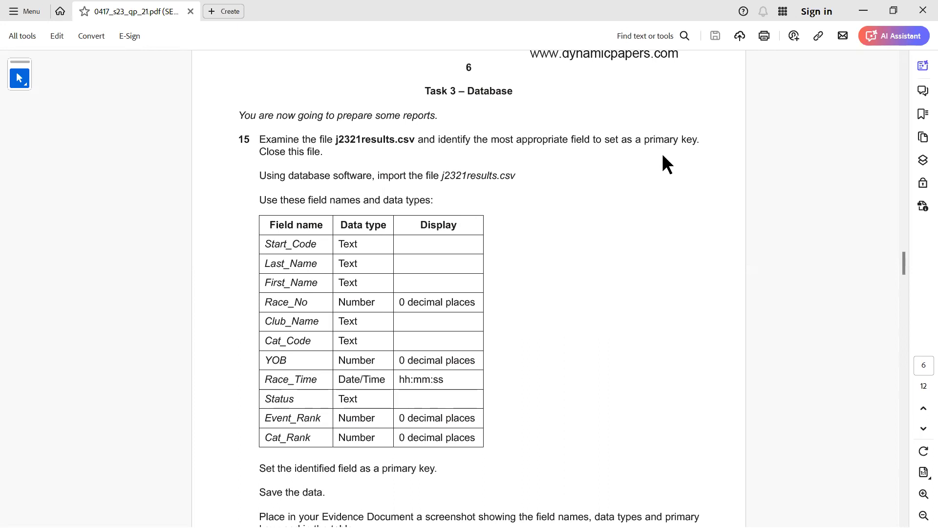
Switch to File Explorer, open j2321results from the 2023 May Paper 21 folder, and fit all columns to their contents.
{"action": "key", "text": "alt+Tab"}
{"action": "key", "text": "alt+Tab"}
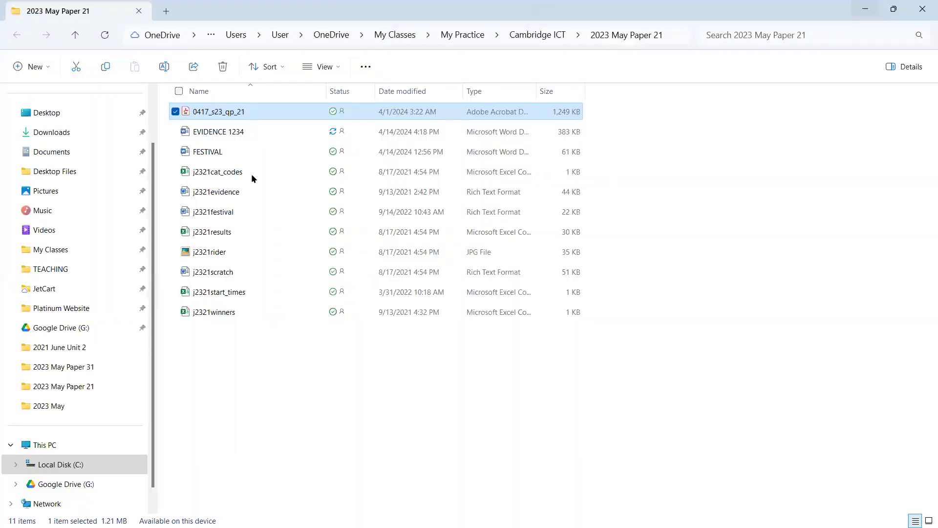
{"action": "left_click", "coordinate": [222, 235]}
{"action": "double_click", "coordinate": [224, 236]}
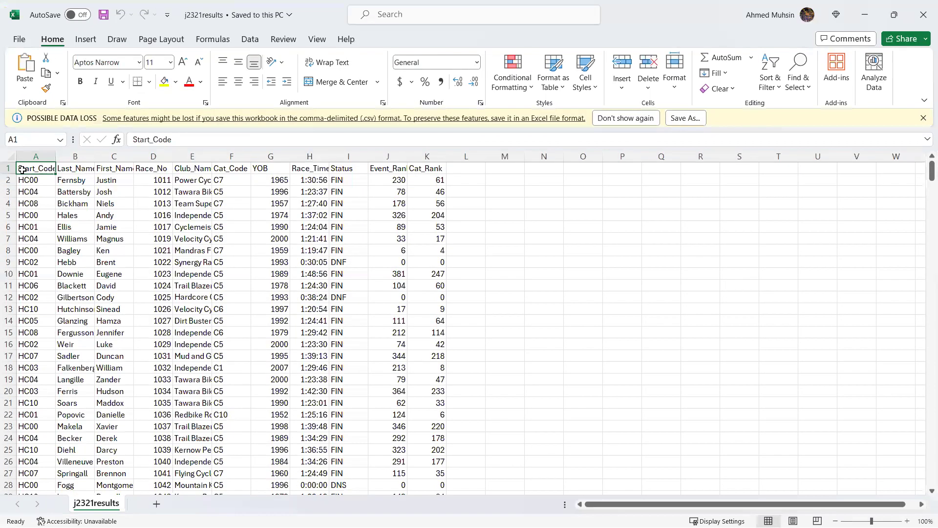
{"action": "left_click", "coordinate": [11, 156]}
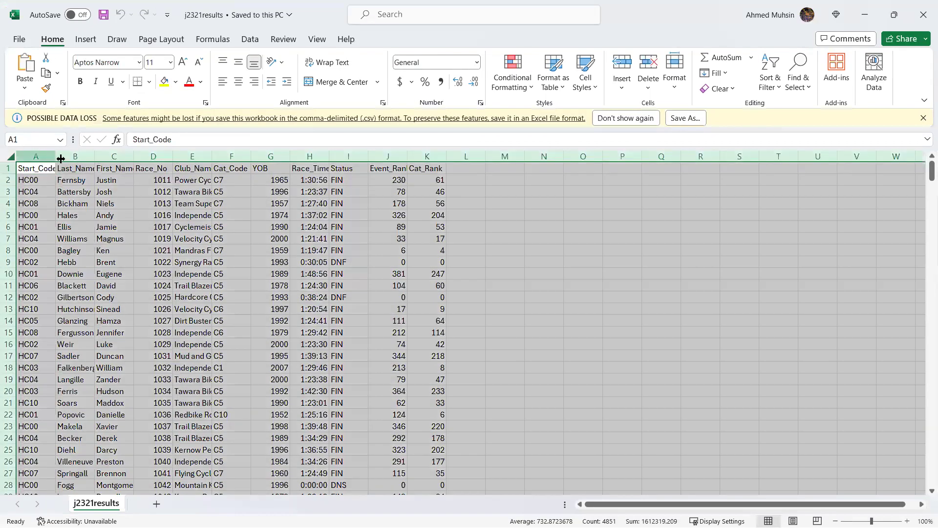
{"action": "double_click", "coordinate": [54, 156]}
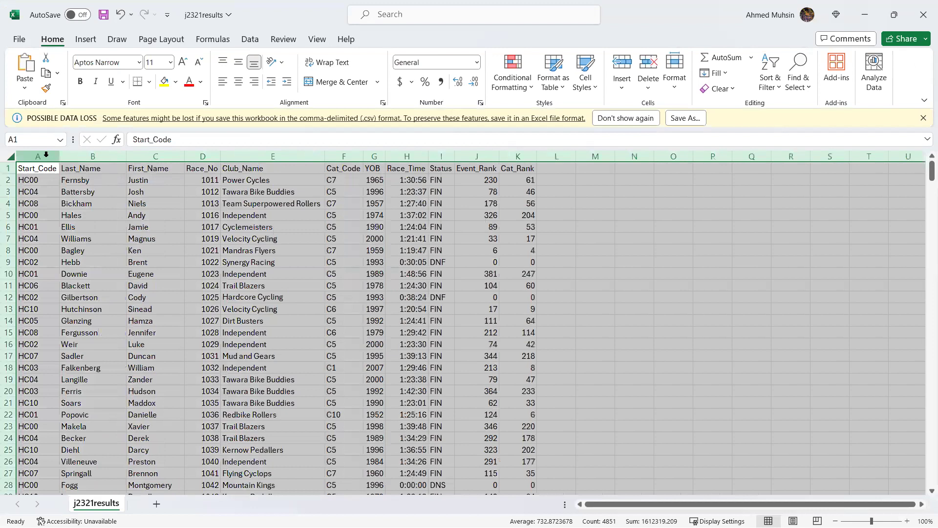
{"action": "left_click", "coordinate": [133, 269]}
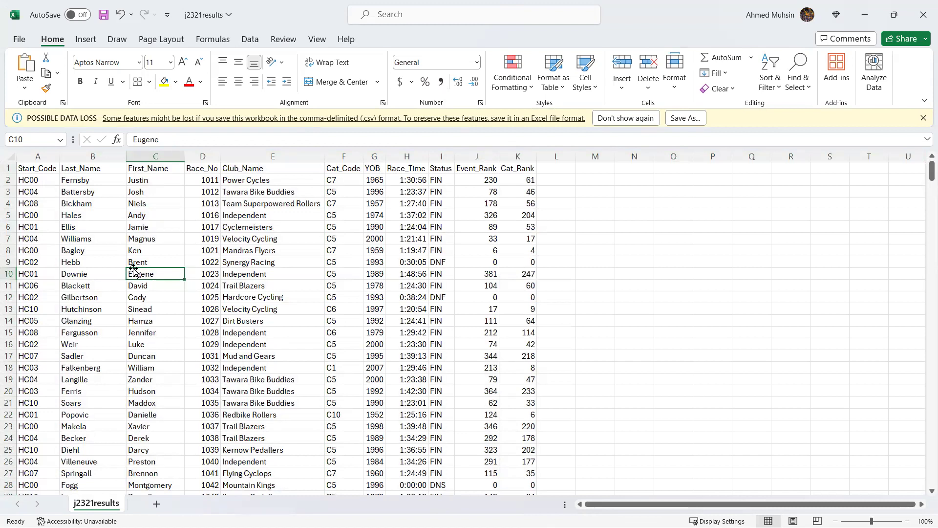
Examine the Start_Code, Last_Name and First_Name columns for repeated values that rule them out as a primary key.
{"action": "left_click", "coordinate": [47, 155]}
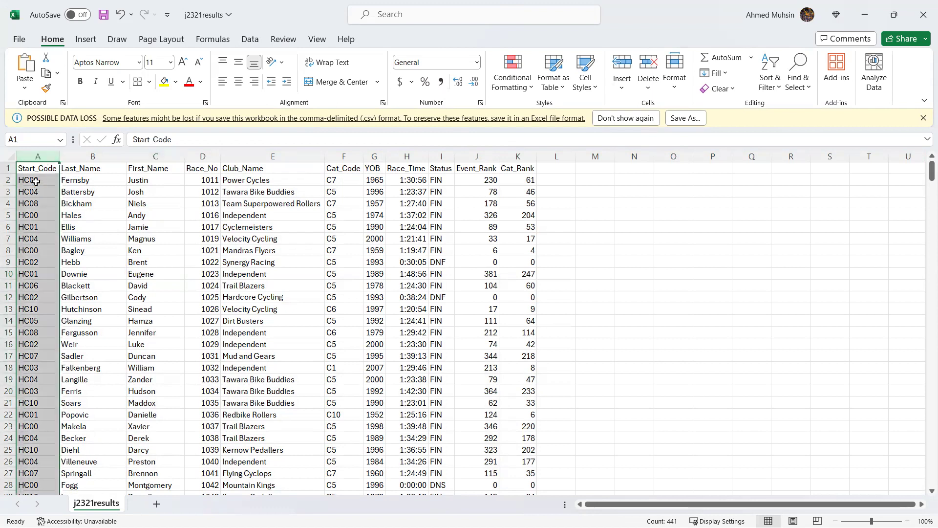
{"action": "left_click", "coordinate": [37, 181]}
{"action": "left_click", "coordinate": [39, 218]}
{"action": "left_click", "coordinate": [40, 182]}
{"action": "left_click", "coordinate": [39, 215]}
{"action": "left_click", "coordinate": [93, 156]}
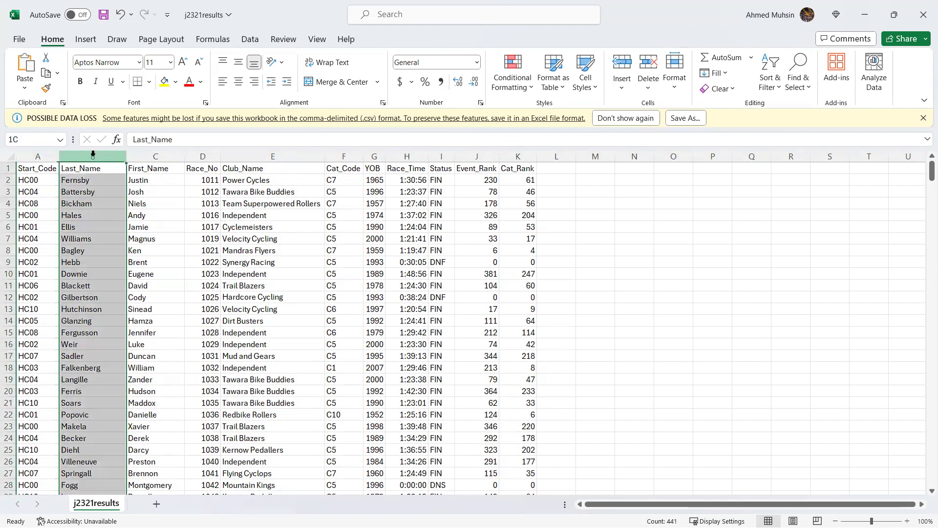
{"action": "left_click", "coordinate": [156, 156]}
Compare the Race_No and Cat_Code columns for unique values to identify the most suitable primary key field.
{"action": "left_click", "coordinate": [202, 156]}
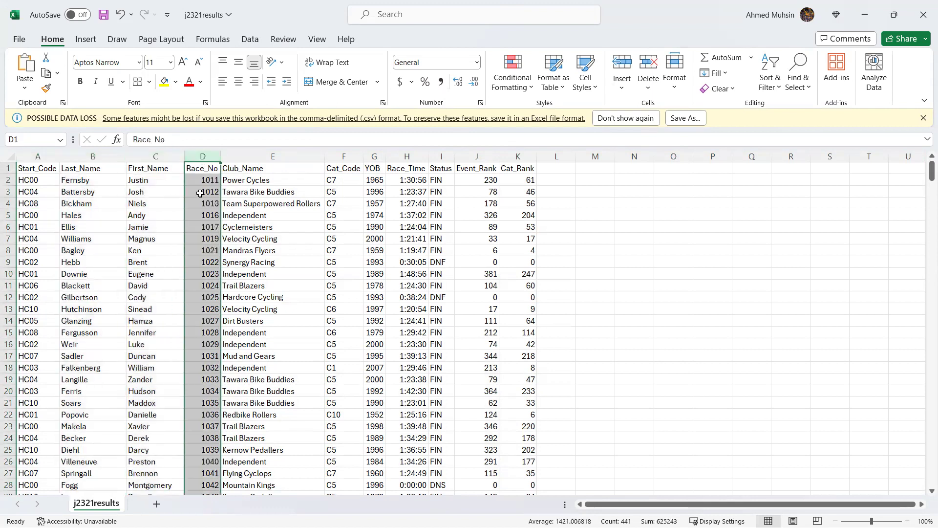
{"action": "left_click", "coordinate": [201, 183]}
{"action": "left_click", "coordinate": [197, 203]}
{"action": "left_click", "coordinate": [197, 228]}
{"action": "left_click", "coordinate": [196, 270]}
{"action": "left_click", "coordinate": [199, 316]}
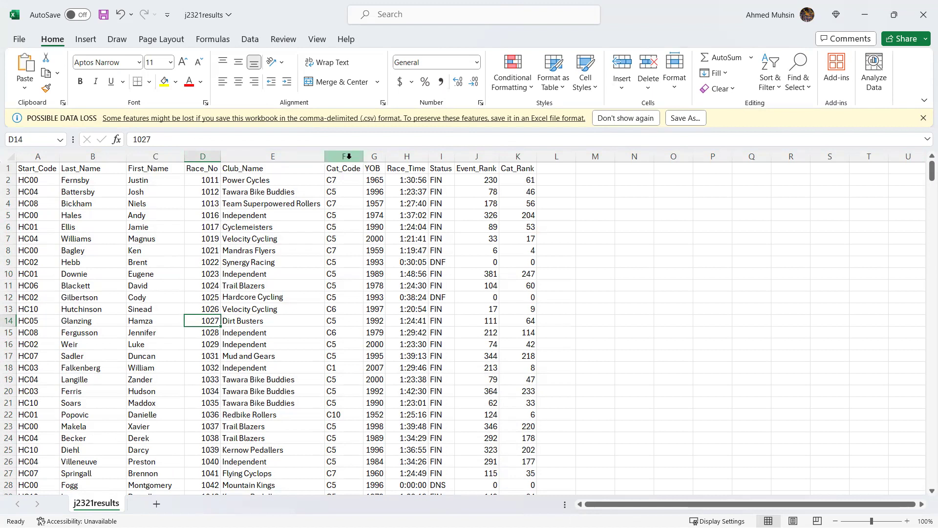
{"action": "left_click", "coordinate": [350, 156]}
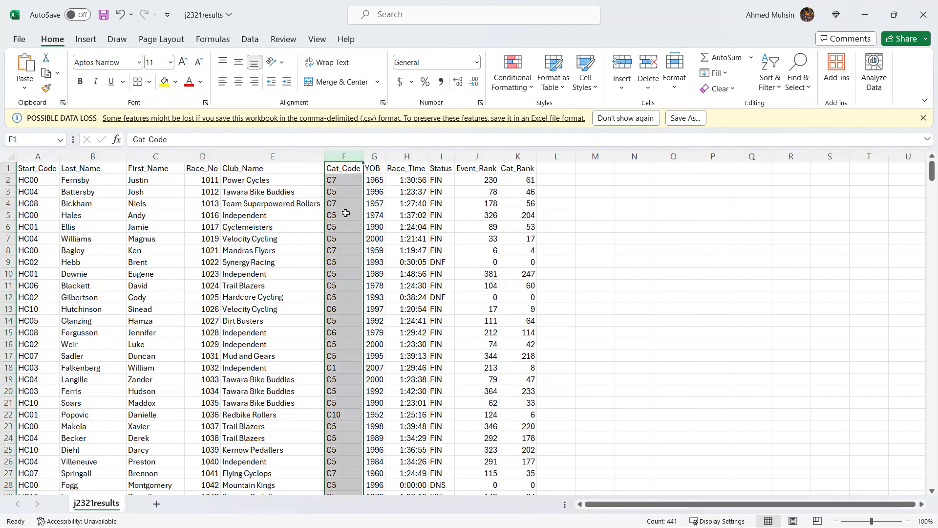
{"action": "left_click_drag", "start_coordinate": [342, 219], "coordinate": [337, 240]}
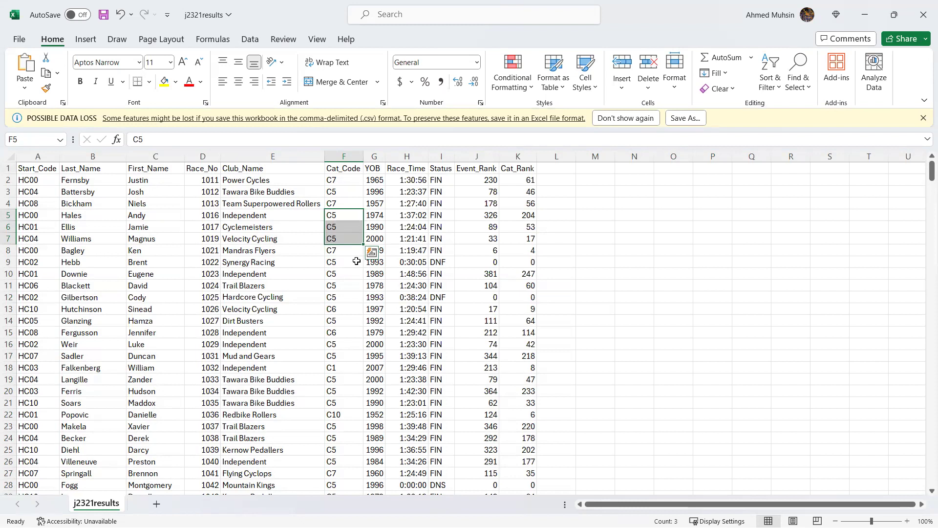
{"action": "left_click", "coordinate": [198, 156]}
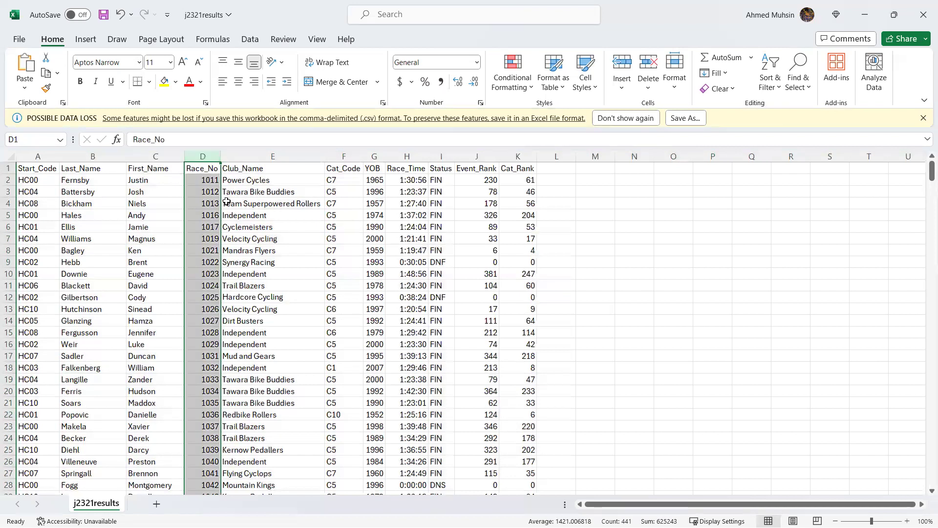
Close the j2321results file without saving, return to the question paper, and highlight the word "database" in the import instruction.
{"action": "left_click", "coordinate": [923, 15]}
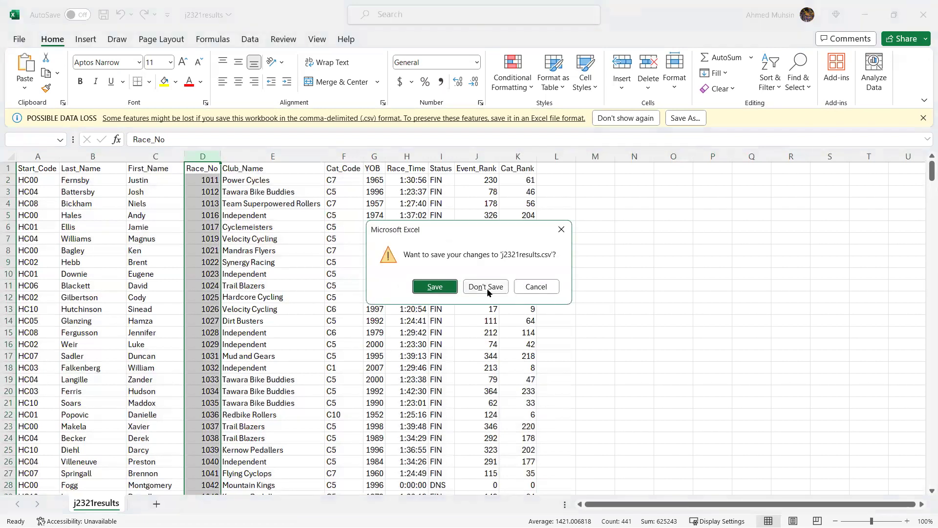
{"action": "left_click", "coordinate": [487, 288]}
{"action": "key", "text": "alt+Tab"}
{"action": "key", "text": "alt+Tab"}
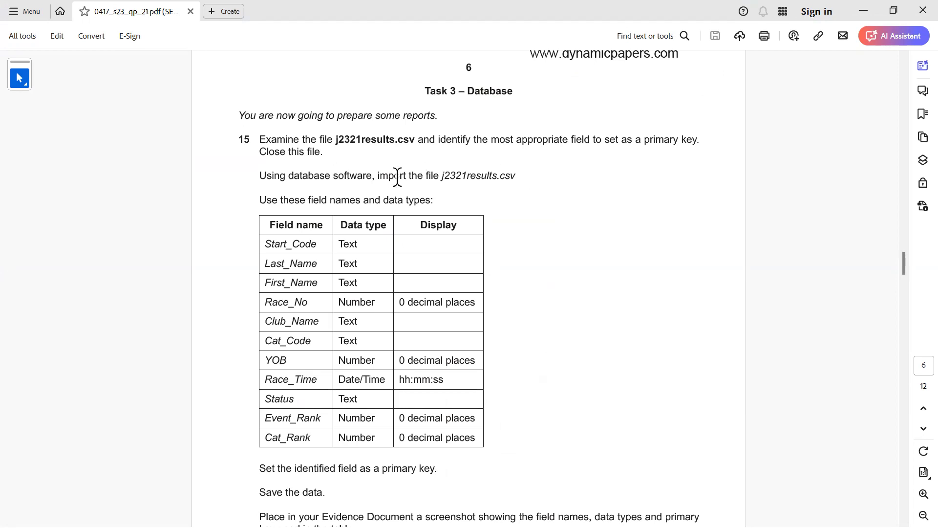
{"action": "left_click_drag", "start_coordinate": [288, 176], "coordinate": [329, 184]}
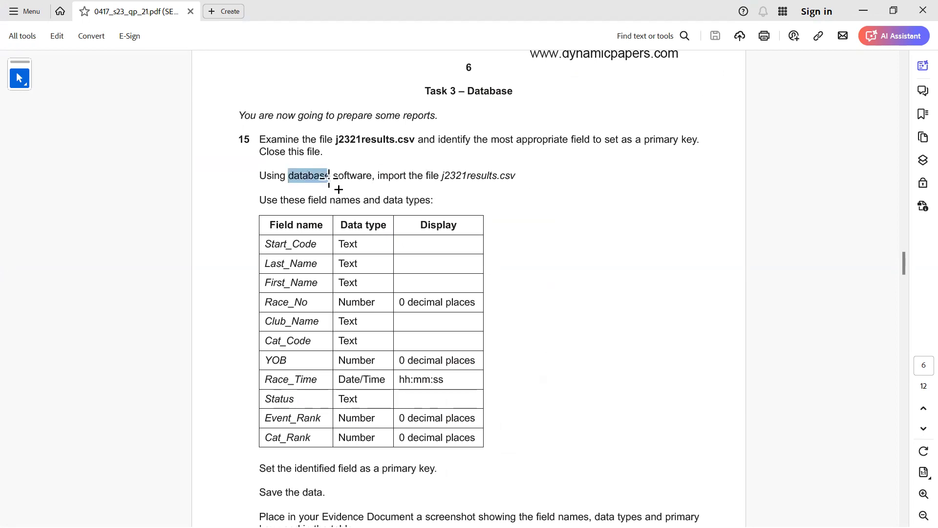
Search for and launch Microsoft Access.
{"action": "key", "text": "super"}
{"action": "type", "text": "access"}
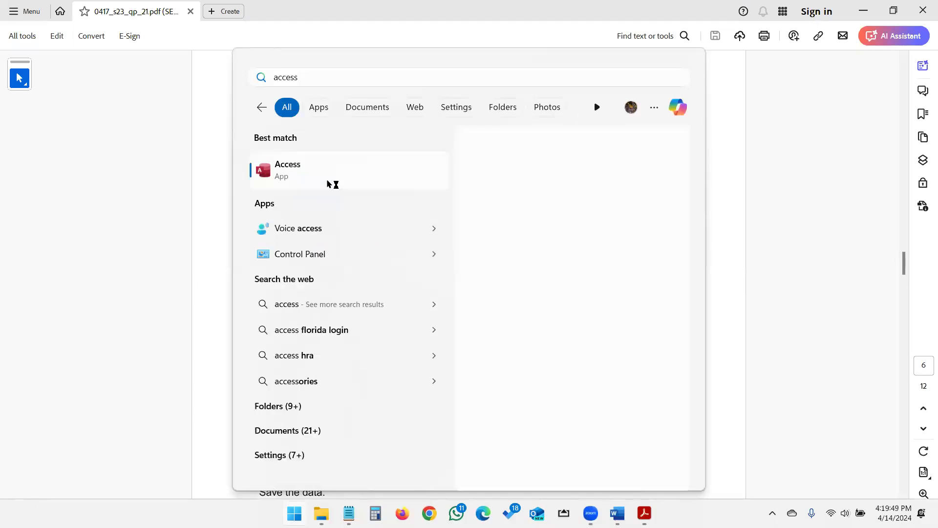
{"action": "key", "text": "Return"}
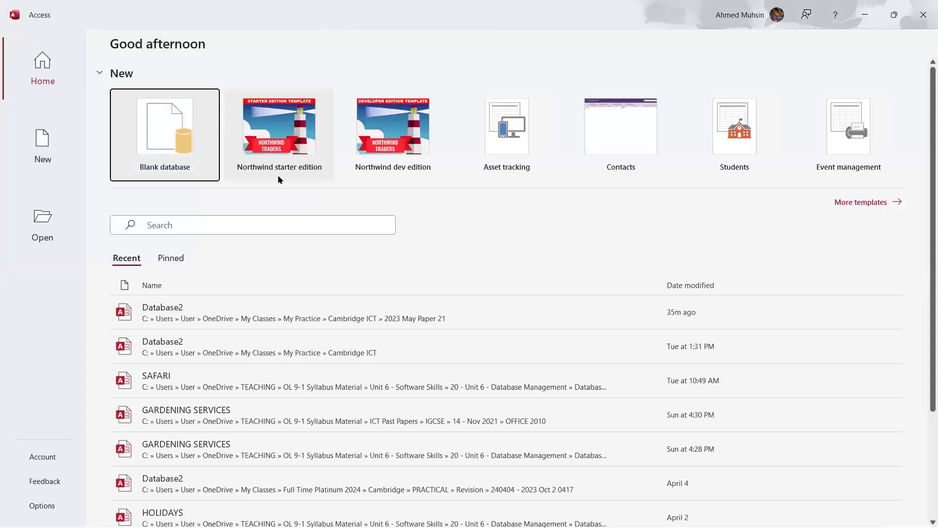
Create a blank database named Database2 in the 2023 May Paper 21 folder.
{"action": "left_click", "coordinate": [196, 151]}
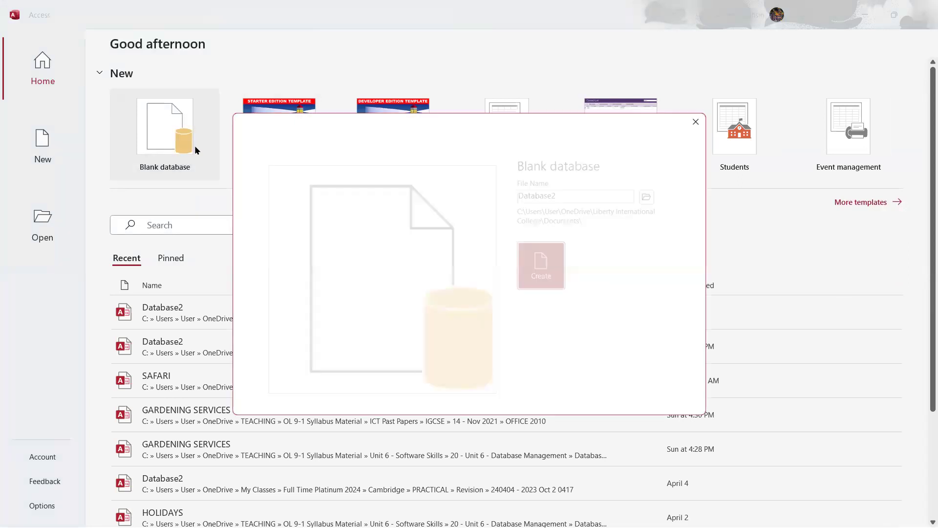
{"action": "double_click", "coordinate": [558, 195]}
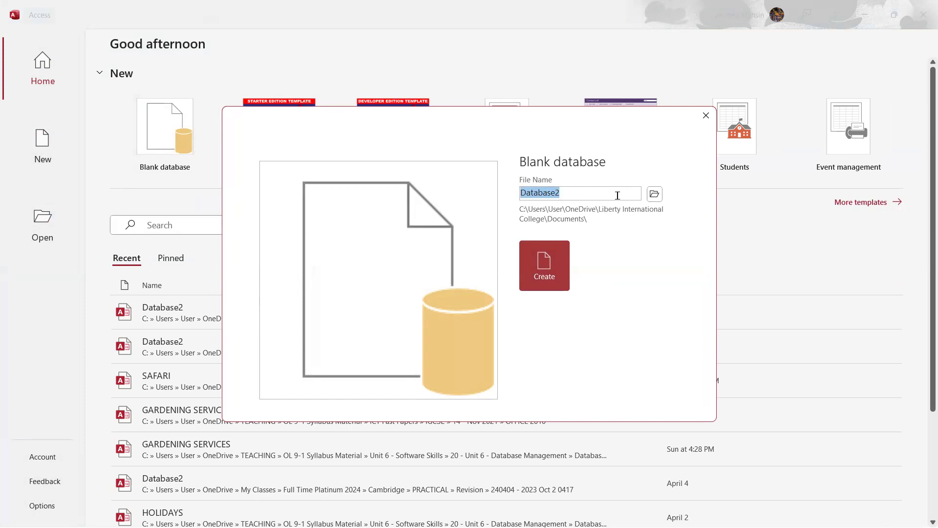
{"action": "left_click", "coordinate": [654, 197]}
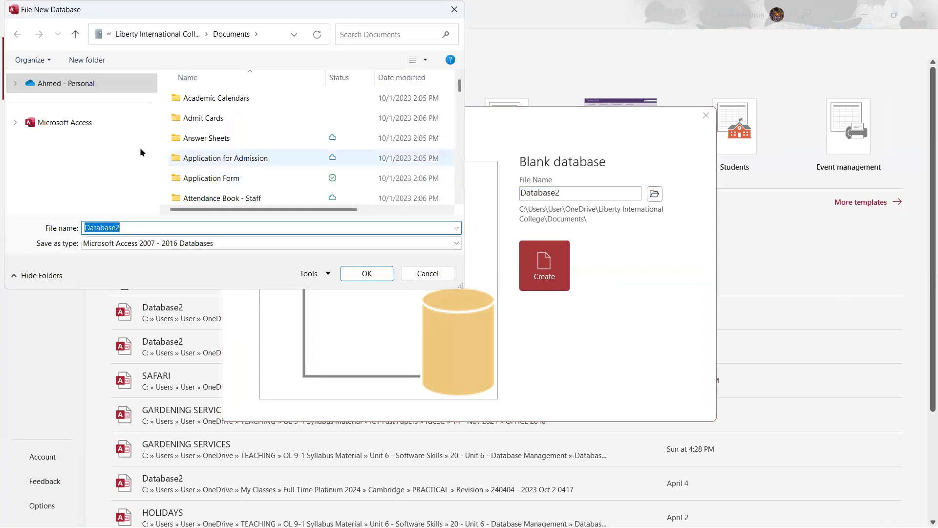
{"action": "scroll", "coordinate": [115, 147], "scroll_direction": "down", "scroll_amount": 6}
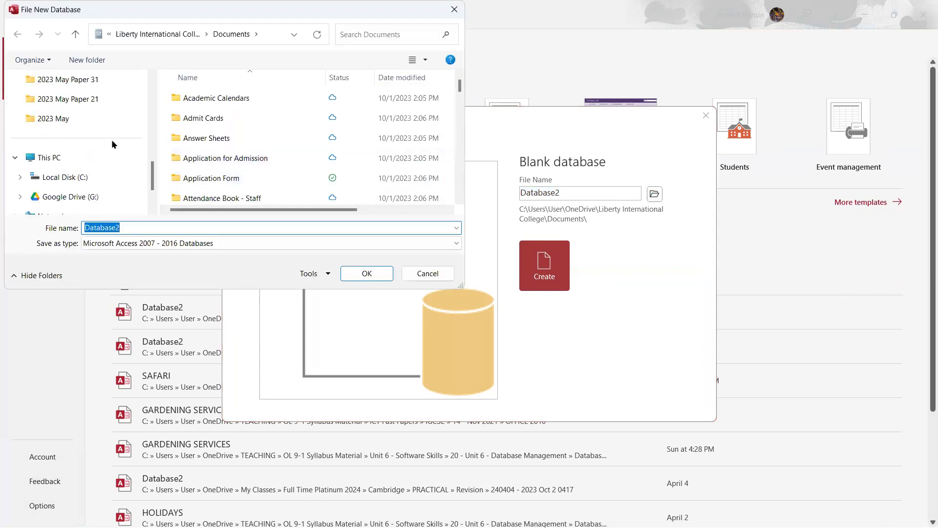
{"action": "scroll", "coordinate": [107, 142], "scroll_direction": "up", "scroll_amount": 2}
{"action": "left_click", "coordinate": [76, 157]}
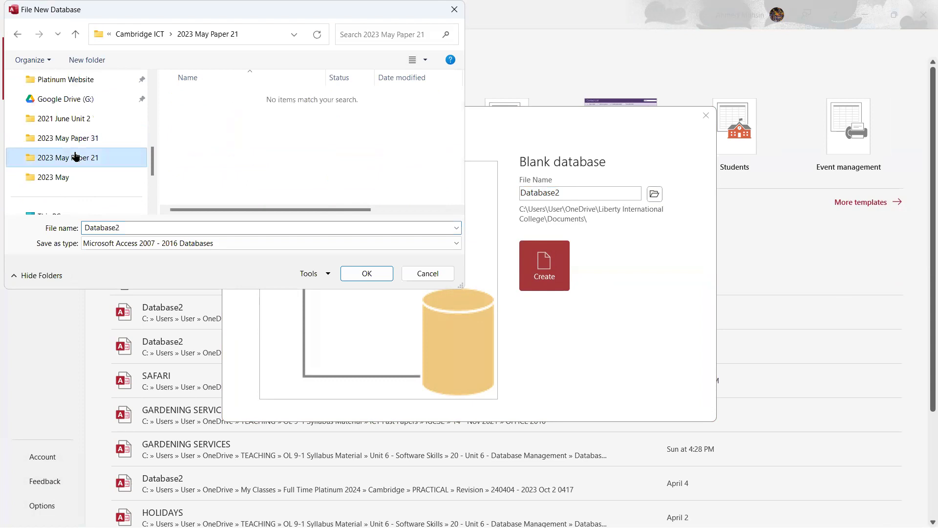
{"action": "left_click", "coordinate": [364, 274]}
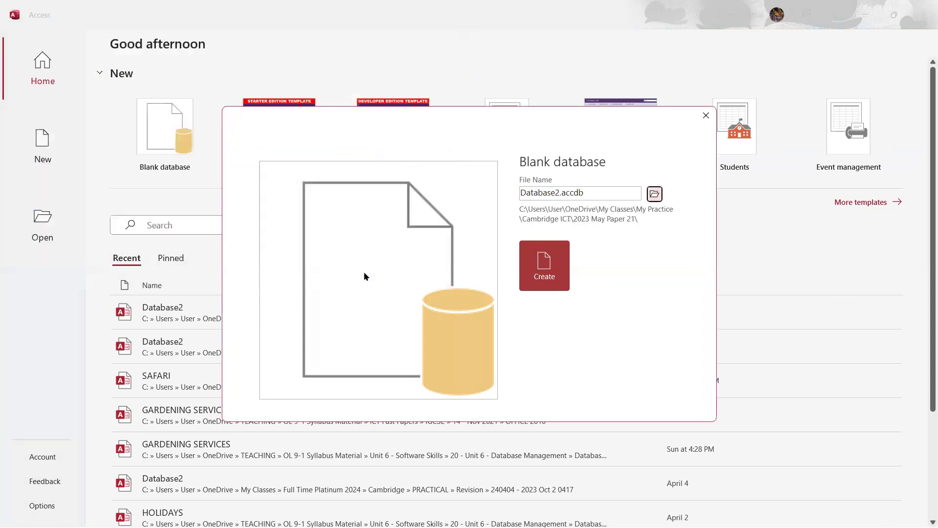
{"action": "left_click", "coordinate": [546, 275]}
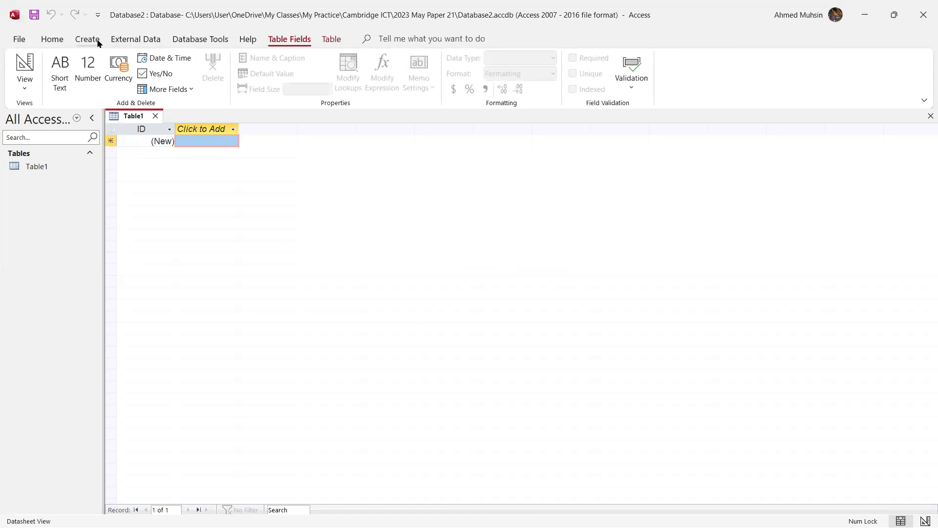
Start a text file import with j2321results from the 2023 May Paper 21 folder as the source.
{"action": "left_click", "coordinate": [130, 42]}
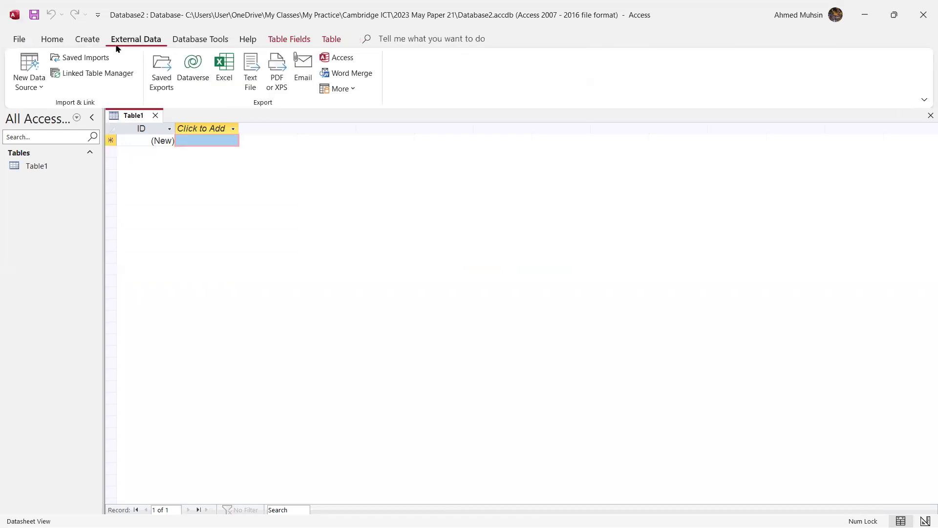
{"action": "left_click", "coordinate": [39, 87]}
{"action": "mouse_move", "coordinate": [50, 111]}
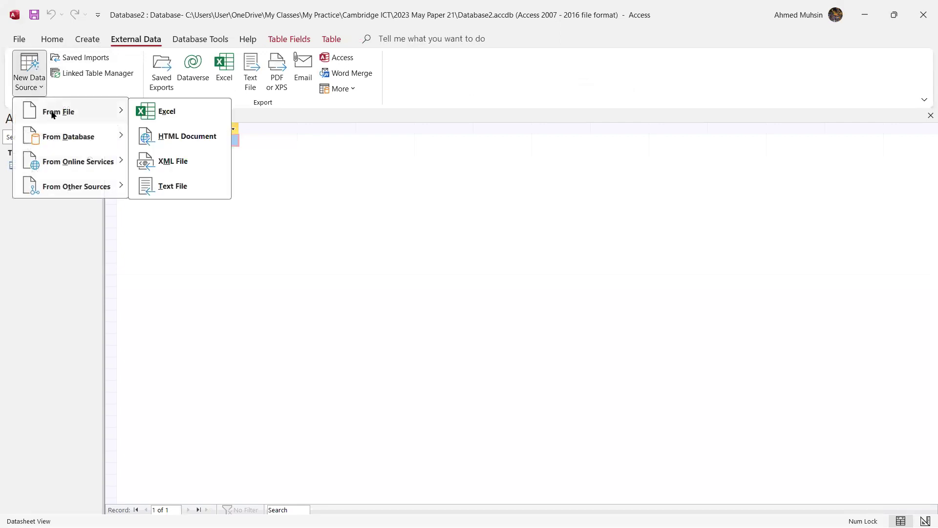
{"action": "left_click", "coordinate": [162, 190]}
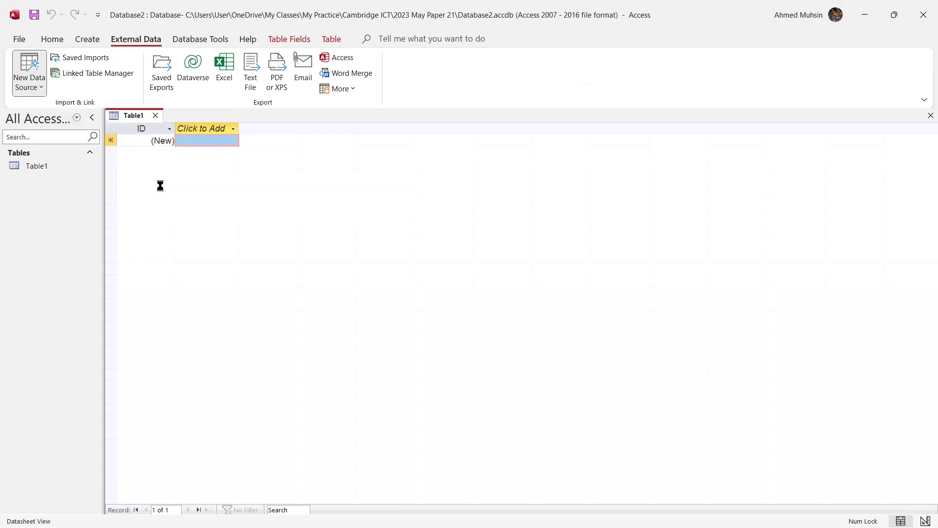
{"action": "left_click", "coordinate": [663, 182]}
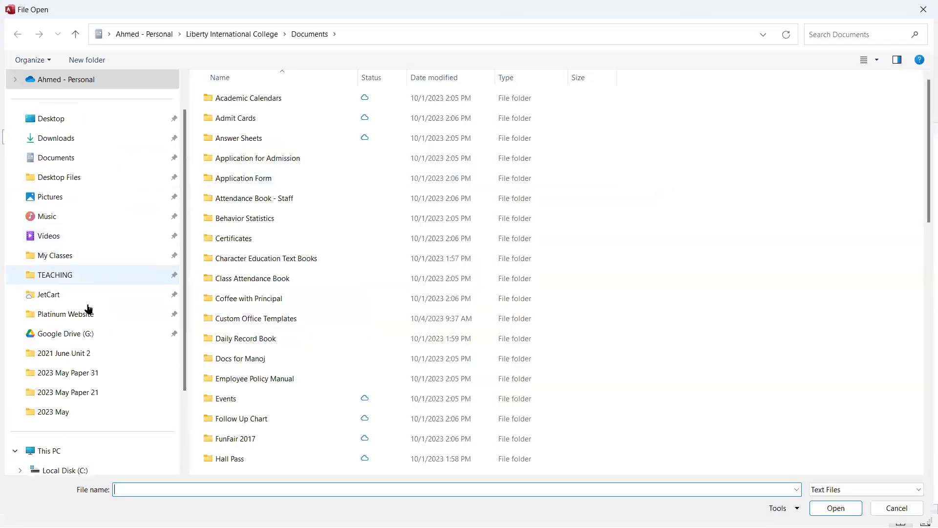
{"action": "left_click", "coordinate": [81, 392]}
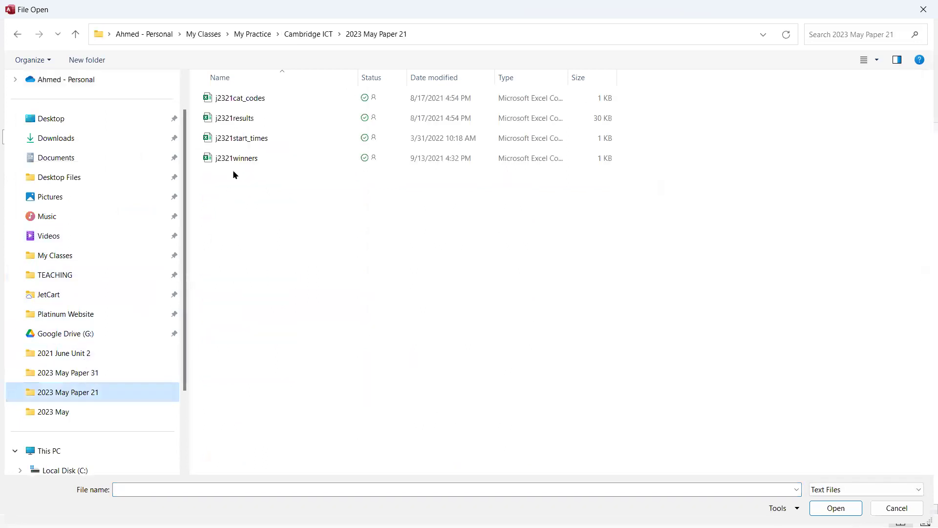
{"action": "left_click", "coordinate": [238, 118]}
{"action": "left_click", "coordinate": [818, 508]}
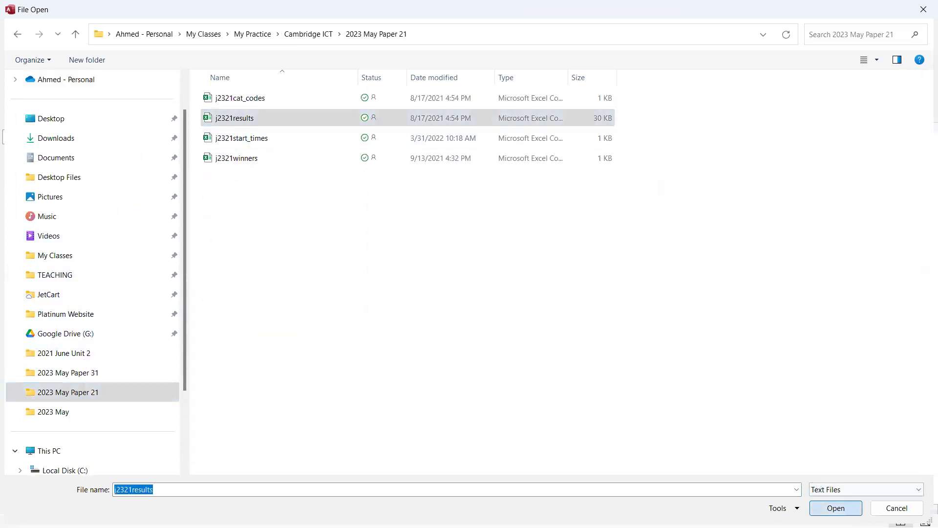
{"action": "left_click", "coordinate": [602, 417]}
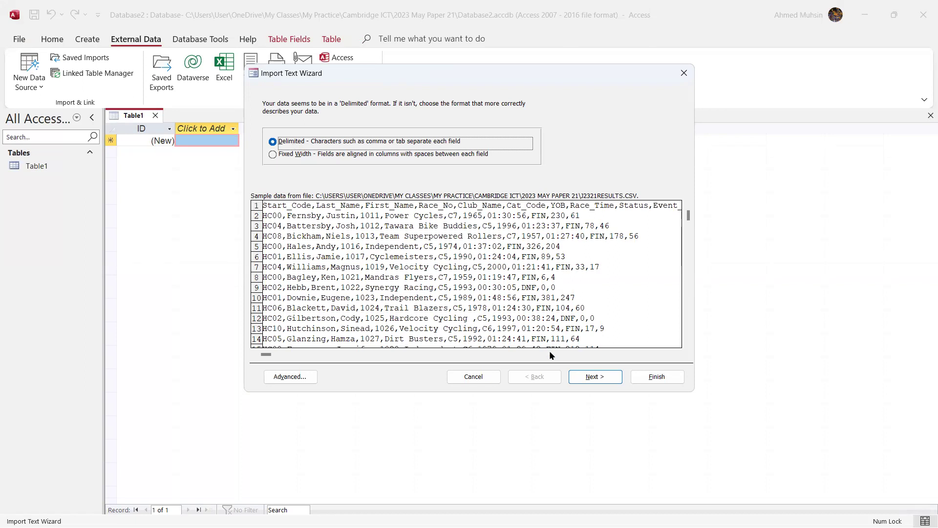
Keep the delimited format with comma separators, mark the first row as containing field names, and continue to the field options.
{"action": "left_click", "coordinate": [573, 373]}
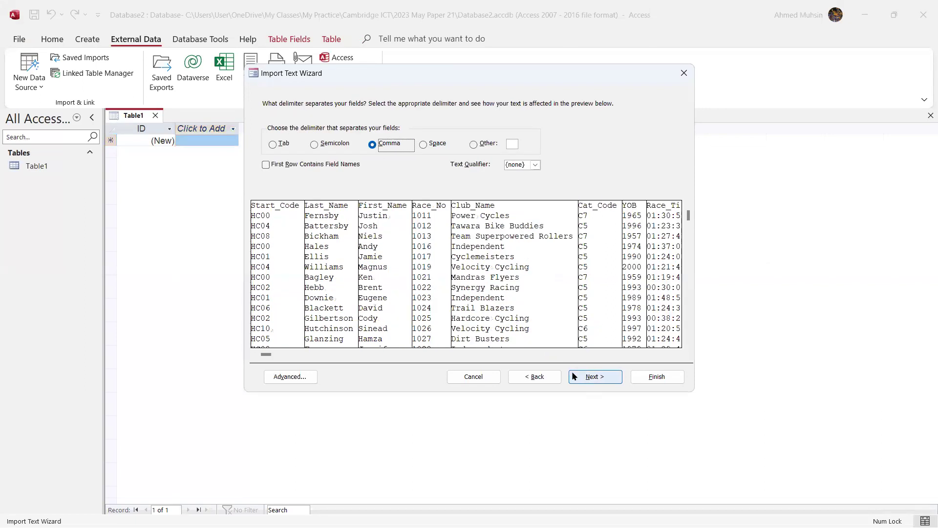
{"action": "left_click", "coordinate": [267, 165]}
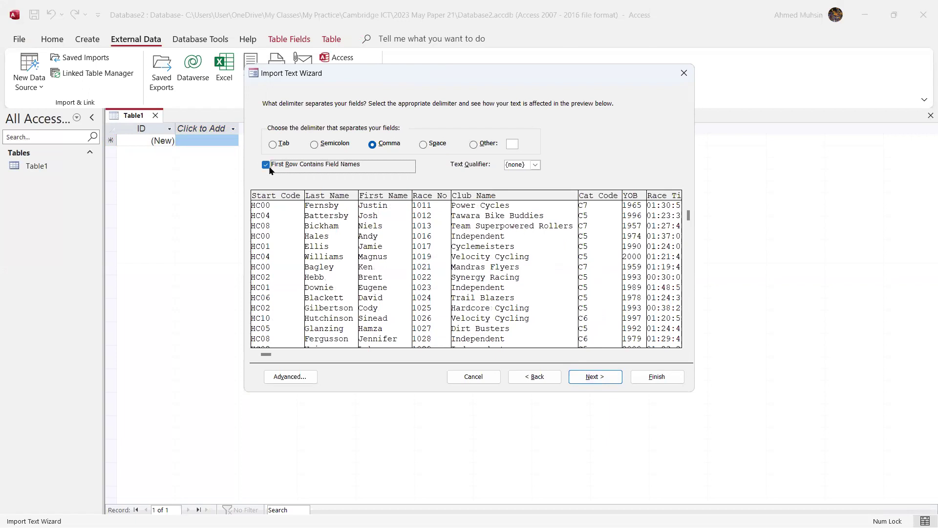
{"action": "left_click", "coordinate": [579, 376]}
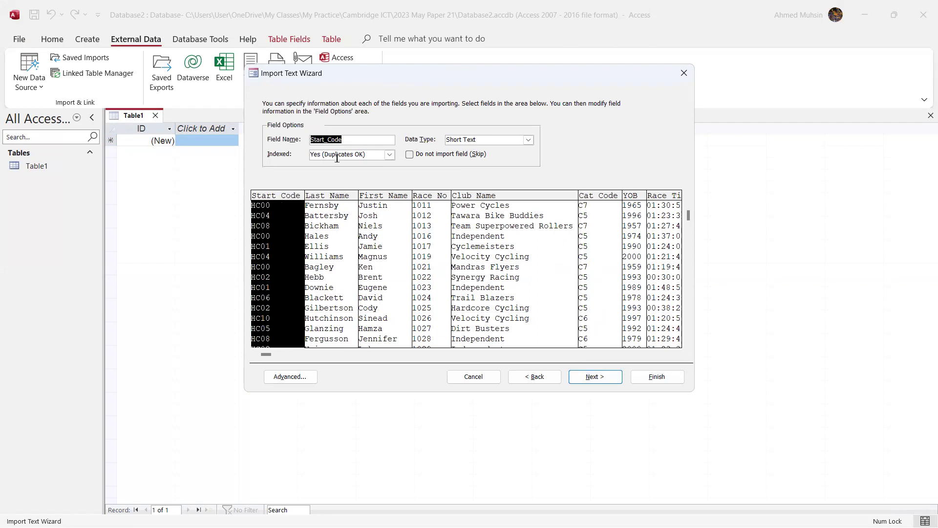
Keep the field options after checking the exam paper's field list, and choose Race_No as the table's own primary key.
{"action": "key", "text": "alt+Tab"}
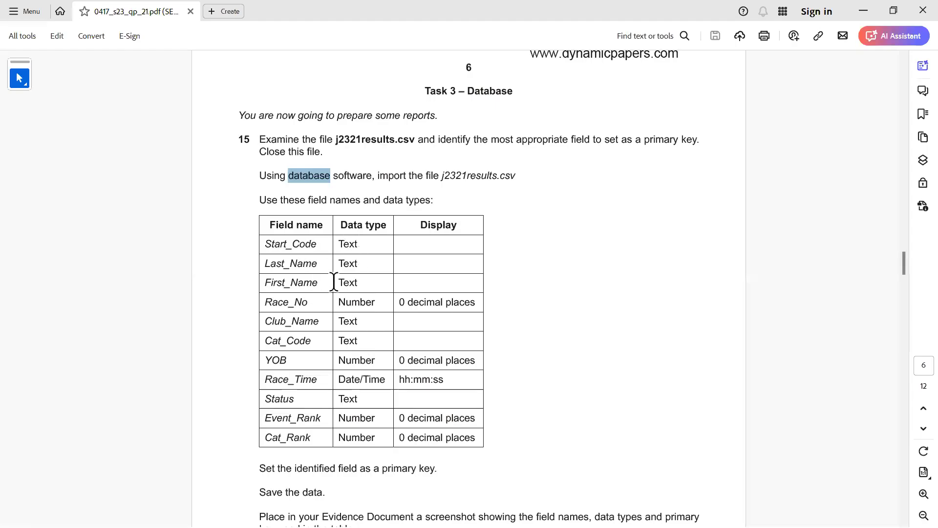
{"action": "left_click_drag", "start_coordinate": [266, 245], "coordinate": [373, 421]}
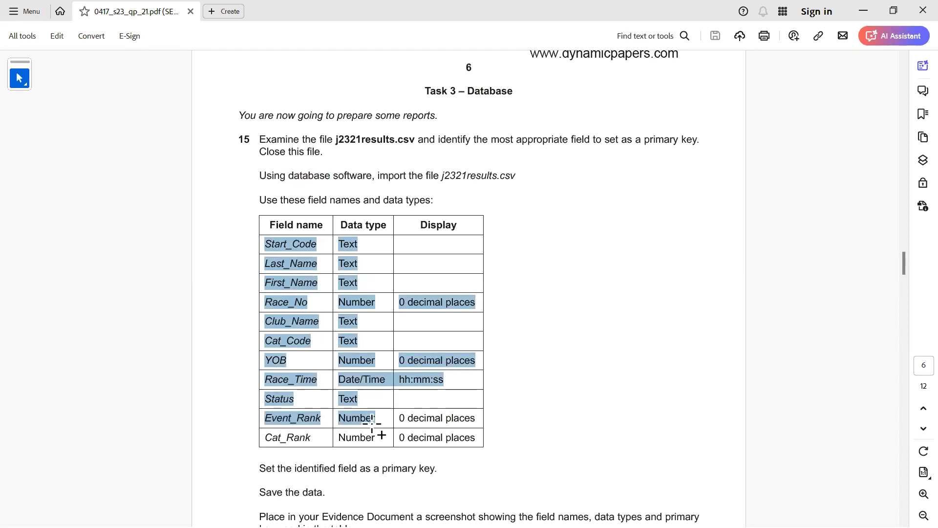
{"action": "key", "text": "alt+Tab"}
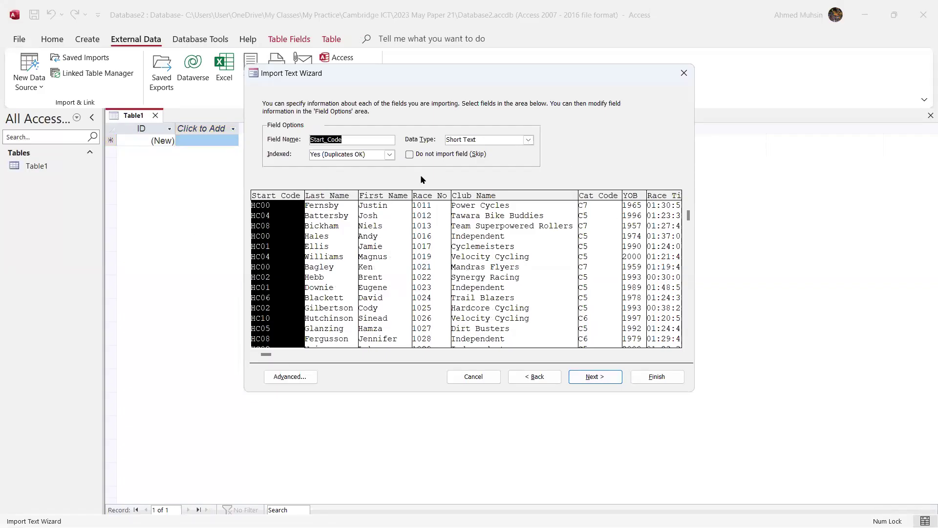
{"action": "left_click", "coordinate": [585, 378]}
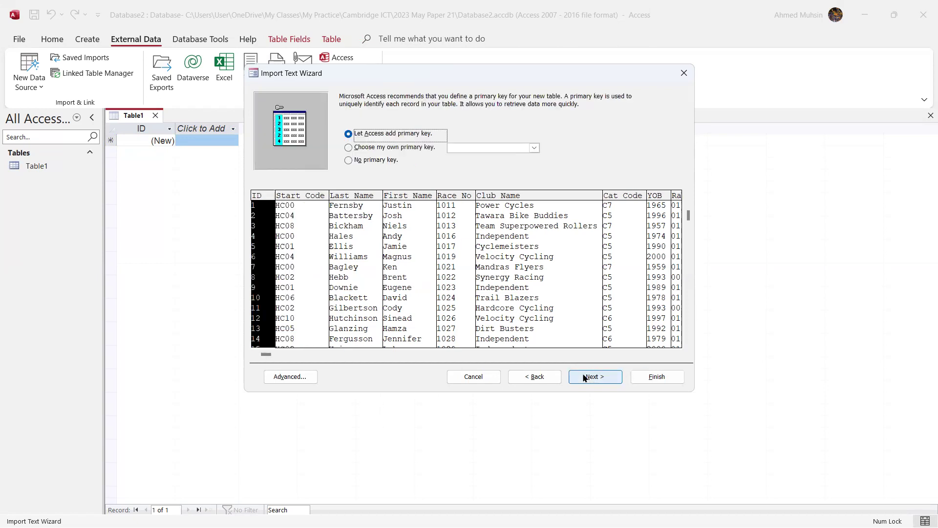
{"action": "left_click", "coordinate": [416, 148]}
{"action": "left_click", "coordinate": [532, 148]}
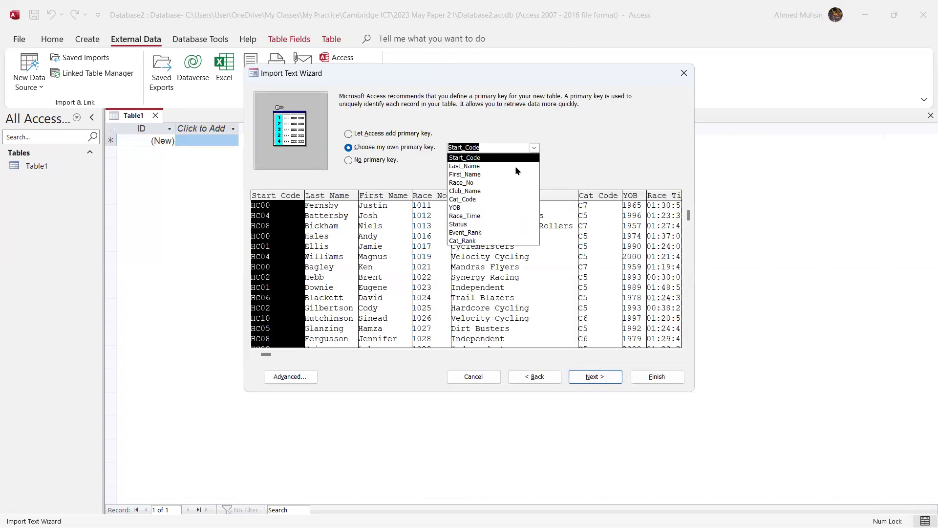
{"action": "left_click", "coordinate": [476, 185]}
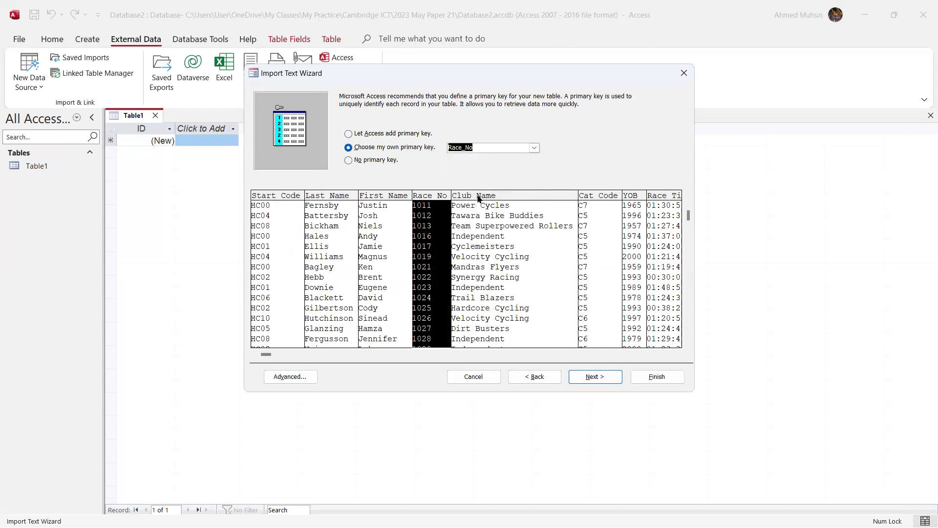
Finish the import into a table named J2321results without saving the import steps.
{"action": "left_click", "coordinate": [570, 374]}
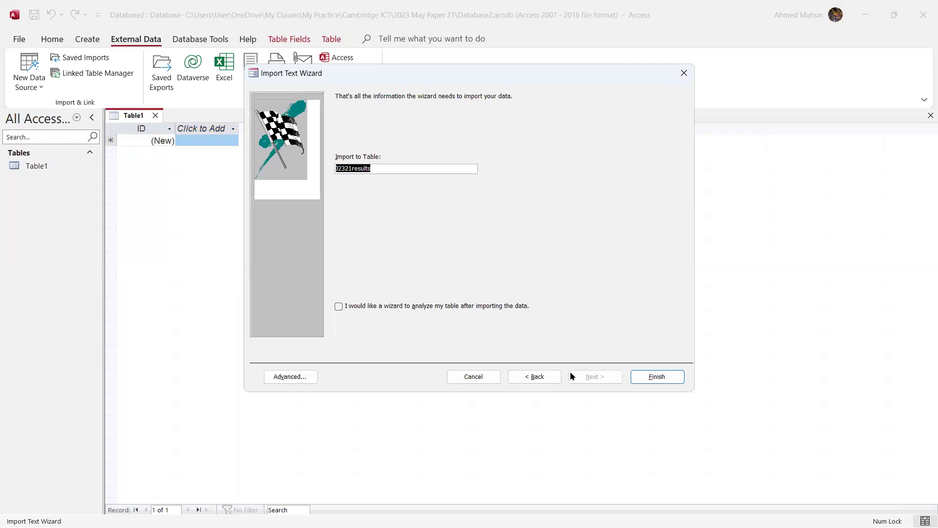
{"action": "left_click", "coordinate": [660, 378]}
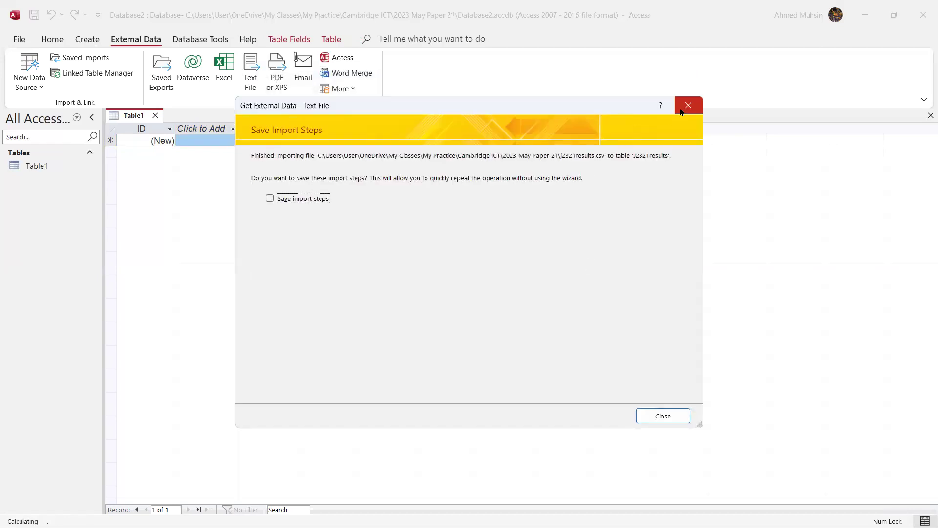
{"action": "left_click", "coordinate": [680, 112]}
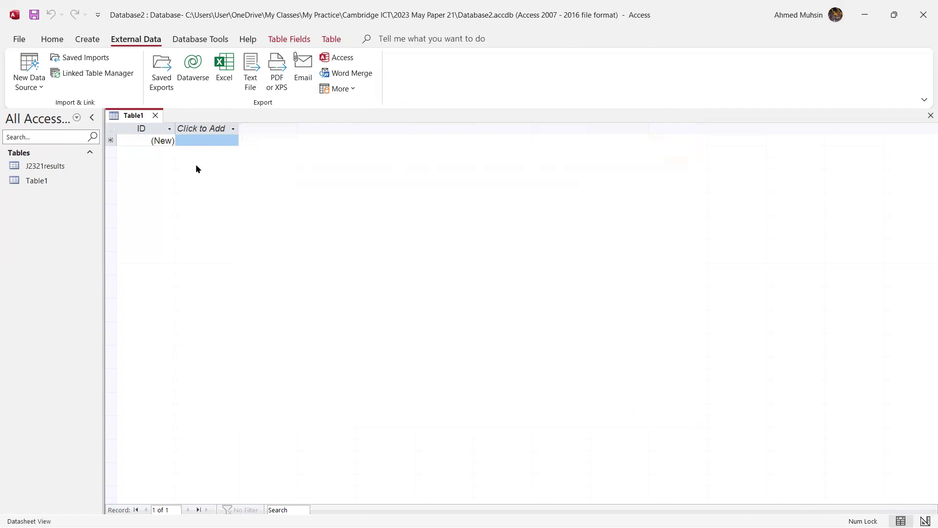
Open the J2321results table and switch it to Design View.
{"action": "double_click", "coordinate": [65, 168]}
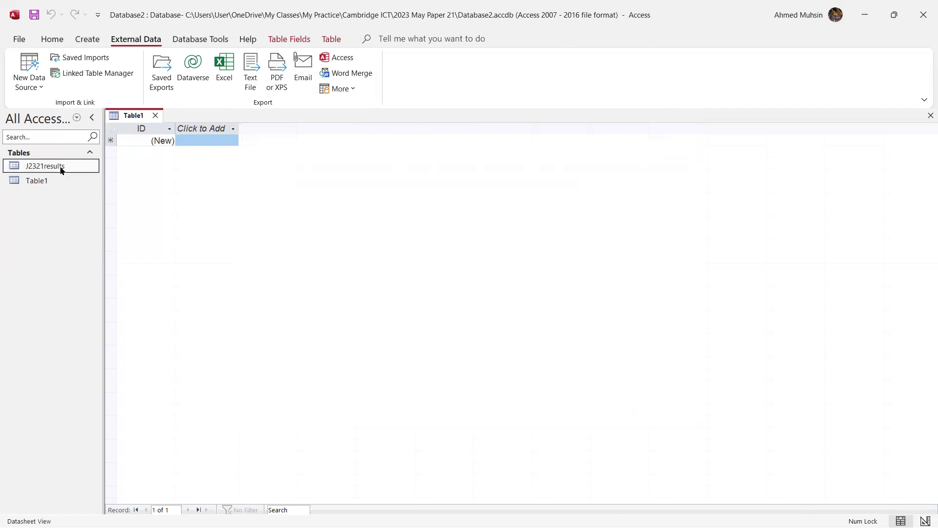
{"action": "left_click", "coordinate": [52, 40]}
{"action": "left_click", "coordinate": [27, 84]}
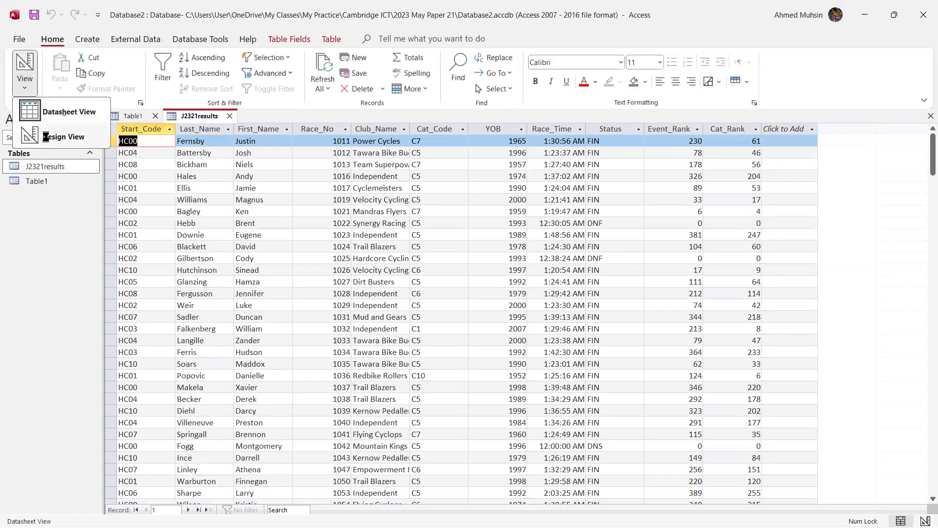
{"action": "left_click", "coordinate": [46, 140]}
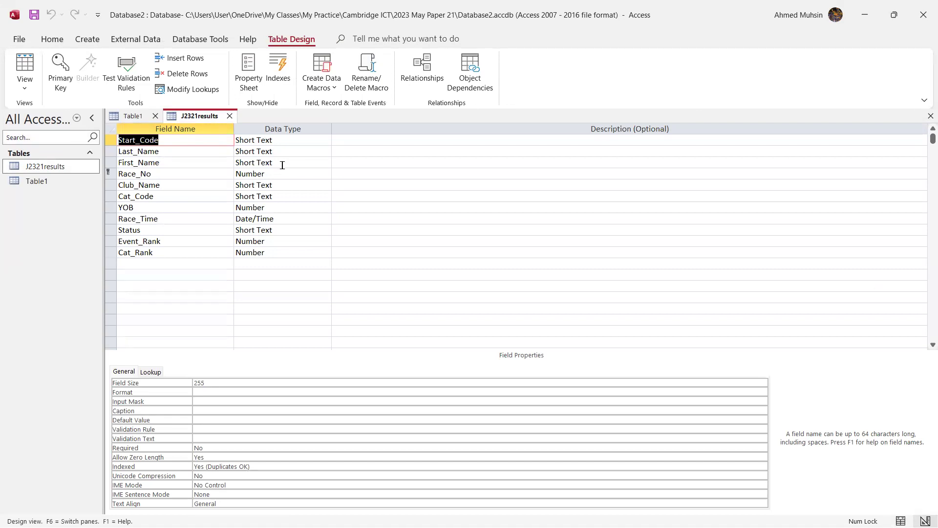
Place the database and the exam paper side by side and clear the text selection in the paper's field table.
{"action": "key", "text": "super+Left"}
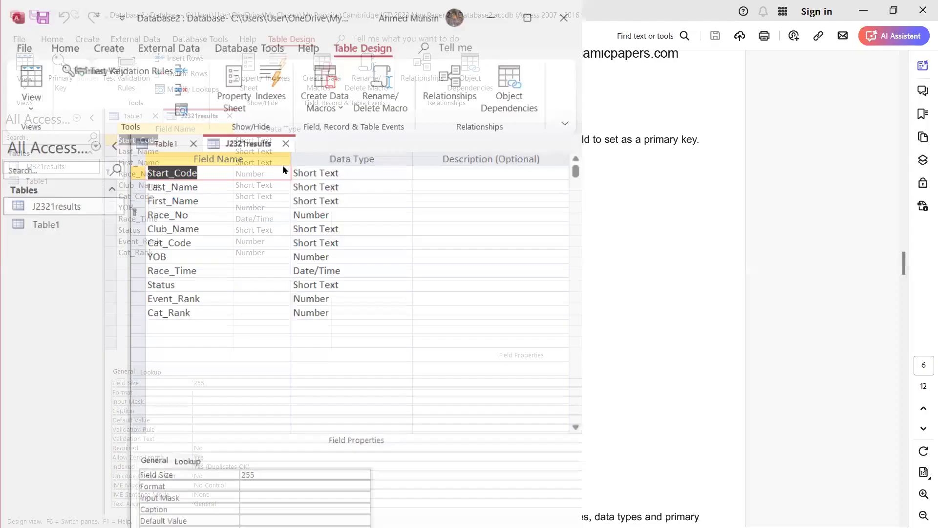
{"action": "left_click", "coordinate": [670, 137]}
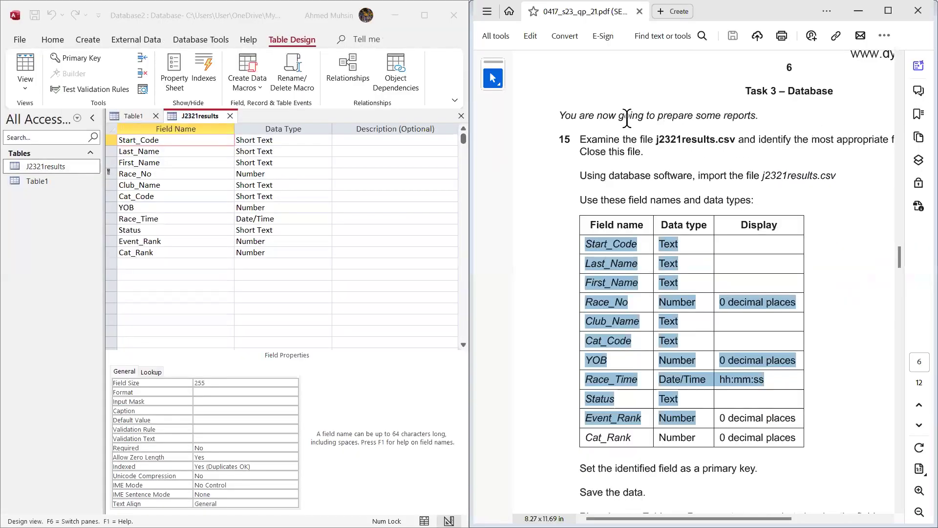
{"action": "left_click", "coordinate": [661, 249]}
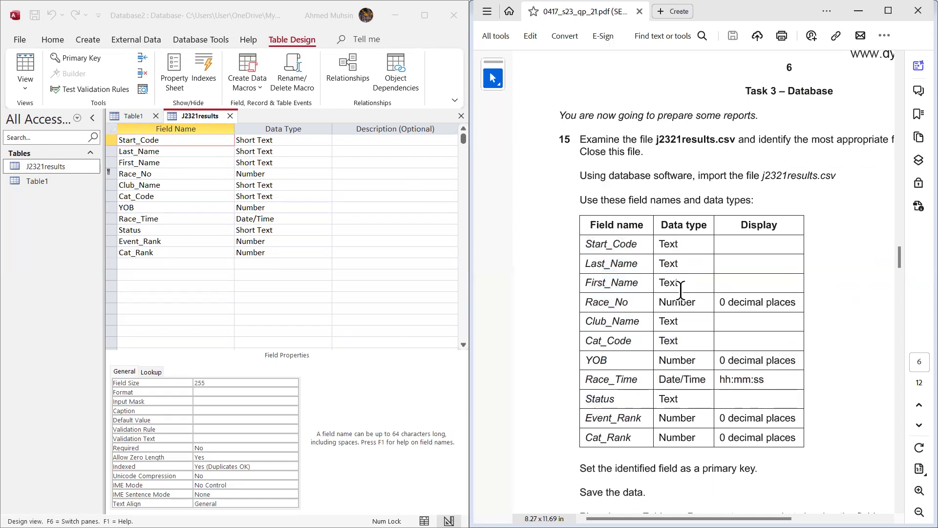
Set the decimal places of the Race_No field to 0.
{"action": "left_click", "coordinate": [233, 176]}
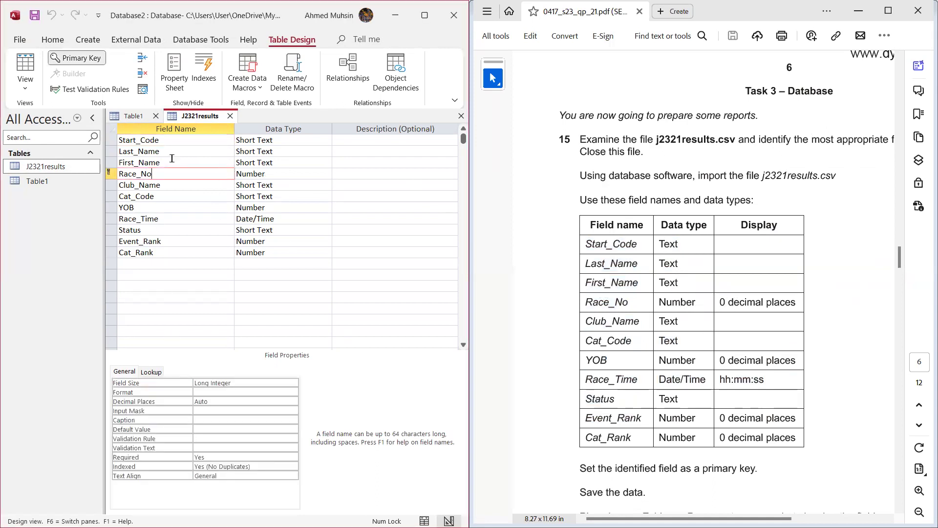
{"action": "left_click", "coordinate": [223, 401]}
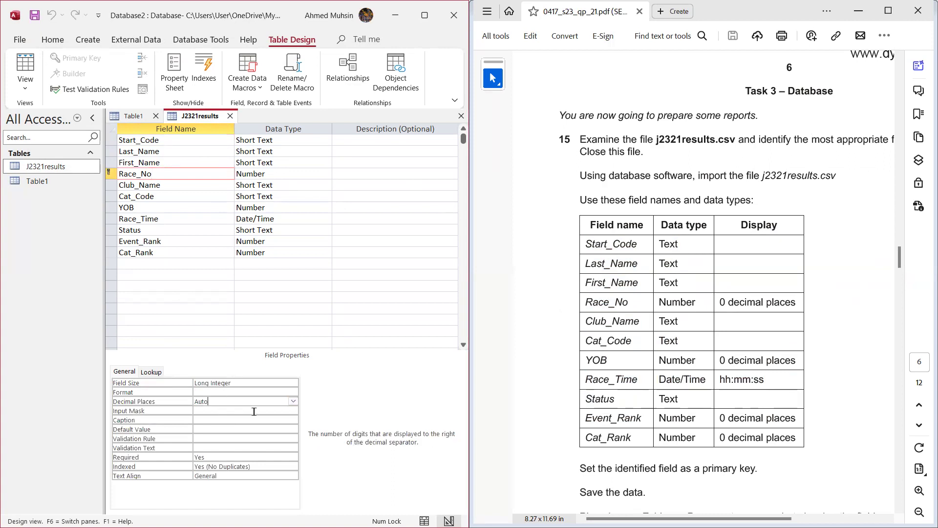
{"action": "left_click", "coordinate": [294, 401]}
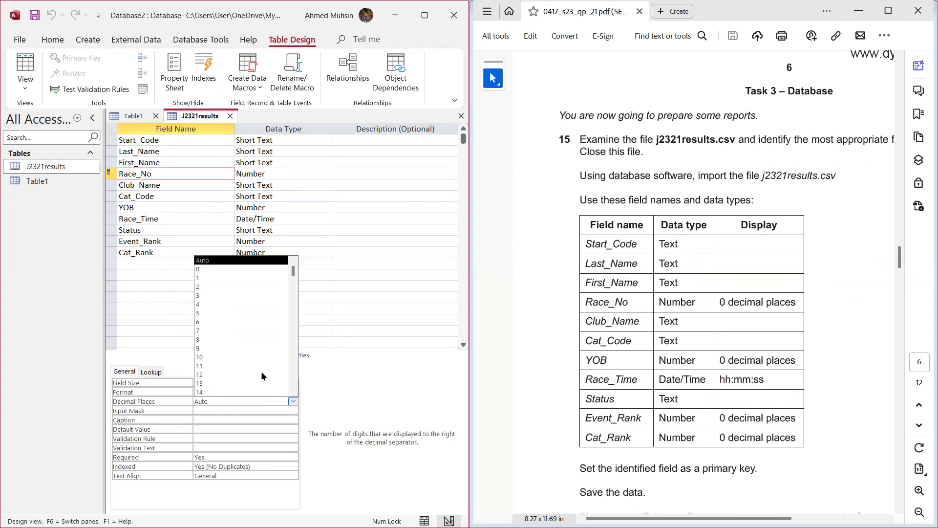
{"action": "left_click", "coordinate": [224, 268]}
Set the decimal places of the YOB field to 0.
{"action": "left_click", "coordinate": [198, 189]}
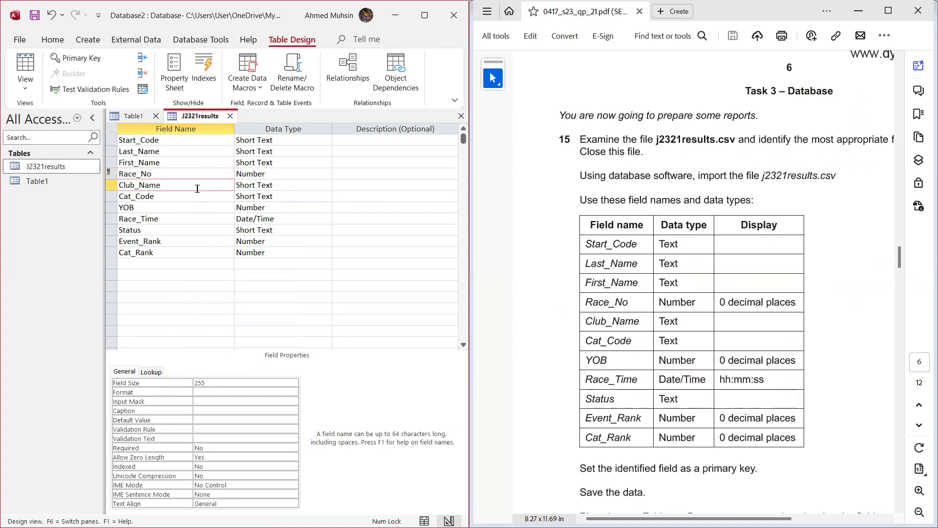
{"action": "left_click", "coordinate": [193, 197]}
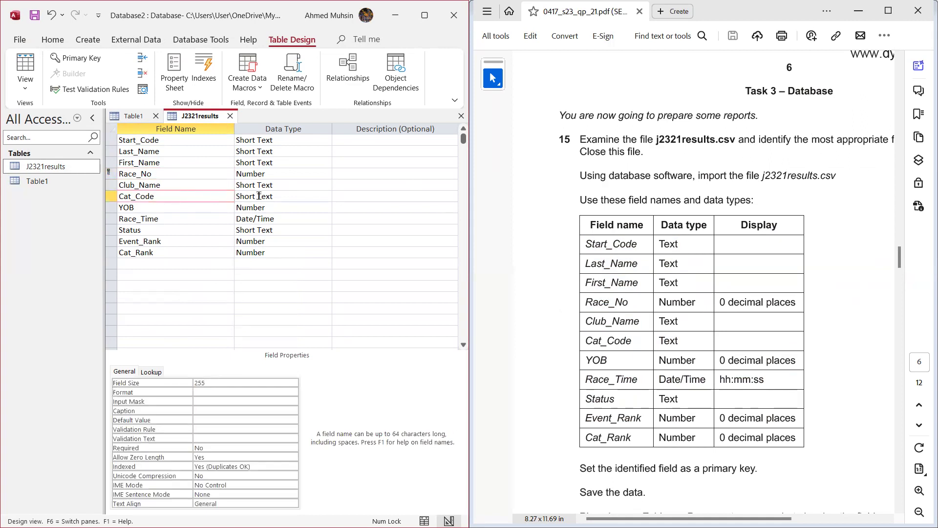
{"action": "left_click", "coordinate": [180, 208]}
{"action": "left_click", "coordinate": [272, 207]}
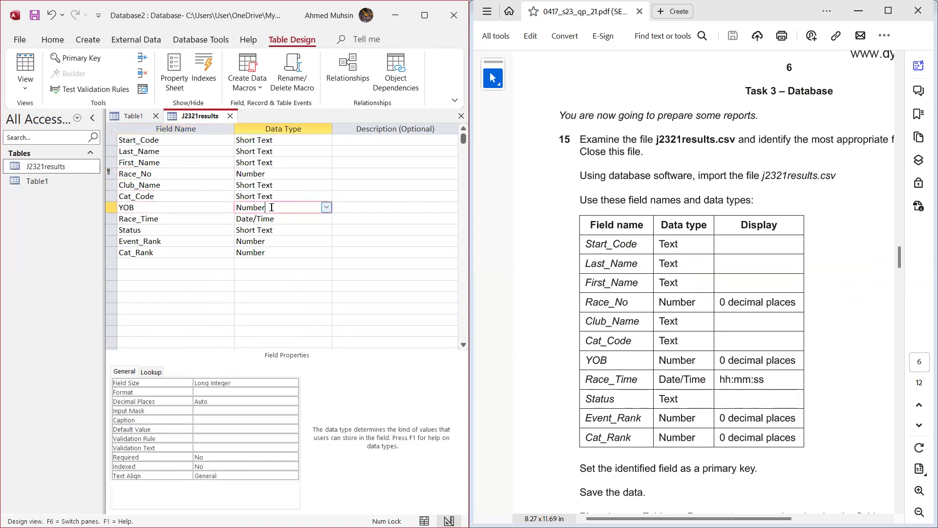
{"action": "left_click", "coordinate": [227, 401]}
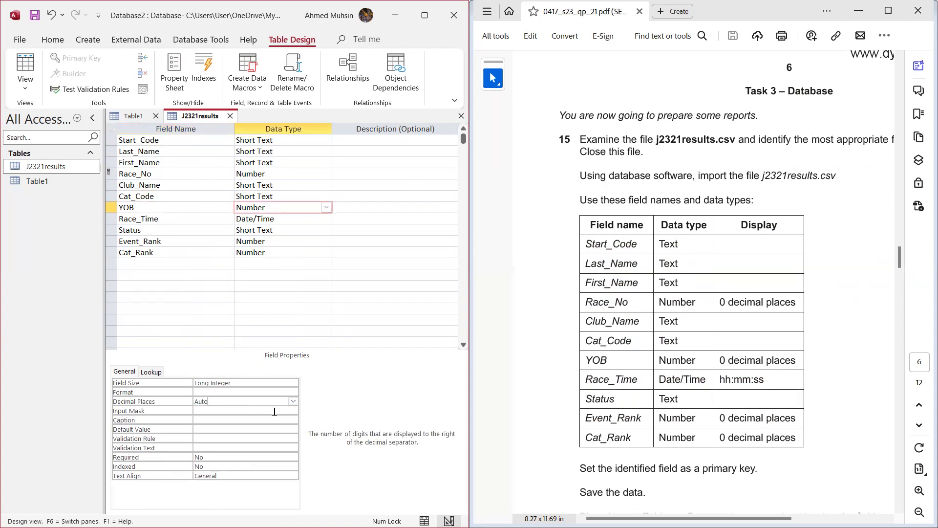
{"action": "left_click", "coordinate": [293, 401]}
{"action": "left_click", "coordinate": [233, 271]}
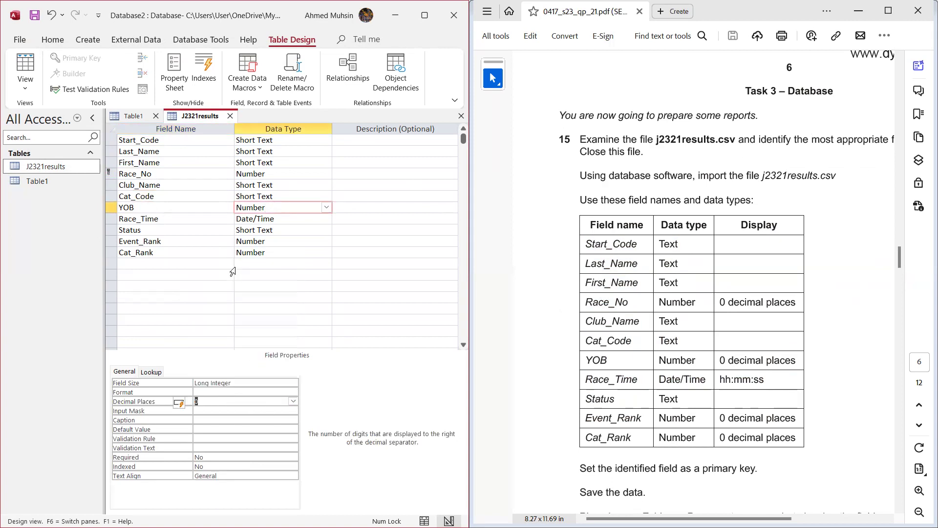
Set the Race_Time field's display format to Long Time and compare it with the hh:mm:ss requirement.
{"action": "left_click", "coordinate": [191, 219]}
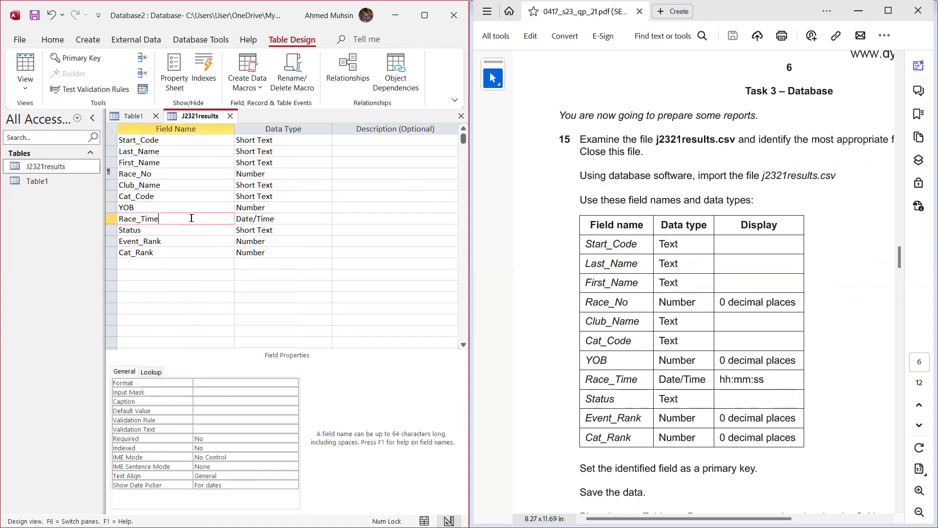
{"action": "left_click", "coordinate": [247, 218]}
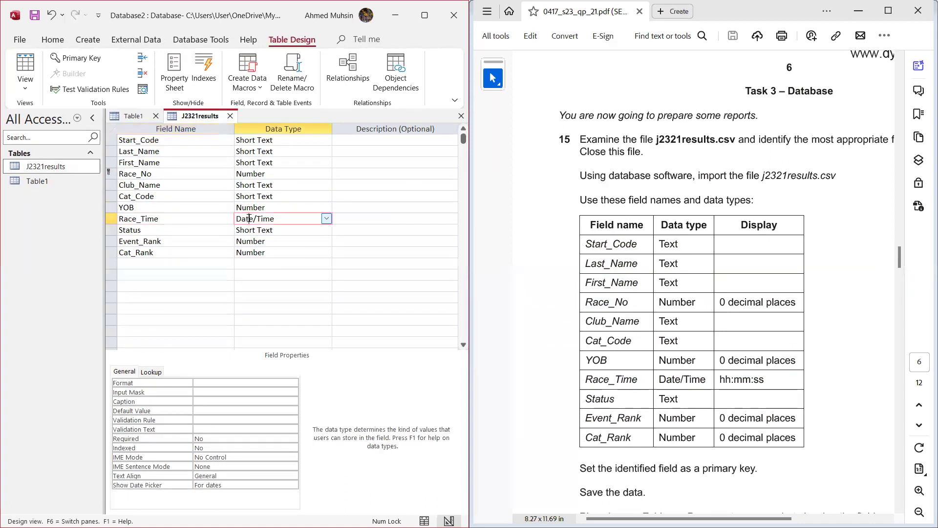
{"action": "left_click", "coordinate": [232, 395]}
{"action": "left_click", "coordinate": [245, 382]}
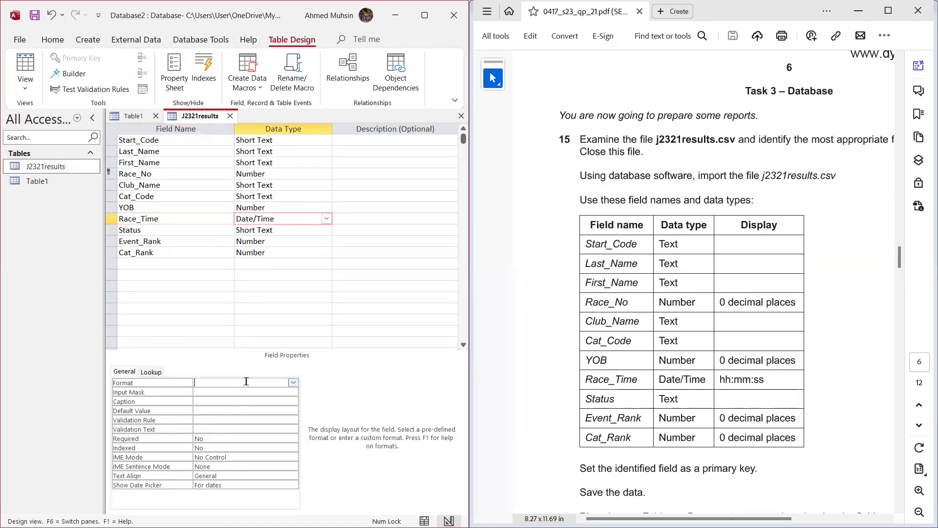
{"action": "left_click", "coordinate": [293, 385]}
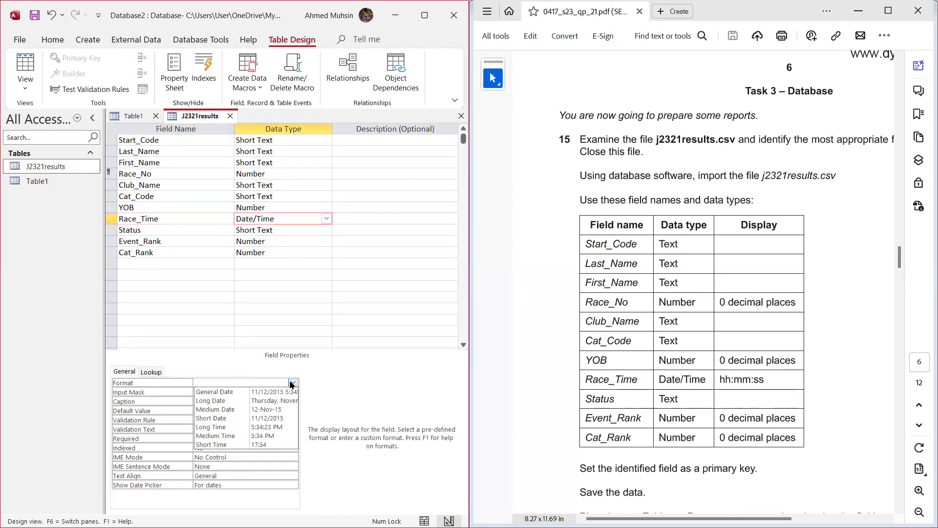
{"action": "left_click", "coordinate": [279, 428]}
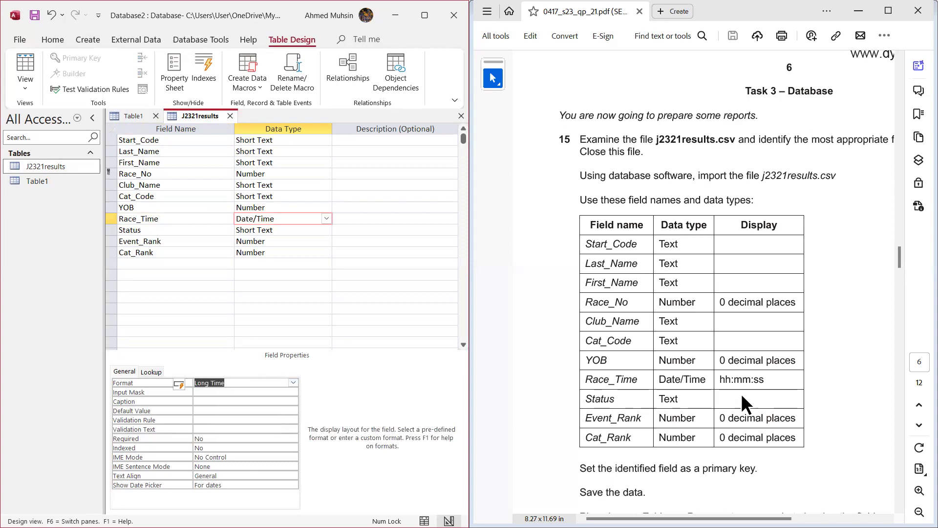
{"action": "left_click", "coordinate": [293, 384]}
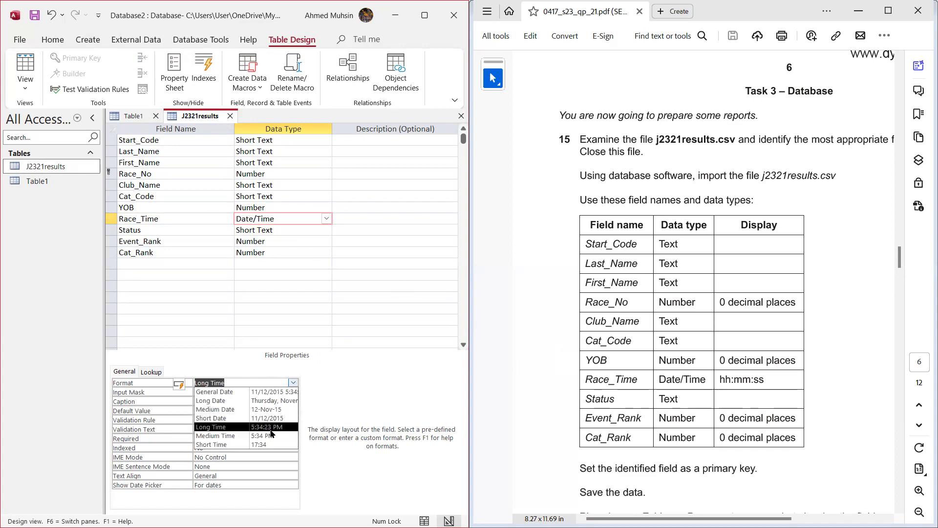
Set the decimal places of the Event_Rank field to 0.
{"action": "left_click", "coordinate": [283, 233]}
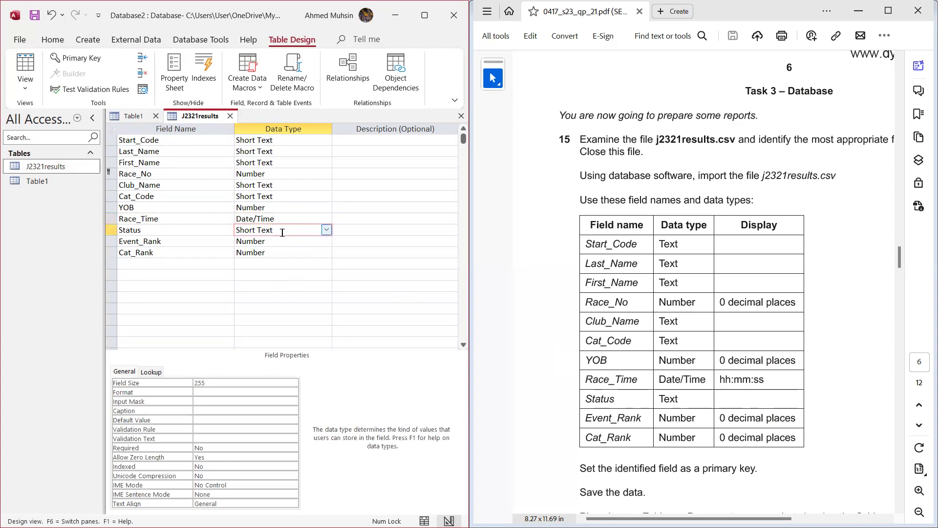
{"action": "left_click", "coordinate": [281, 240]}
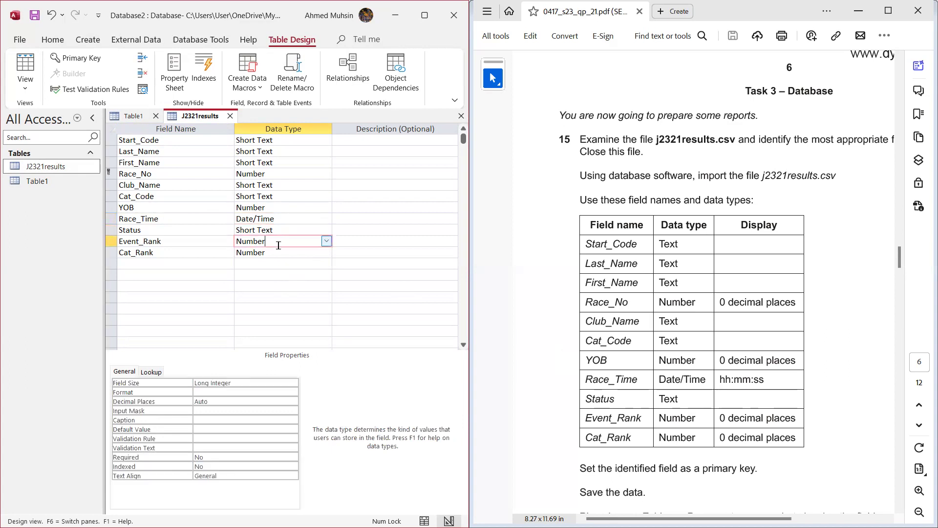
{"action": "left_click", "coordinate": [294, 399]}
{"action": "left_click", "coordinate": [293, 400]}
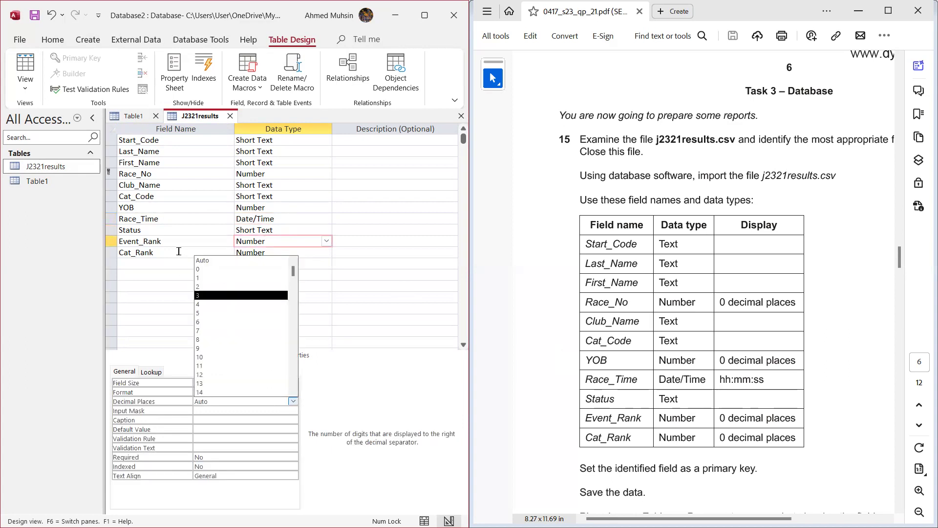
{"action": "left_click", "coordinate": [213, 269]}
Set the decimal places of the Cat_Rank field to 0.
{"action": "left_click", "coordinate": [258, 252]}
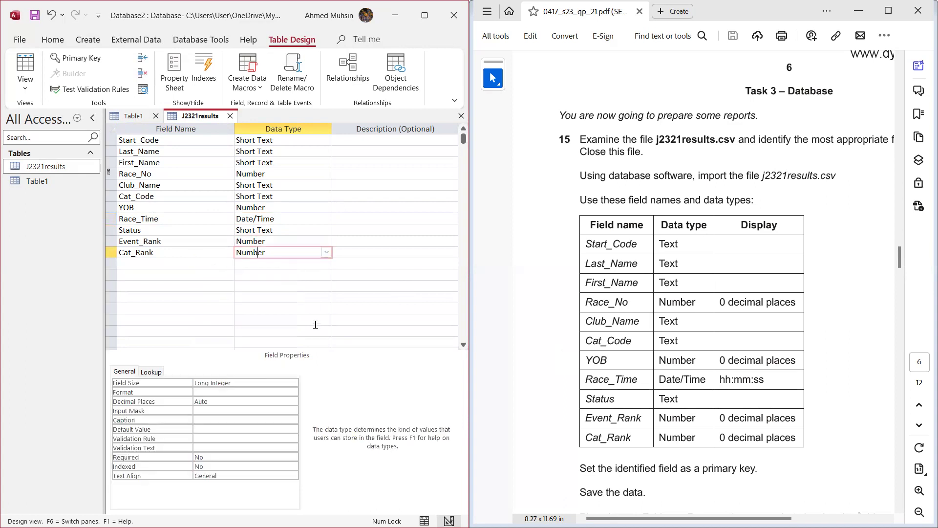
{"action": "left_click", "coordinate": [288, 401]}
{"action": "left_click", "coordinate": [293, 401]}
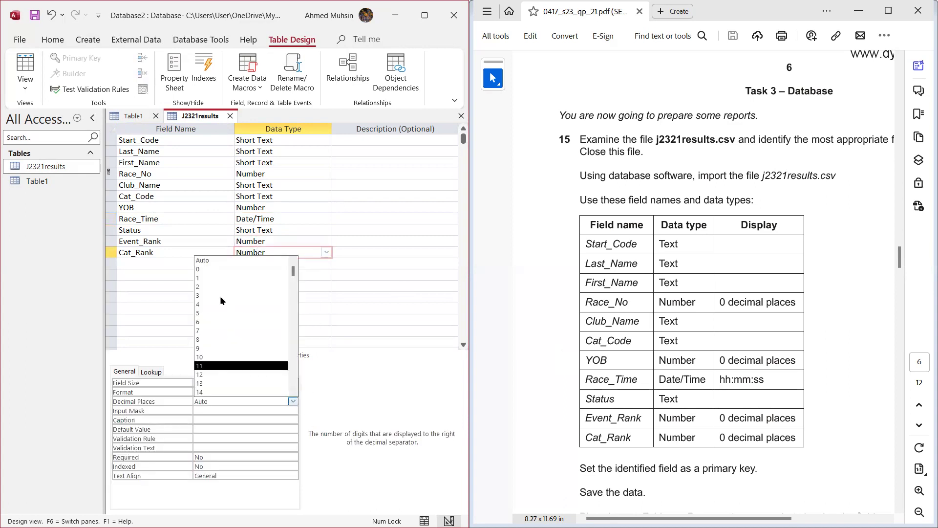
{"action": "left_click", "coordinate": [211, 269]}
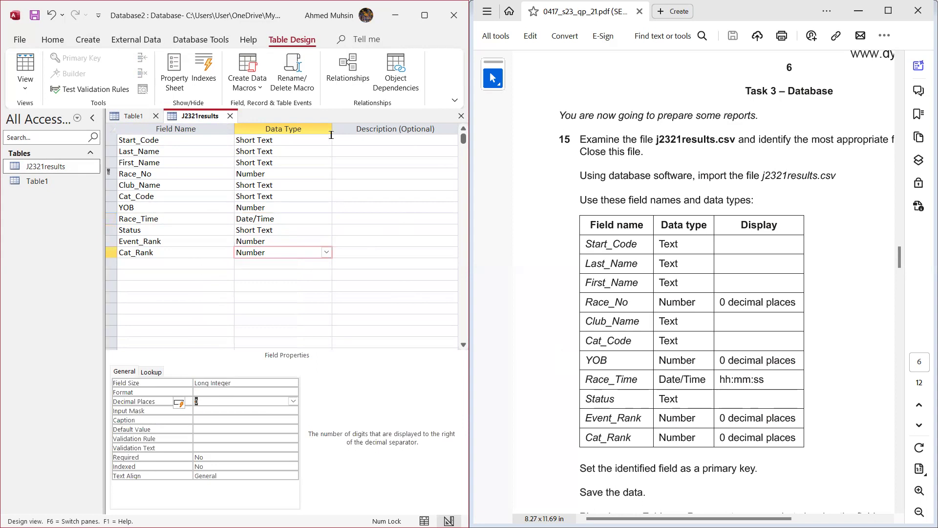
Maximize the Access window and capture a screenshot of the J2321results table design with its field names, data types and primary key.
{"action": "double_click", "coordinate": [241, 16]}
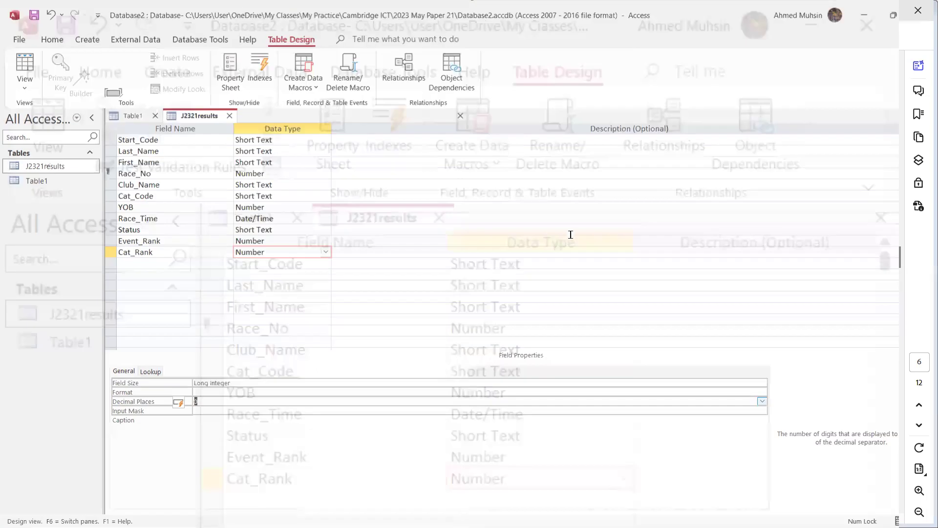
{"action": "key", "text": "super+shift+s"}
{"action": "left_click_drag", "start_coordinate": [1, 1], "coordinate": [820, 527]}
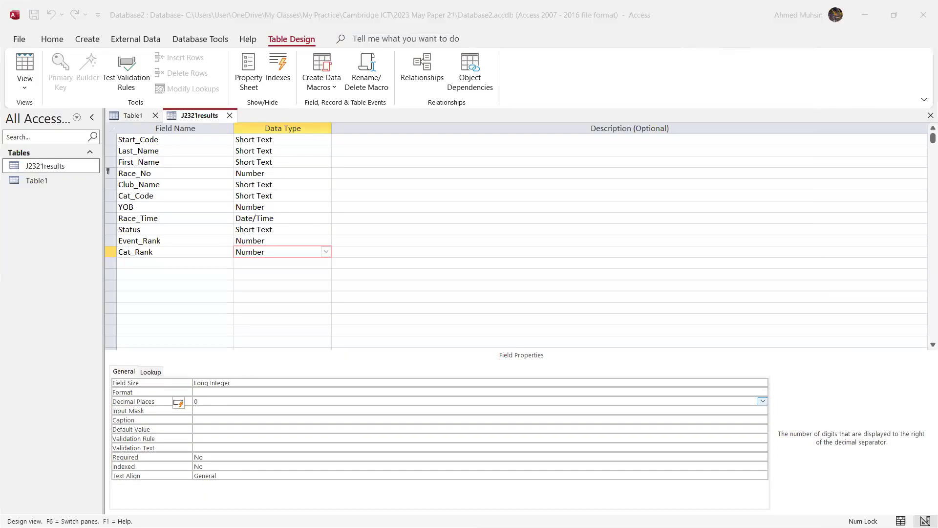
Switch to the EVIDENCE 1234 document in Word and paste the screenshot under the Step 15 evidence heading.
{"action": "key", "text": "alt+Tab"}
{"action": "key", "text": "alt+Tab"}
{"action": "key", "text": "alt+Tab"}
{"action": "key", "text": "alt+Tab"}
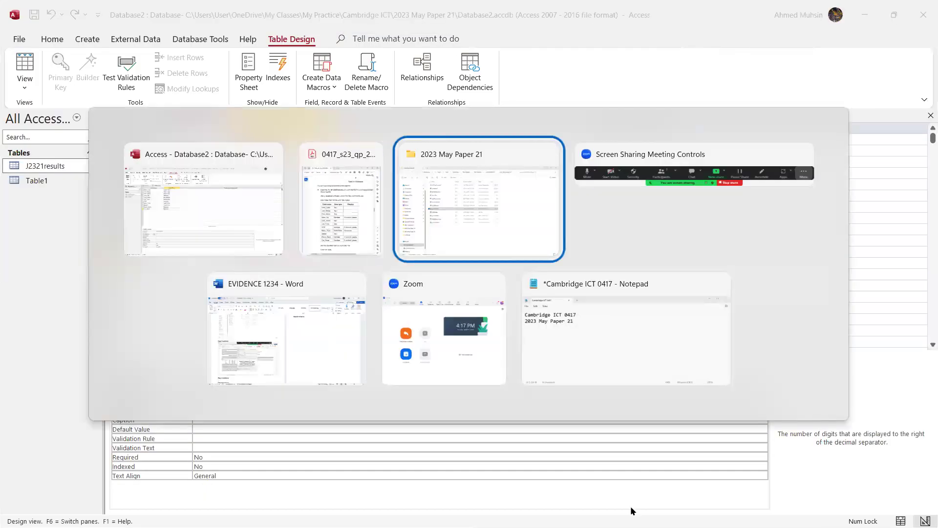
{"action": "scroll", "coordinate": [556, 308], "scroll_direction": "up", "scroll_amount": 2}
{"action": "scroll", "coordinate": [204, 411], "scroll_direction": "down", "scroll_amount": 4}
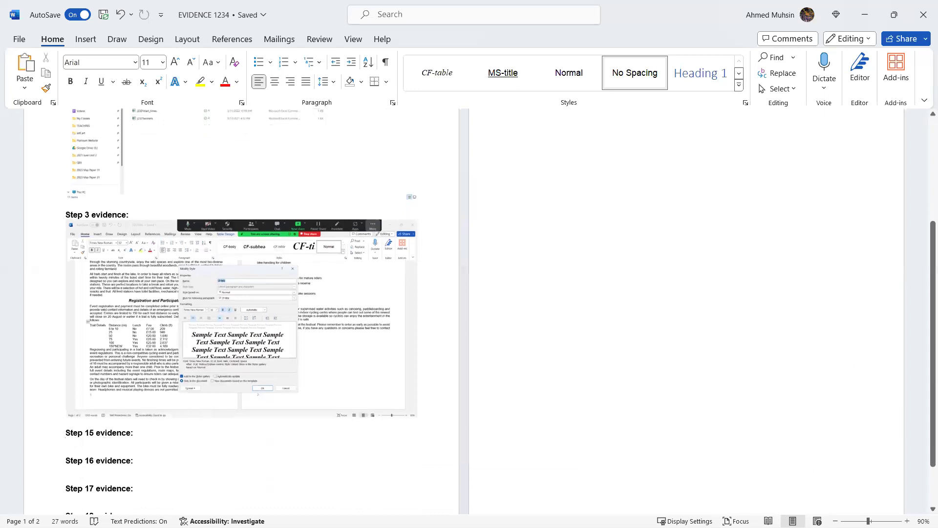
Switch back to Access and show the J2321results table in Datasheet View, saving the table design changes.
{"action": "key", "text": "alt+Tab"}
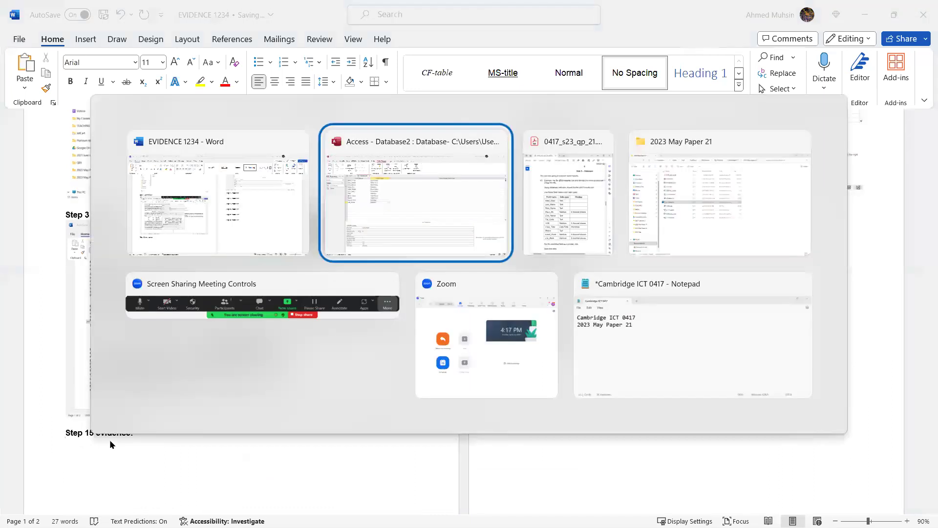
{"action": "left_click", "coordinate": [384, 225]}
{"action": "left_click", "coordinate": [26, 89]}
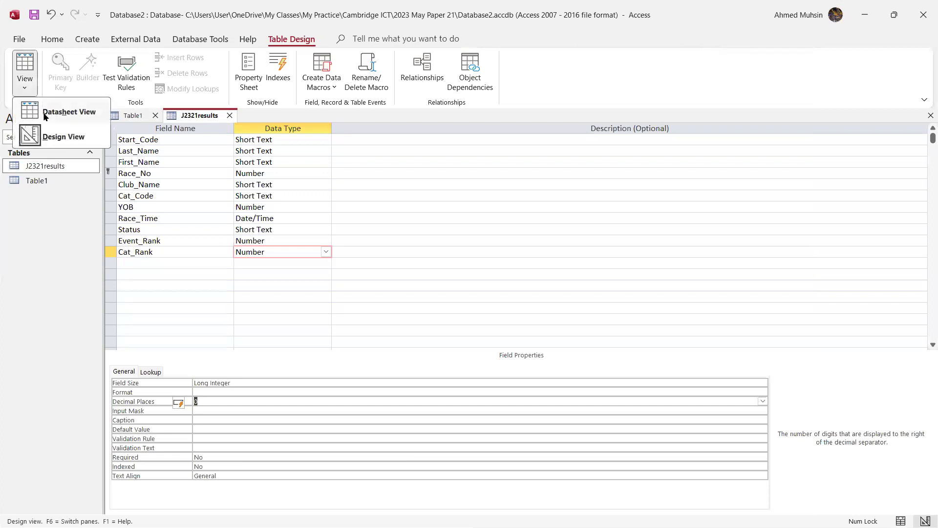
{"action": "left_click", "coordinate": [53, 109]}
{"action": "left_click", "coordinate": [451, 308]}
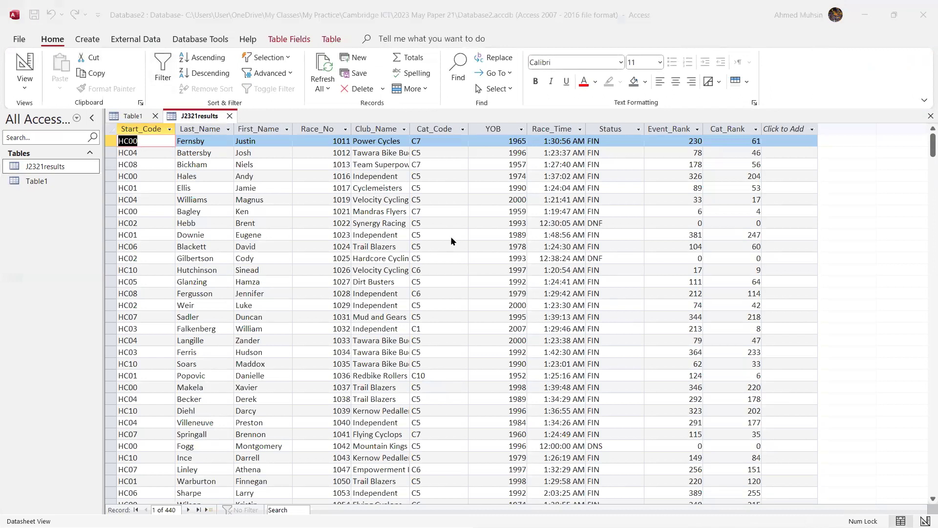
Switch to the question paper PDF, maximize it and examine step 16's import requirements for j2321start_times.csv.
{"action": "key", "text": "alt+Tab"}
{"action": "key", "text": "Tab"}
{"action": "left_click", "coordinate": [889, 12]}
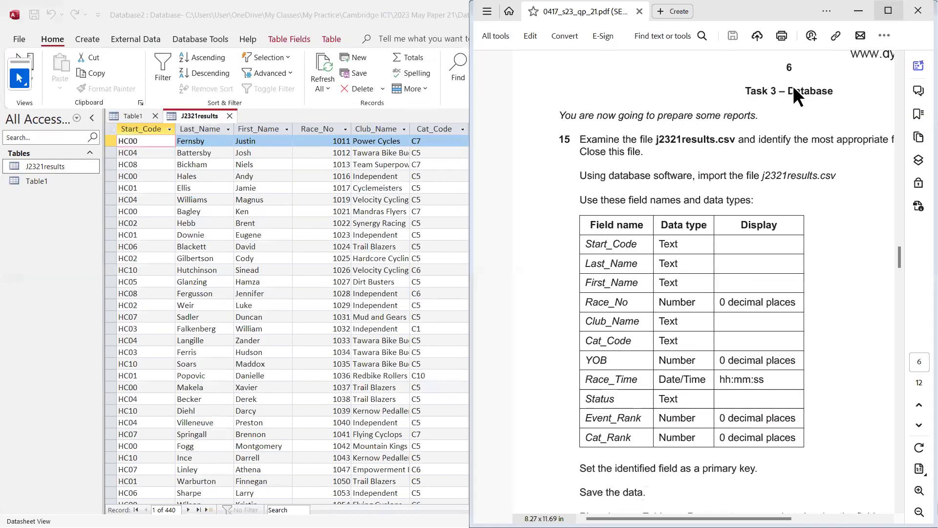
{"action": "scroll", "coordinate": [530, 280], "scroll_direction": "down", "scroll_amount": 6}
{"action": "scroll", "coordinate": [530, 280], "scroll_direction": "down", "scroll_amount": 5}
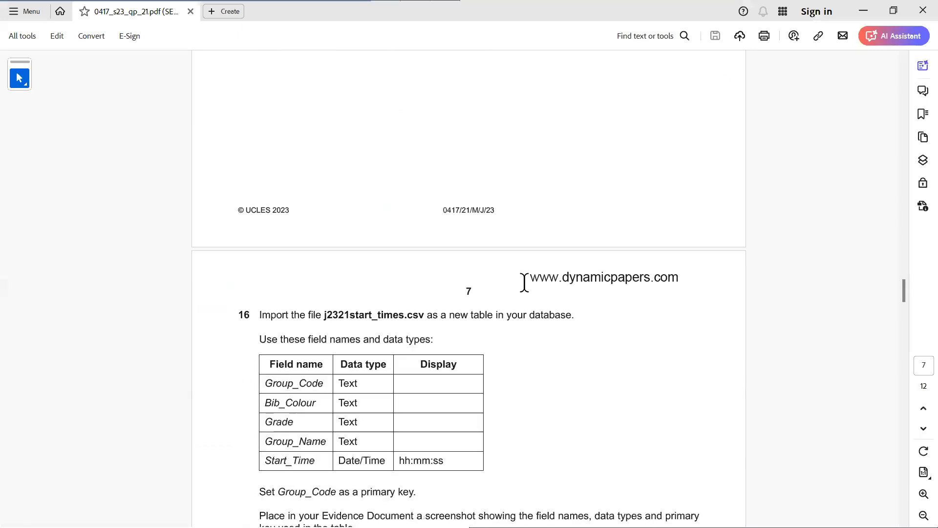
{"action": "left_click_drag", "start_coordinate": [321, 200], "coordinate": [423, 215]}
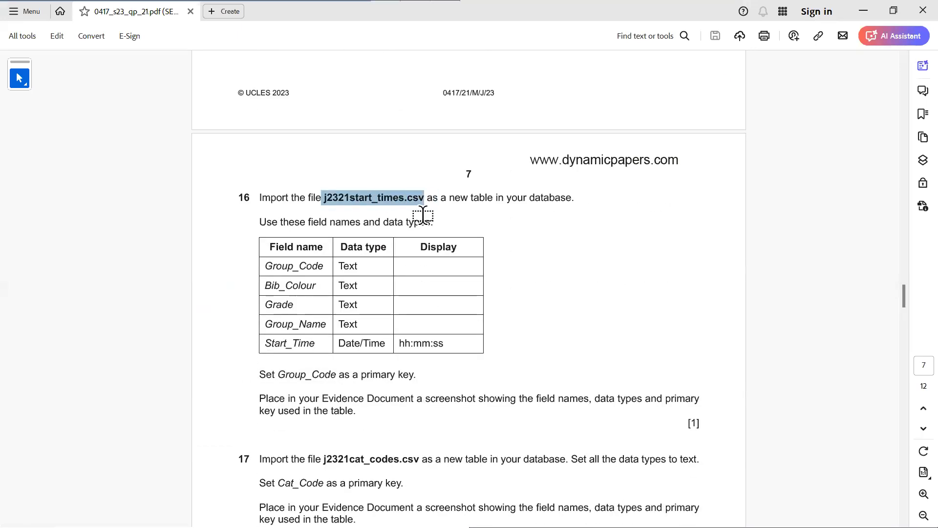
Return to Access and start a text file import of j2321start_times.csv into a new table in the current database.
{"action": "key", "text": "alt+Tab"}
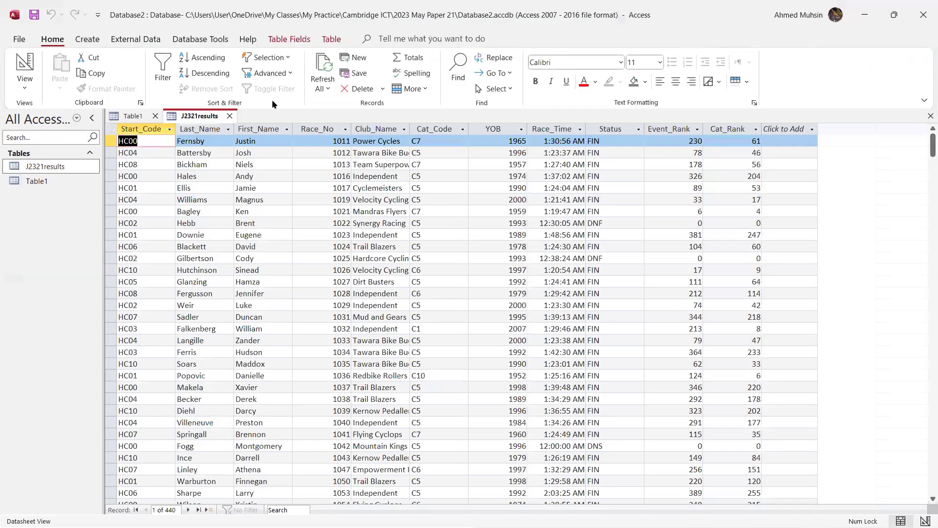
{"action": "left_click", "coordinate": [136, 39]}
{"action": "left_click", "coordinate": [35, 87]}
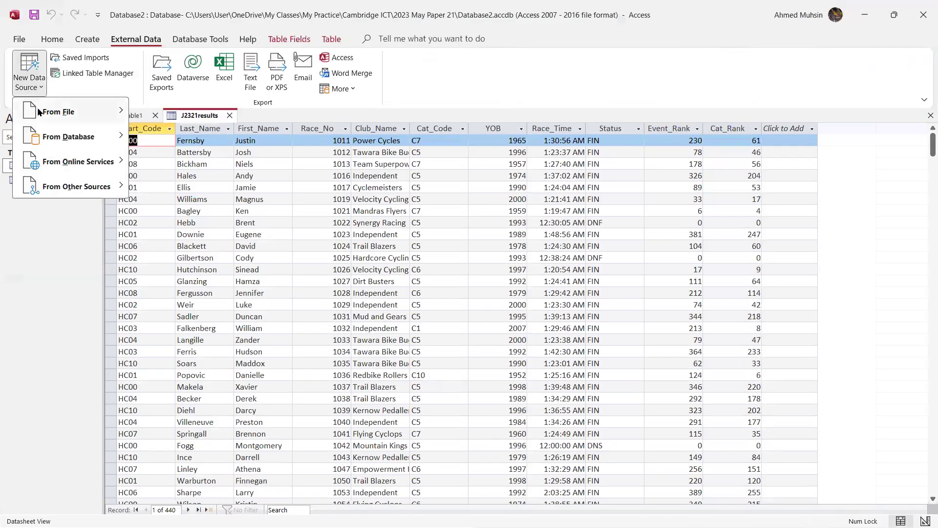
{"action": "mouse_move", "coordinate": [58, 111]}
{"action": "left_click", "coordinate": [159, 188]}
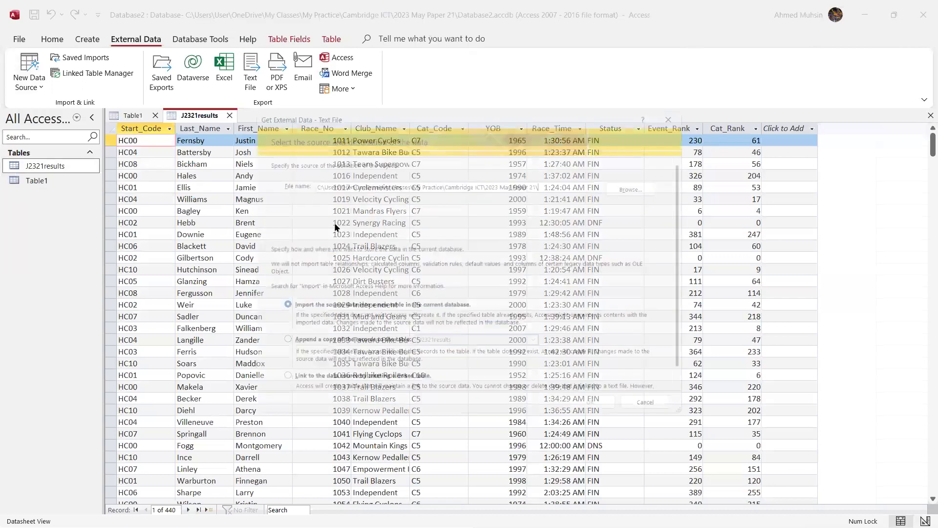
{"action": "left_click", "coordinate": [660, 183]}
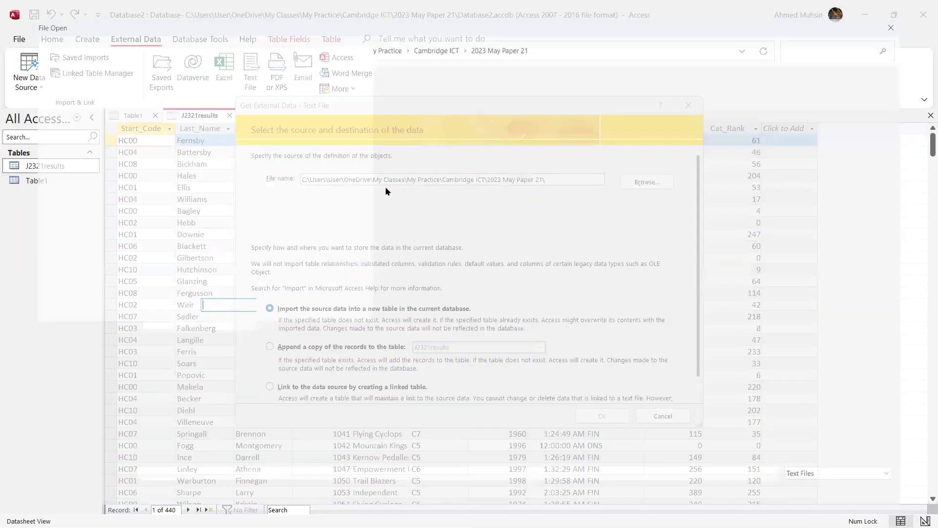
{"action": "left_click", "coordinate": [263, 142]}
{"action": "left_click", "coordinate": [837, 508]}
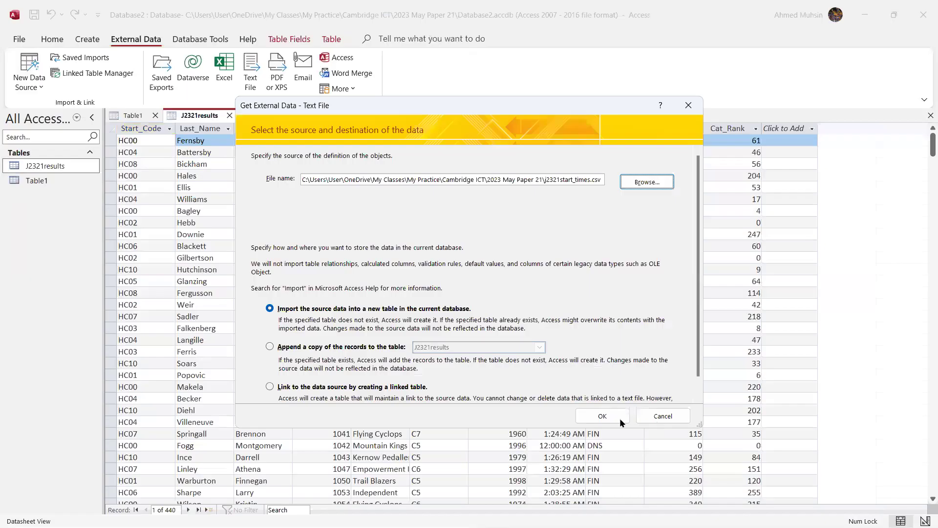
{"action": "left_click", "coordinate": [620, 418]}
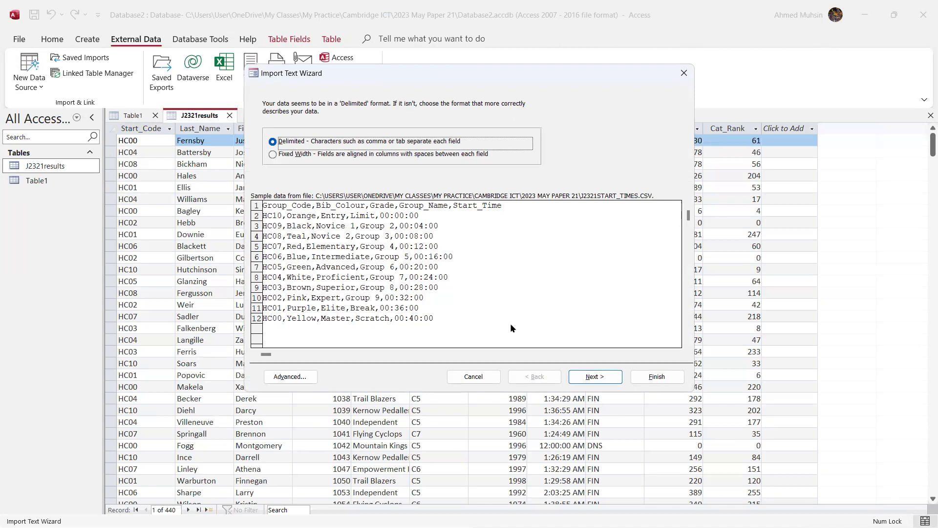
Import the file as comma-delimited with the first row containing field names, accepting the default field options.
{"action": "left_click", "coordinate": [593, 376]}
{"action": "left_click", "coordinate": [335, 167]}
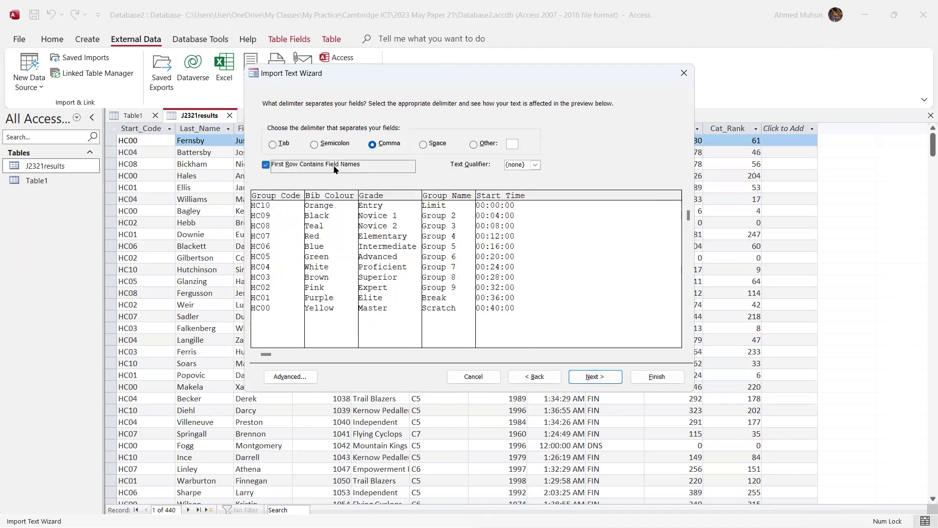
{"action": "left_click", "coordinate": [578, 380]}
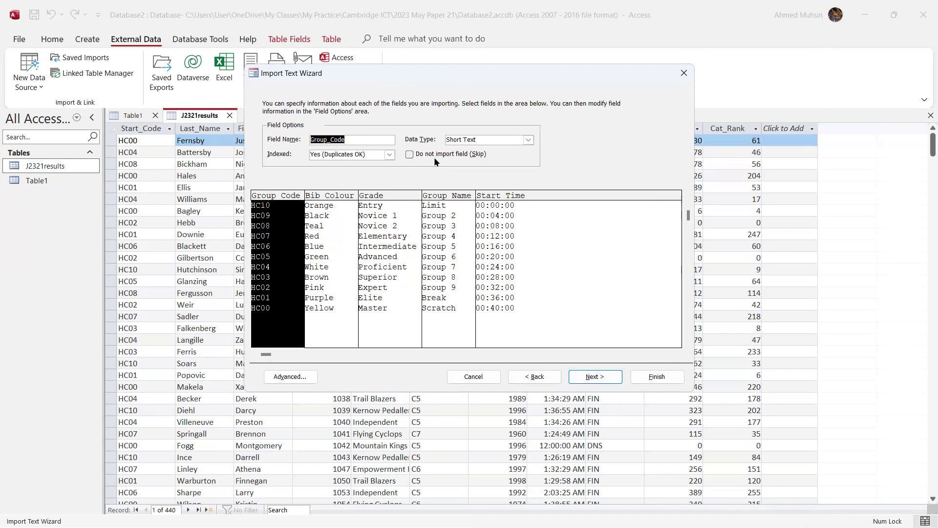
{"action": "left_click", "coordinate": [599, 376]}
Choose Group_Code as the primary key, checking it against the question paper, and finish the import to table J2321start_times without saving the import steps.
{"action": "left_click", "coordinate": [415, 148]}
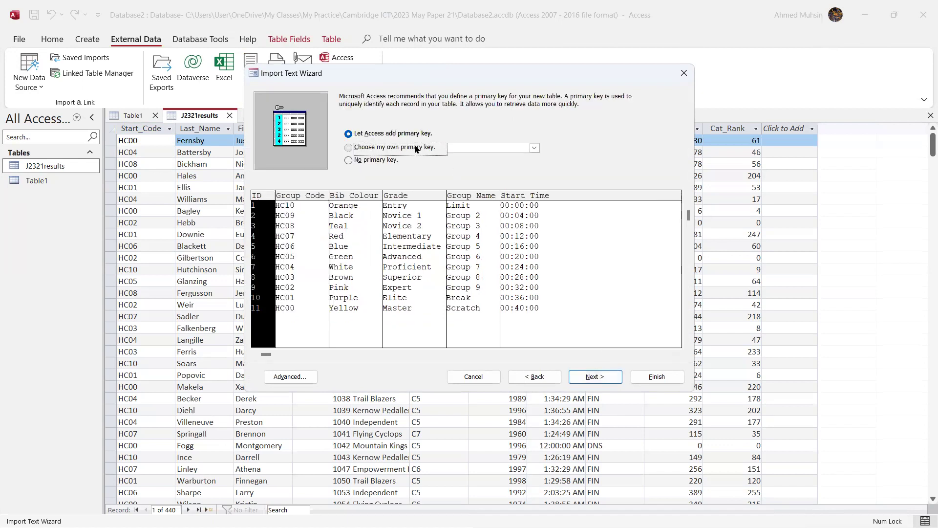
{"action": "key", "text": "alt+Tab"}
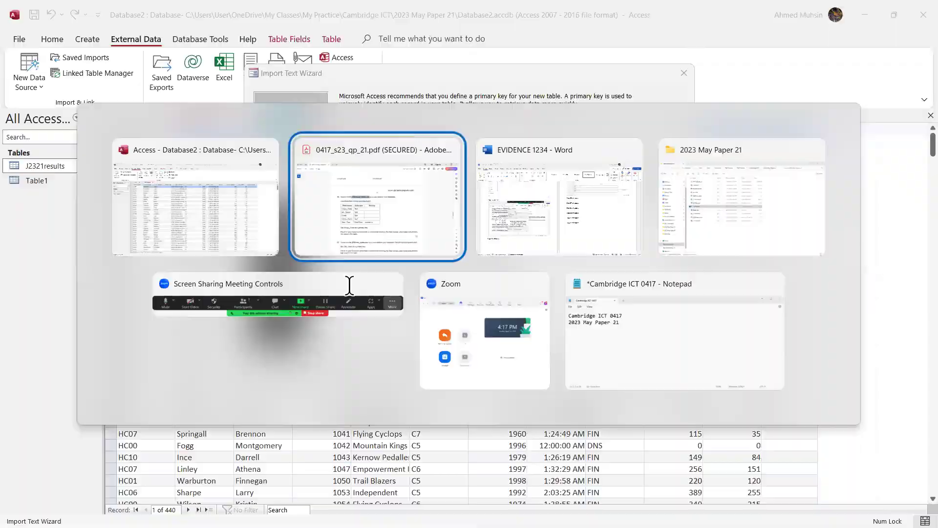
{"action": "left_click_drag", "start_coordinate": [293, 376], "coordinate": [318, 378]}
{"action": "key", "text": "alt+Tab"}
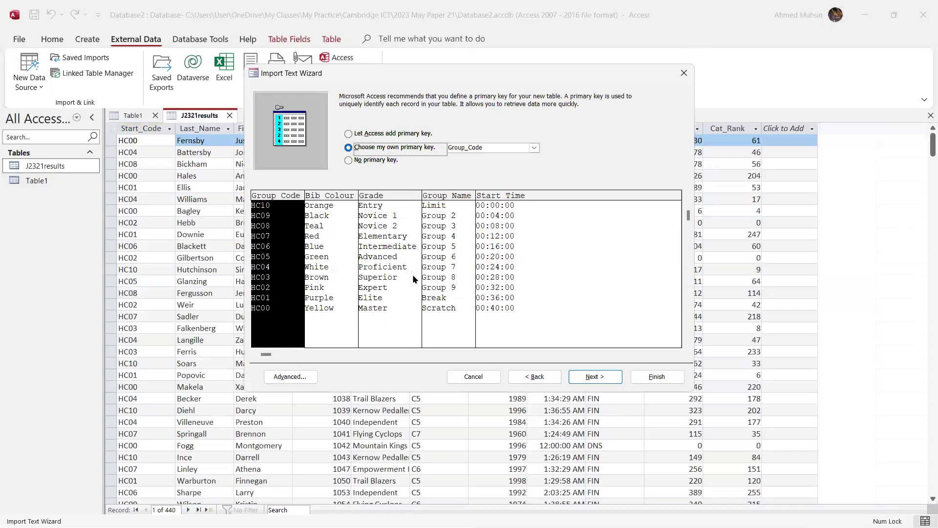
{"action": "left_click", "coordinate": [577, 375]}
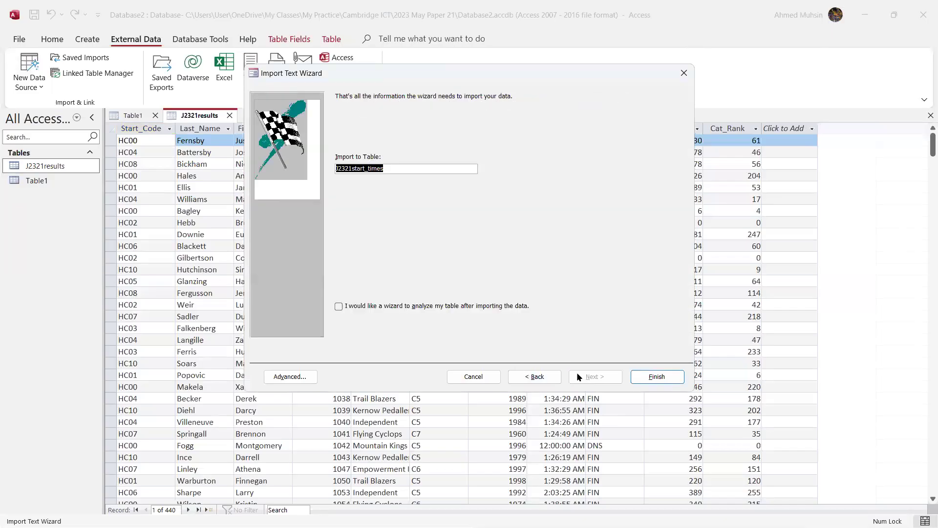
{"action": "left_click", "coordinate": [665, 377]}
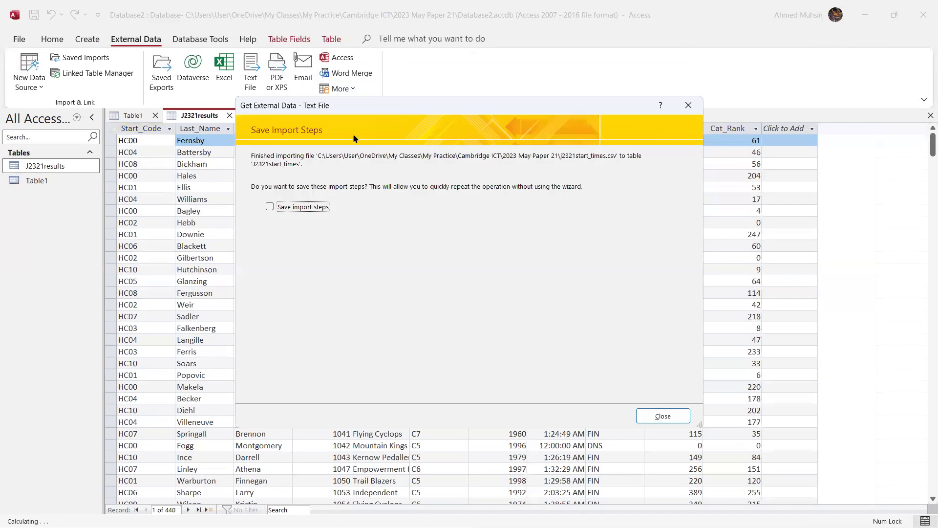
{"action": "left_click", "coordinate": [663, 416]}
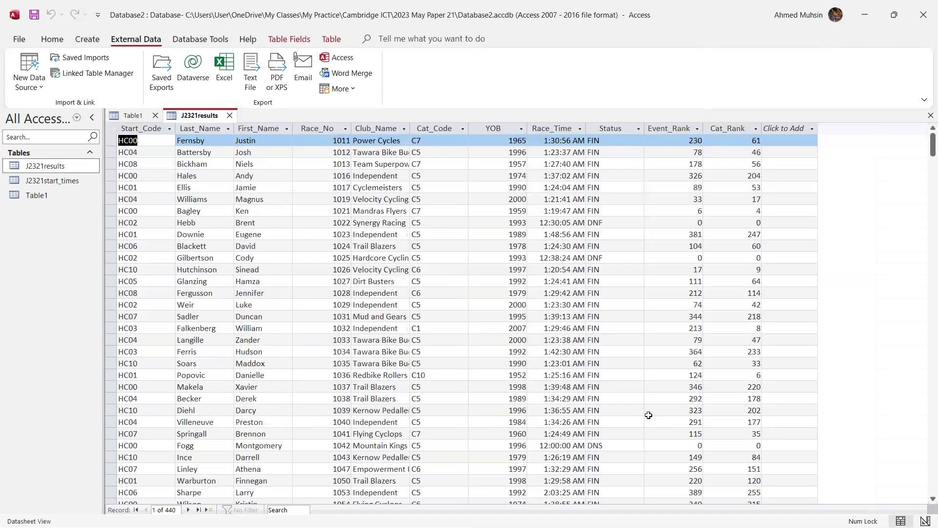
Open the J2321start_times table in Design View and place Access side by side with the question paper.
{"action": "double_click", "coordinate": [71, 182]}
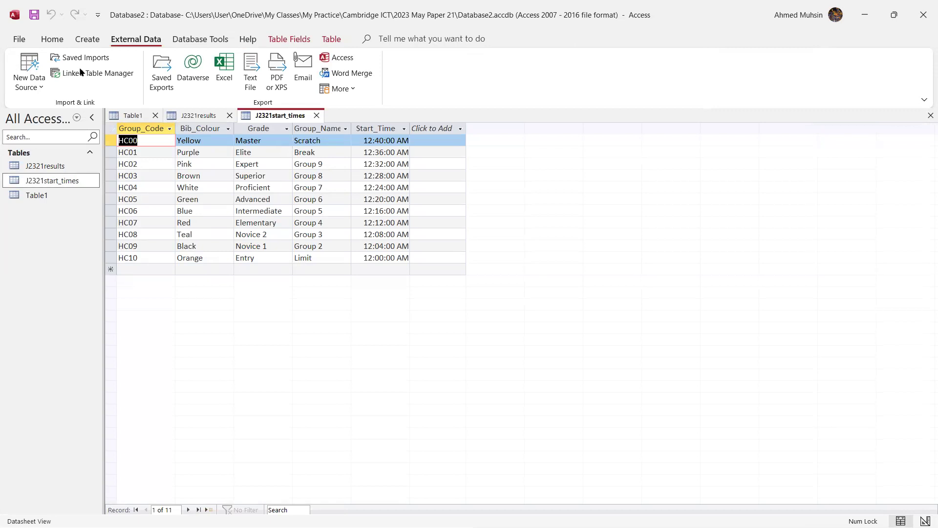
{"action": "left_click", "coordinate": [53, 39]}
{"action": "left_click", "coordinate": [37, 88]}
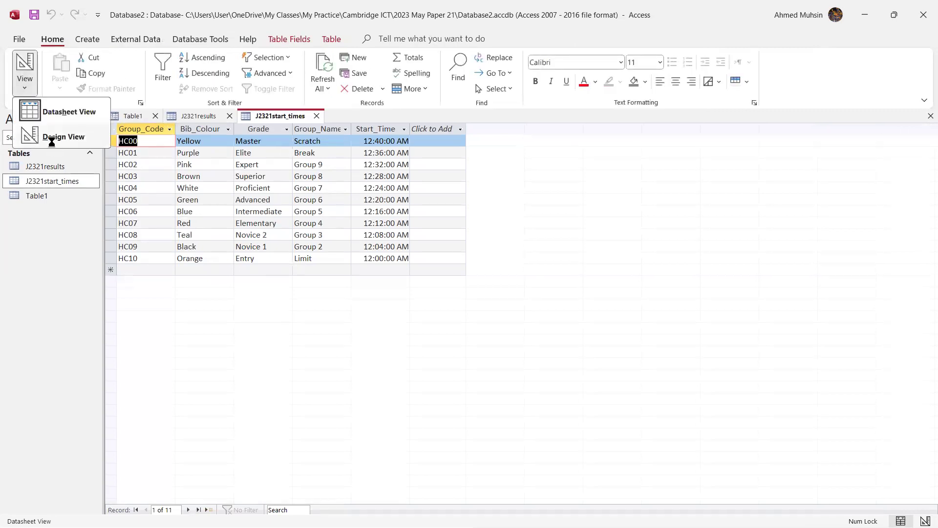
{"action": "left_click", "coordinate": [47, 139]}
{"action": "key", "text": "super+Left"}
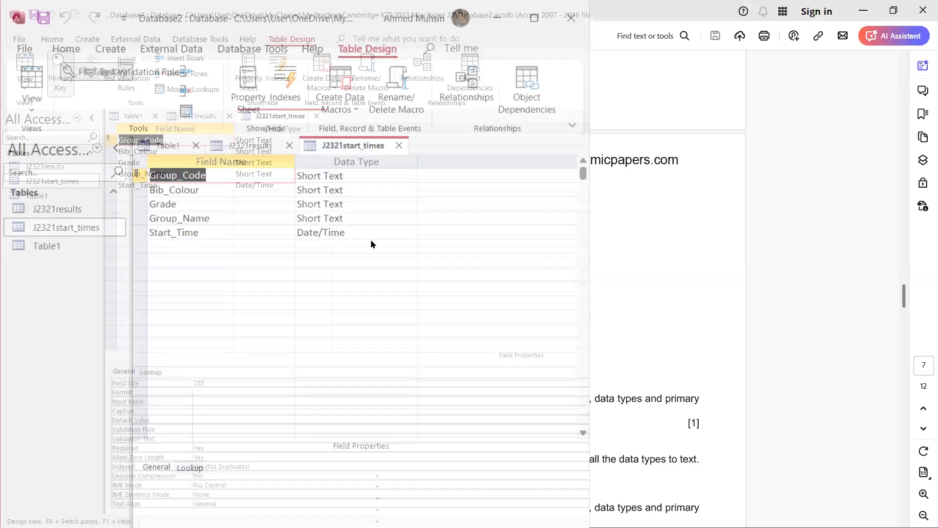
{"action": "left_click", "coordinate": [561, 174]}
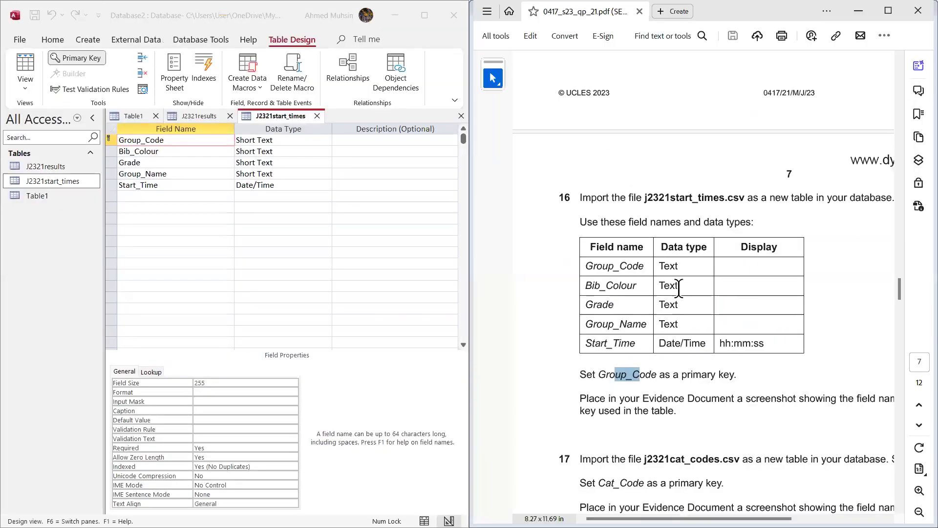
Set the Start_Time field's display format to Long Time.
{"action": "left_click", "coordinate": [296, 185]}
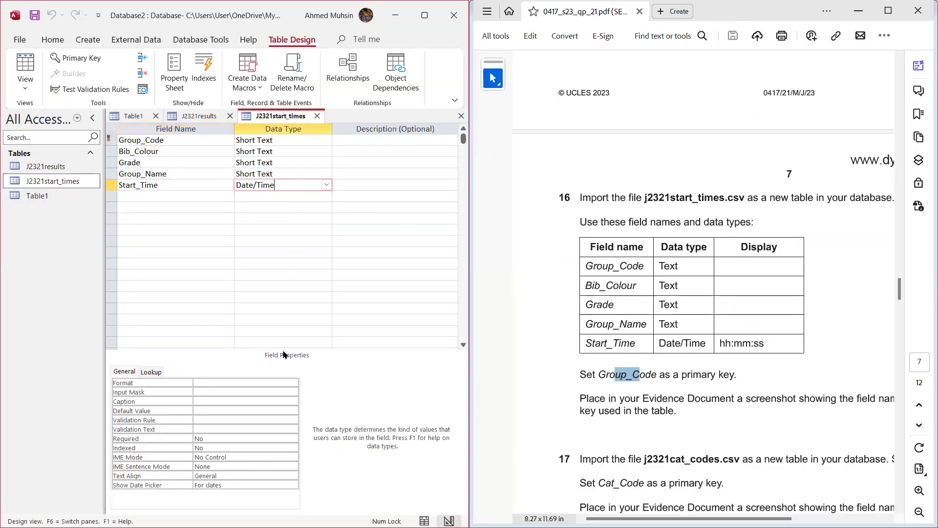
{"action": "left_click", "coordinate": [254, 383]}
{"action": "left_click", "coordinate": [292, 382]}
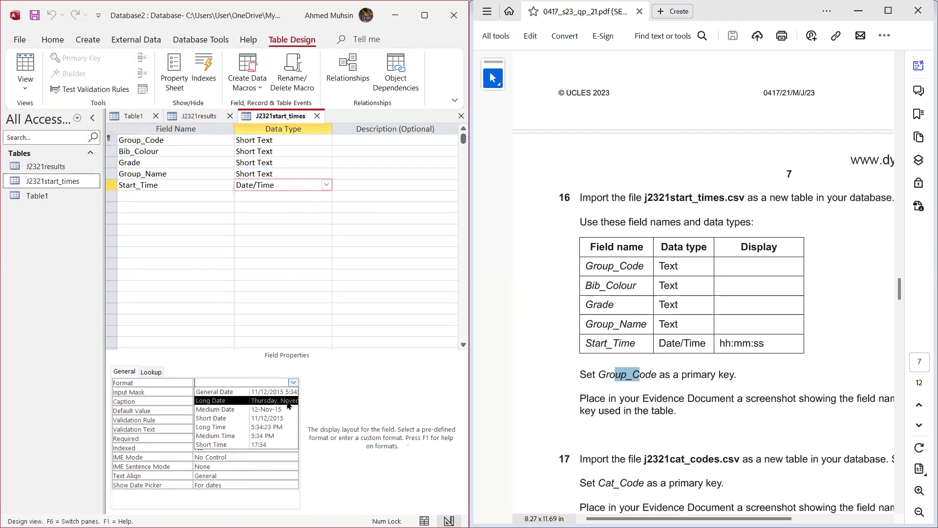
{"action": "left_click", "coordinate": [282, 428]}
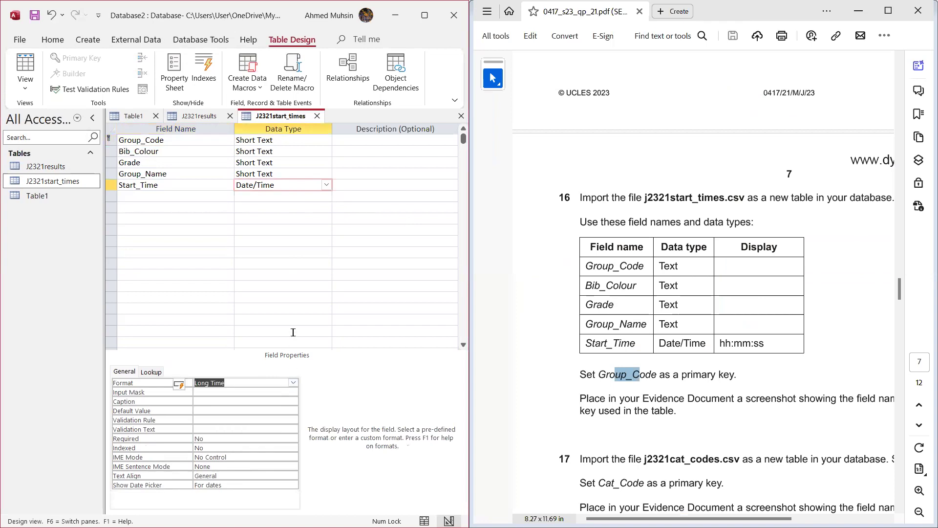
Capture the maximized J2321start_times table design and paste the screenshot under the Step 16 evidence heading in Word's EVIDENCE 1234 document.
{"action": "double_click", "coordinate": [210, 18]}
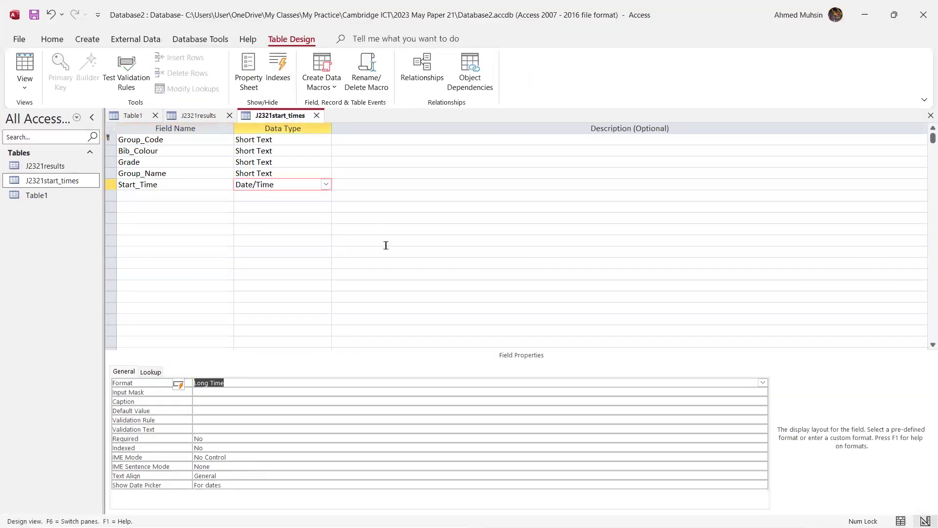
{"action": "left_click", "coordinate": [394, 272]}
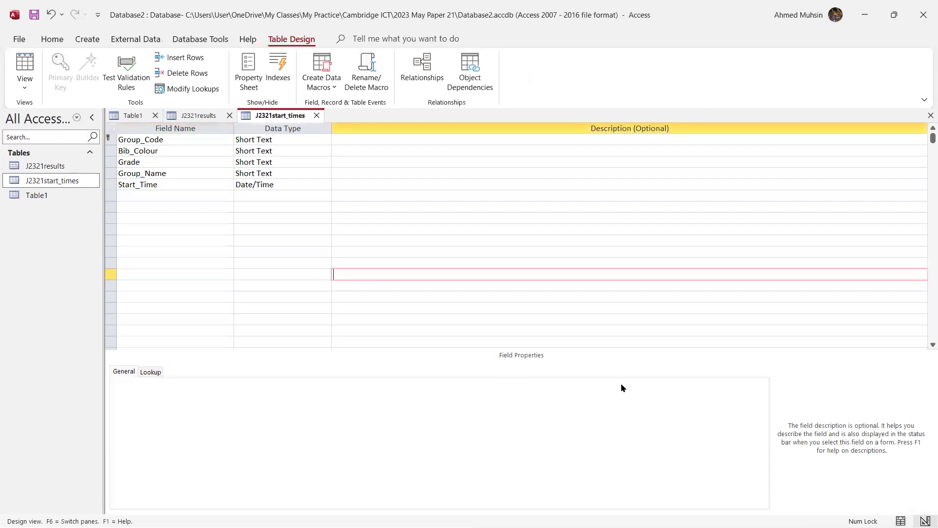
{"action": "key", "text": "alt+Tab"}
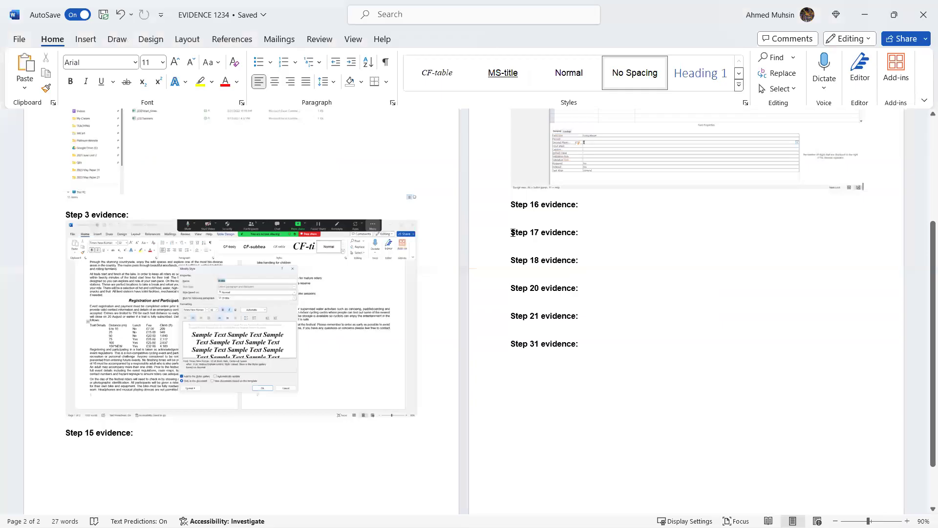
{"action": "left_click", "coordinate": [528, 251]}
{"action": "key", "text": "ctrl+v"}
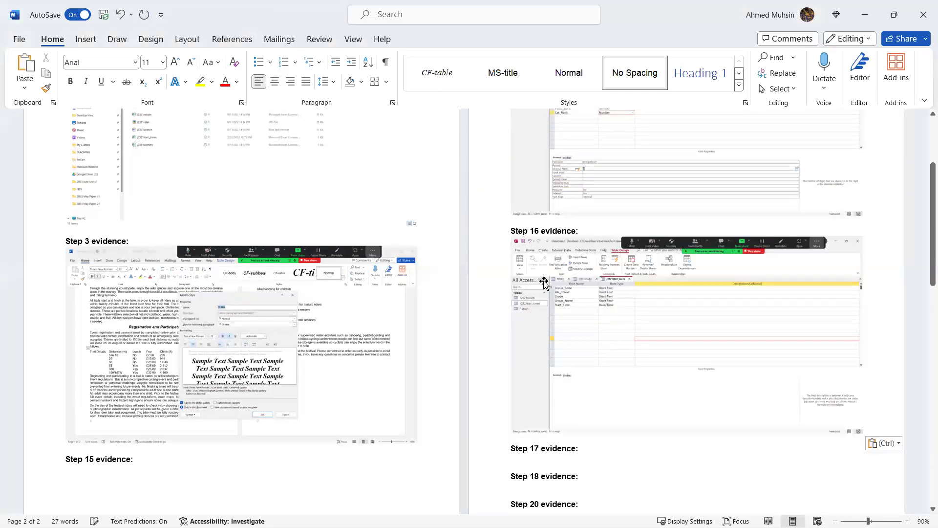
Switch to the question paper, maximize it and read the Step 17 instructions for importing j2321cat_codes.csv.
{"action": "key", "text": "alt+Tab"}
{"action": "key", "text": "alt+Tab"}
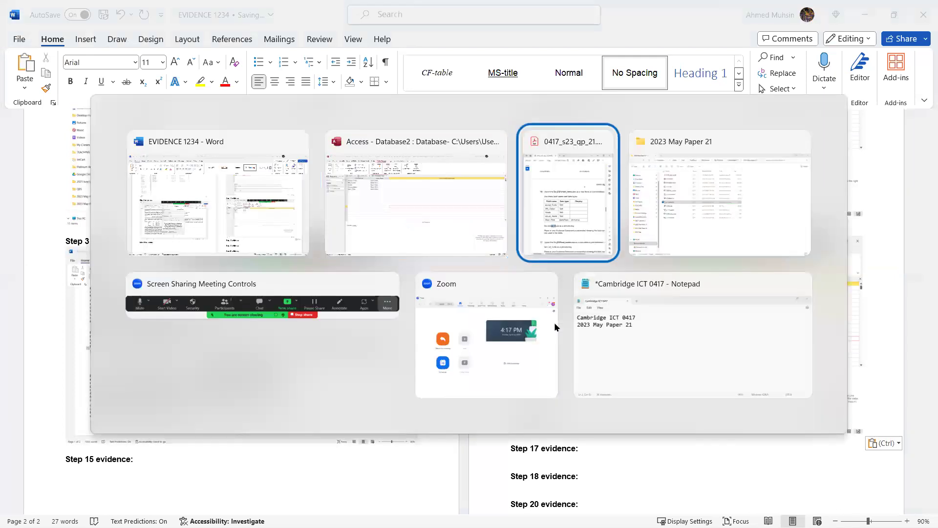
{"action": "left_click", "coordinate": [888, 11]}
{"action": "scroll", "coordinate": [534, 277], "scroll_direction": "down", "scroll_amount": 3}
{"action": "left_click", "coordinate": [319, 264]}
{"action": "left_click_drag", "start_coordinate": [366, 259], "coordinate": [360, 270]}
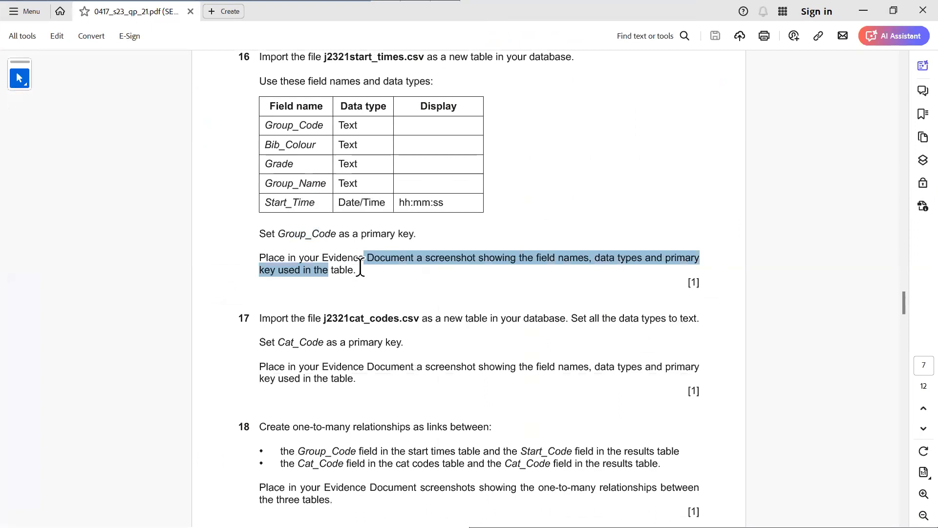
{"action": "left_click", "coordinate": [338, 318]}
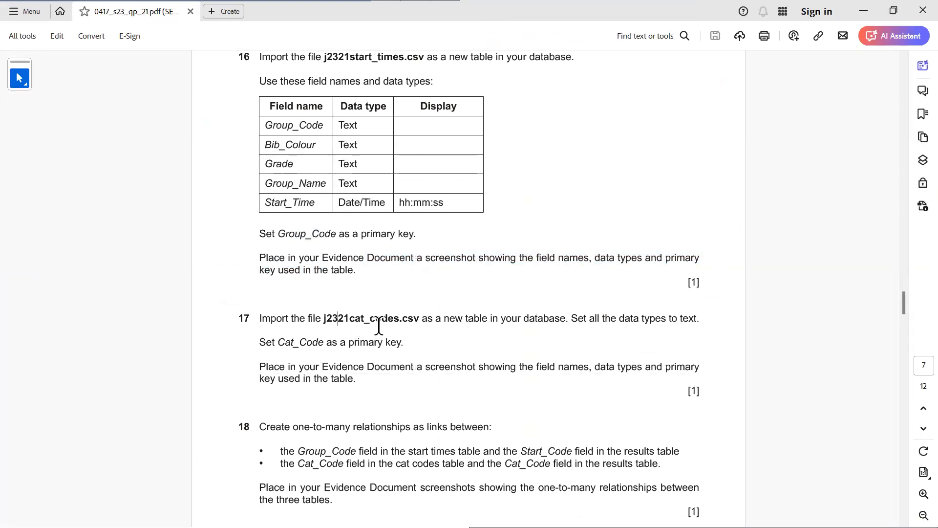
Return to Access and switch the J2321start_times table to Datasheet View, saving its design changes.
{"action": "key", "text": "alt+Tab"}
{"action": "key", "text": "alt+Tab"}
{"action": "left_click", "coordinate": [26, 88]}
{"action": "left_click", "coordinate": [49, 111]}
{"action": "left_click", "coordinate": [448, 307]}
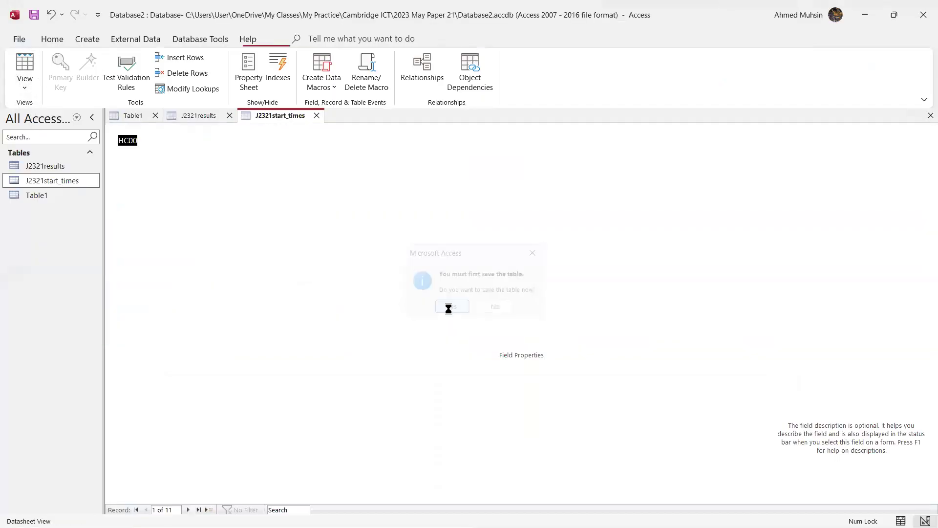
Start a text file import of j2321cat_codes.csv from the 2023 May Paper 21 folder into a new table.
{"action": "left_click", "coordinate": [146, 43]}
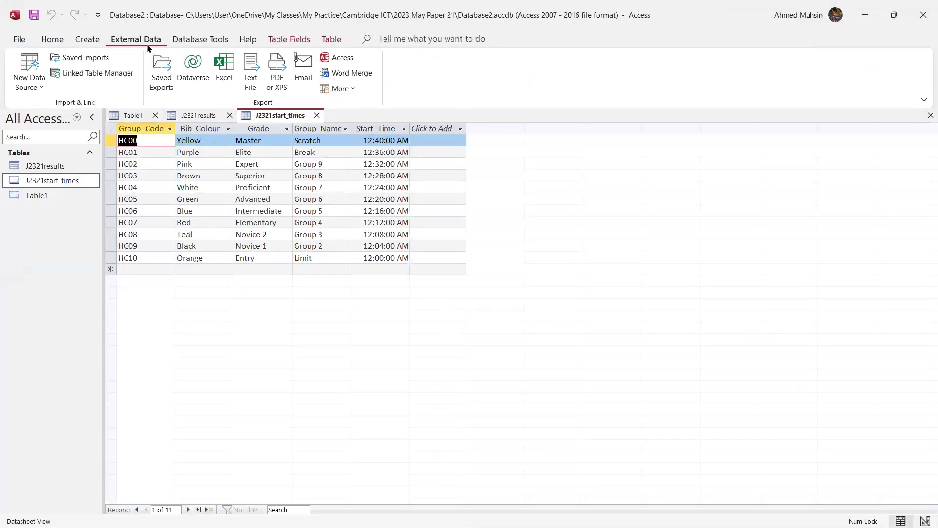
{"action": "left_click", "coordinate": [32, 86]}
{"action": "mouse_move", "coordinate": [90, 125]}
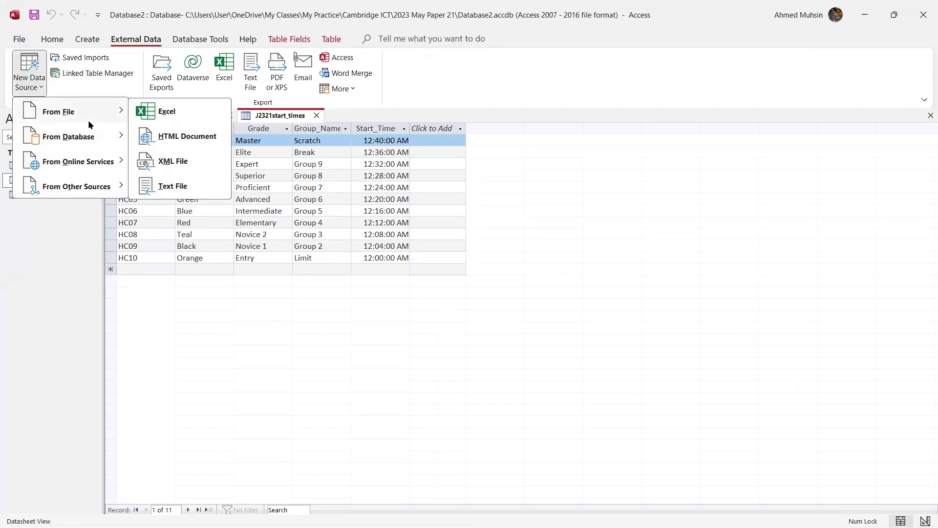
{"action": "left_click", "coordinate": [182, 187]}
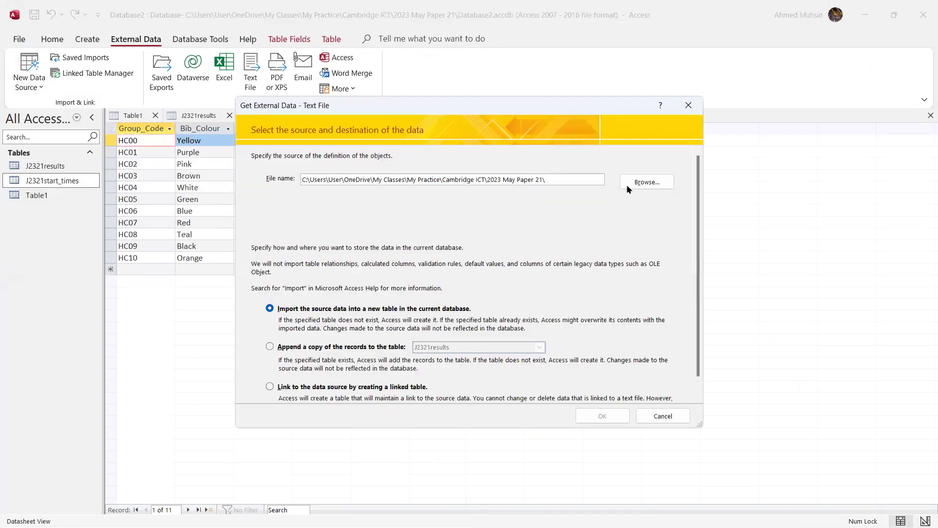
{"action": "left_click", "coordinate": [635, 183]}
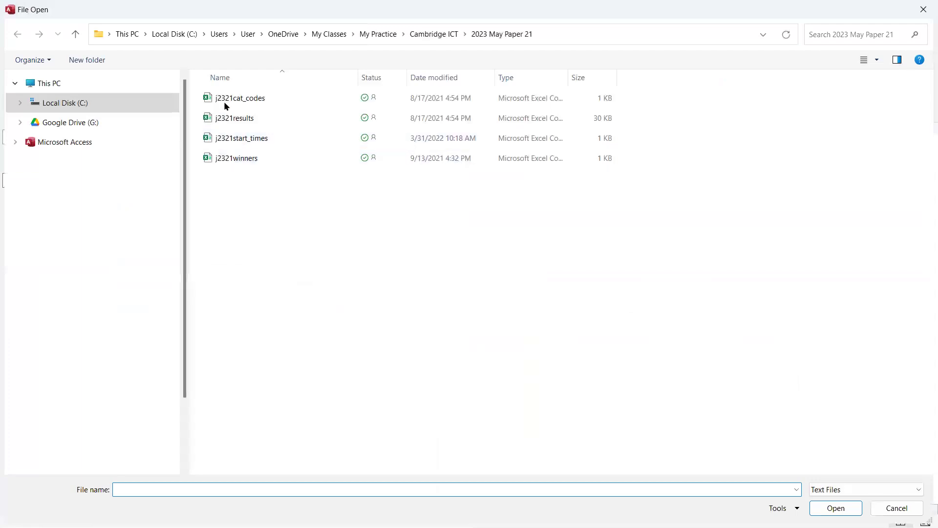
{"action": "left_click", "coordinate": [224, 101]}
{"action": "left_click", "coordinate": [814, 511]}
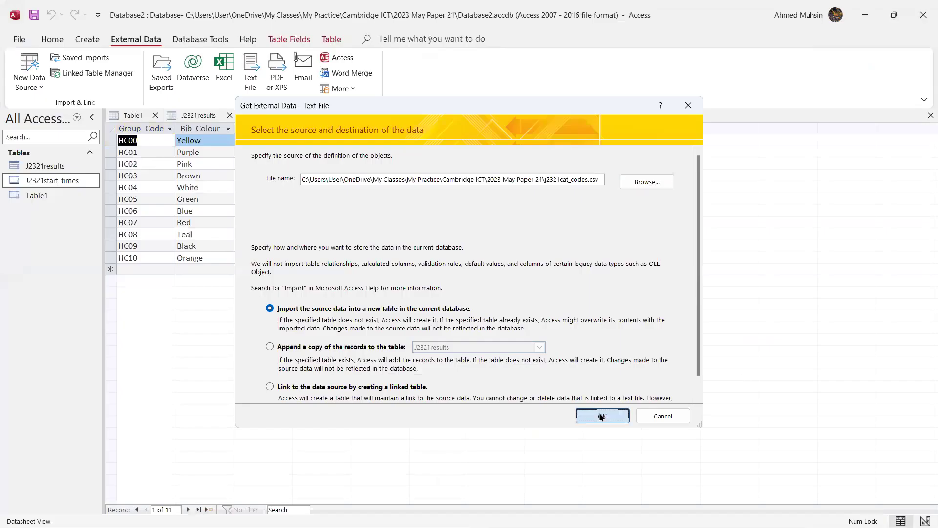
{"action": "left_click", "coordinate": [602, 415]}
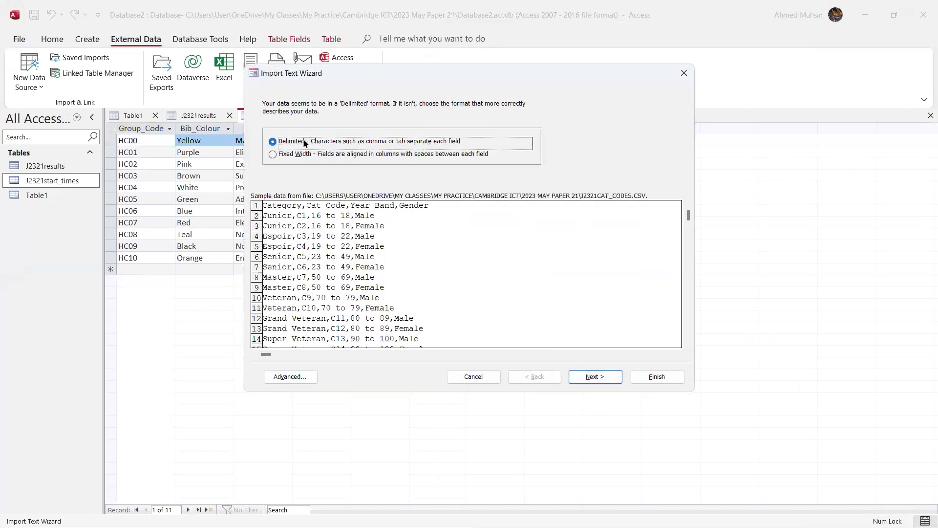
Configure the import as comma-delimited with field names in the first row, keeping the proposed text data types.
{"action": "left_click", "coordinate": [601, 377]}
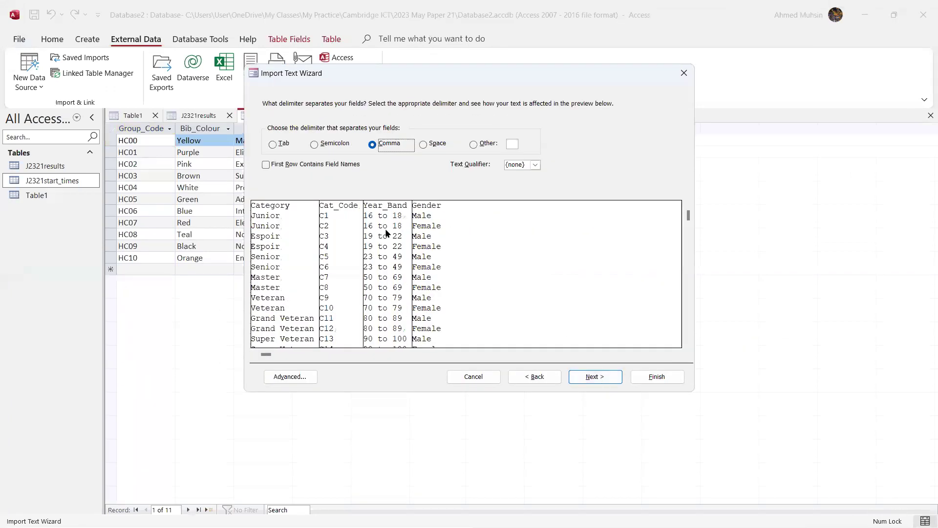
{"action": "left_click", "coordinate": [332, 166]}
{"action": "left_click", "coordinate": [590, 381]}
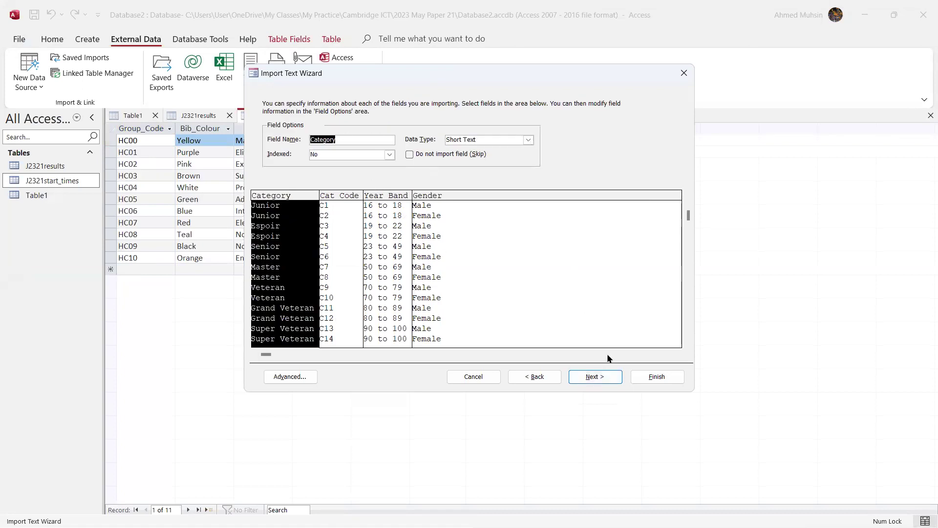
{"action": "left_click", "coordinate": [593, 377]}
Choose Cat_Code as the primary key, as the question paper requires, and finish the import to J2321cat_codes without saving the import steps.
{"action": "left_click", "coordinate": [405, 150]}
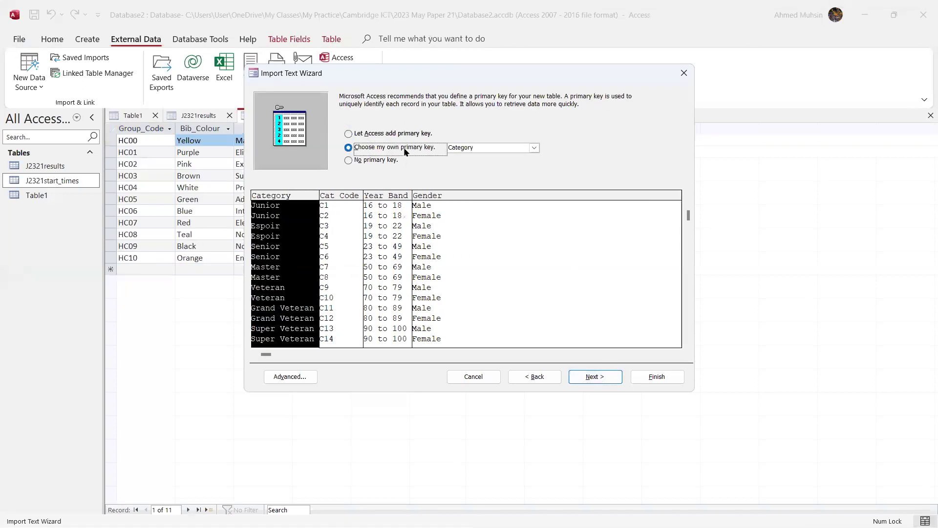
{"action": "key", "text": "alt+Tab"}
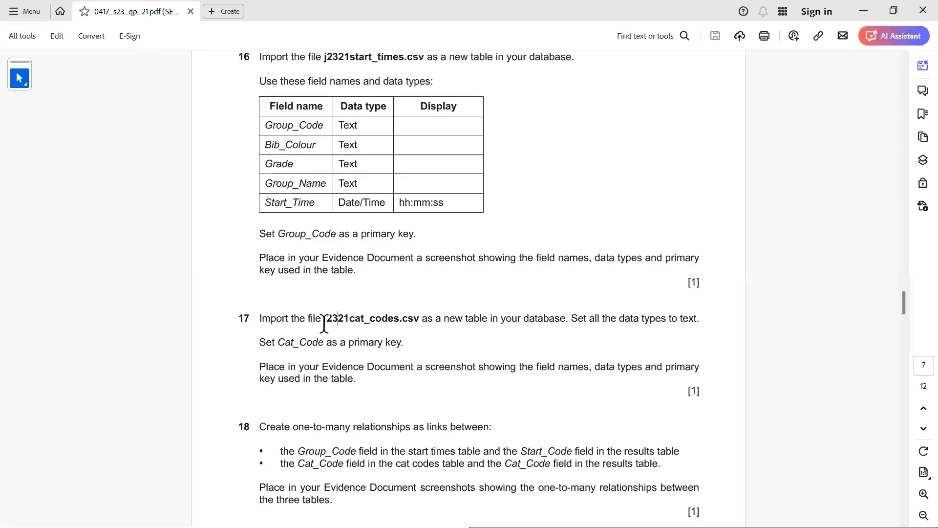
{"action": "left_click_drag", "start_coordinate": [277, 341], "coordinate": [345, 341]}
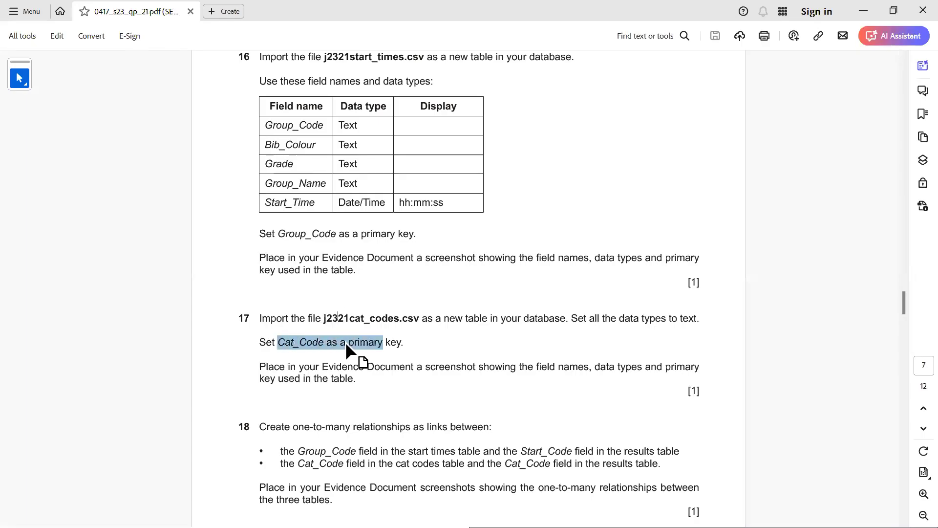
{"action": "key", "text": "alt+Tab"}
{"action": "left_click", "coordinate": [534, 148]}
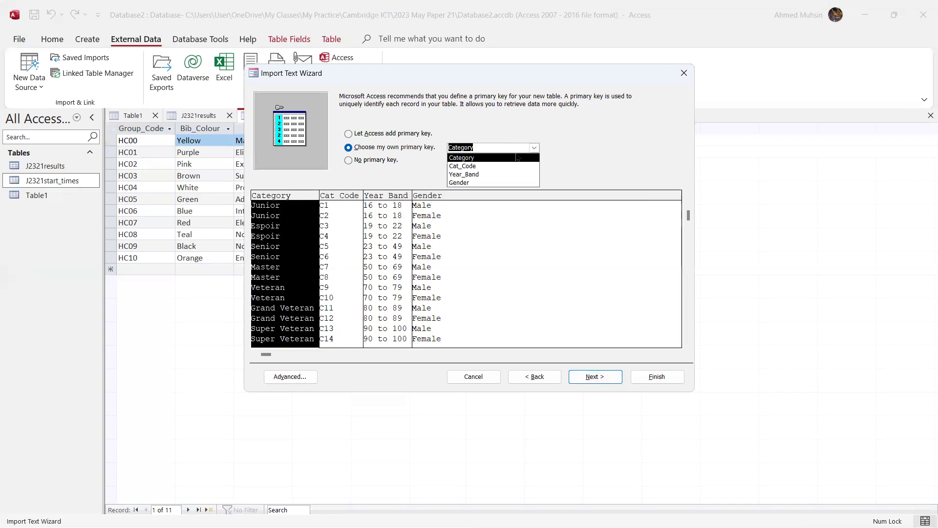
{"action": "left_click", "coordinate": [465, 159]}
{"action": "left_click", "coordinate": [595, 377]}
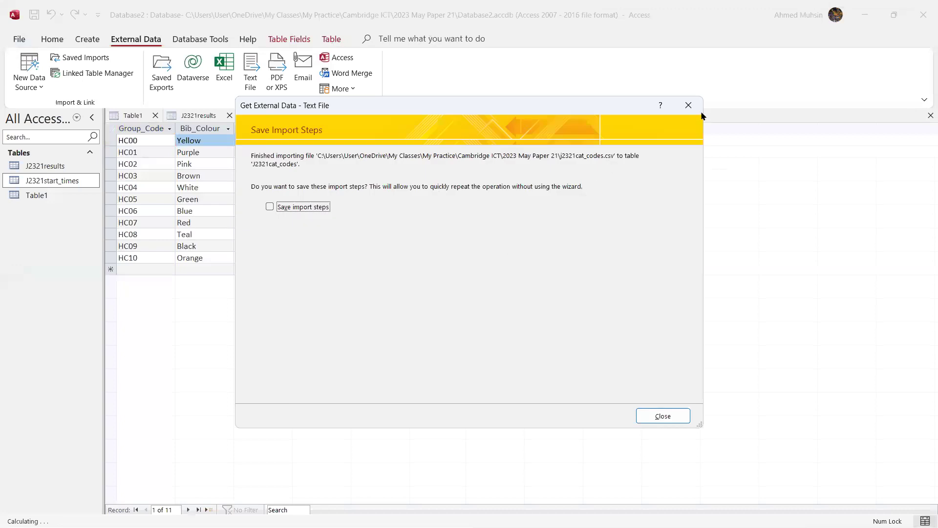
{"action": "left_click", "coordinate": [694, 104]}
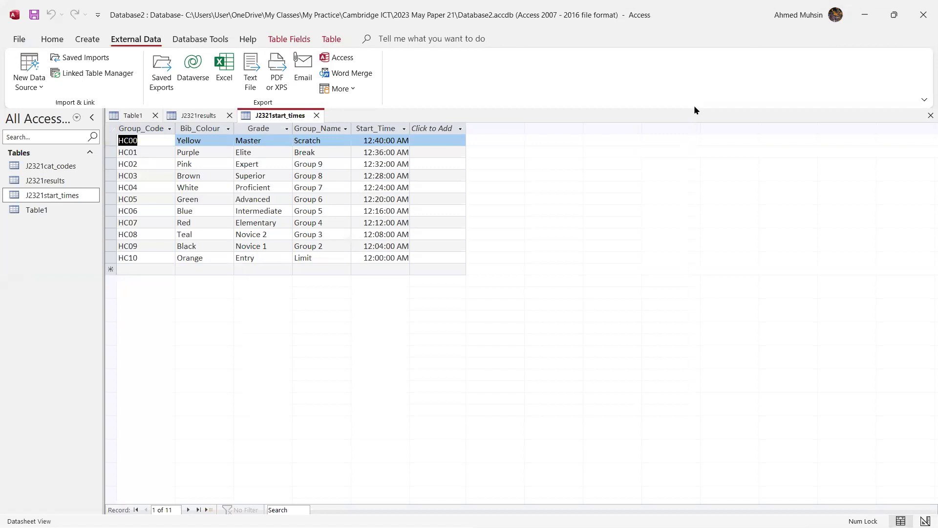
Check the Step 17 evidence requirement in the question paper and show the J2321start_times table in Design View in Access.
{"action": "key", "text": "alt+Tab"}
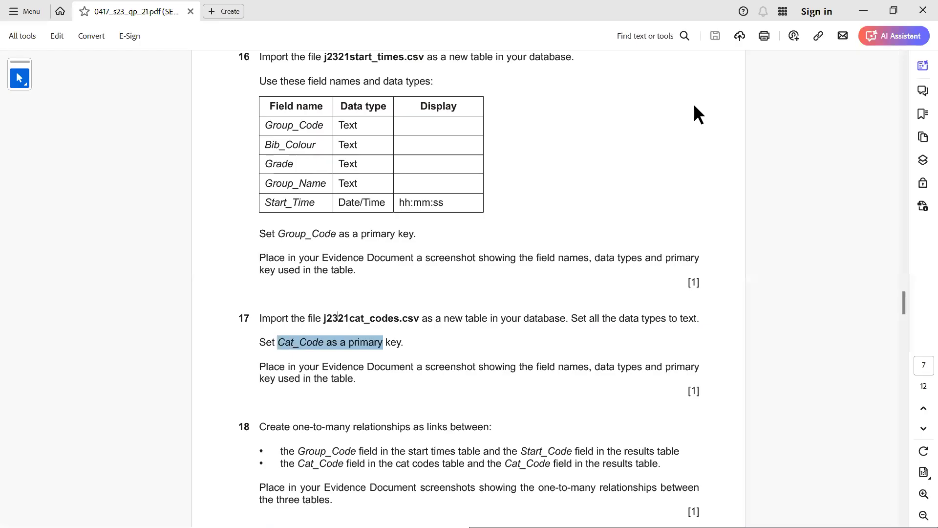
{"action": "left_click_drag", "start_coordinate": [356, 368], "coordinate": [494, 374]}
{"action": "key", "text": "alt+Tab"}
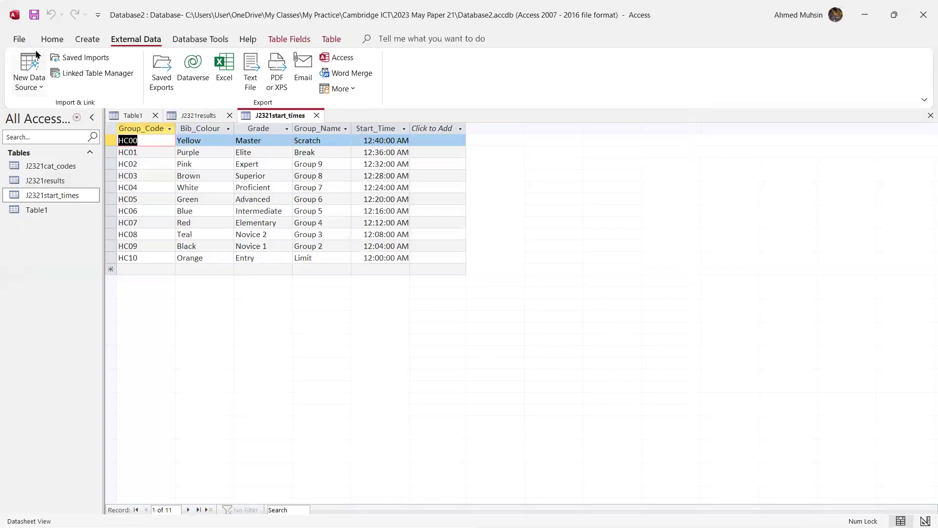
{"action": "left_click", "coordinate": [52, 39]}
{"action": "left_click", "coordinate": [27, 88]}
{"action": "left_click", "coordinate": [43, 135]}
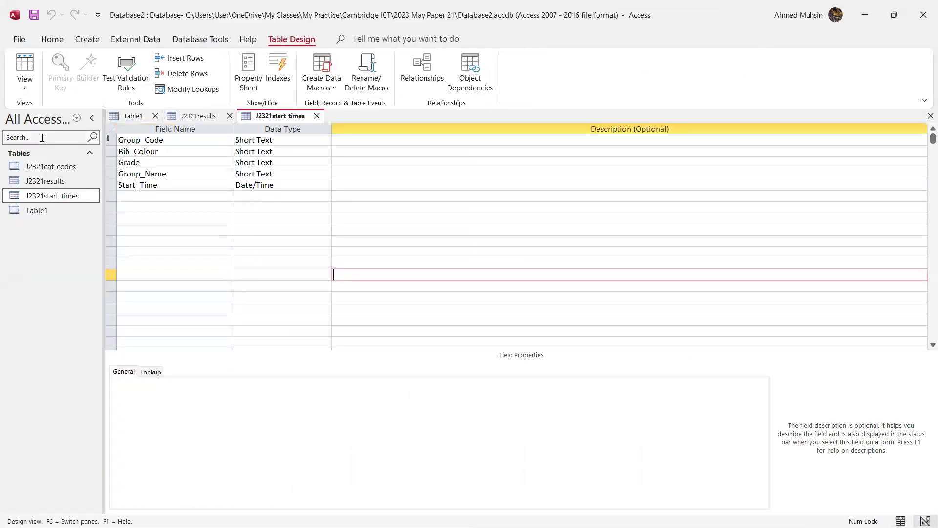
Capture the J2321start_times design on screen and paste the screenshot under the Step 17 evidence heading in Word's EVIDENCE 1234 document.
{"action": "key", "text": "super+shift+s"}
{"action": "left_click_drag", "start_coordinate": [1, 1], "coordinate": [642, 442]}
{"action": "key", "text": "alt+Tab"}
{"action": "key", "text": "alt+Tab"}
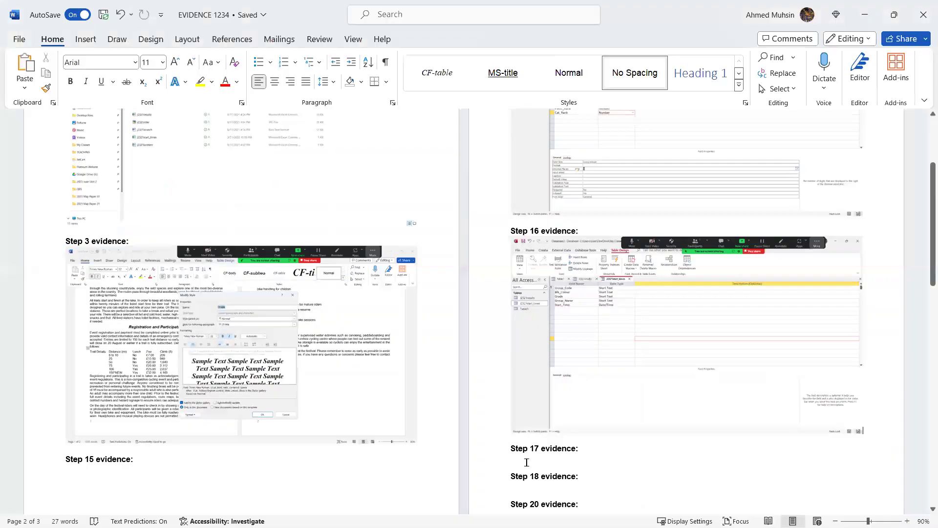
{"action": "left_click", "coordinate": [527, 463]}
{"action": "key", "text": "ctrl+v"}
{"action": "scroll", "coordinate": [603, 380], "scroll_direction": "down", "scroll_amount": 3}
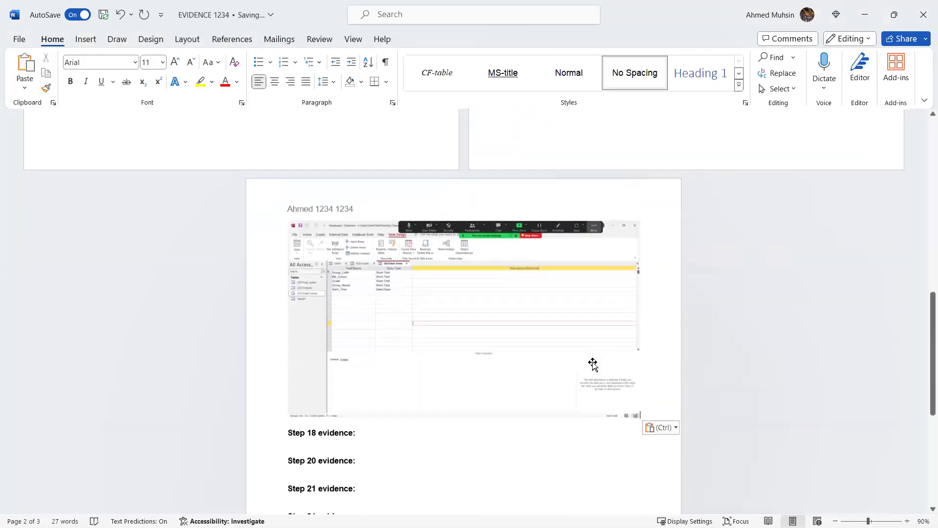
Read Step 18 in the question paper, then close the J2321start_times, J2321results and Table1 tables in Access.
{"action": "key", "text": "alt+Tab"}
{"action": "key", "text": "alt+Tab"}
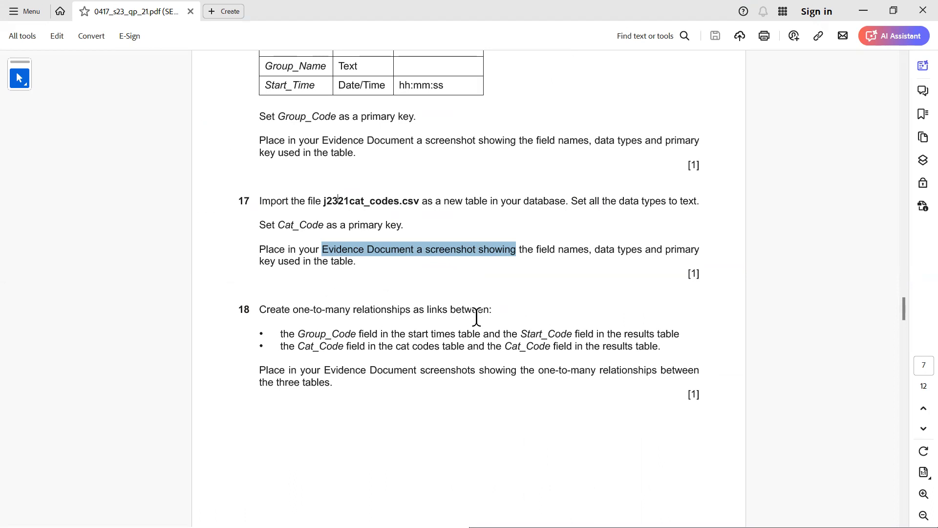
{"action": "key", "text": "alt+Tab"}
{"action": "key", "text": "alt+Tab"}
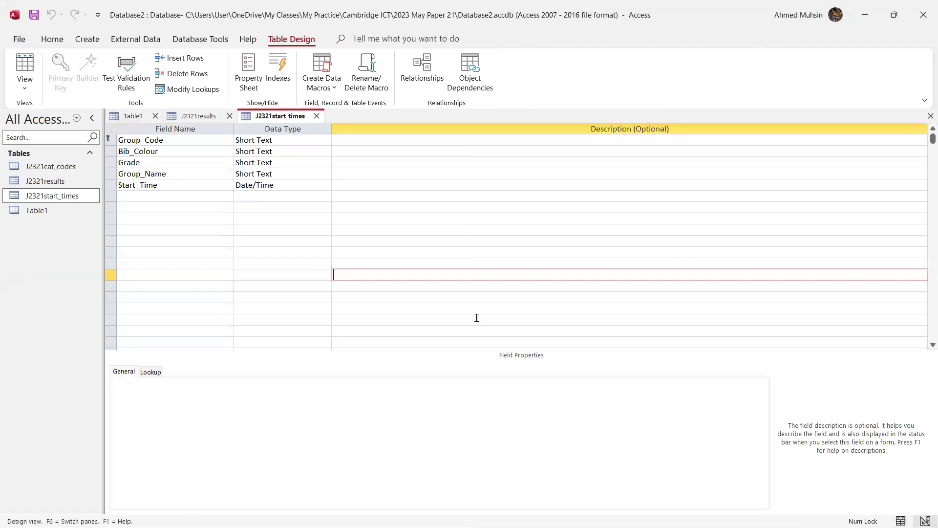
{"action": "left_click", "coordinate": [316, 117]}
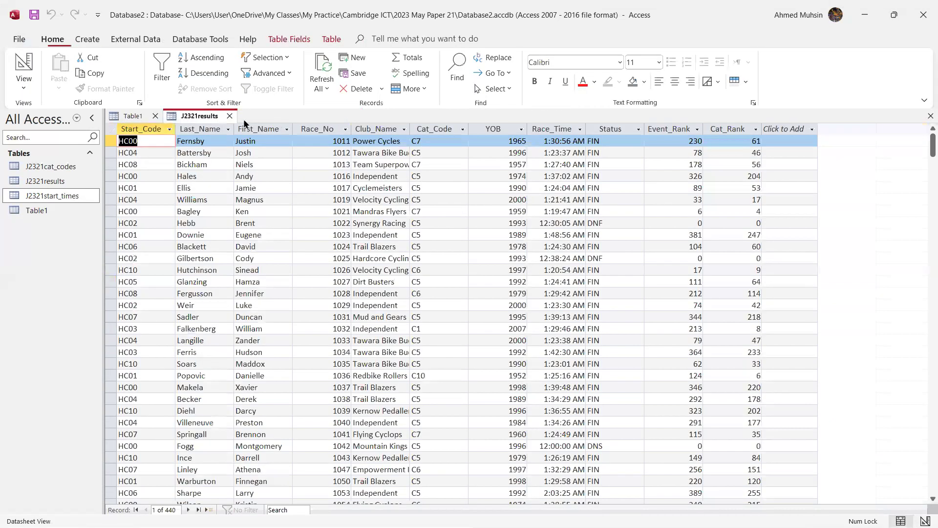
{"action": "left_click", "coordinate": [229, 116]}
{"action": "left_click", "coordinate": [155, 116]}
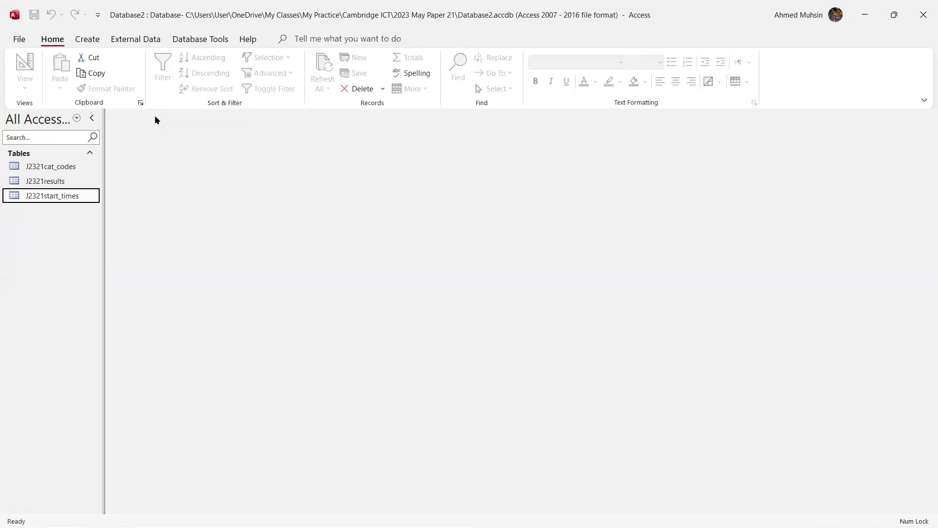
Open the Relationships layout and add the J2321cat_codes, J2321results and J2321start_times tables.
{"action": "left_click", "coordinate": [211, 43]}
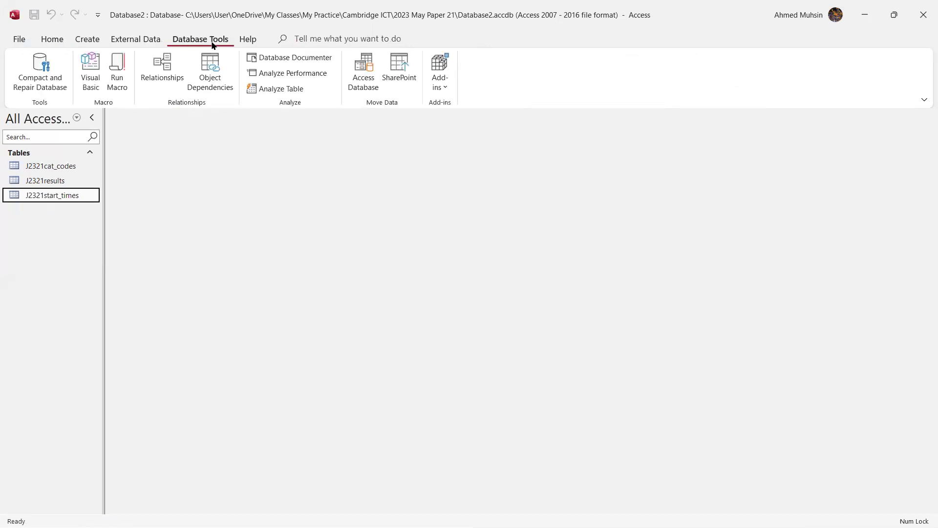
{"action": "left_click", "coordinate": [165, 76]}
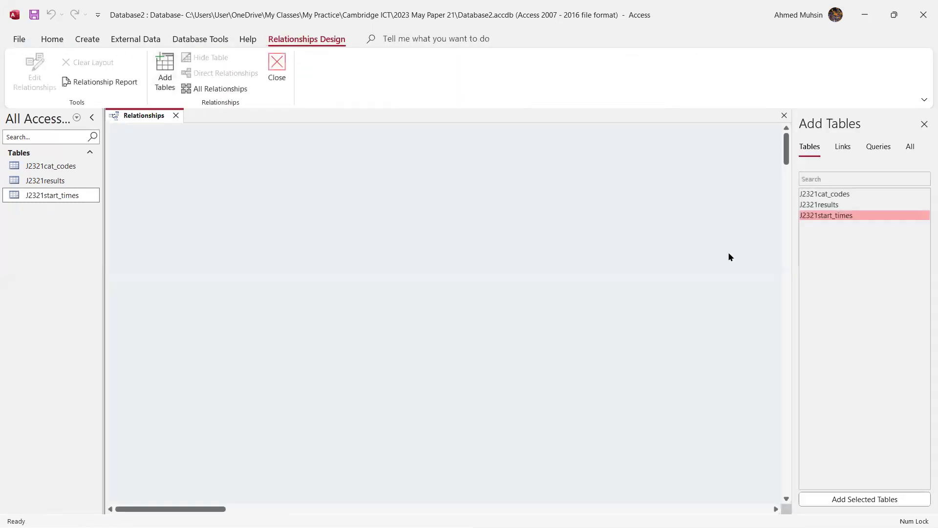
{"action": "double_click", "coordinate": [814, 195]}
{"action": "double_click", "coordinate": [814, 205]}
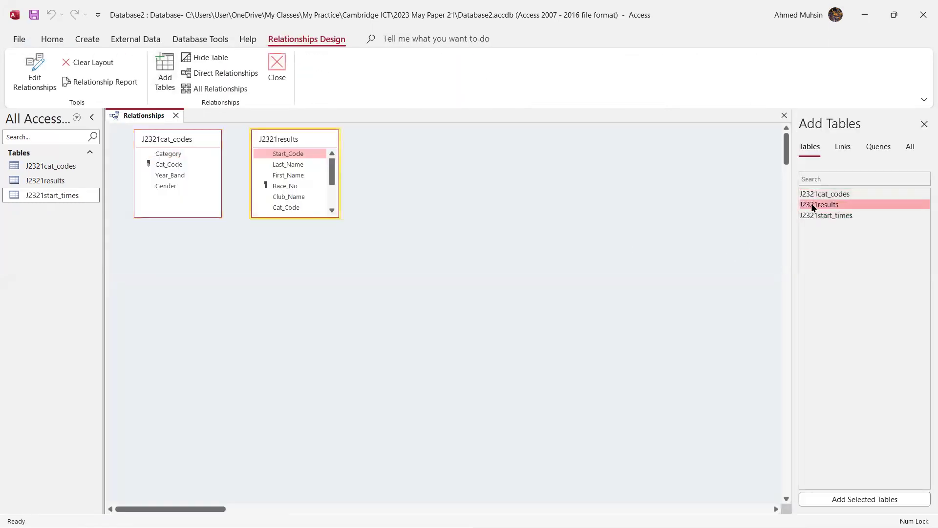
{"action": "double_click", "coordinate": [815, 216]}
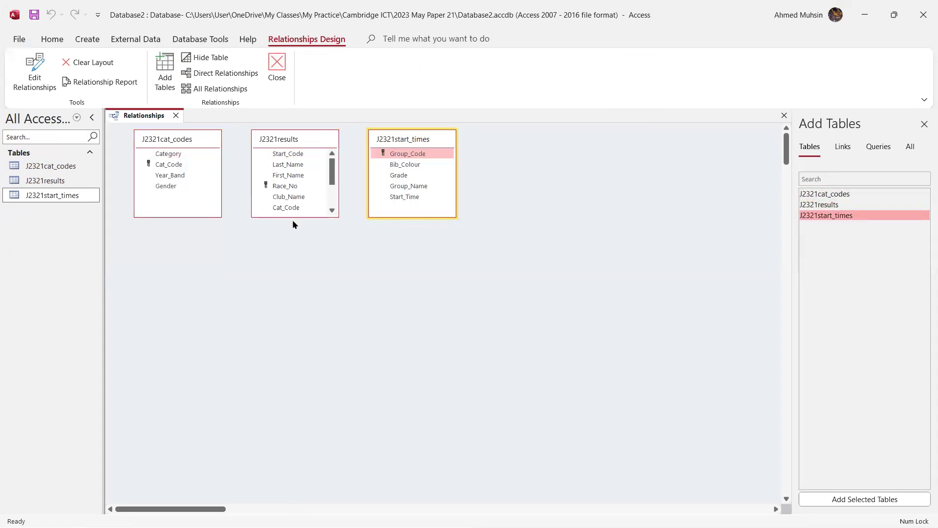
Lengthen the J2321results table box to show all its fields and spread the tables apart, placing J2321results lower between the other two.
{"action": "left_click_drag", "start_coordinate": [293, 216], "coordinate": [293, 281]}
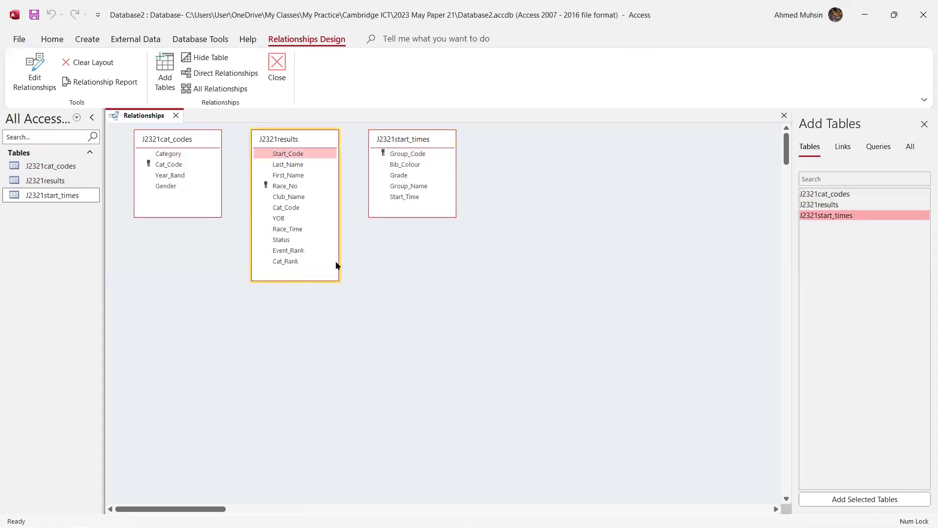
{"action": "left_click", "coordinate": [426, 142]}
{"action": "left_click_drag", "start_coordinate": [425, 143], "coordinate": [546, 148]}
{"action": "left_click", "coordinate": [288, 143]}
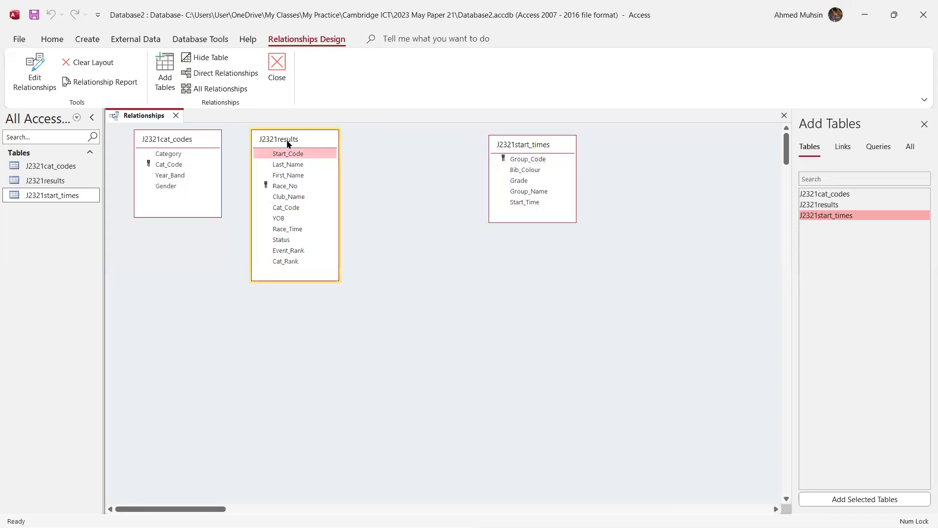
{"action": "left_click_drag", "start_coordinate": [288, 143], "coordinate": [349, 237]}
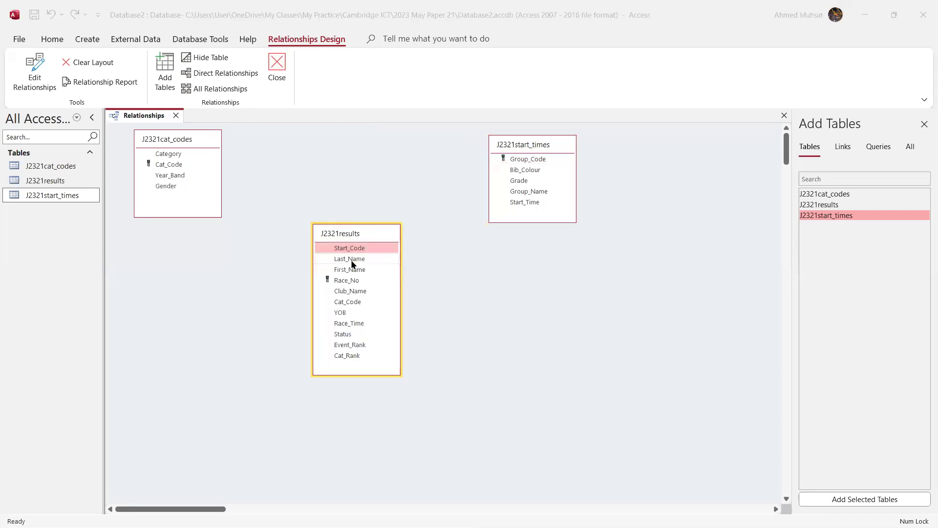
Check Step 18 in the question paper and link Group_Code in J2321start_times to Start_Code in J2321results in Access, enforcing referential integrity.
{"action": "key", "text": "alt+Tab"}
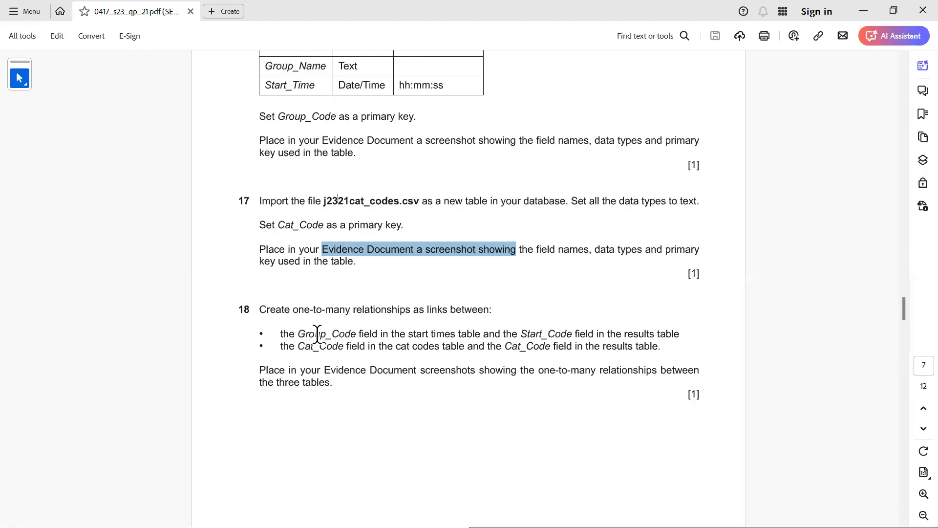
{"action": "left_click_drag", "start_coordinate": [298, 334], "coordinate": [369, 336]}
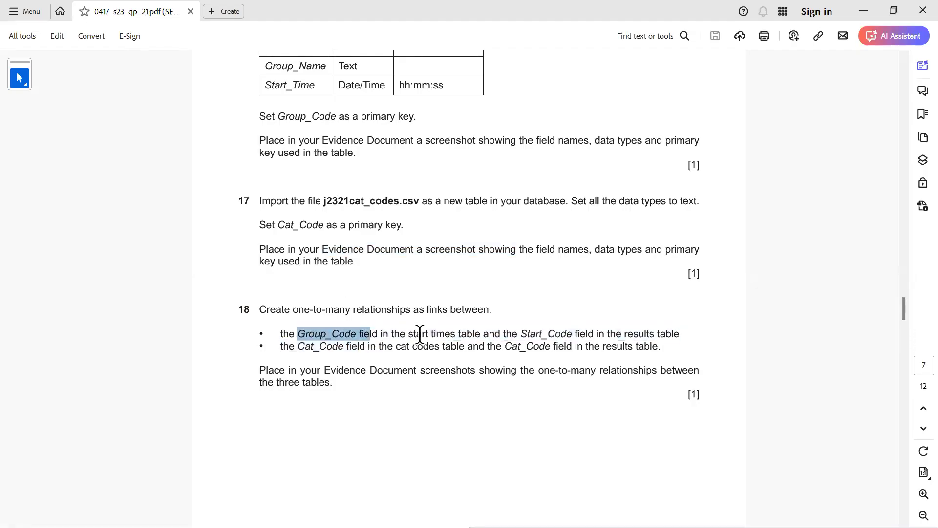
{"action": "left_click", "coordinate": [421, 336]}
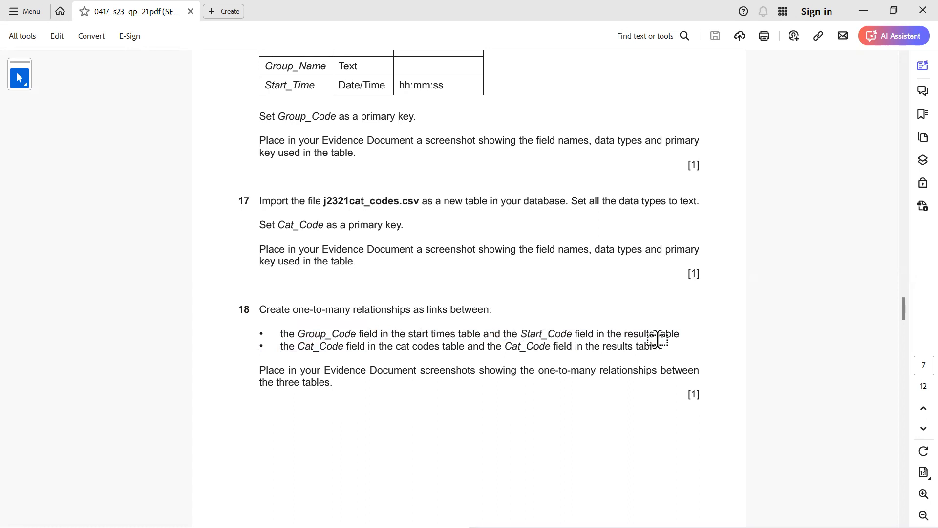
{"action": "key", "text": "alt+Tab"}
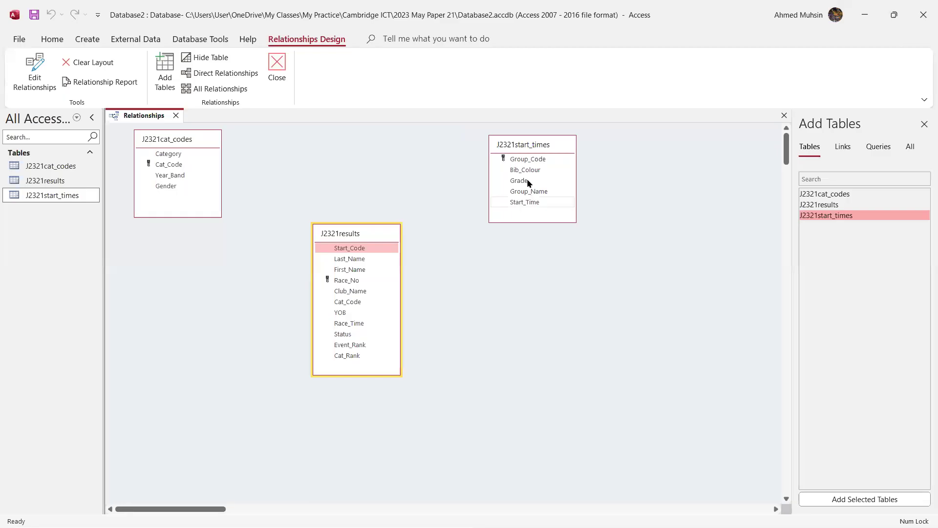
{"action": "left_click_drag", "start_coordinate": [528, 163], "coordinate": [358, 252]}
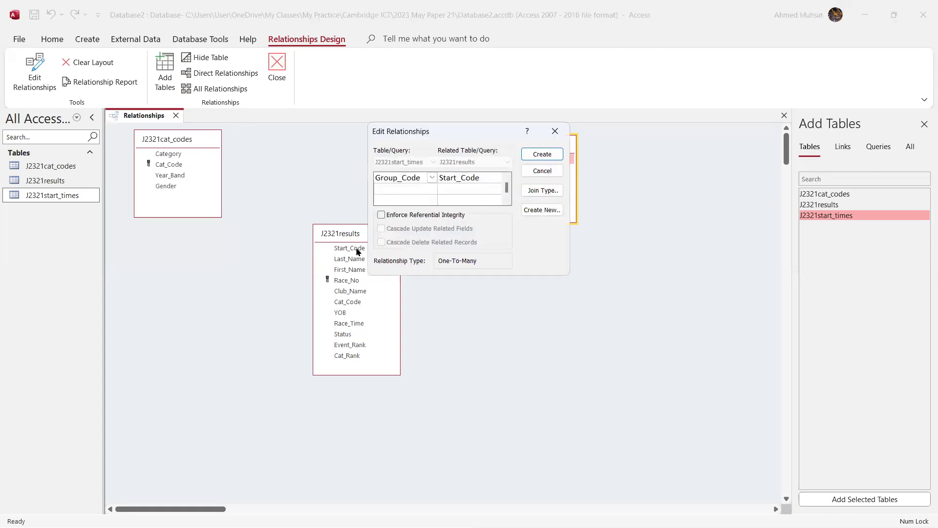
{"action": "left_click", "coordinate": [381, 215]}
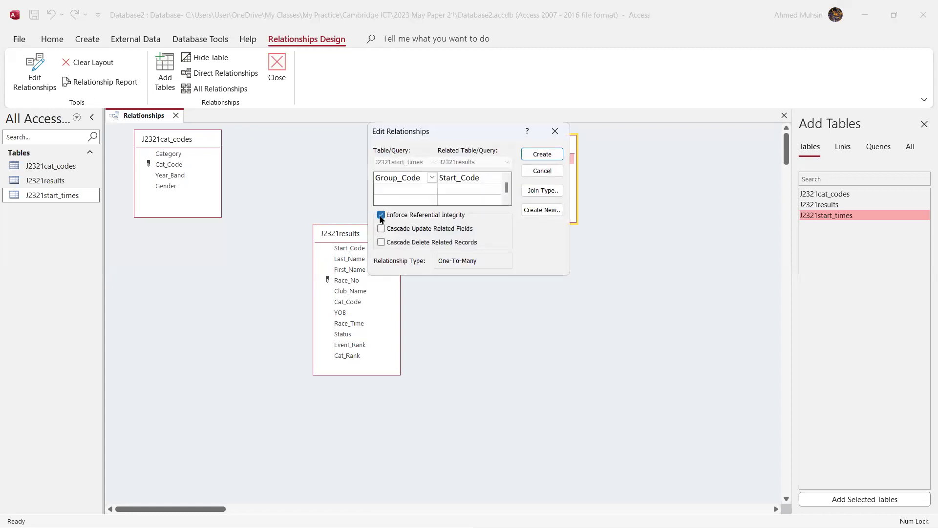
{"action": "left_click", "coordinate": [543, 154]}
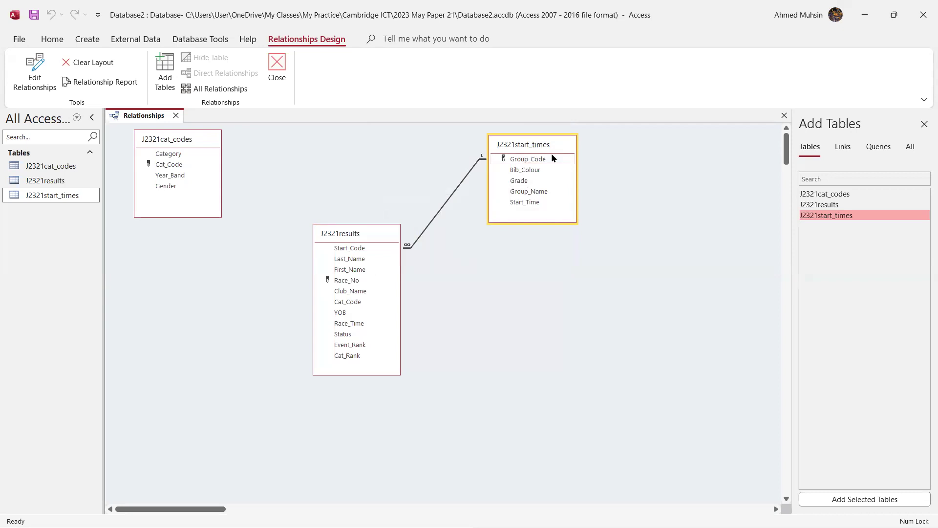
Link Cat_Code in J2321cat_codes to Cat_Code in J2321results as a one-to-many relationship with referential integrity enforced.
{"action": "key", "text": "alt+Tab"}
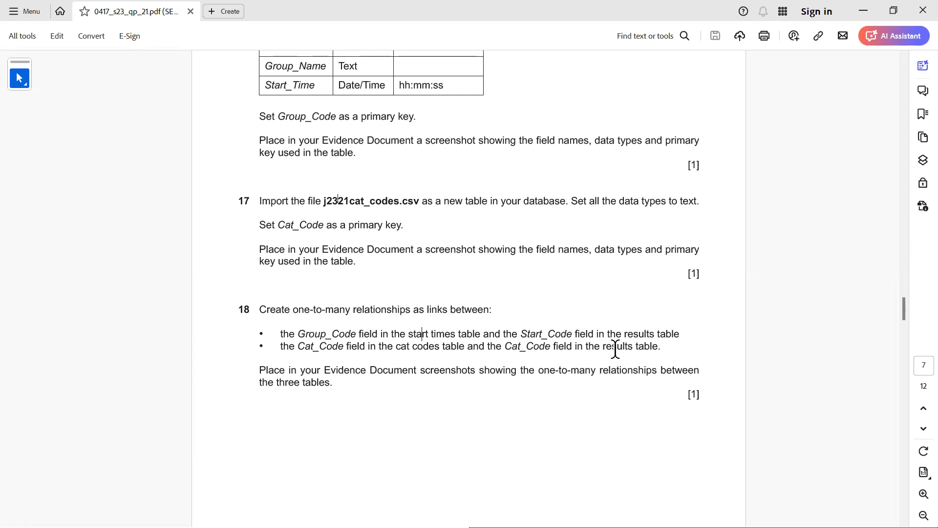
{"action": "key", "text": "alt+Tab"}
{"action": "left_click_drag", "start_coordinate": [163, 168], "coordinate": [350, 304]}
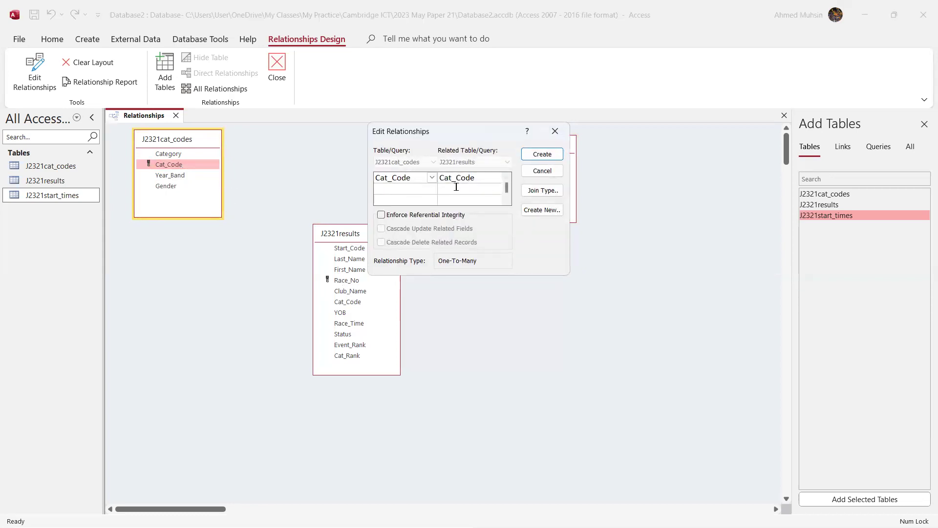
{"action": "left_click", "coordinate": [382, 215]}
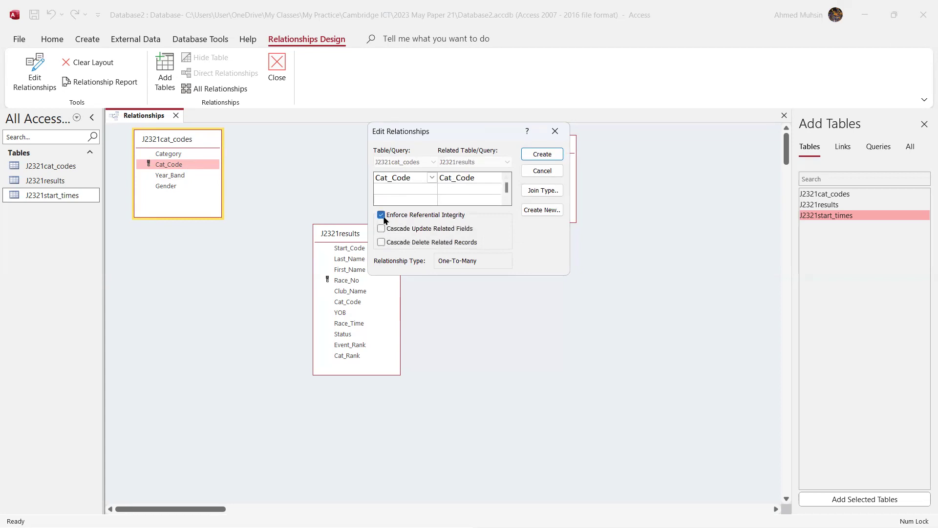
{"action": "left_click", "coordinate": [532, 154]}
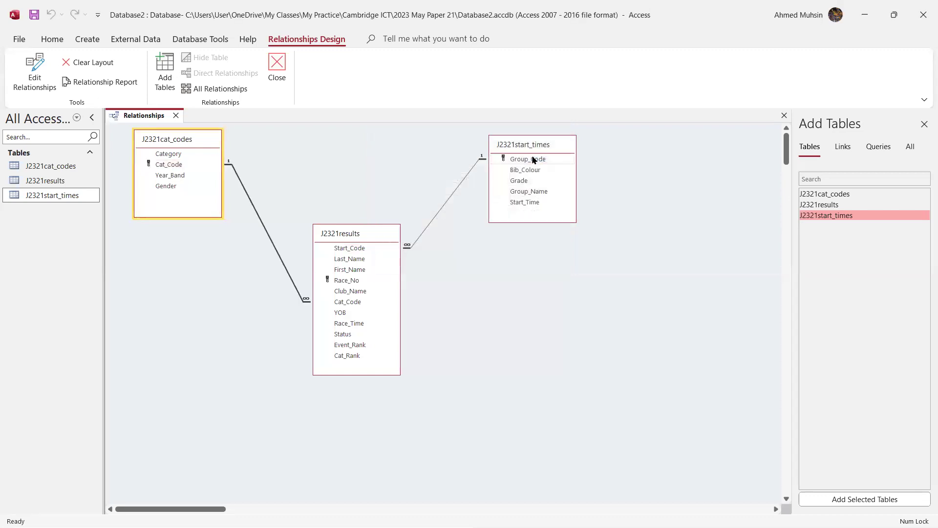
Capture the relationships layout on screen and paste the screenshot under the Step 18 evidence heading in Word's EVIDENCE 1234 document.
{"action": "key", "text": "alt+Tab"}
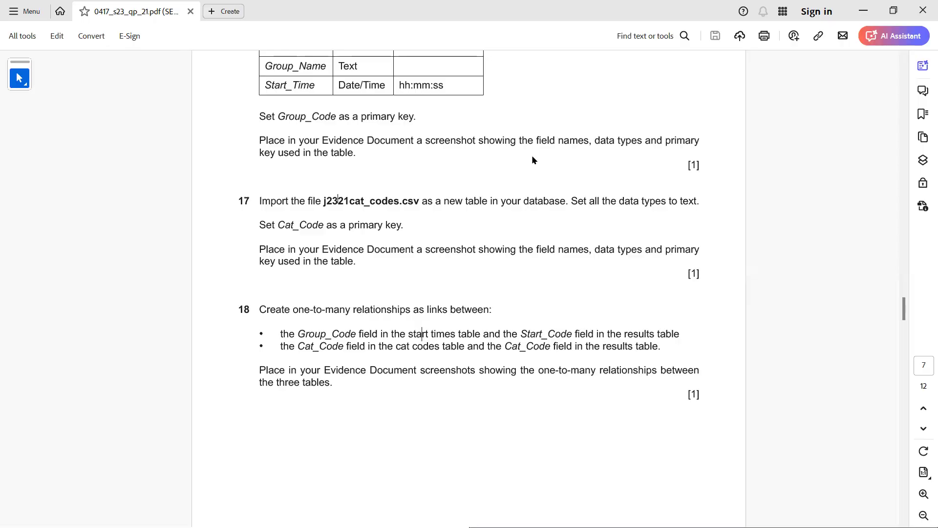
{"action": "key", "text": "alt+Tab"}
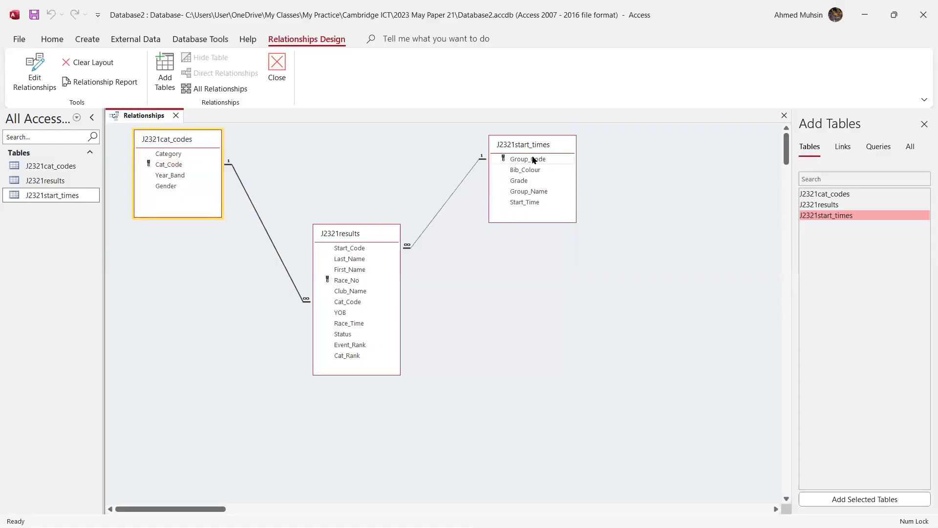
{"action": "key", "text": "super+shift+s"}
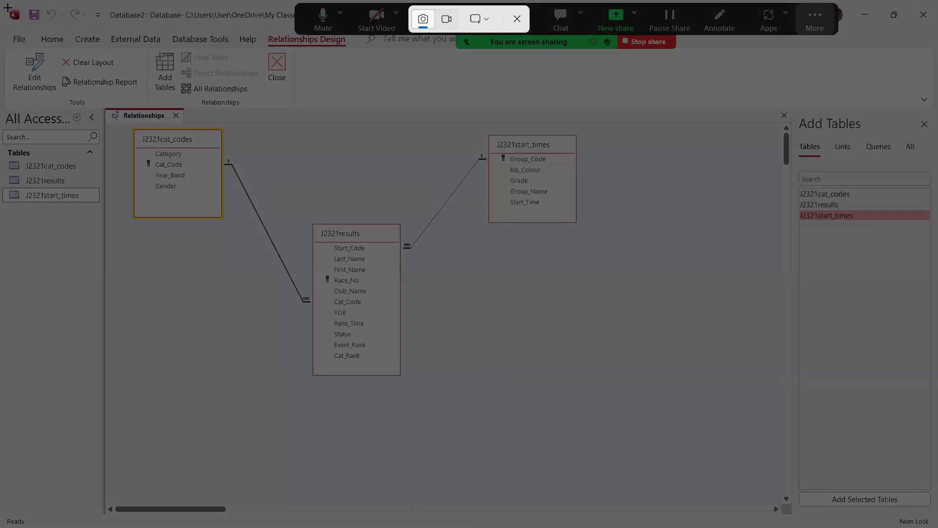
{"action": "left_click_drag", "start_coordinate": [189, 117], "coordinate": [937, 527]}
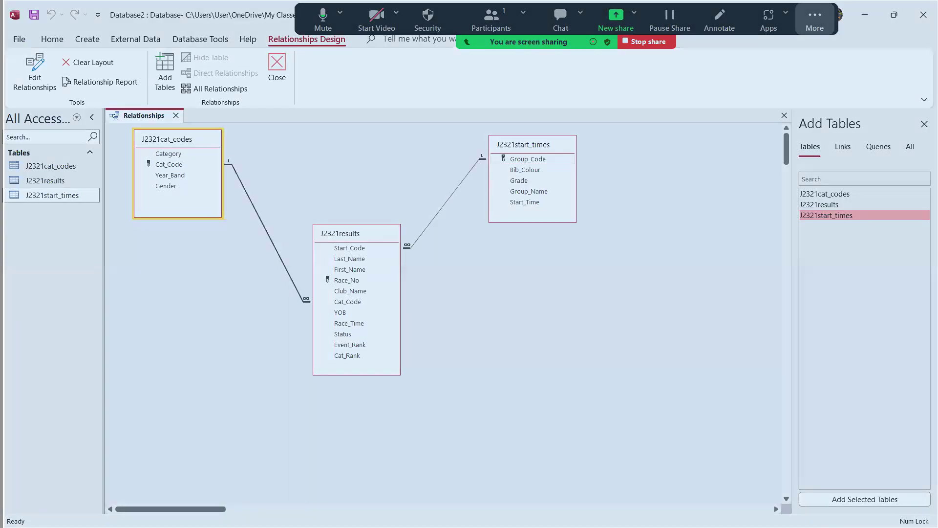
{"action": "key", "text": "alt+Tab"}
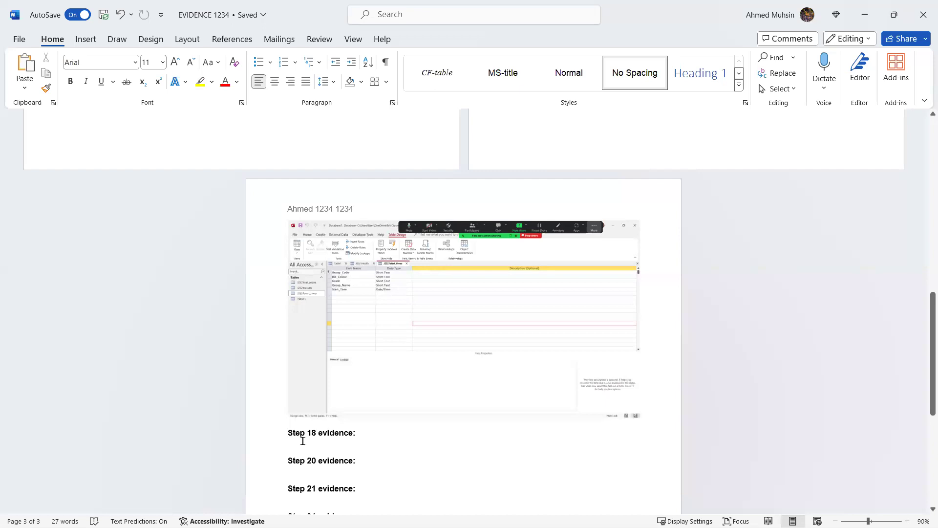
{"action": "key", "text": "ctrl+v"}
{"action": "left_click", "coordinate": [411, 436]}
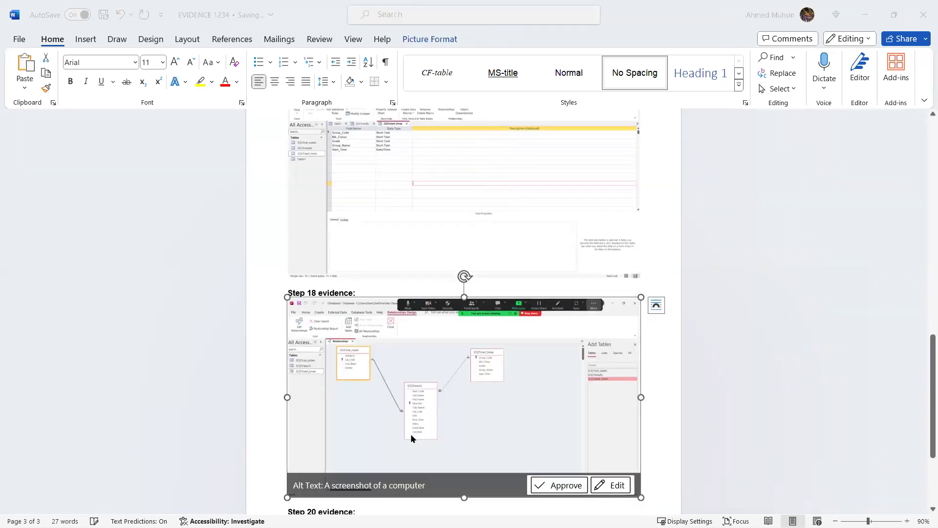
Read Step 19 in the question paper, close the Relationships layout in Access and open the J2321results table.
{"action": "key", "text": "alt+Tab"}
{"action": "key", "text": "alt+Tab"}
{"action": "scroll", "coordinate": [429, 348], "scroll_direction": "down", "scroll_amount": 10}
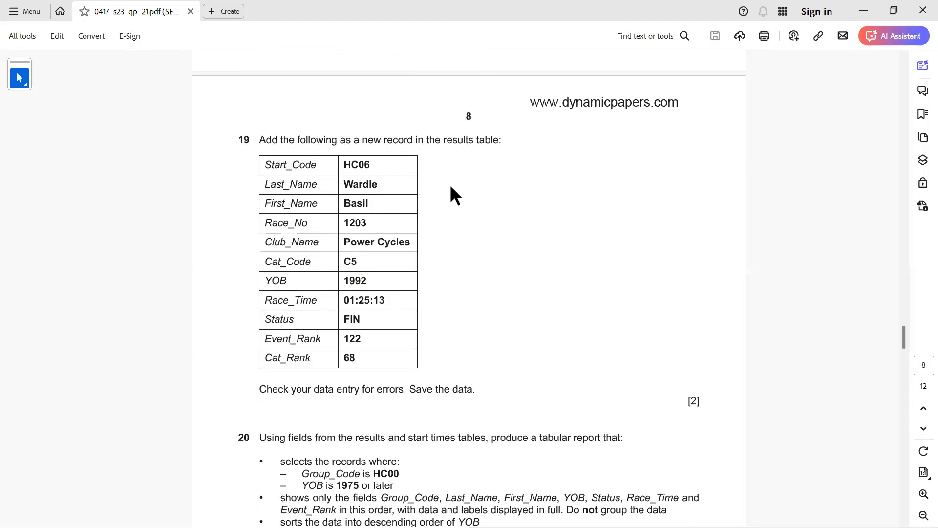
{"action": "key", "text": "alt+Tab"}
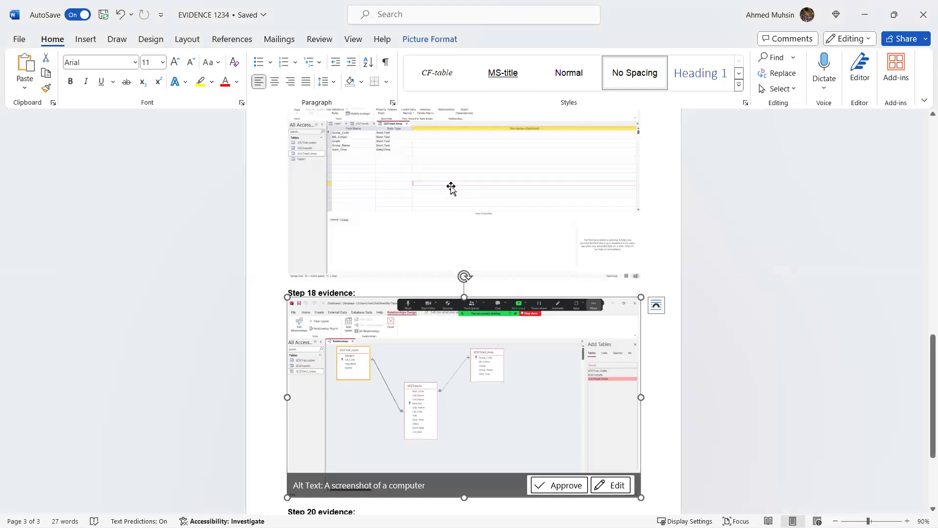
{"action": "key", "text": "alt+Tab"}
{"action": "key", "text": "Tab"}
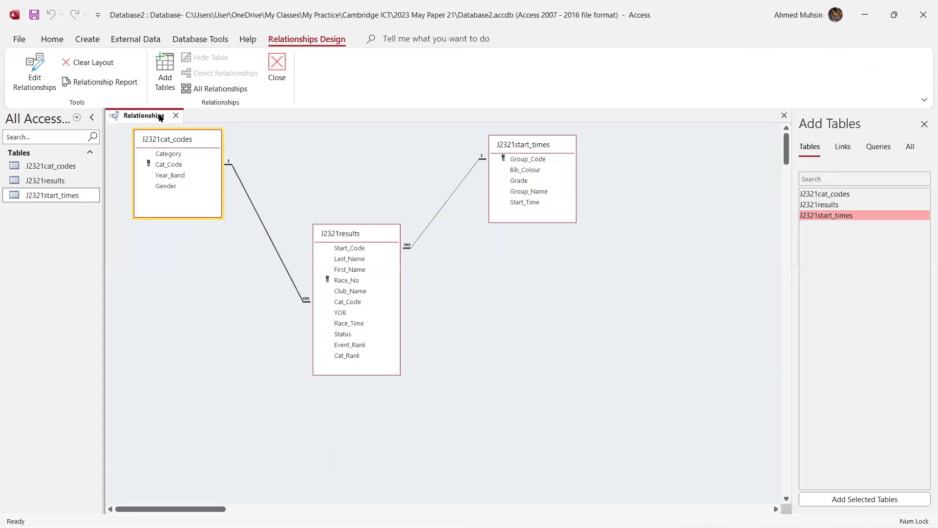
{"action": "left_click", "coordinate": [174, 116]}
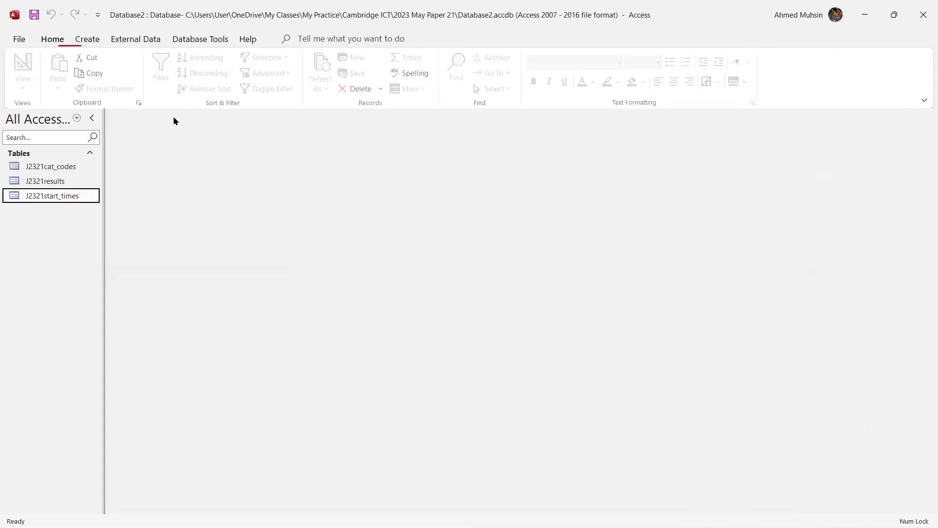
{"action": "double_click", "coordinate": [49, 181]}
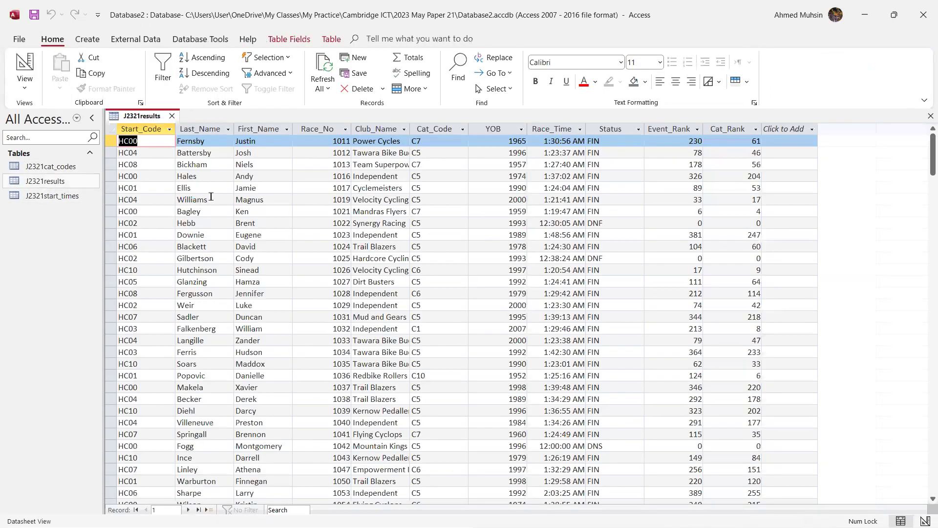
Start a new record at the end of the J2321results table with Start_Code HC06, as given in Step 19.
{"action": "scroll", "coordinate": [211, 198], "scroll_direction": "down", "scroll_amount": 20}
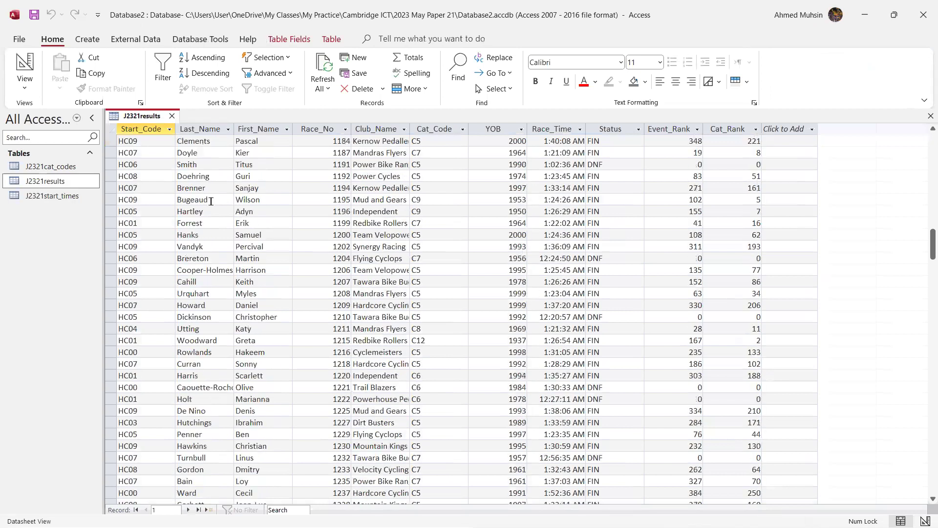
{"action": "scroll", "coordinate": [210, 202], "scroll_direction": "down", "scroll_amount": 15}
{"action": "scroll", "coordinate": [206, 204], "scroll_direction": "down", "scroll_amount": 20}
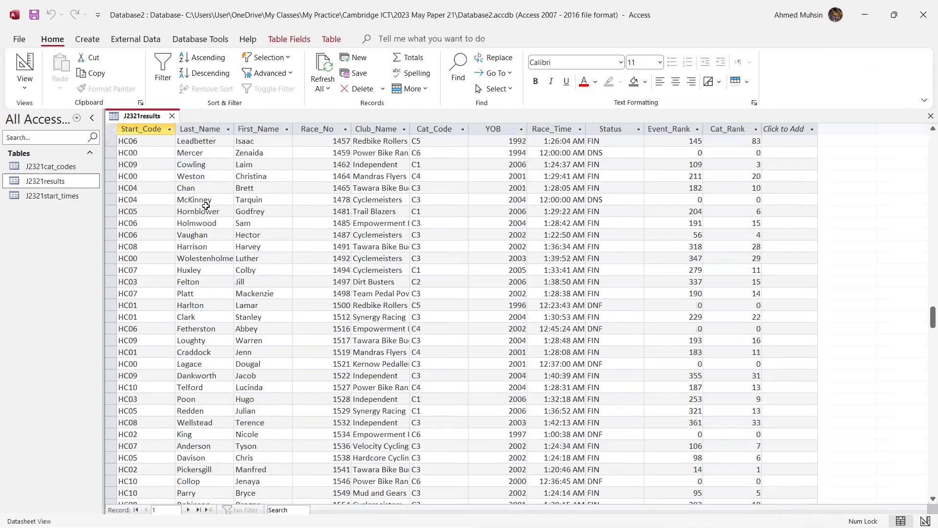
{"action": "scroll", "coordinate": [205, 212], "scroll_direction": "down", "scroll_amount": 2}
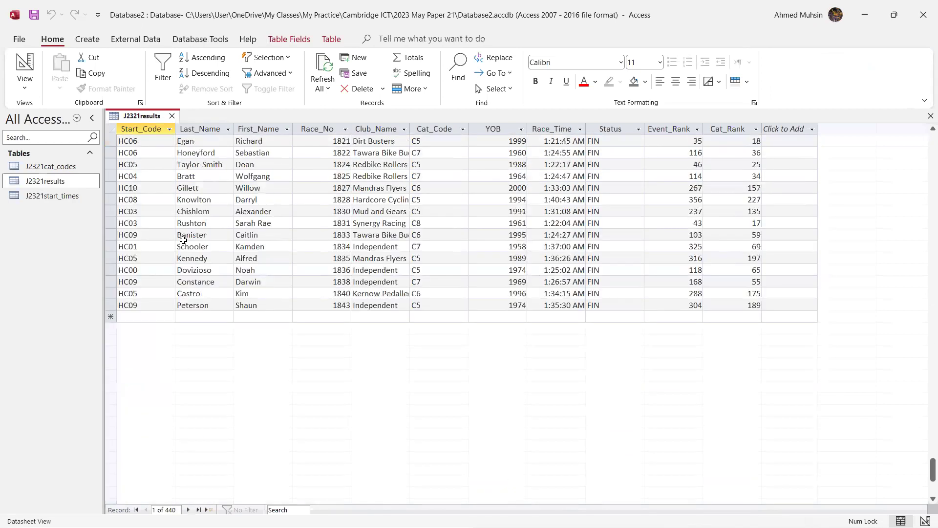
{"action": "left_click", "coordinate": [151, 318]}
{"action": "key", "text": "alt+Tab"}
{"action": "key", "text": "alt+Tab"}
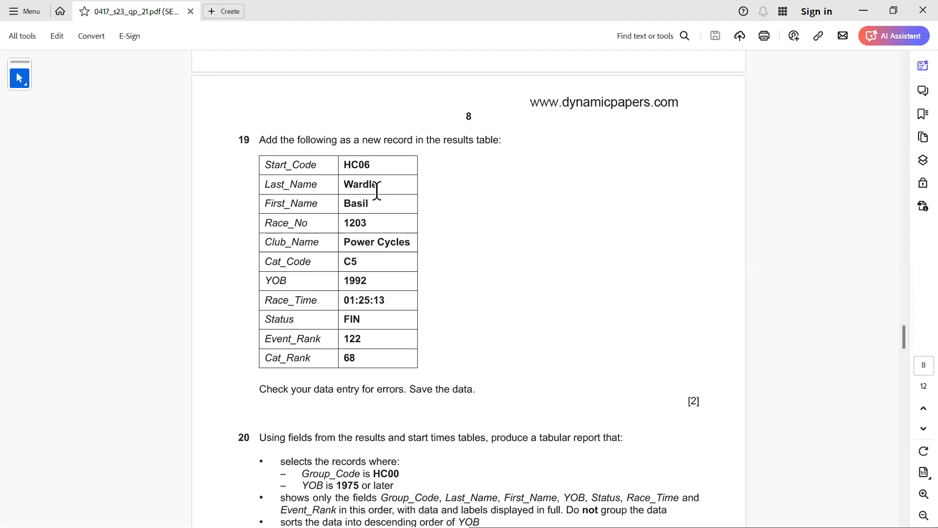
{"action": "key", "text": "alt+Tab"}
{"action": "type", "text": "HC06"}
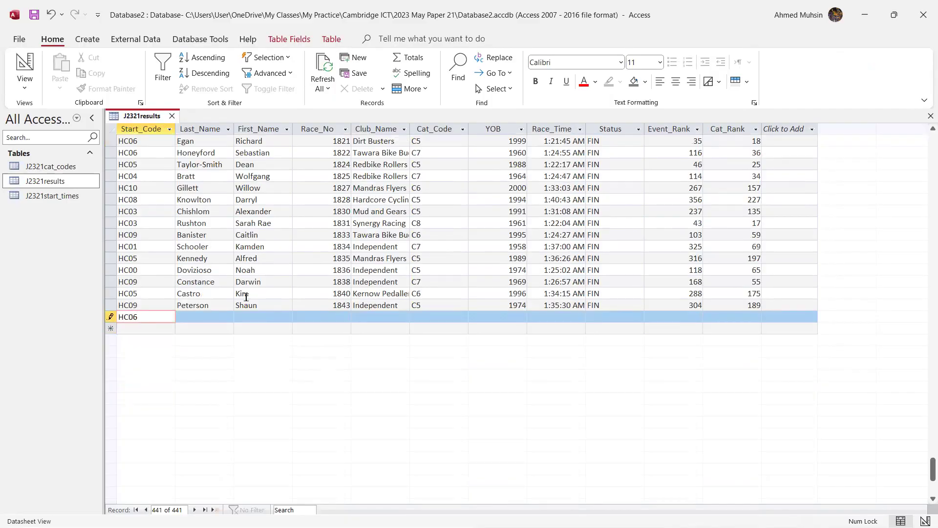
Enter the last name and first name from Step 19 in the new record.
{"action": "left_click", "coordinate": [216, 319]}
{"action": "type", "text": "Wardle"}
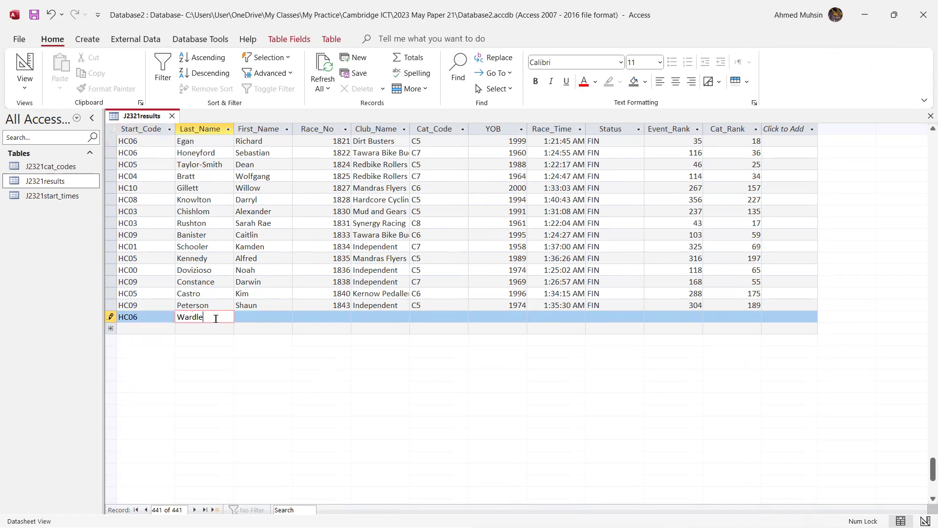
{"action": "left_click", "coordinate": [254, 319]}
{"action": "type", "text": "Basil"}
Check Step 19 again and enter Race_No 1203 and Club_Name Power Cycles in the new record.
{"action": "left_click", "coordinate": [315, 313]}
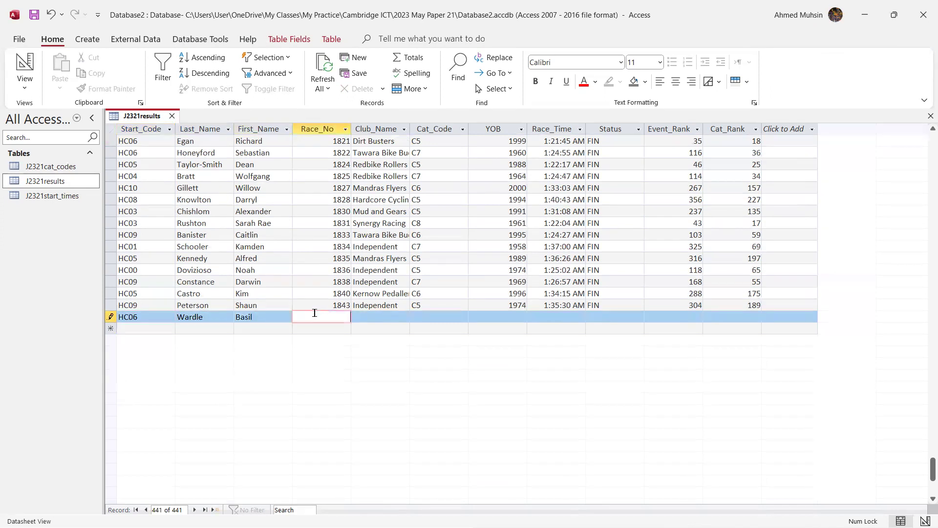
{"action": "key", "text": "alt+Tab"}
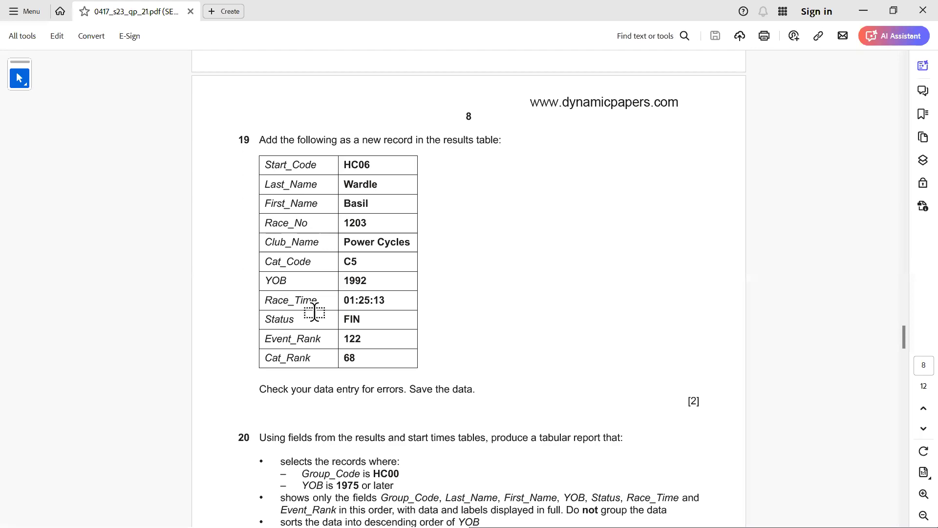
{"action": "key", "text": "alt+Tab"}
{"action": "type", "text": "1203"}
{"action": "key", "text": "Tab"}
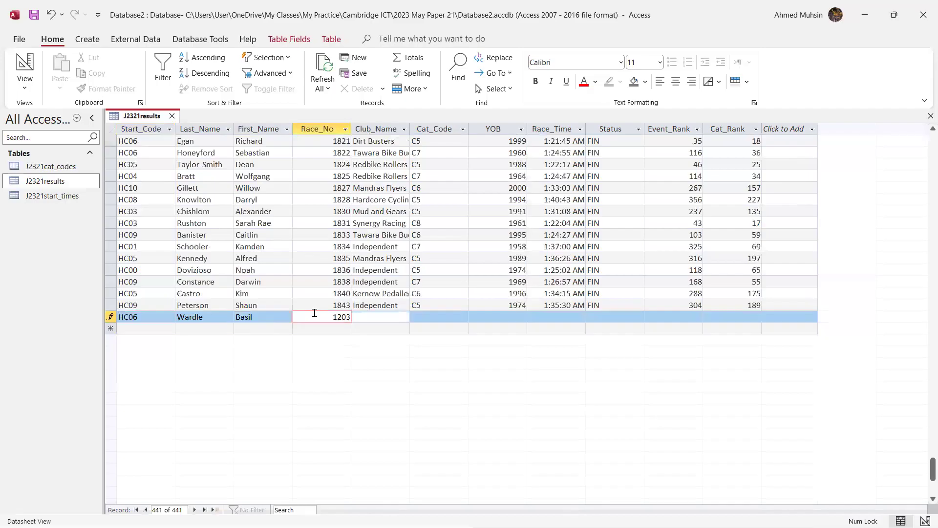
{"action": "type", "text": "Power Cylce"}
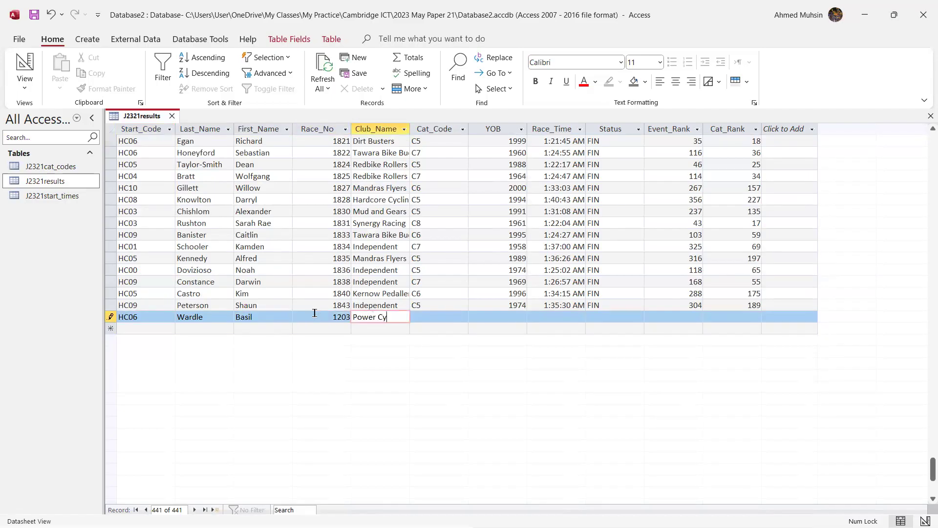
{"action": "key", "text": "BackSpace"}
{"action": "key", "text": "BackSpace"}
{"action": "type", "text": "cles"}
{"action": "key", "text": "Tab"}
Check Step 19 in the question paper and enter Cat_Code C5 and YOB 1992 in the new record.
{"action": "key", "text": "alt+Tab"}
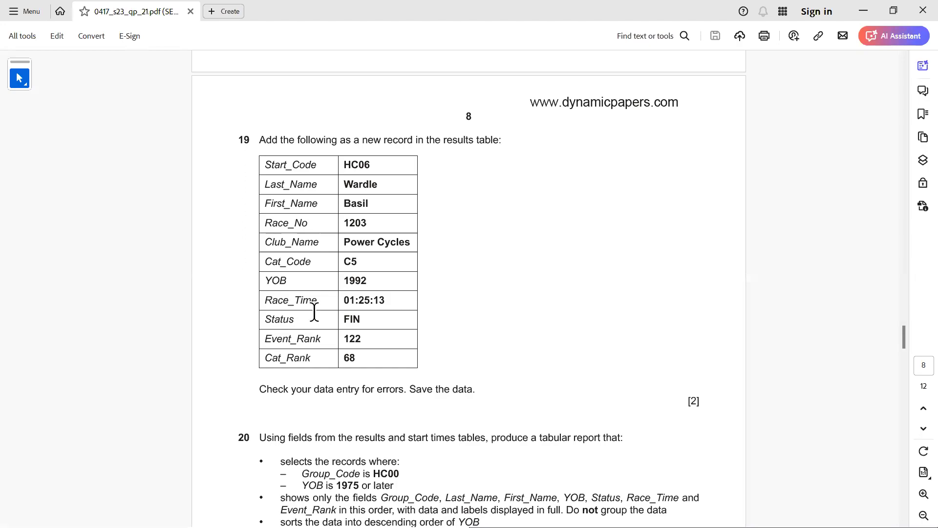
{"action": "key", "text": "alt+Tab"}
{"action": "type", "text": "C5"}
{"action": "key", "text": "Tab"}
{"action": "type", "text": "1992"}
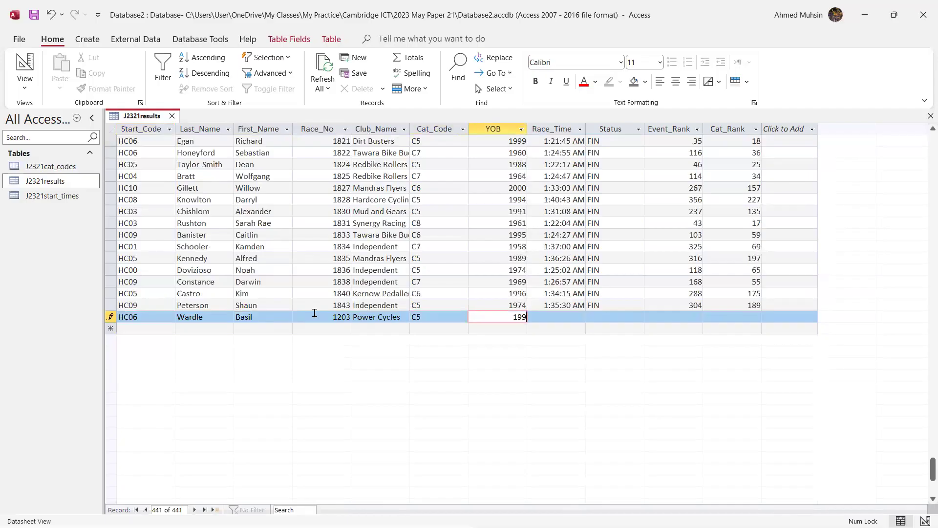
{"action": "key", "text": "Tab"}
Look up the next Step 19 values and enter Race_Time 1:25:13 and Status FIN in the new record.
{"action": "key", "text": "alt+Tab"}
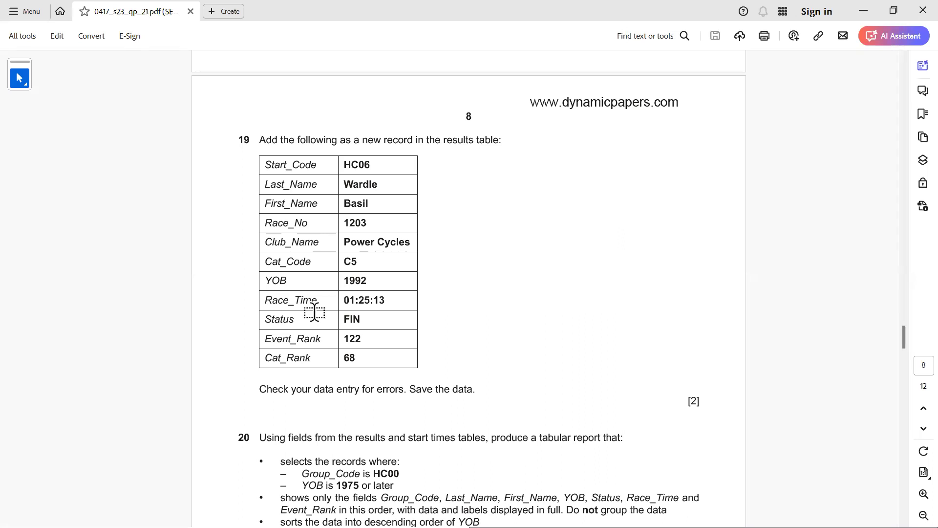
{"action": "key", "text": "alt+Tab"}
{"action": "type", "text": "1:25:13"}
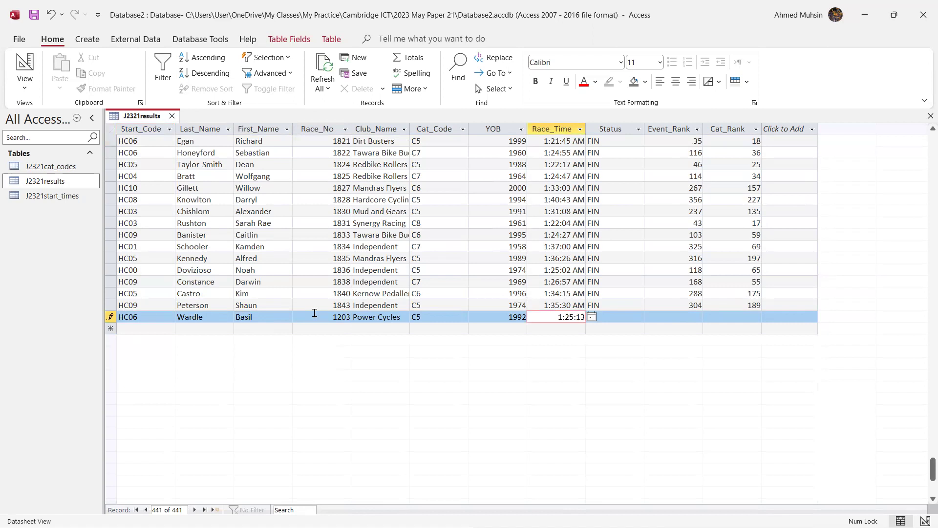
{"action": "key", "text": "Tab"}
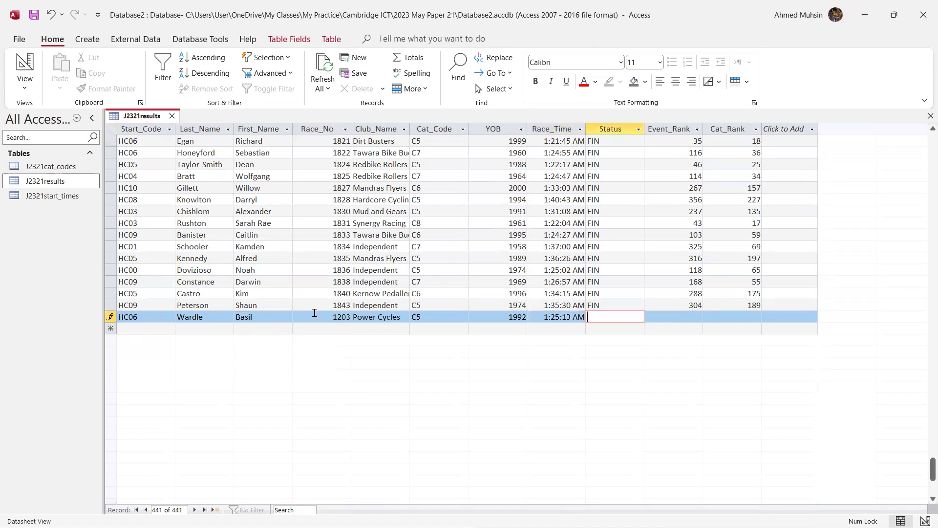
{"action": "type", "text": "FIN"}
{"action": "key", "text": "Tab"}
Complete the new record with Event_Rank 122 and Cat_Rank 68 from Step 19 and save it.
{"action": "key", "text": "alt+Tab"}
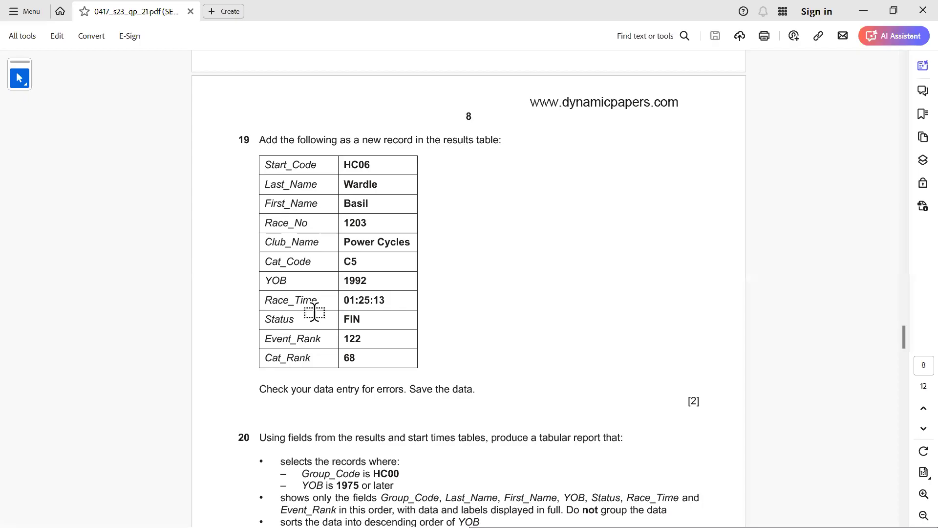
{"action": "key", "text": "alt+Tab"}
{"action": "type", "text": "12"}
{"action": "key", "text": "Tab"}
{"action": "type", "text": "68"}
{"action": "key", "text": "Tab"}
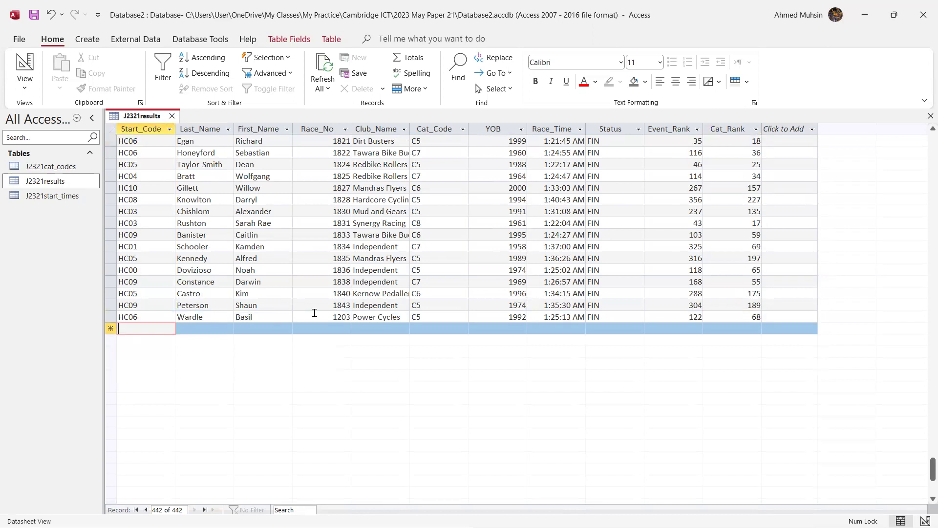
Read Step 20 in the question paper, examining the Group_Code and YOB selection criteria for the tabular report.
{"action": "key", "text": "alt+Tab"}
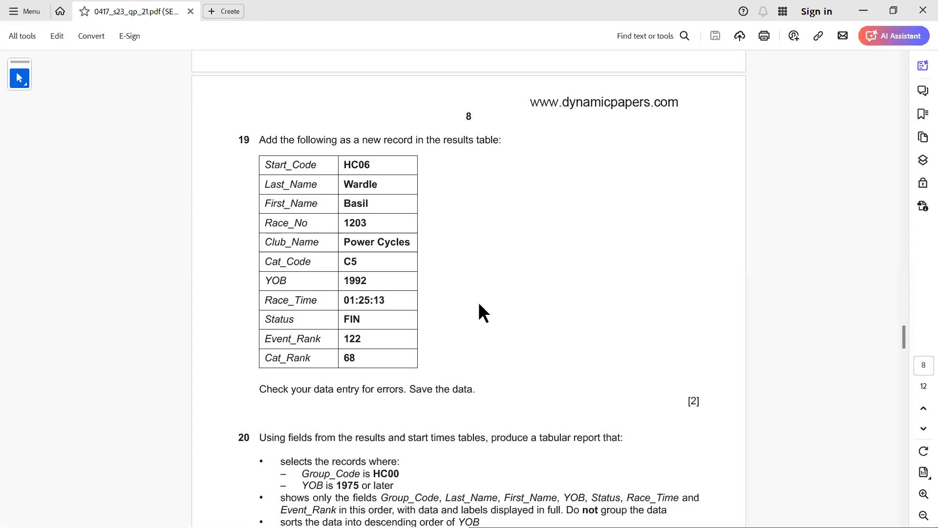
{"action": "scroll", "coordinate": [489, 308], "scroll_direction": "down", "scroll_amount": 2}
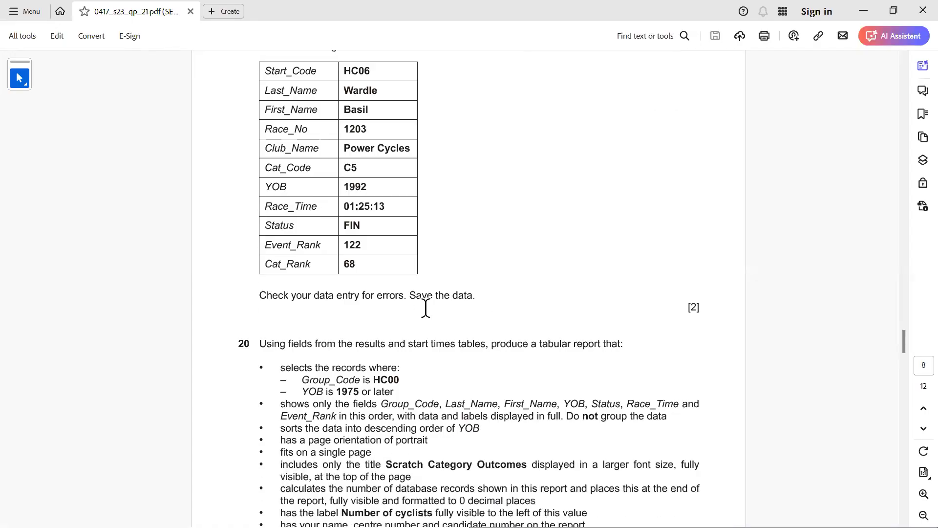
{"action": "key", "text": "alt+Tab"}
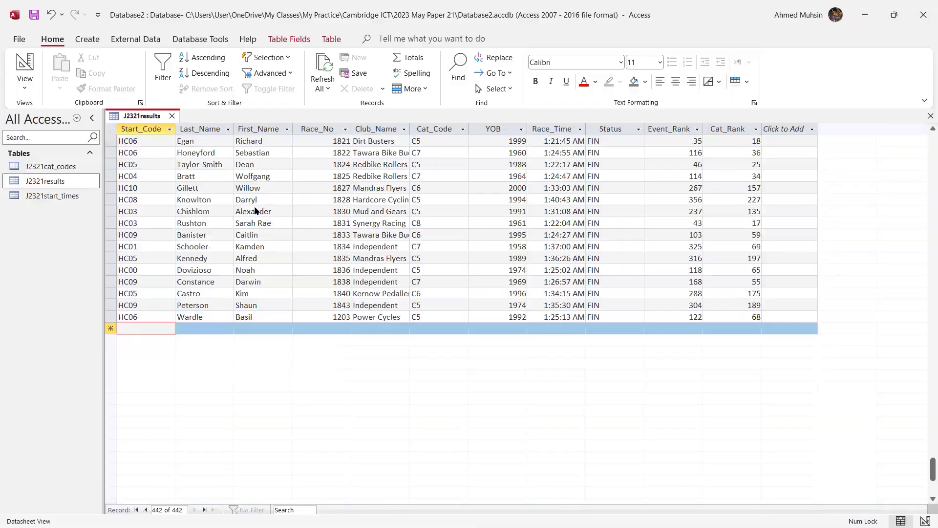
{"action": "key", "text": "alt+Tab"}
{"action": "scroll", "coordinate": [330, 318], "scroll_direction": "down", "scroll_amount": 3}
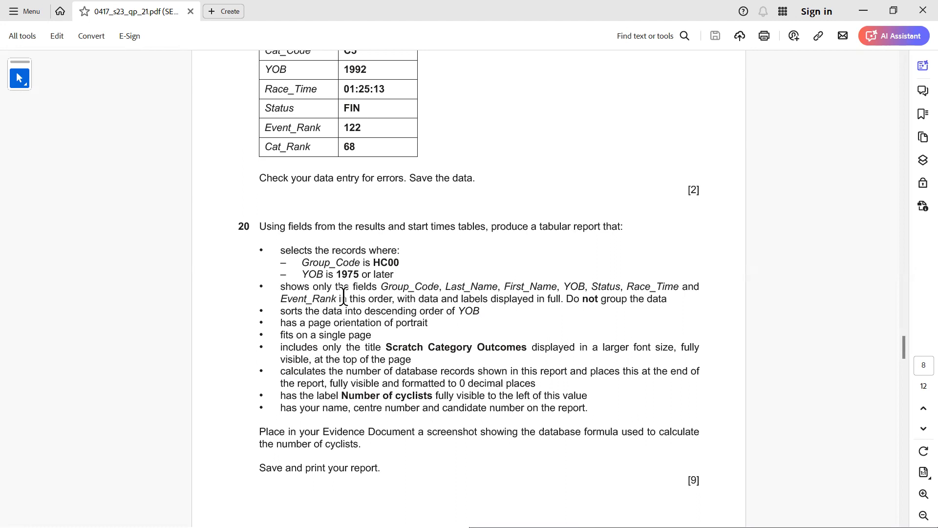
{"action": "left_click_drag", "start_coordinate": [301, 263], "coordinate": [381, 263]}
{"action": "left_click_drag", "start_coordinate": [301, 274], "coordinate": [412, 335]}
{"action": "left_click", "coordinate": [412, 335]}
{"action": "left_click_drag", "start_coordinate": [300, 261], "coordinate": [407, 275]}
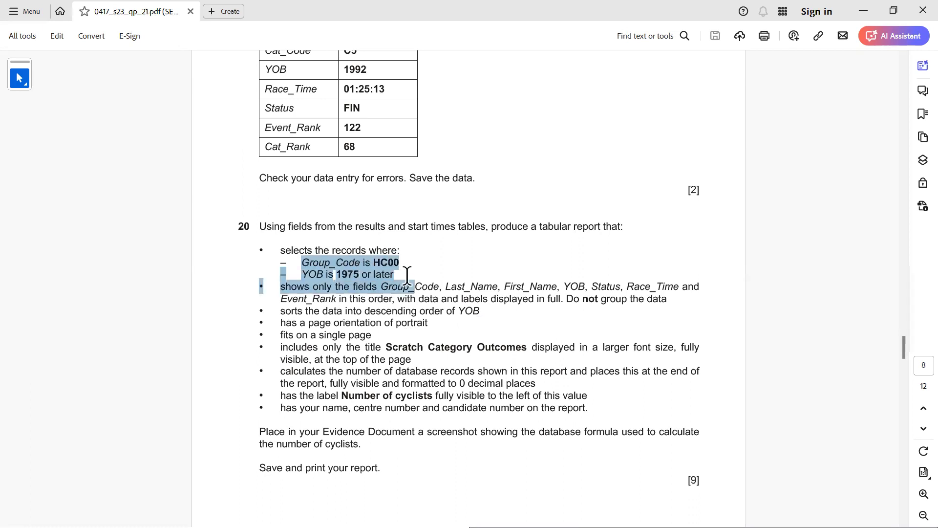
{"action": "left_click", "coordinate": [395, 273]}
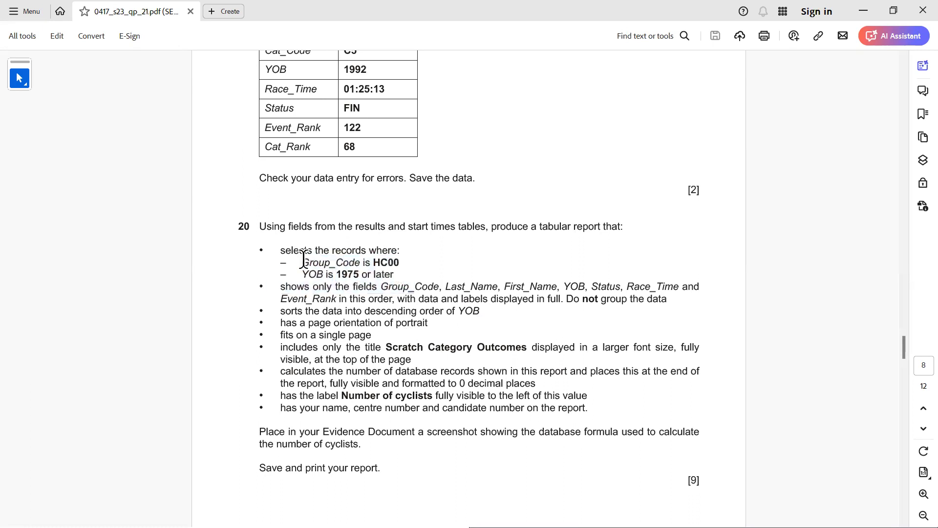
{"action": "left_click_drag", "start_coordinate": [300, 259], "coordinate": [395, 274]}
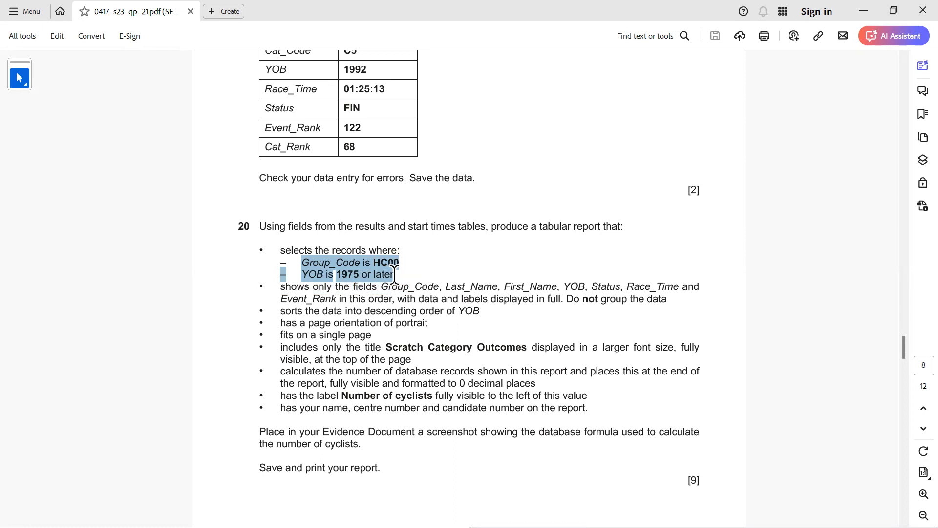
Create a query in Access design view with the J2321results and J2321start_times tables and enlarge both field lists.
{"action": "key", "text": "alt+Tab"}
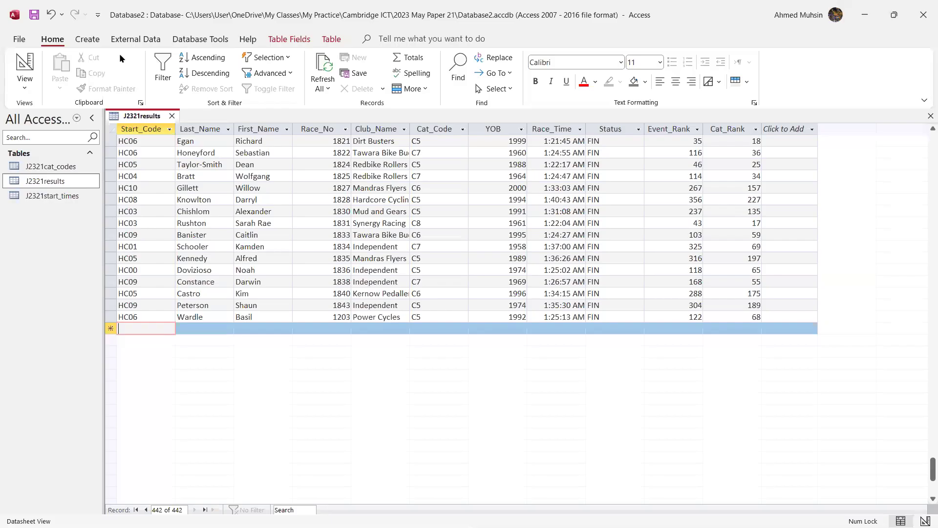
{"action": "left_click", "coordinate": [88, 39]}
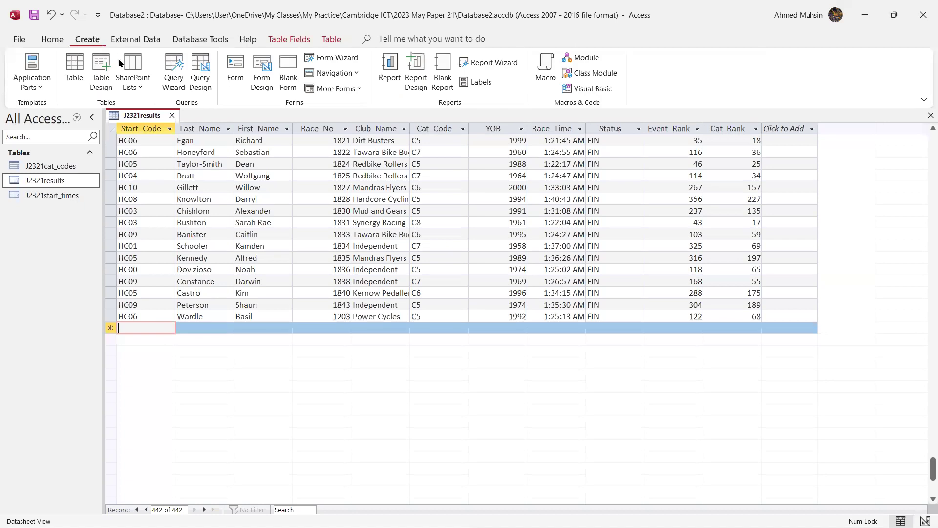
{"action": "left_click", "coordinate": [201, 81]}
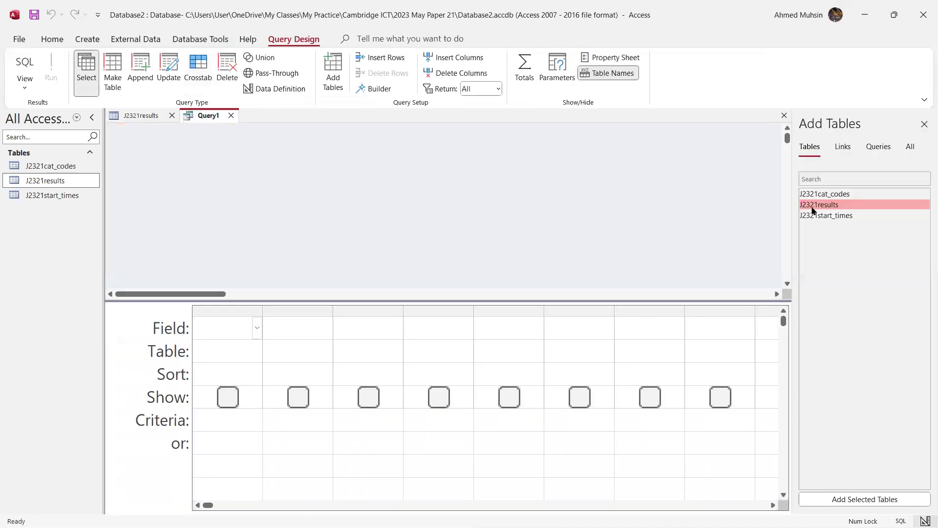
{"action": "key", "text": "alt+Tab"}
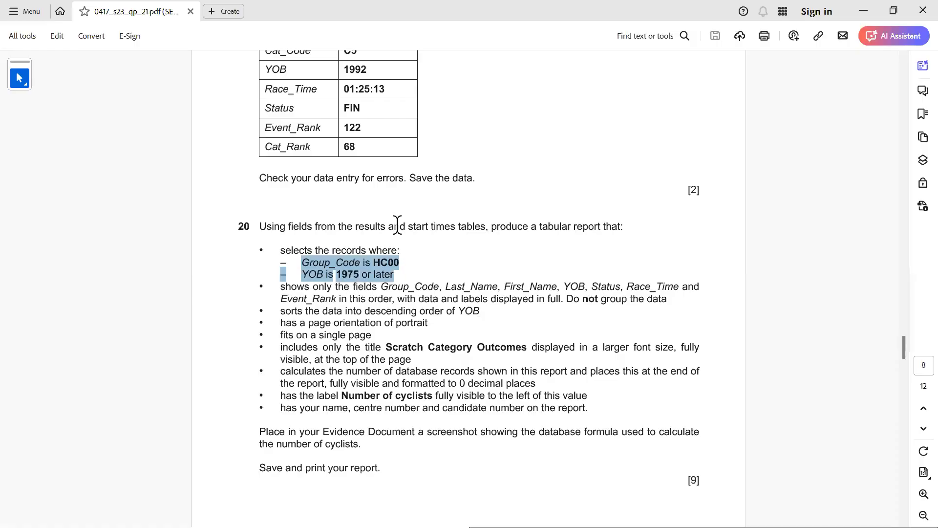
{"action": "double_click", "coordinate": [370, 226]}
{"action": "left_click_drag", "start_coordinate": [409, 226], "coordinate": [465, 229]}
{"action": "key", "text": "alt+Tab"}
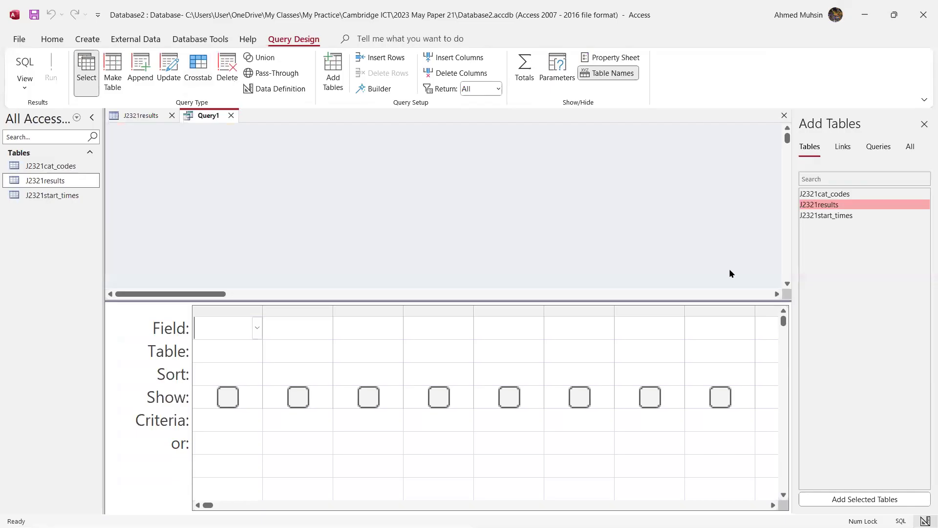
{"action": "double_click", "coordinate": [820, 205]}
{"action": "left_click", "coordinate": [825, 217]}
{"action": "double_click", "coordinate": [825, 216]}
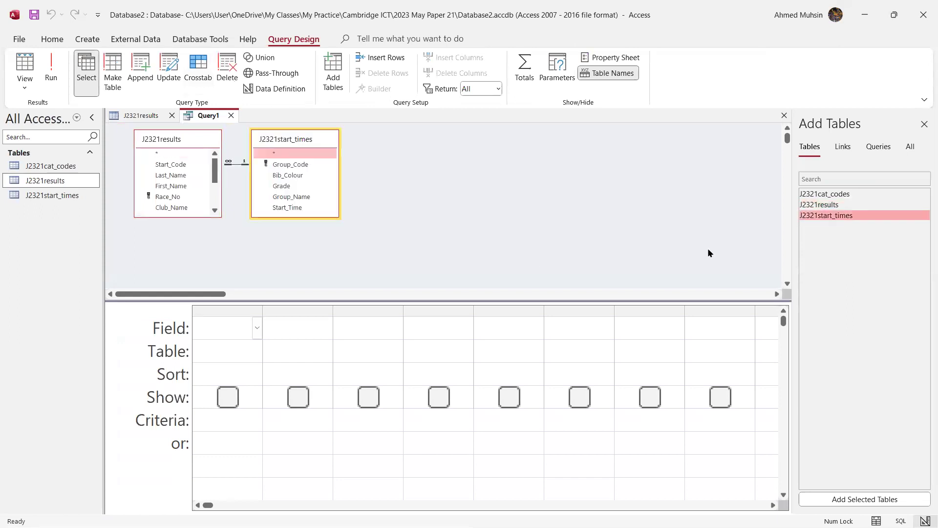
{"action": "left_click_drag", "start_coordinate": [320, 217], "coordinate": [320, 271]}
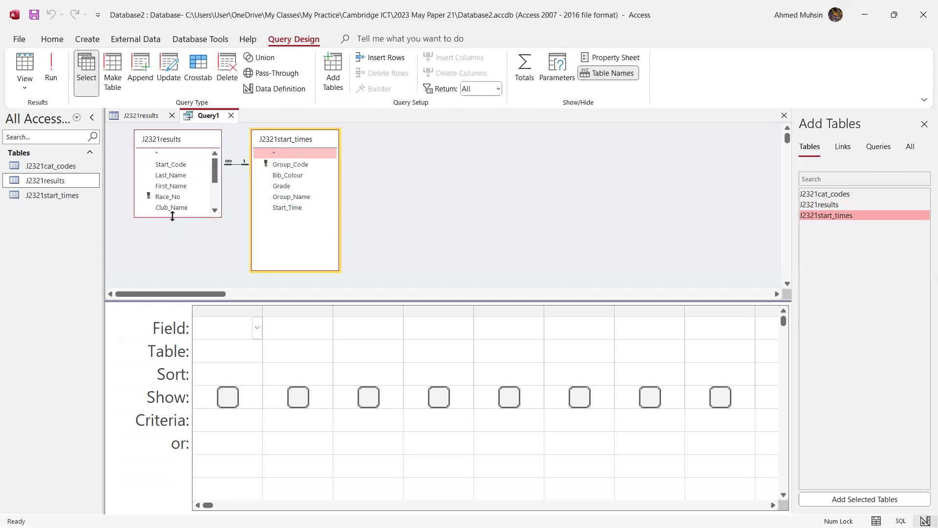
{"action": "left_click_drag", "start_coordinate": [172, 217], "coordinate": [172, 286]}
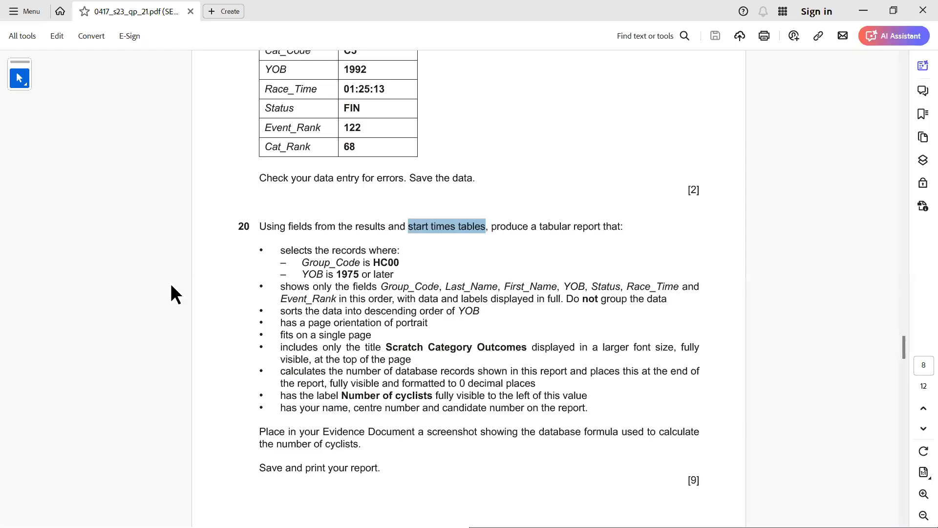
Add Group_Code from J2321start_times, followed by Last_Name and First_Name from J2321results, to the query as Step 20 requires.
{"action": "key", "text": "alt+Tab"}
{"action": "left_click", "coordinate": [390, 289]}
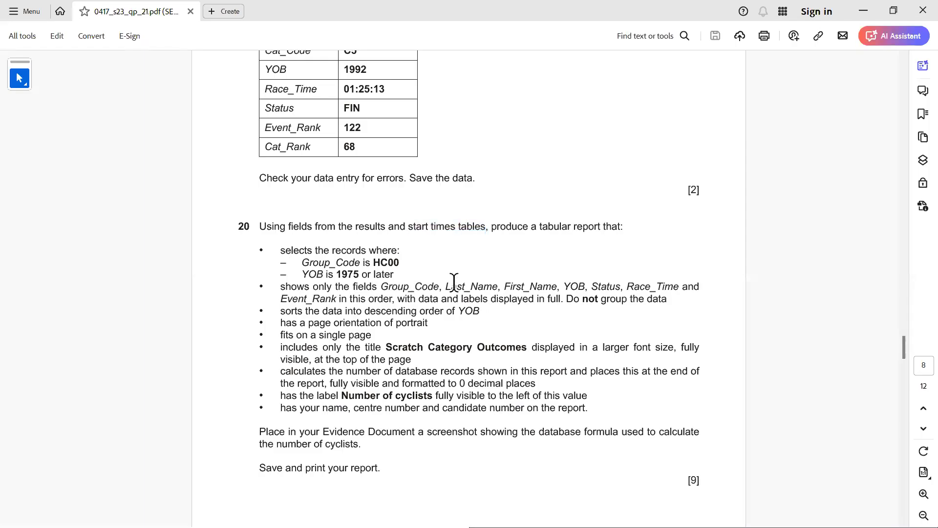
{"action": "key", "text": "alt+Tab"}
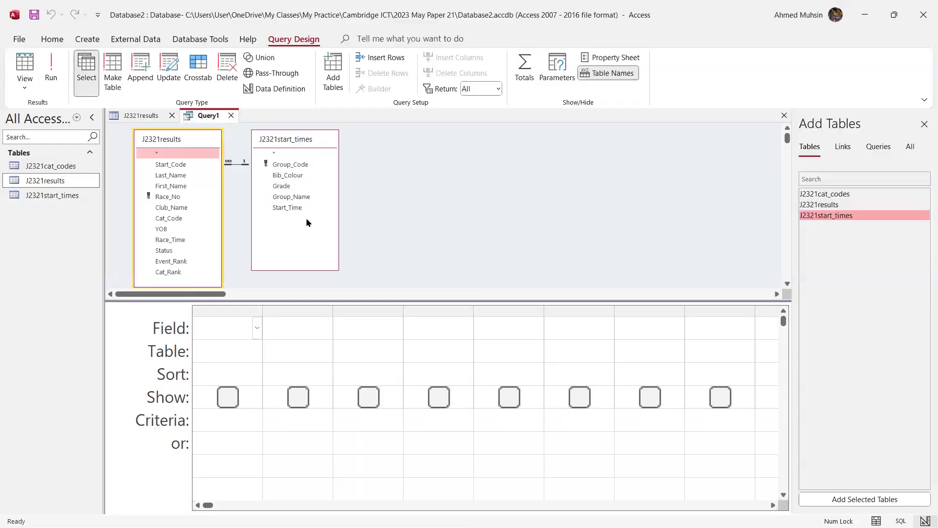
{"action": "double_click", "coordinate": [278, 166]}
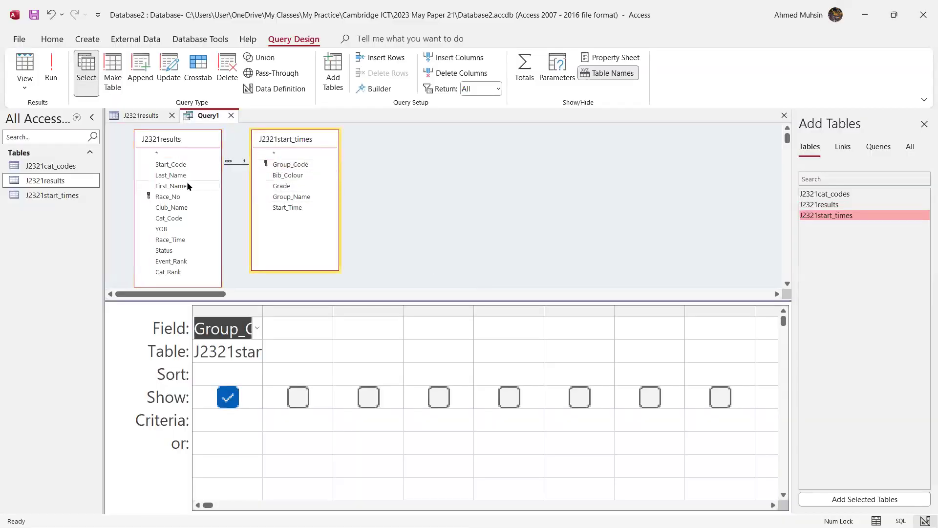
{"action": "double_click", "coordinate": [174, 176]}
{"action": "double_click", "coordinate": [175, 186]}
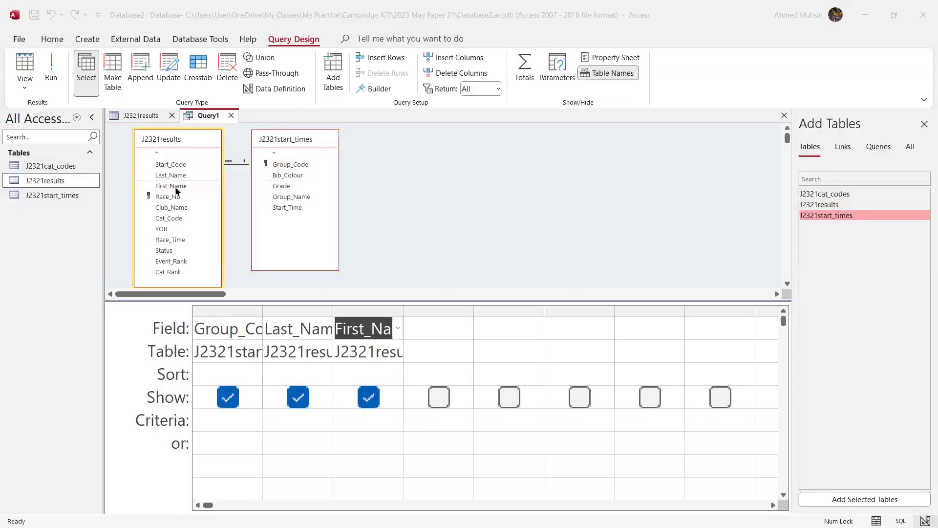
Add the remaining Step 20 fields YOB, Status, Race_Time and Event_Rank from J2321results to the query, in that order.
{"action": "key", "text": "alt+Tab"}
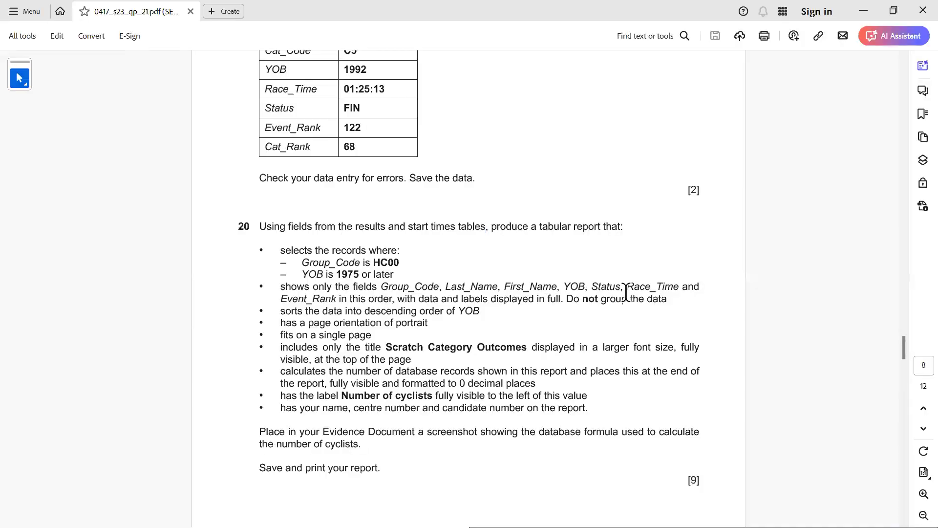
{"action": "key", "text": "alt+Tab"}
{"action": "left_click", "coordinate": [161, 229]}
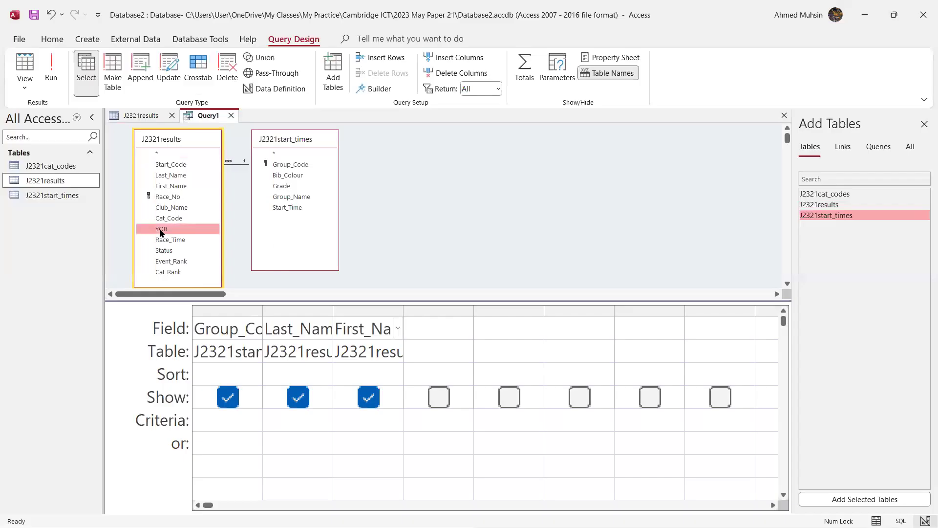
{"action": "double_click", "coordinate": [161, 229]}
{"action": "double_click", "coordinate": [164, 250]}
{"action": "double_click", "coordinate": [163, 240]}
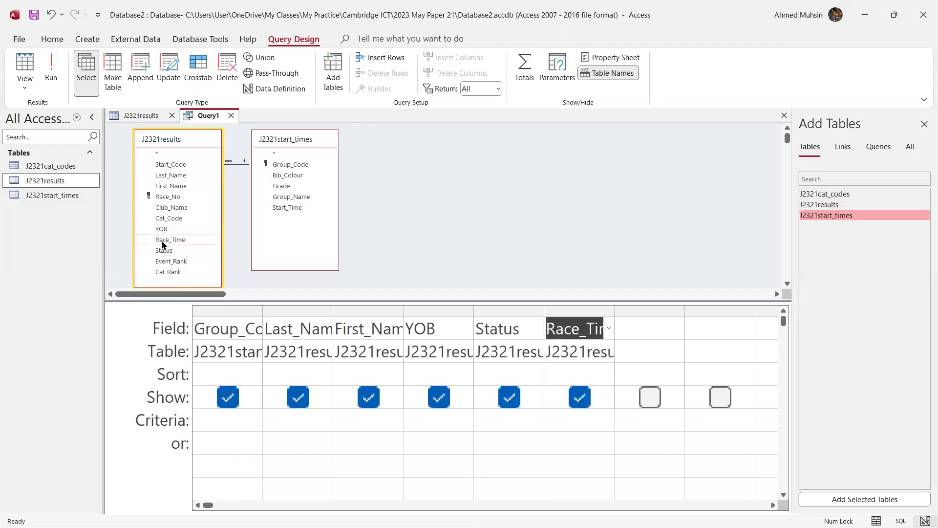
{"action": "key", "text": "alt+Tab"}
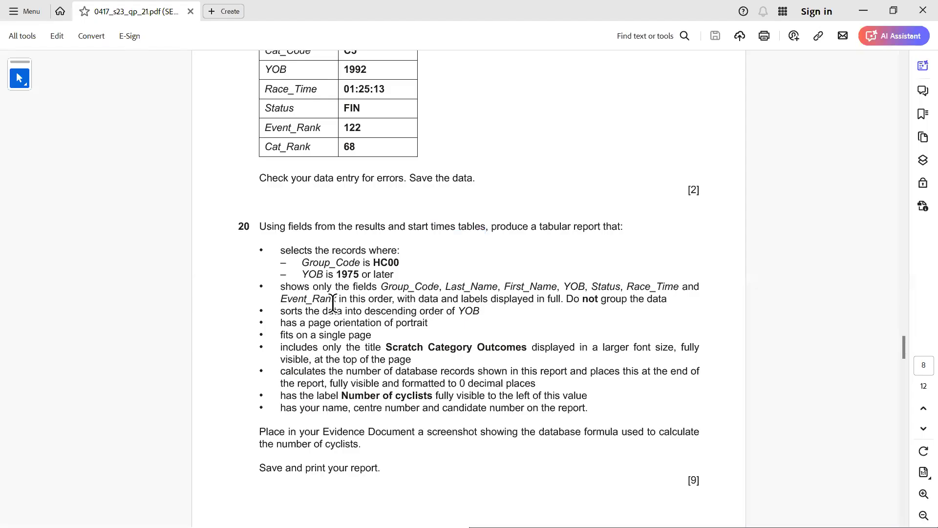
{"action": "key", "text": "alt+Tab"}
{"action": "left_click", "coordinate": [178, 262]}
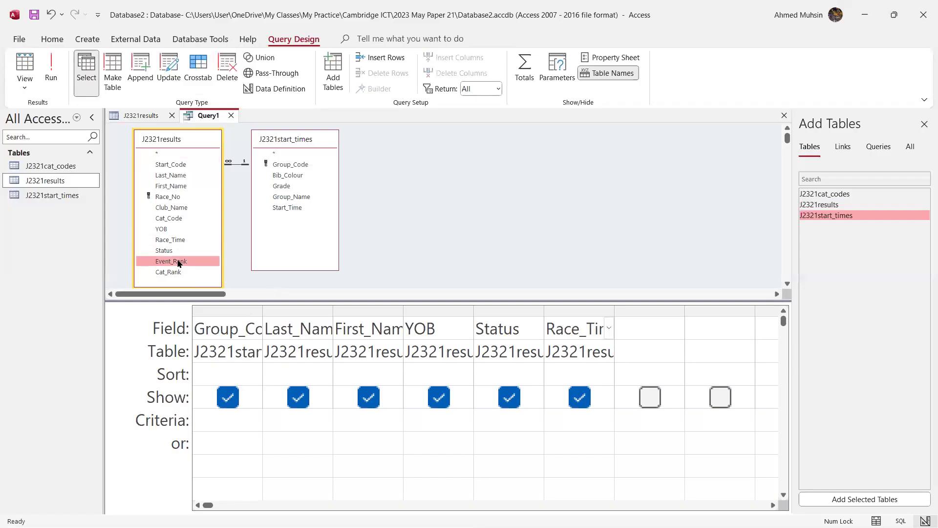
{"action": "double_click", "coordinate": [178, 262]}
Review the Step 20 conditions, widen the query's Group_Code column to fit and set its criterion to "HC00".
{"action": "key", "text": "alt+Tab"}
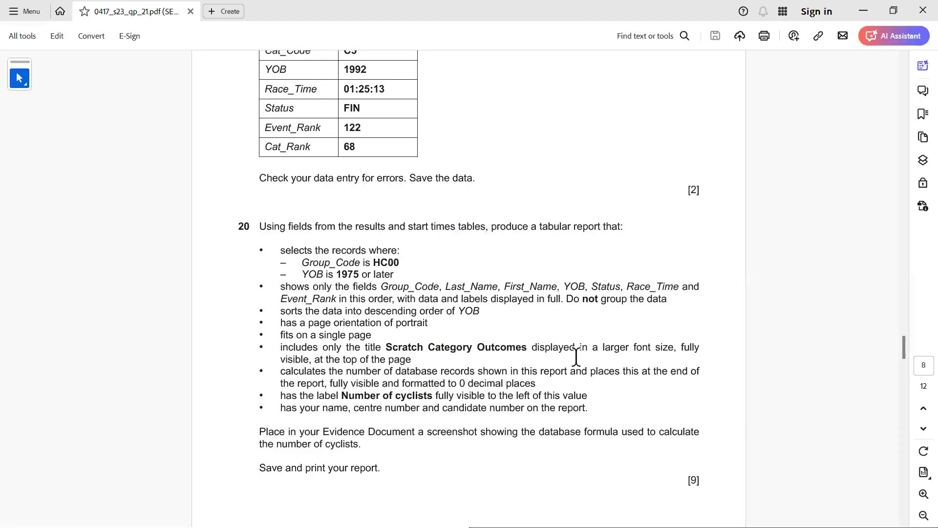
{"action": "left_click_drag", "start_coordinate": [366, 311], "coordinate": [471, 317]}
{"action": "left_click", "coordinate": [472, 317]}
{"action": "left_click_drag", "start_coordinate": [374, 262], "coordinate": [409, 265]}
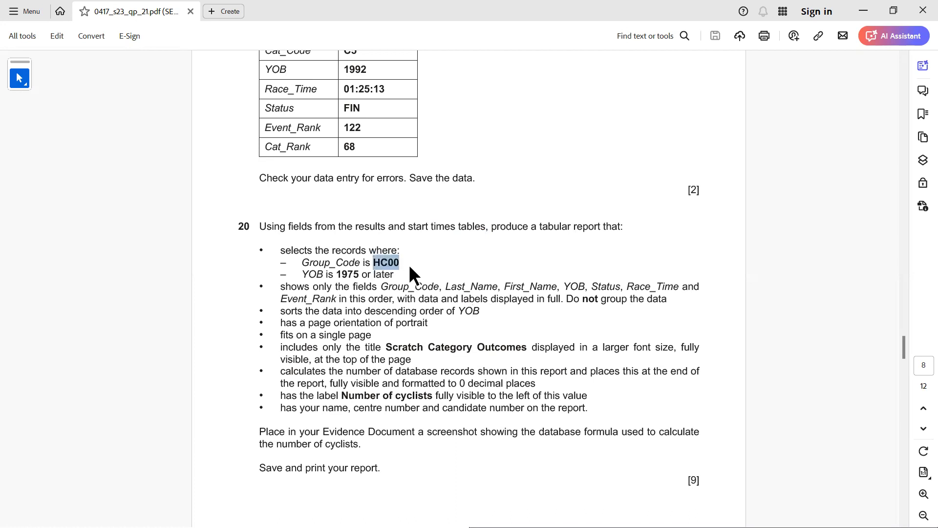
{"action": "key", "text": "alt+Tab"}
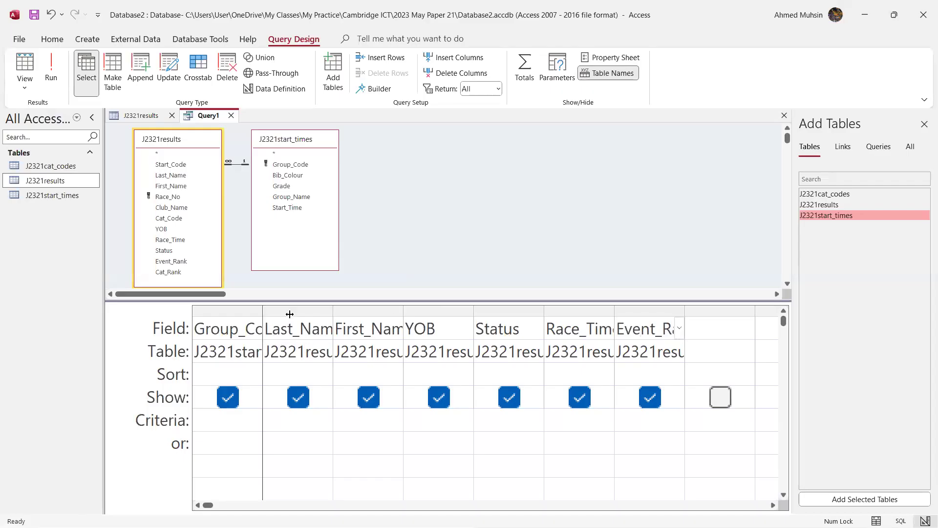
{"action": "double_click", "coordinate": [263, 311]}
{"action": "left_click", "coordinate": [251, 414]}
{"action": "type", "text": "\""}
{"action": "type", "text": "\""}
{"action": "key", "text": "Left"}
{"action": "type", "text": "HC00"}
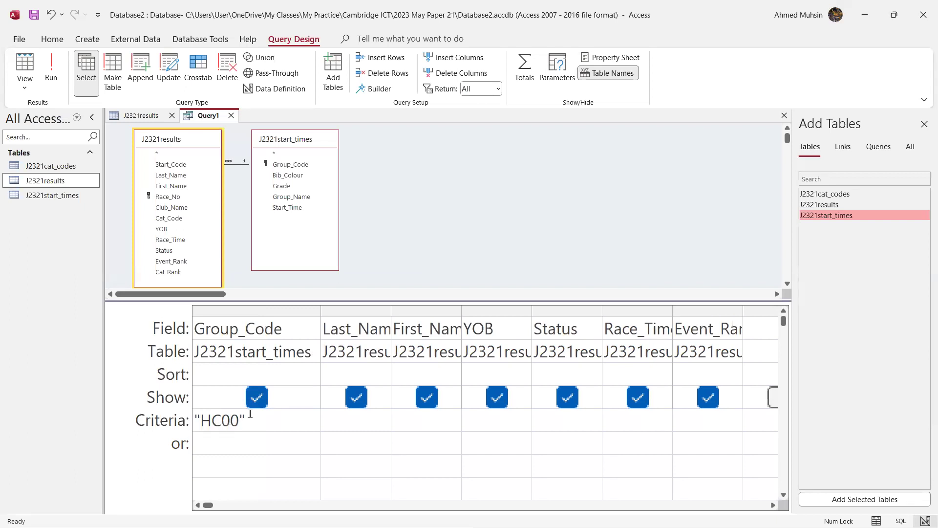
Widen the query's YOB column, set its criterion to >=1975 as Step 20 requires, and run the query.
{"action": "key", "text": "alt+Tab"}
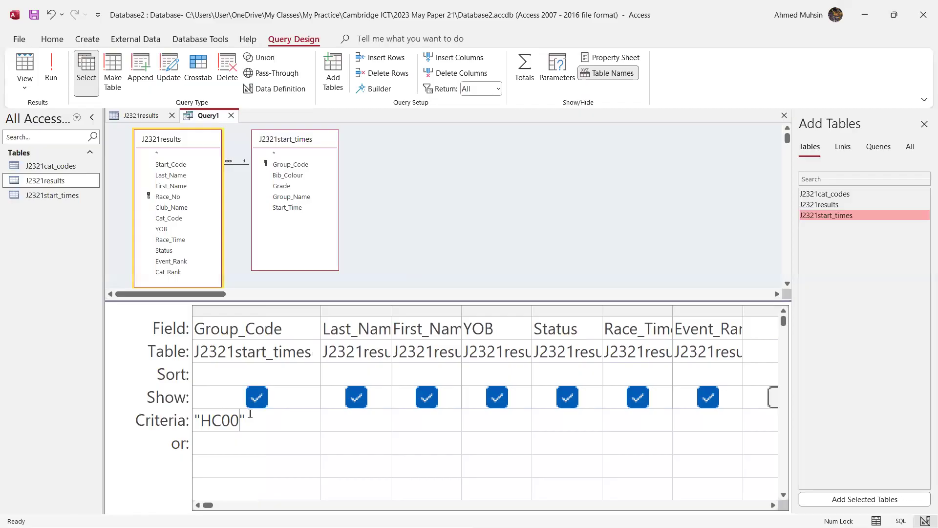
{"action": "key", "text": "alt+Tab"}
{"action": "left_click_drag", "start_coordinate": [531, 313], "coordinate": [571, 314]}
{"action": "left_click", "coordinate": [488, 420]}
{"action": "type", "text": ">"}
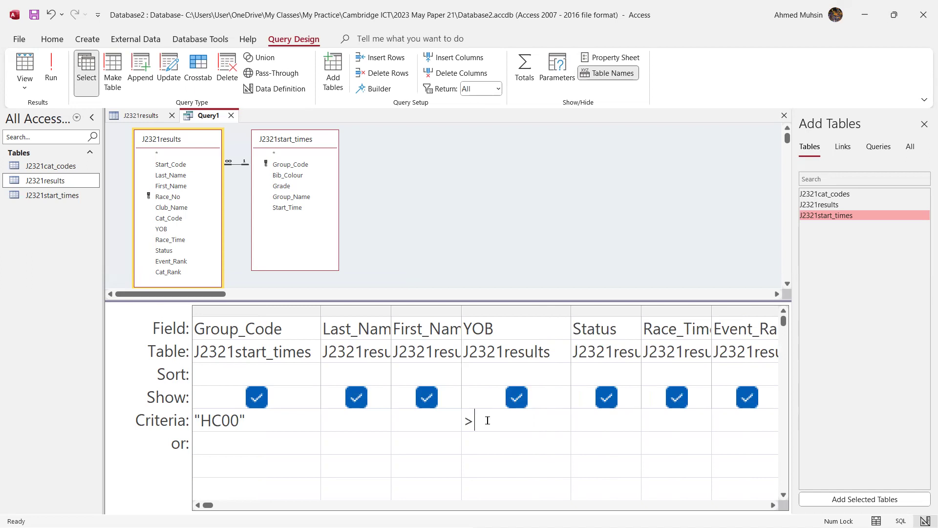
{"action": "type", "text": "=1975"}
{"action": "key", "text": "alt+Tab"}
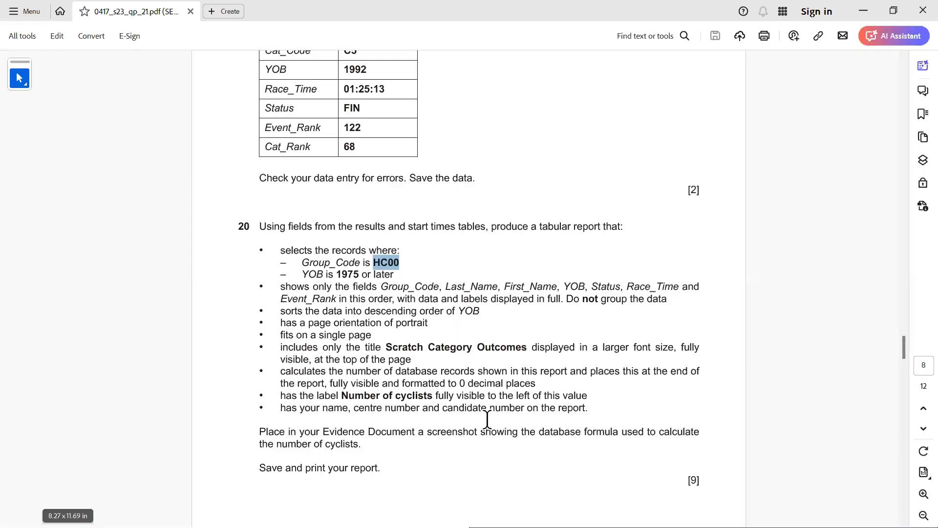
{"action": "key", "text": "alt+Tab"}
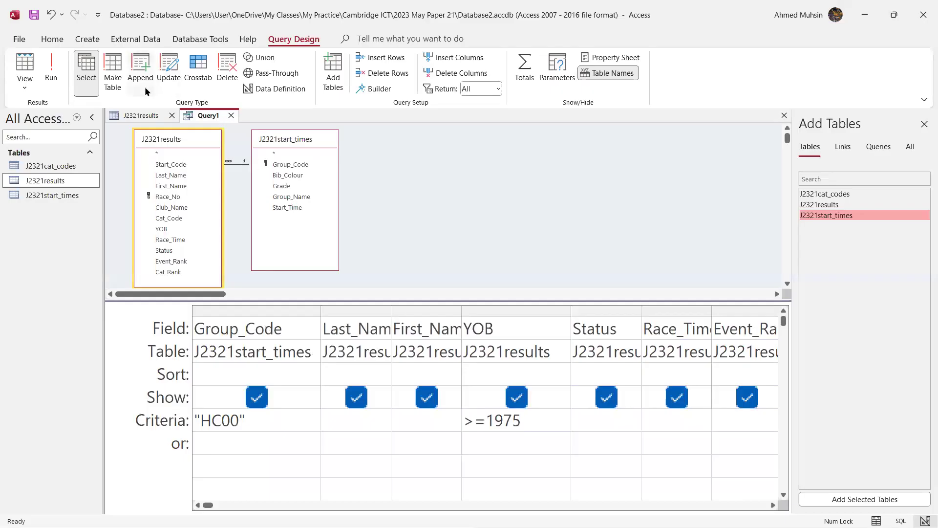
{"action": "left_click", "coordinate": [48, 72]}
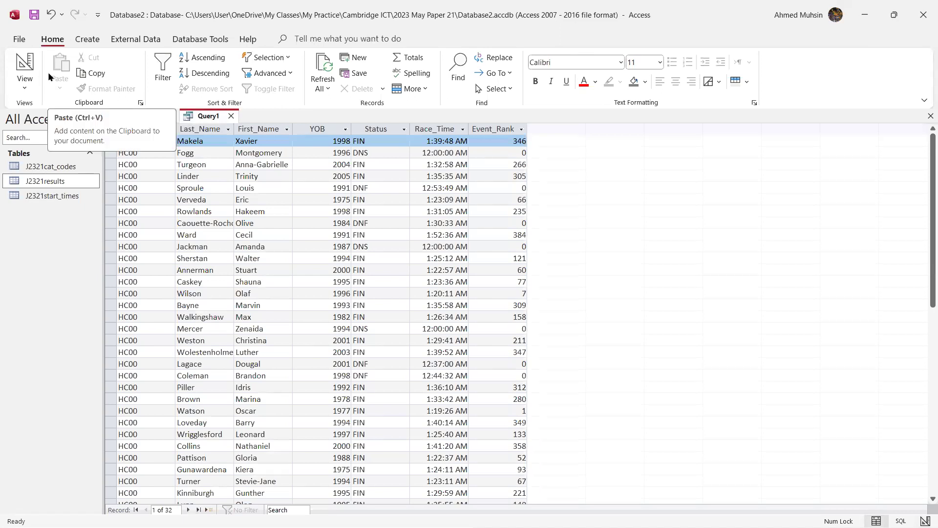
Start the Report Wizard for the Step 20 report, saving the query it is based on as Query1.
{"action": "key", "text": "alt+Tab"}
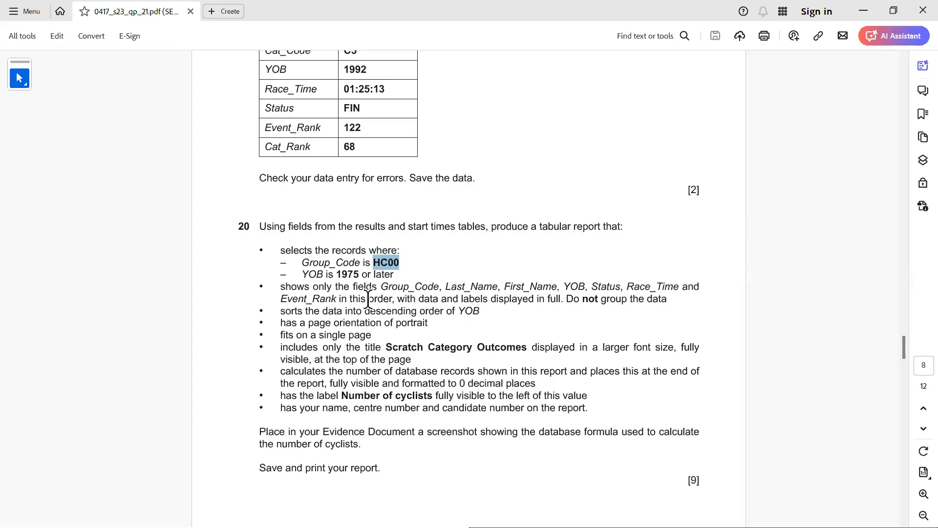
{"action": "key", "text": "alt+Tab"}
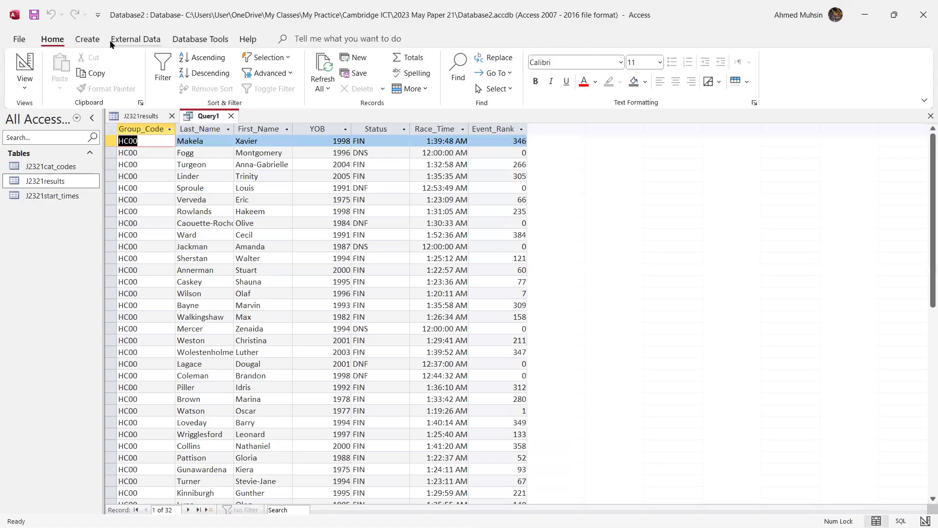
{"action": "left_click", "coordinate": [87, 39]}
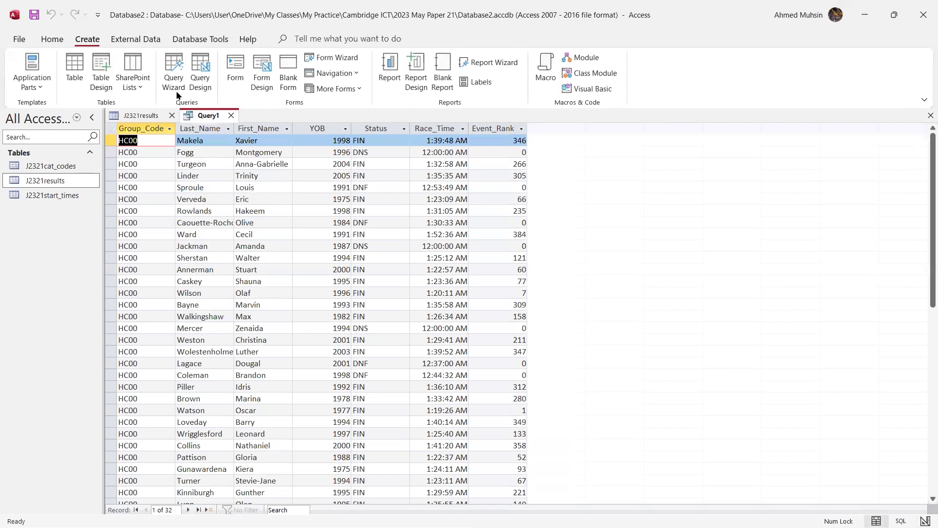
{"action": "left_click", "coordinate": [496, 64]}
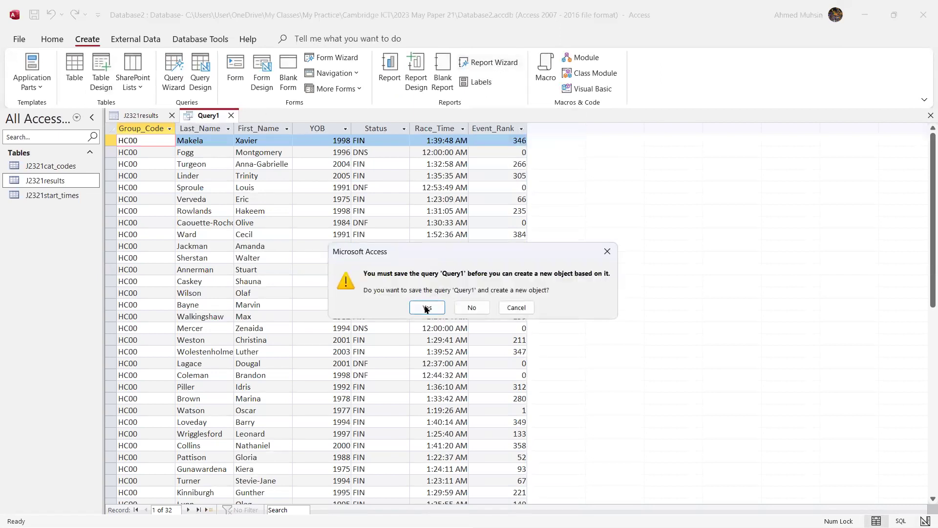
{"action": "left_click", "coordinate": [427, 308]}
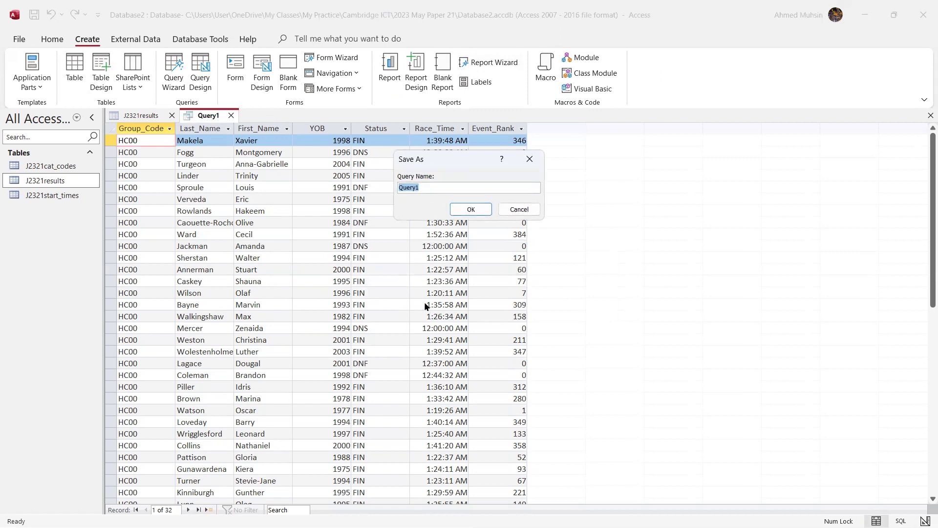
{"action": "left_click", "coordinate": [467, 209]}
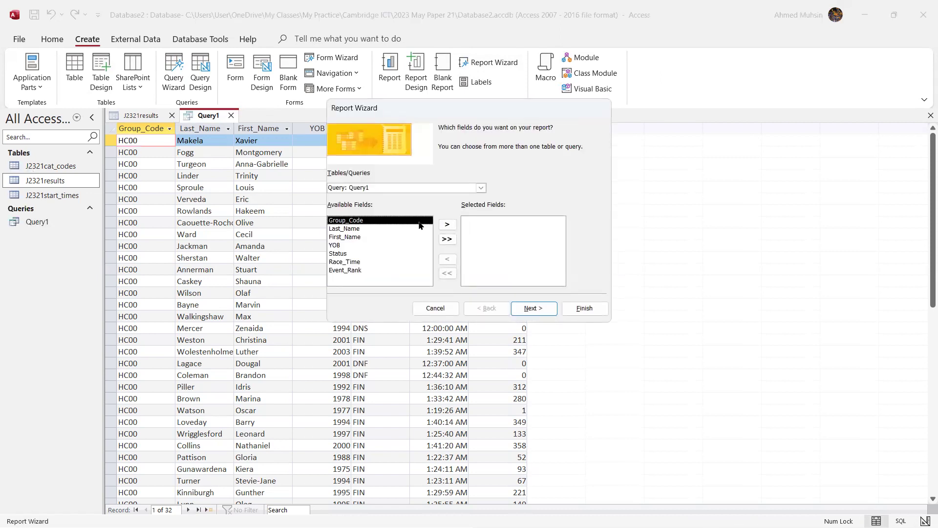
Include all seven Query1 fields in the report and set the data to be viewed by J2321results.
{"action": "left_click", "coordinate": [439, 239]}
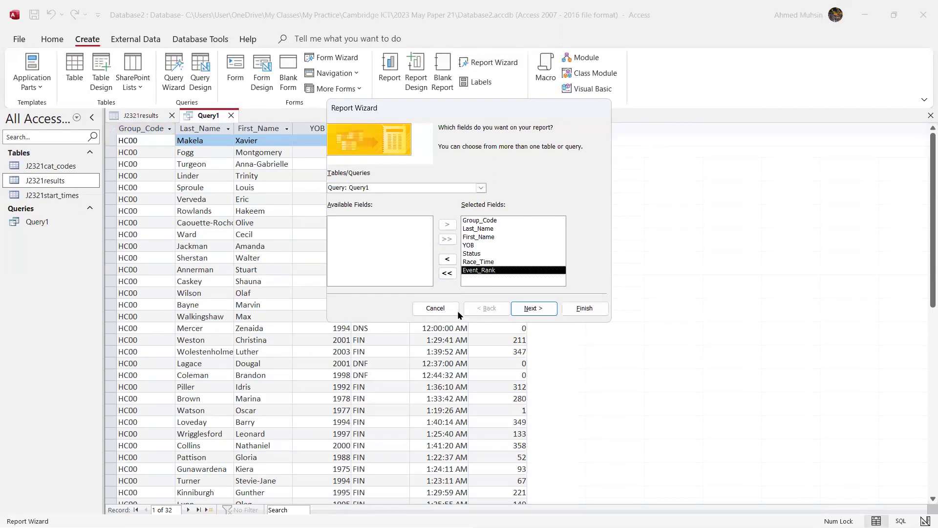
{"action": "left_click", "coordinate": [513, 308]}
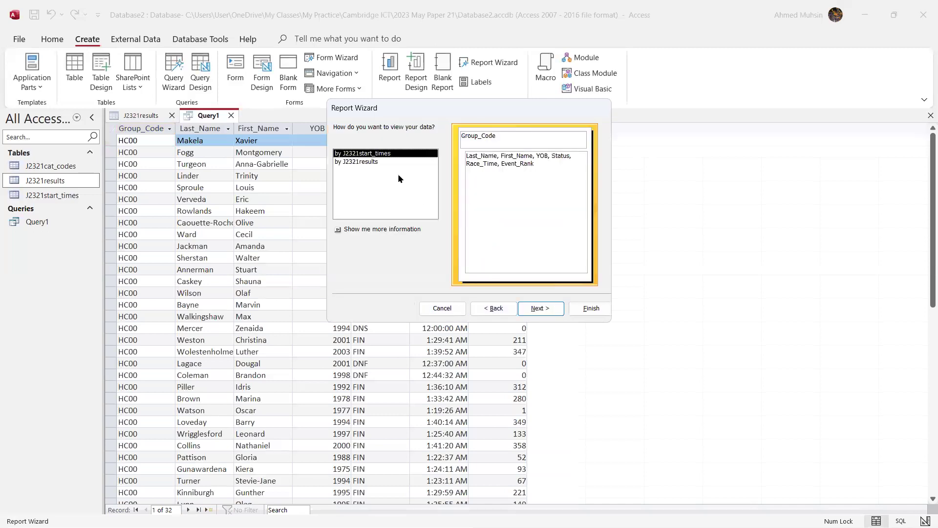
{"action": "left_click", "coordinate": [369, 163]}
{"action": "left_click", "coordinate": [369, 154]}
{"action": "left_click", "coordinate": [365, 163]}
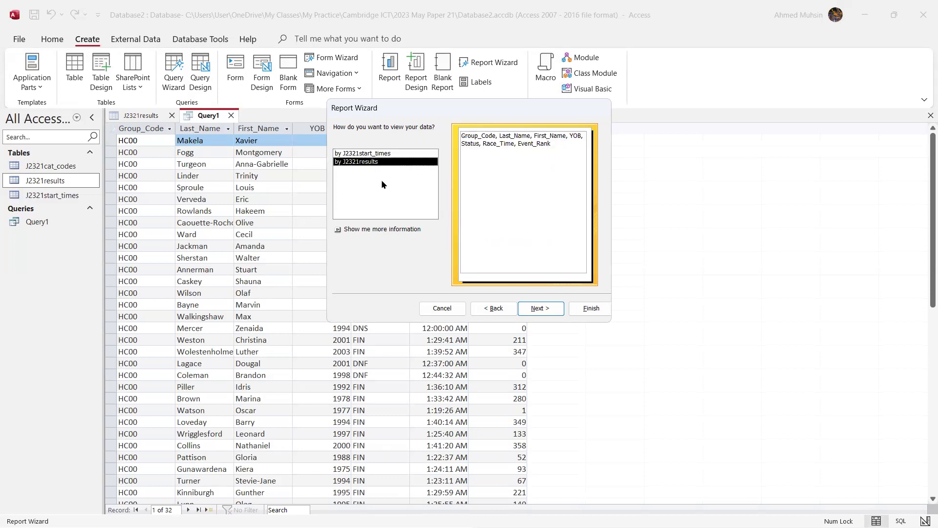
{"action": "left_click", "coordinate": [541, 308]}
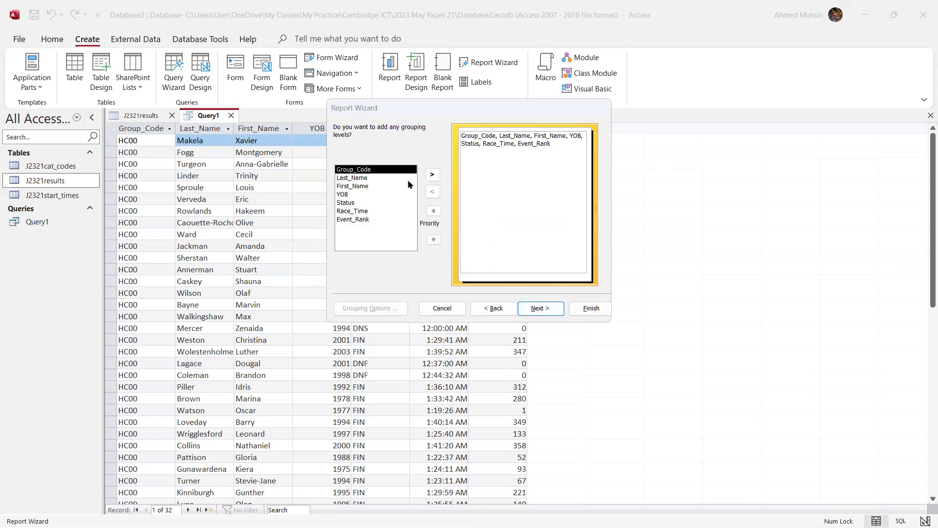
Check the grouping instruction in Step 20 and continue the Report Wizard without adding any grouping levels.
{"action": "key", "text": "alt+Tab"}
{"action": "left_click_drag", "start_coordinate": [566, 300], "coordinate": [661, 302]}
{"action": "key", "text": "alt+Tab"}
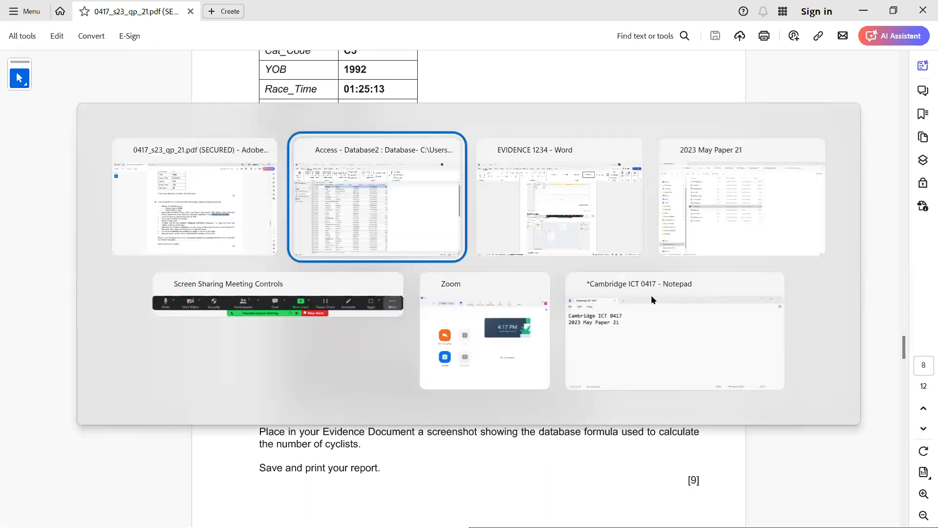
{"action": "left_click", "coordinate": [529, 309]}
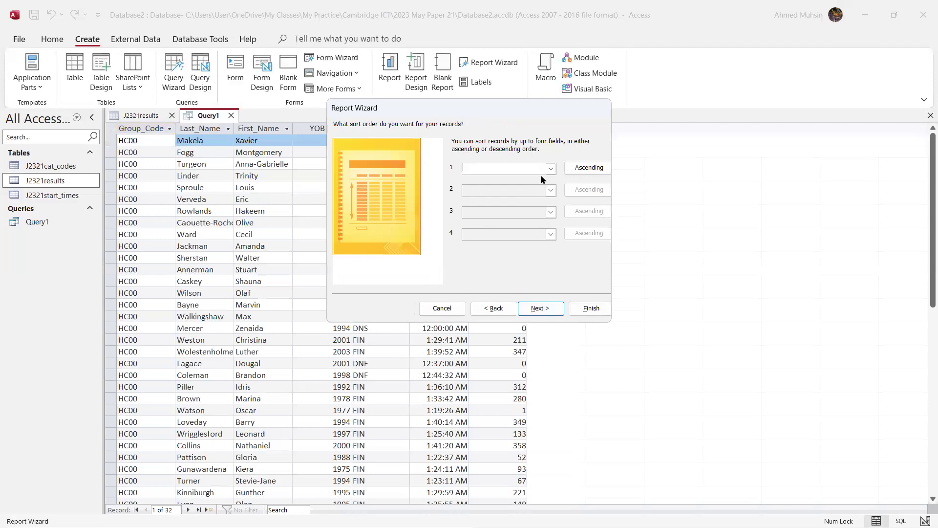
Check the required sort order in Step 20 and sort the report by YOB in descending order.
{"action": "key", "text": "alt+Tab"}
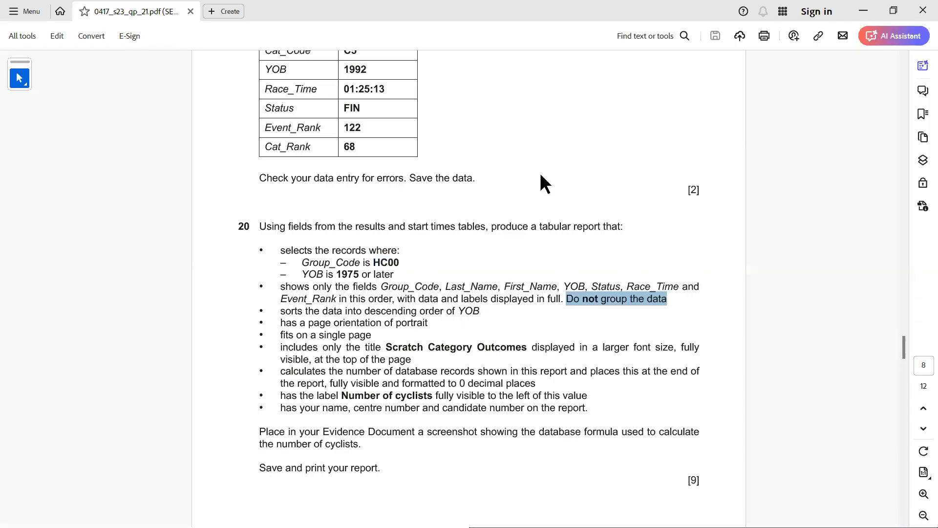
{"action": "left_click_drag", "start_coordinate": [364, 310], "coordinate": [476, 316]}
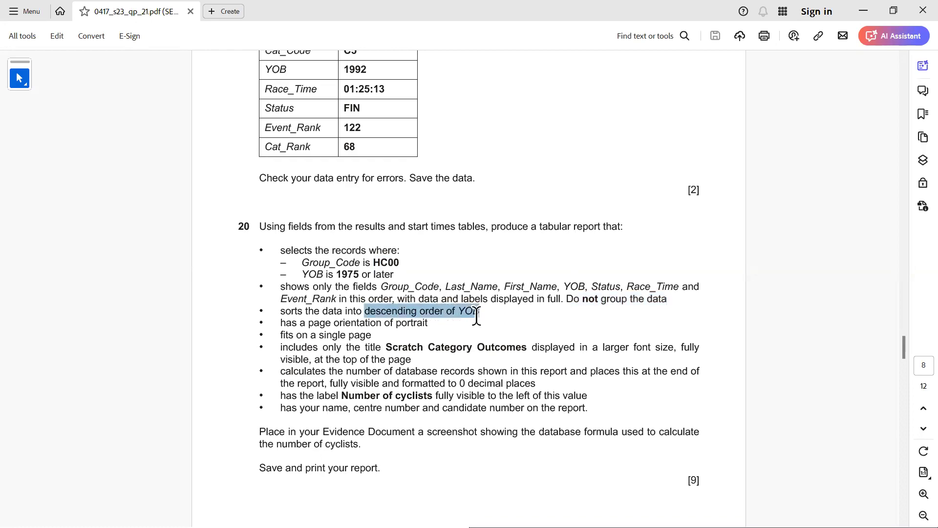
{"action": "key", "text": "alt+Tab"}
{"action": "left_click", "coordinate": [551, 168]}
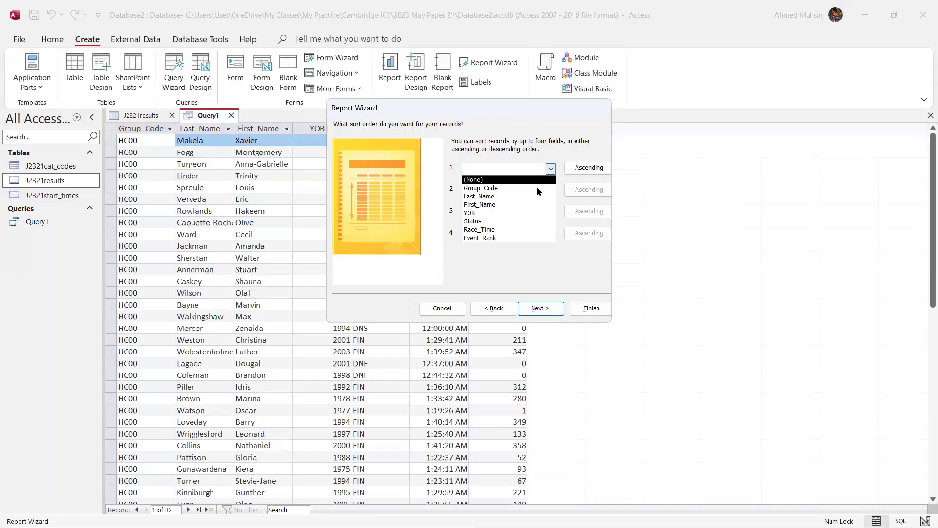
{"action": "left_click", "coordinate": [516, 213]}
{"action": "left_click", "coordinate": [596, 171]}
{"action": "left_click", "coordinate": [597, 173]}
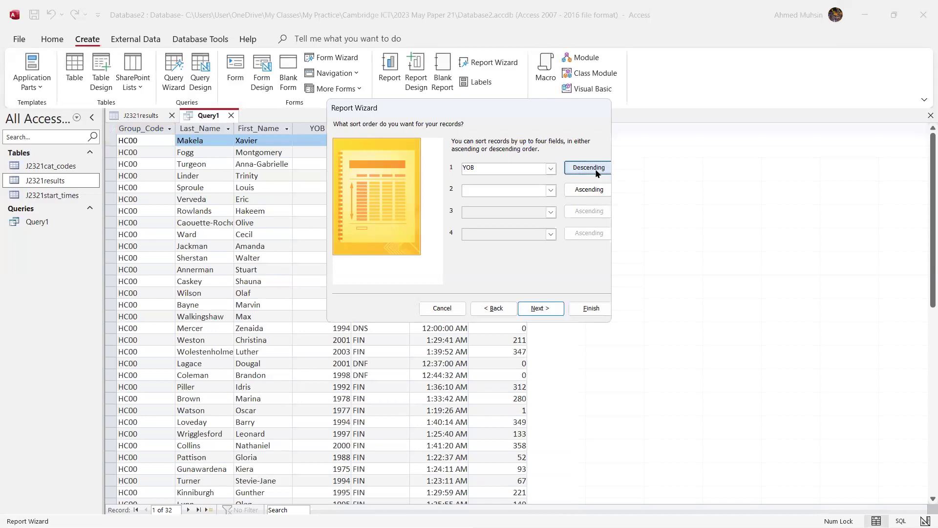
{"action": "left_click", "coordinate": [555, 308]}
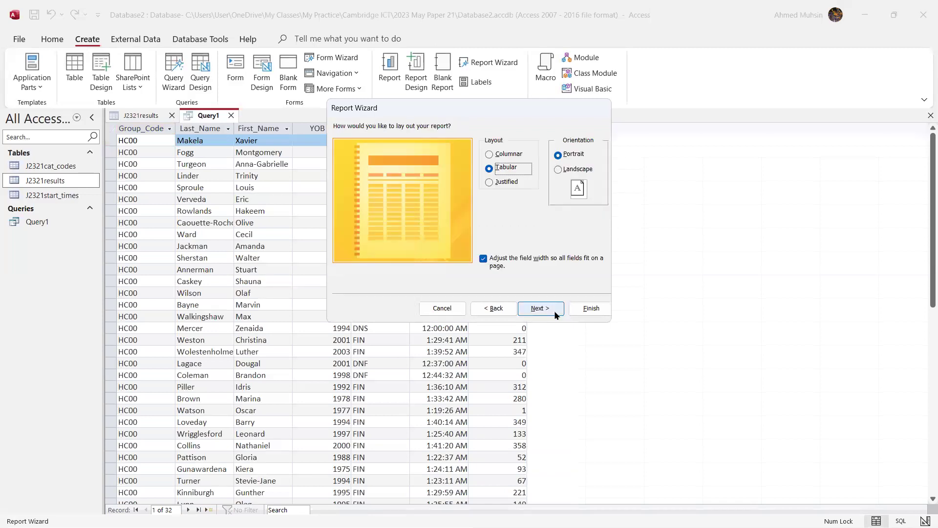
Check the page orientation required by Step 20 and accept the Tabular layout with Portrait orientation.
{"action": "key", "text": "alt+Tab"}
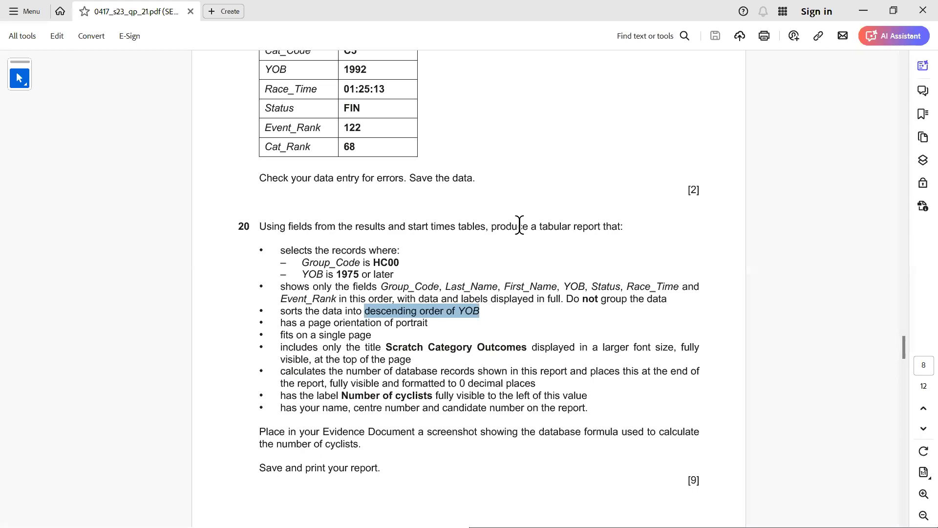
{"action": "key", "text": "alt+Tab"}
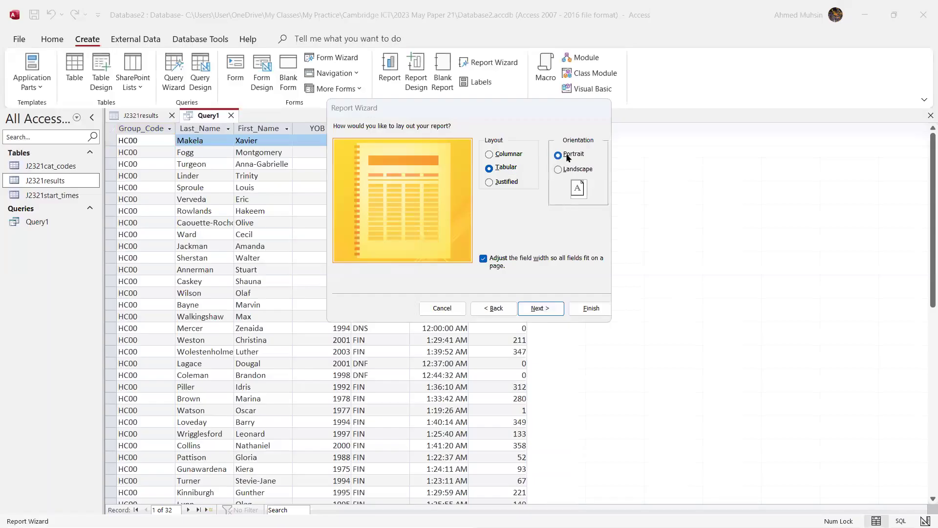
{"action": "key", "text": "alt+Tab"}
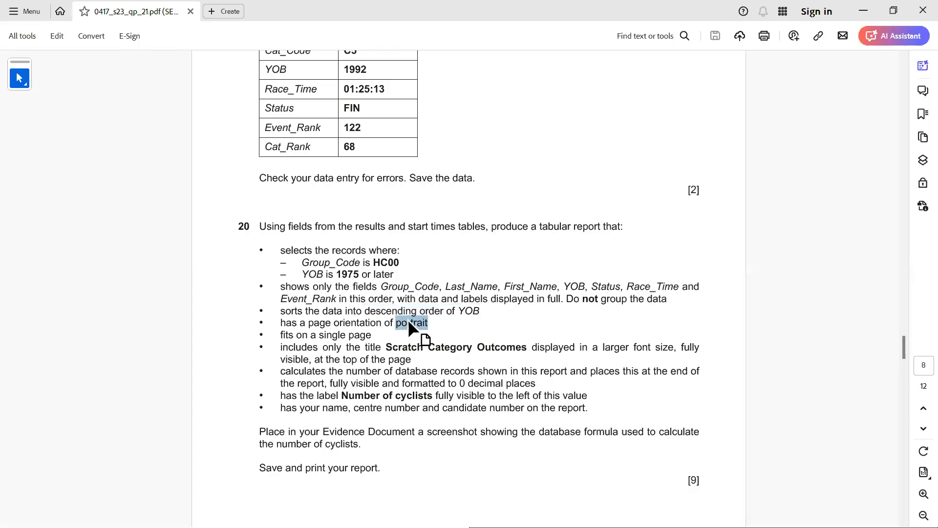
{"action": "key", "text": "alt+Tab"}
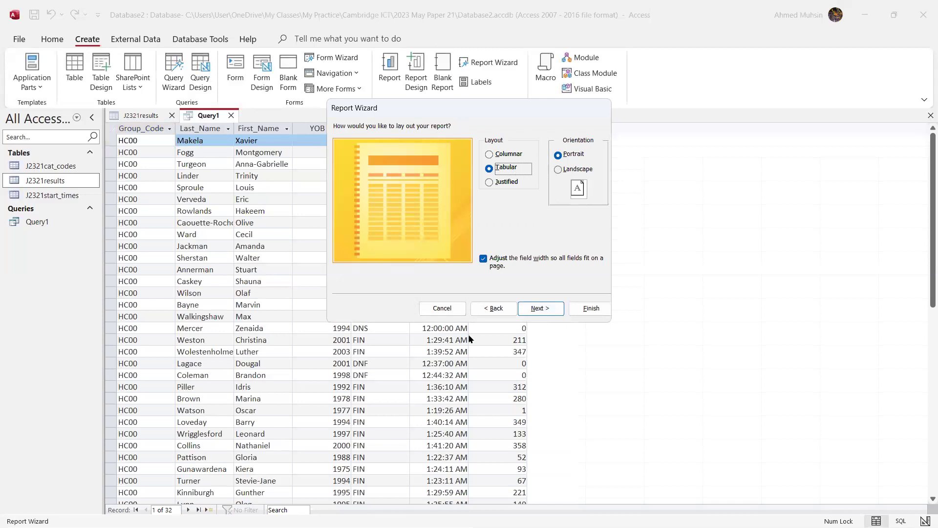
{"action": "left_click", "coordinate": [542, 309]}
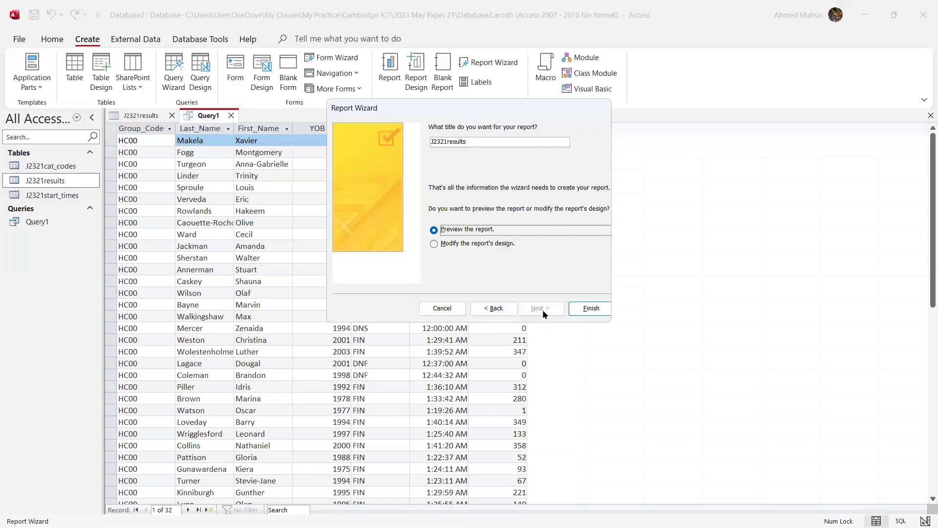
Title the report "Scratch Category Outcomes" as Step 20 requires and finish the wizard with a preview of the report.
{"action": "left_click", "coordinate": [467, 142]}
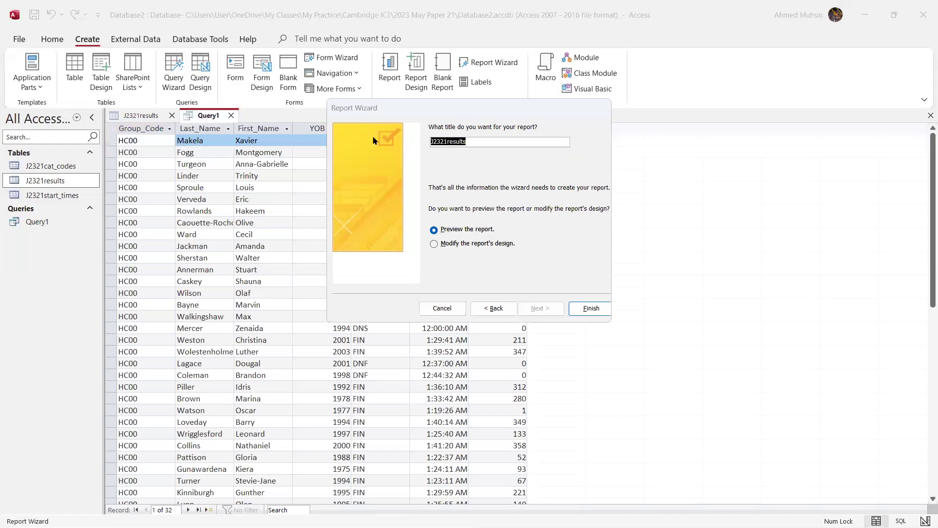
{"action": "key", "text": "alt+Tab"}
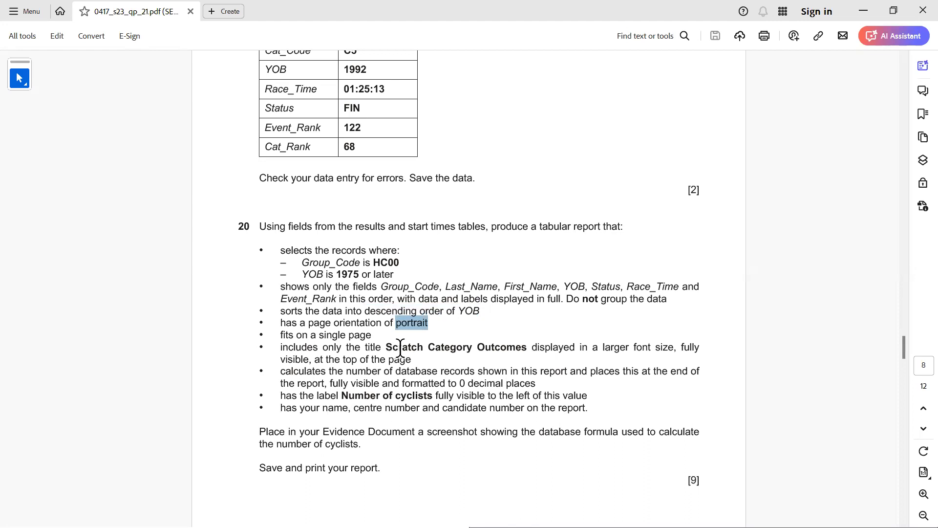
{"action": "left_click_drag", "start_coordinate": [386, 348], "coordinate": [525, 348]}
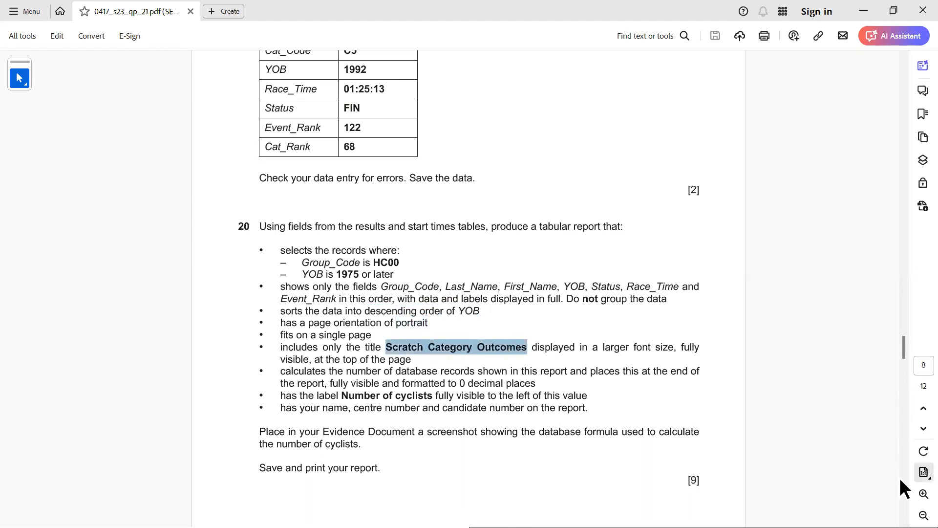
{"action": "left_click", "coordinate": [924, 494]}
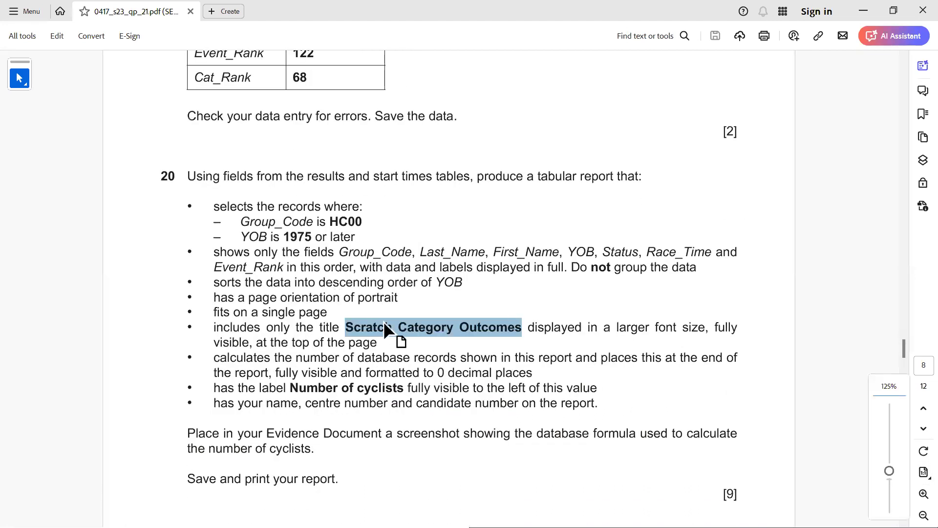
{"action": "key", "text": "alt+Tab"}
{"action": "type", "text": "Scra"}
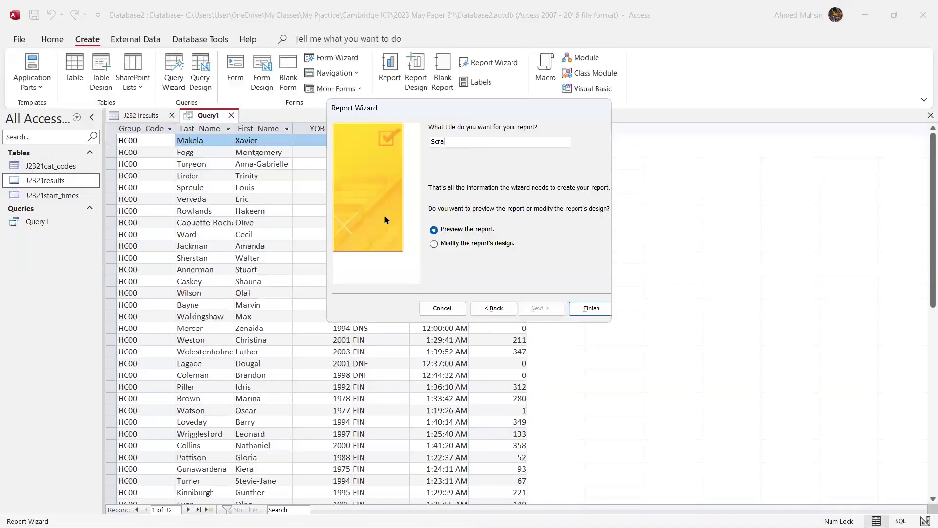
{"action": "type", "text": "tch Category Put"}
{"action": "key", "text": "BackSpace"}
{"action": "key", "text": "BackSpace"}
{"action": "type", "text": "Putcome"}
{"action": "key", "text": "BackSpace"}
{"action": "key", "text": "BackSpace"}
{"action": "key", "text": "BackSpace"}
{"action": "key", "text": "BackSpace"}
{"action": "key", "text": "BackSpace"}
{"action": "key", "text": "BackSpace"}
{"action": "key", "text": "BackSpace"}
{"action": "type", "text": "Outcomes"}
{"action": "left_click", "coordinate": [585, 309]}
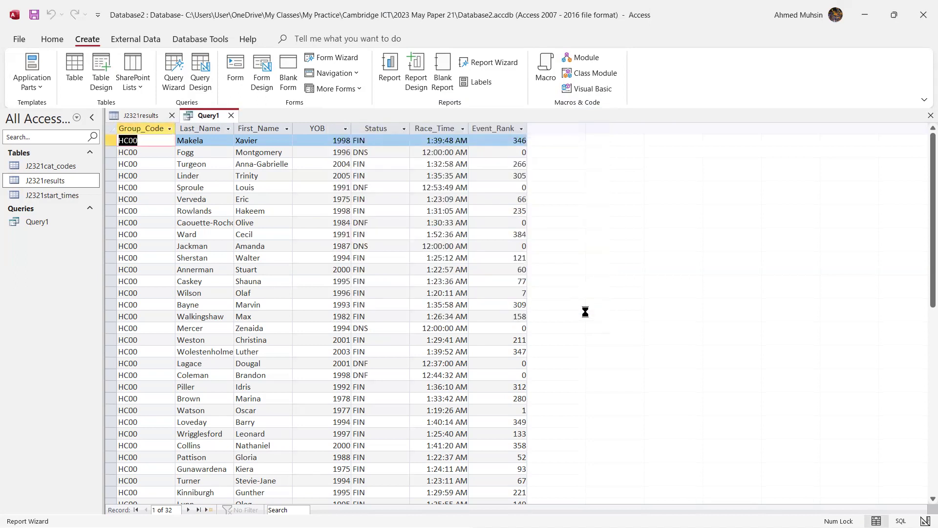
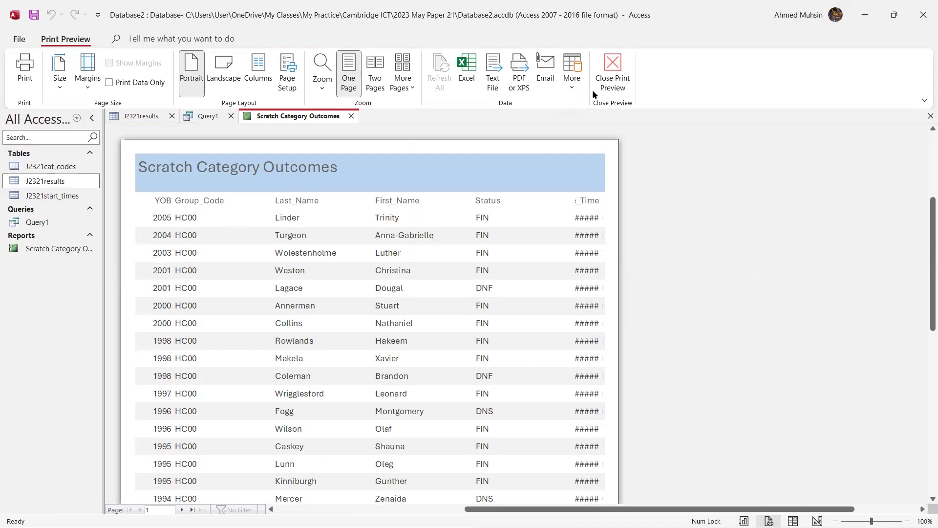
Switch the report from print preview to Layout View and check the field order required by Step 20.
{"action": "left_click", "coordinate": [613, 73]}
{"action": "left_click", "coordinate": [36, 93]}
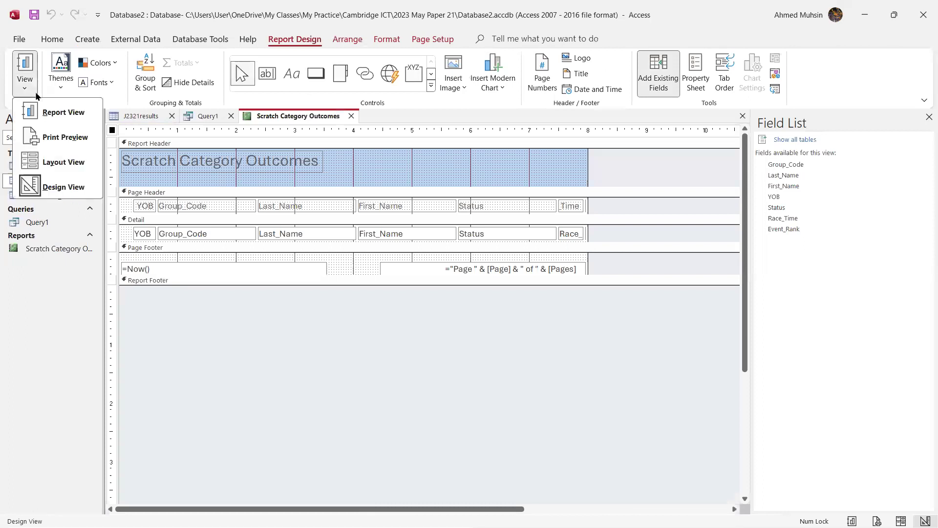
{"action": "left_click", "coordinate": [44, 160]}
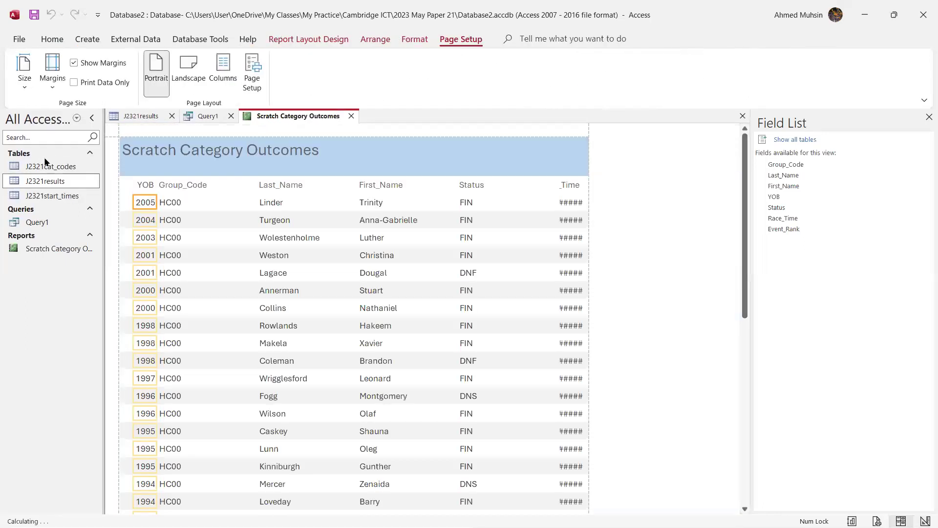
{"action": "key", "text": "alt+Tab"}
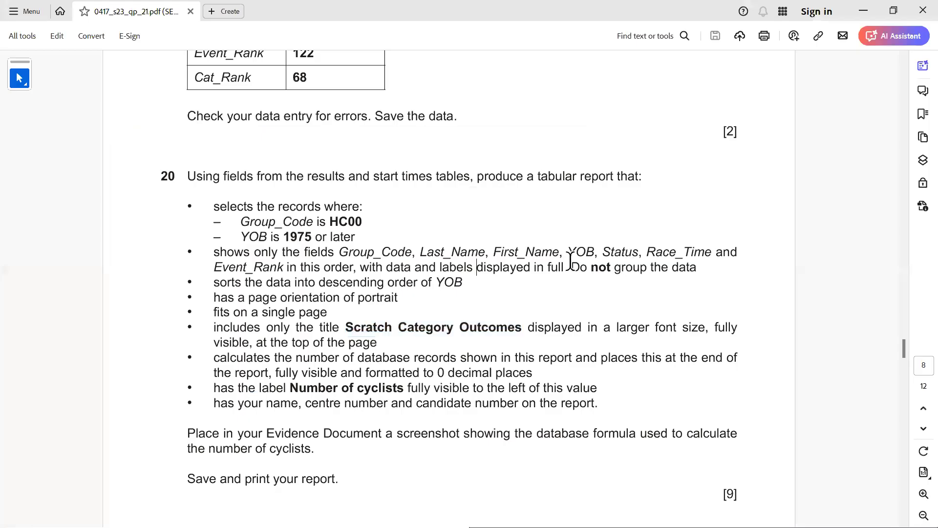
{"action": "key", "text": "alt+Tab"}
Move the YOB label and its data column between the First_Name and Status columns.
{"action": "left_click", "coordinate": [148, 189]}
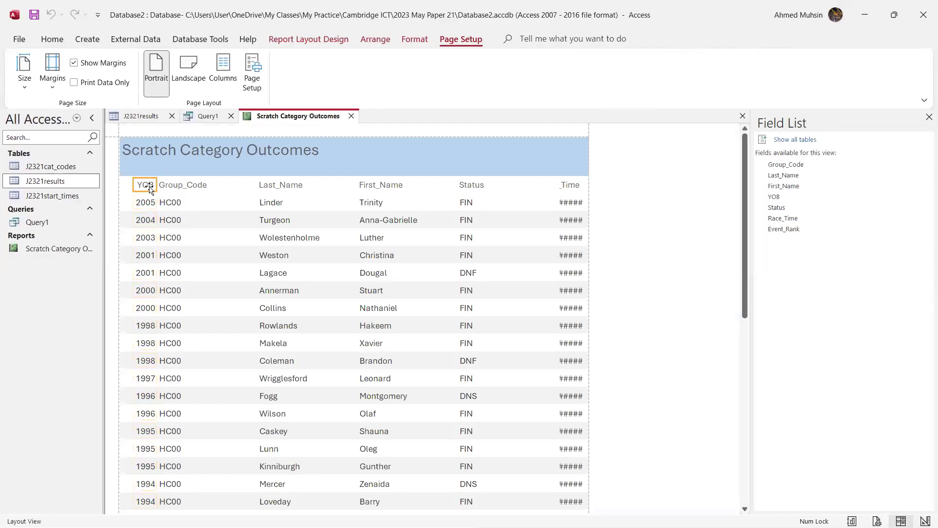
{"action": "left_click", "coordinate": [146, 197], "text": "ctrl"}
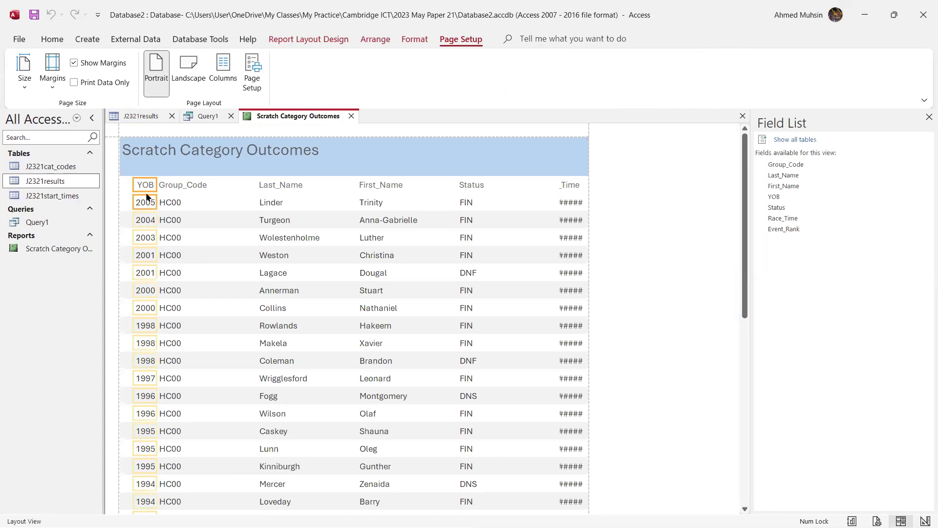
{"action": "left_click_drag", "start_coordinate": [145, 187], "coordinate": [432, 186]}
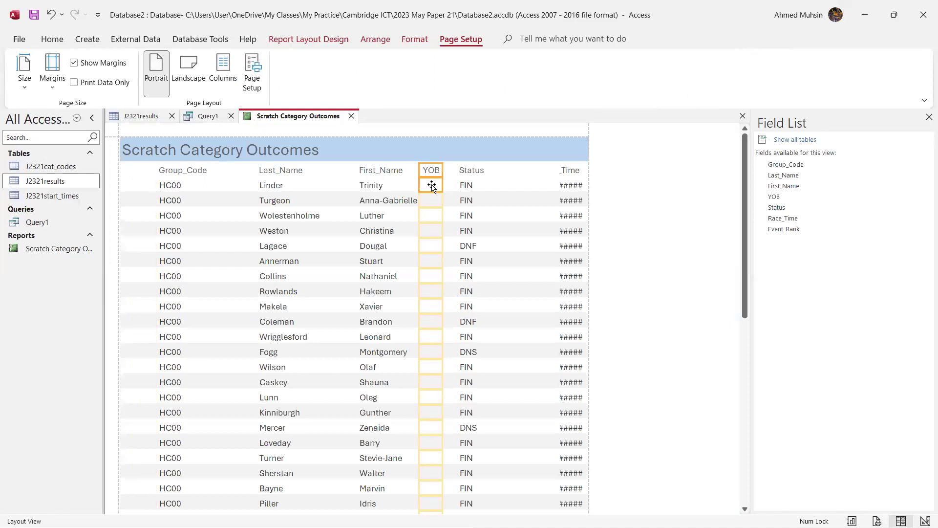
Move the Group_Code label and data column to the report's left margin and narrow it to just fit its heading.
{"action": "left_click", "coordinate": [190, 171]}
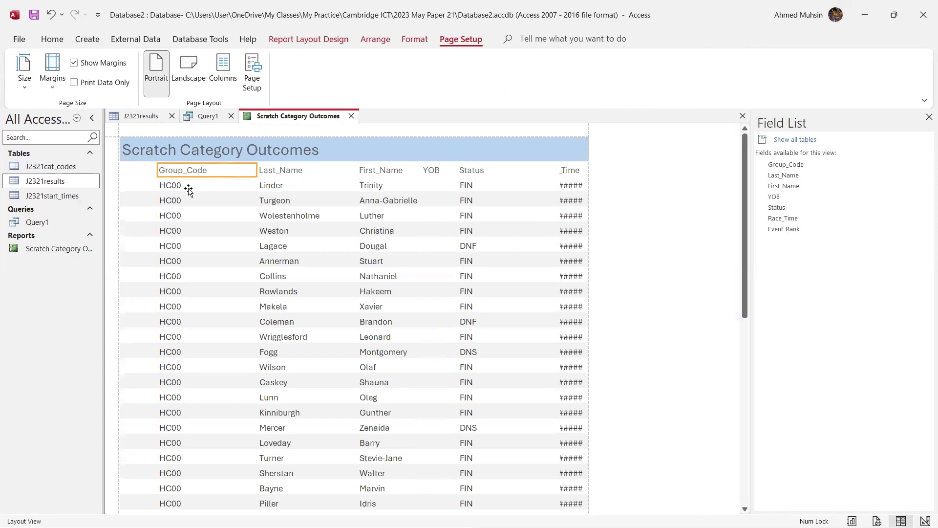
{"action": "left_click", "coordinate": [175, 188], "text": "shift"}
{"action": "key", "text": "Left"}
{"action": "key", "text": "Left"}
{"action": "key", "text": "Left"}
{"action": "key", "text": "Left"}
{"action": "key", "text": "Left"}
{"action": "key", "text": "Left"}
{"action": "key", "text": "Left"}
{"action": "key", "text": "Left"}
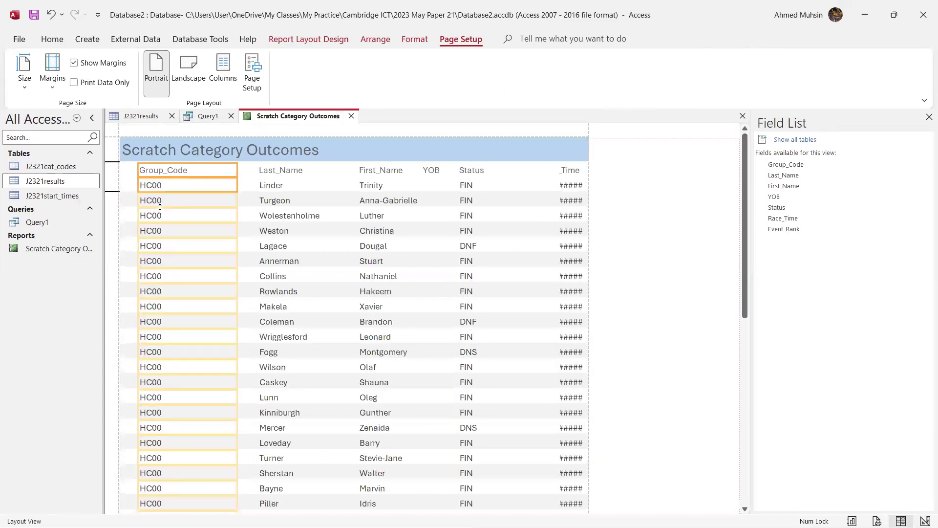
{"action": "key", "text": "Left"}
{"action": "key", "text": "Left"}
{"action": "key", "text": "Left"}
{"action": "key", "text": "Left"}
{"action": "key", "text": "Left"}
{"action": "key", "text": "Left"}
{"action": "key", "text": "Left"}
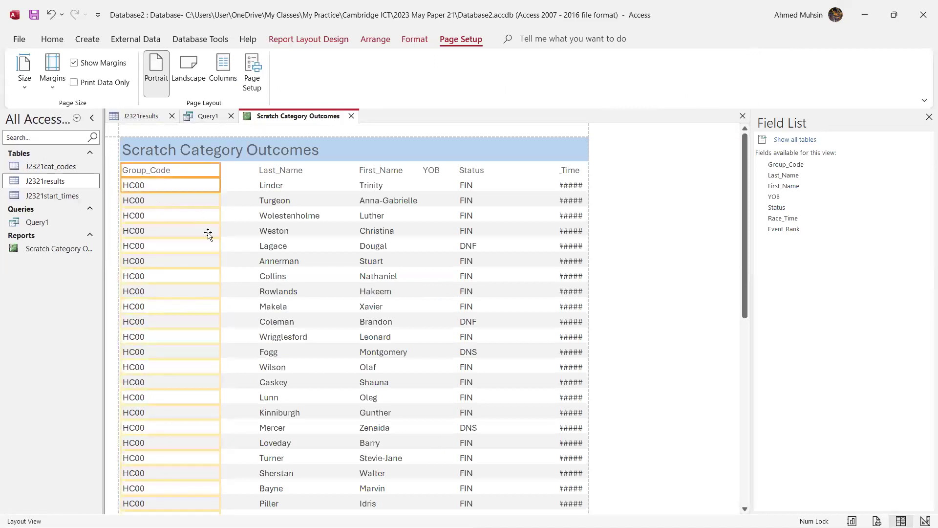
{"action": "left_click_drag", "start_coordinate": [218, 245], "coordinate": [184, 253]}
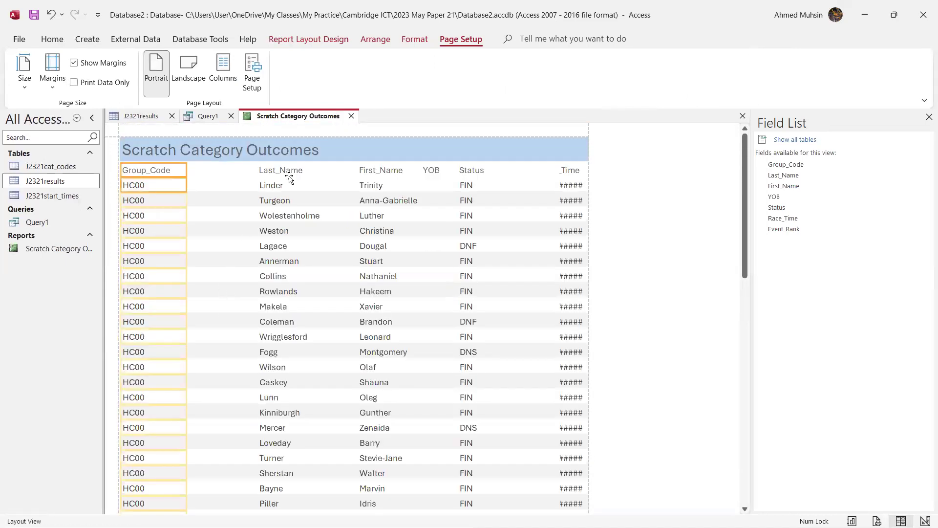
Move the Last_Name label and data column left so it sits directly beside the Group_Code column.
{"action": "left_click", "coordinate": [289, 178]}
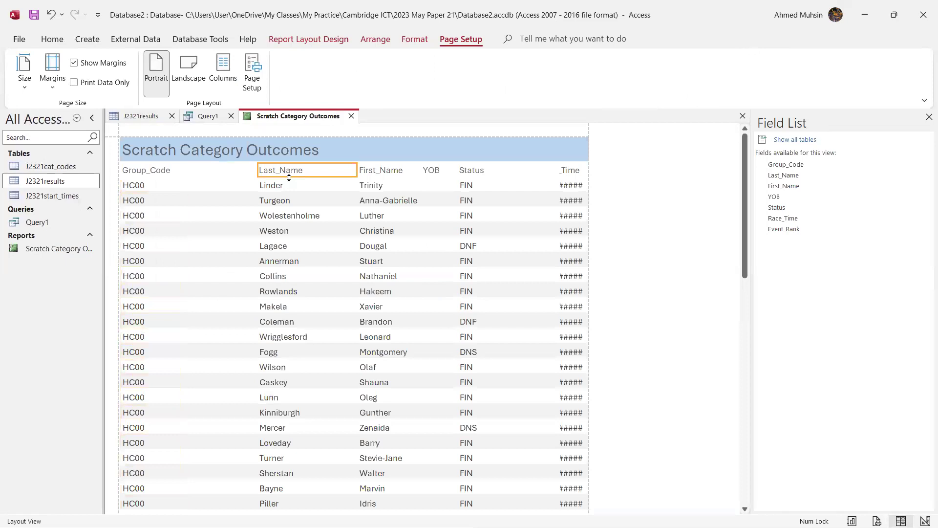
{"action": "left_click", "coordinate": [283, 186]}
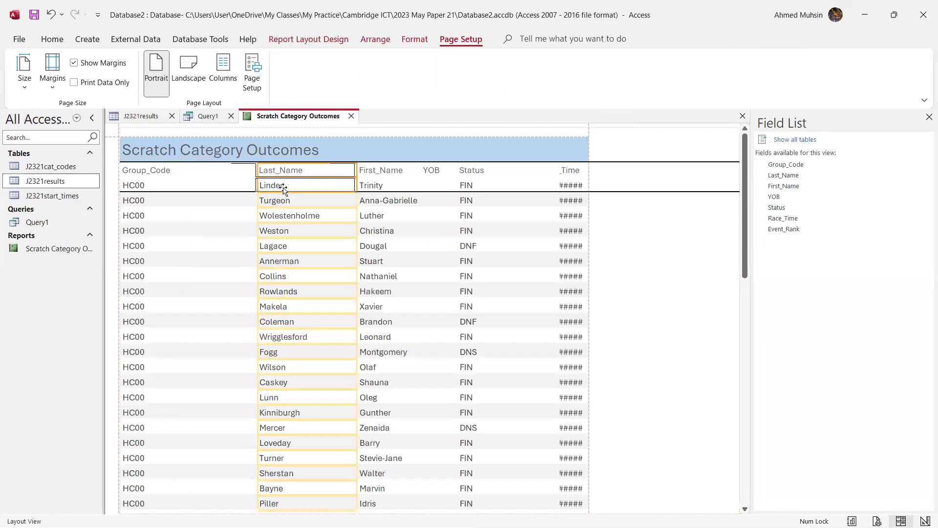
{"action": "left_click_drag", "start_coordinate": [283, 189], "coordinate": [210, 188]}
{"action": "scroll", "coordinate": [263, 277], "scroll_direction": "down", "scroll_amount": 4}
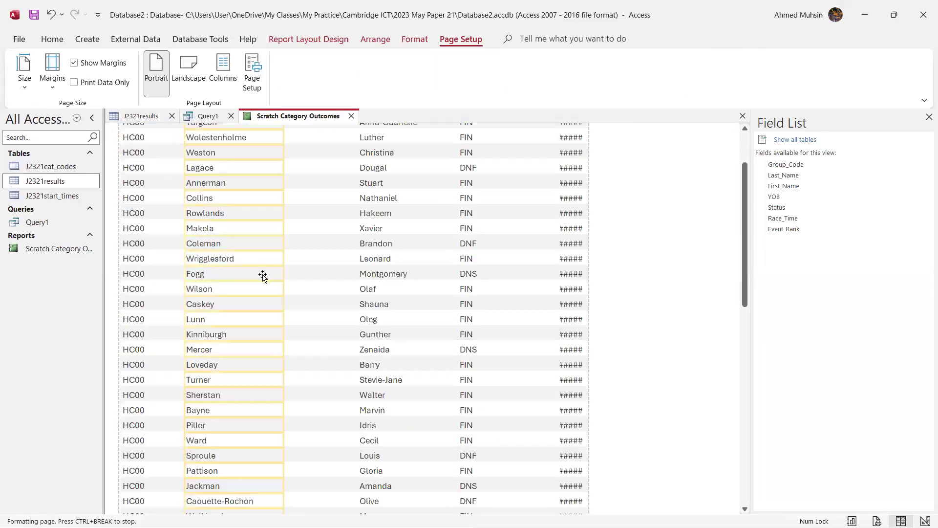
Move the First_Name heading and data together left until they sit close beside the Last_Name column.
{"action": "scroll", "coordinate": [263, 276], "scroll_direction": "up", "scroll_amount": 4}
{"action": "left_click", "coordinate": [380, 170]}
{"action": "left_click", "coordinate": [378, 186], "text": "shift"}
{"action": "key", "text": "Left"}
{"action": "key", "text": "Left"}
{"action": "key", "text": "Left"}
{"action": "key", "text": "Left"}
{"action": "key", "text": "Left"}
{"action": "key", "text": "Left"}
{"action": "key", "text": "Left"}
{"action": "key", "text": "Left"}
{"action": "key", "text": "Left"}
{"action": "key", "text": "Left"}
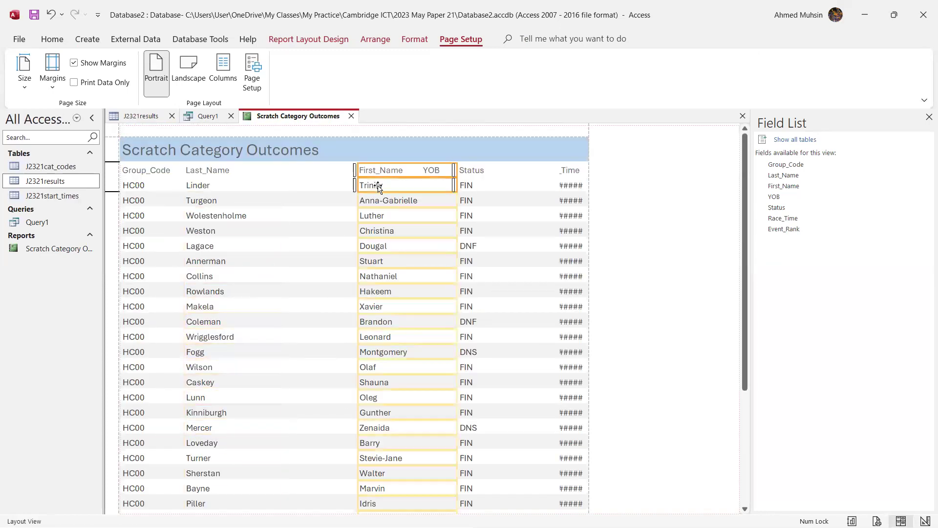
{"action": "key", "text": "Left"}
{"action": "key", "text": "Left"}
{"action": "key", "text": "Left"}
{"action": "key", "text": "Left"}
{"action": "key", "text": "Left"}
{"action": "key", "text": "Left"}
{"action": "key", "text": "Left"}
{"action": "key", "text": "Left"}
{"action": "key", "text": "Left"}
{"action": "key", "text": "Left"}
{"action": "key", "text": "Left"}
{"action": "key", "text": "Left"}
{"action": "key", "text": "Left"}
{"action": "key", "text": "Left"}
{"action": "key", "text": "Left"}
{"action": "key", "text": "Left"}
{"action": "key", "text": "Left"}
{"action": "key", "text": "Left"}
{"action": "key", "text": "Left"}
{"action": "key", "text": "Left"}
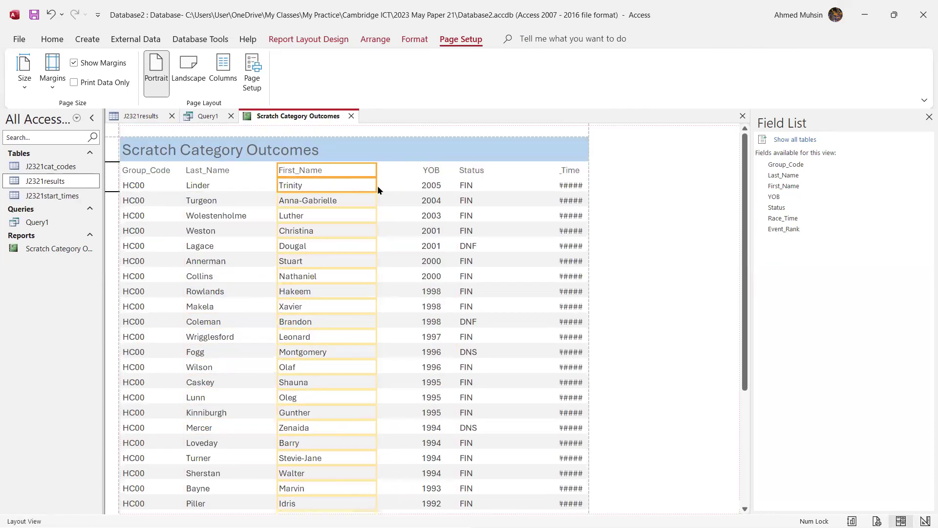
{"action": "key", "text": "Left"}
{"action": "key", "text": "Left"}
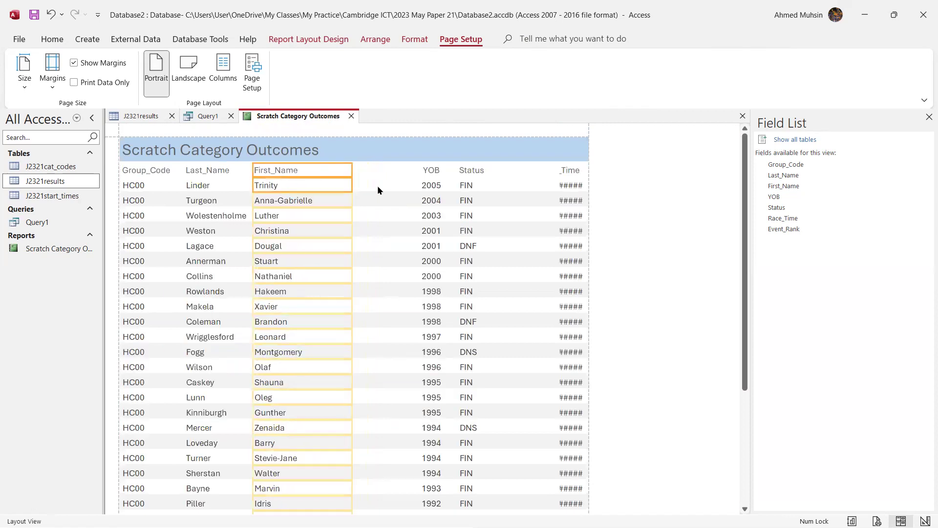
Move the YOB heading and data together left so they sit close beside the First_Name column.
{"action": "left_click", "coordinate": [430, 172]}
{"action": "left_click", "coordinate": [432, 186], "text": "shift"}
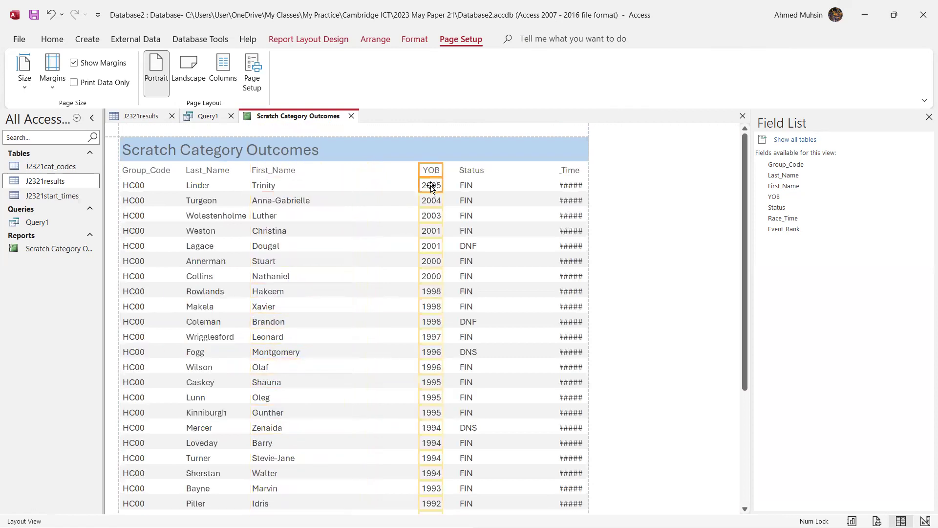
{"action": "key", "text": "Left"}
{"action": "key", "text": "Left"}
{"action": "key", "text": "Left"}
{"action": "key", "text": "Left"}
{"action": "key", "text": "Left"}
{"action": "key", "text": "Left"}
{"action": "key", "text": "Left"}
{"action": "key", "text": "Left"}
{"action": "key", "text": "Left"}
{"action": "key", "text": "Left"}
{"action": "key", "text": "Left"}
{"action": "key", "text": "Left"}
{"action": "key", "text": "Left"}
{"action": "key", "text": "Left"}
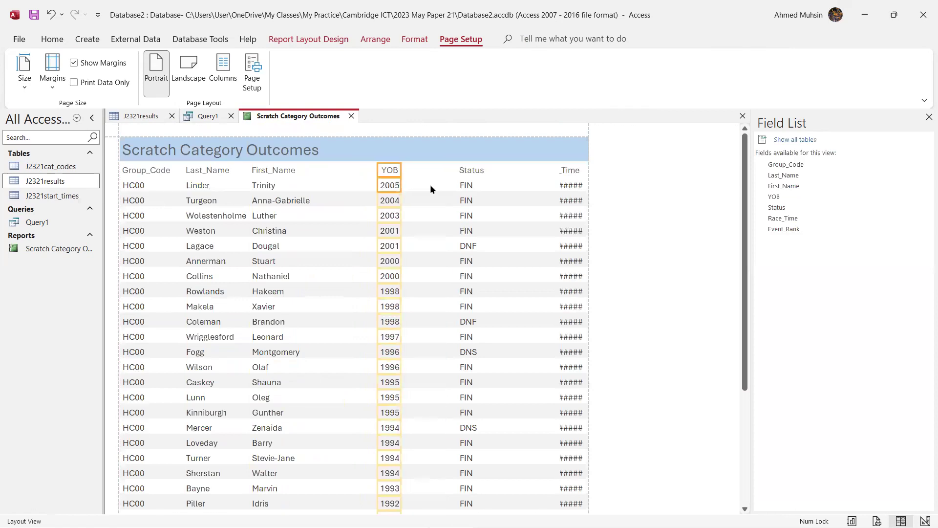
{"action": "key", "text": "Left"}
{"action": "key", "text": "Left"}
{"action": "key", "text": "Left"}
{"action": "key", "text": "Left"}
{"action": "key", "text": "Left"}
{"action": "key", "text": "Left"}
{"action": "key", "text": "Left"}
{"action": "key", "text": "Left"}
{"action": "key", "text": "Left"}
{"action": "key", "text": "Left"}
{"action": "key", "text": "Left"}
{"action": "key", "text": "Left"}
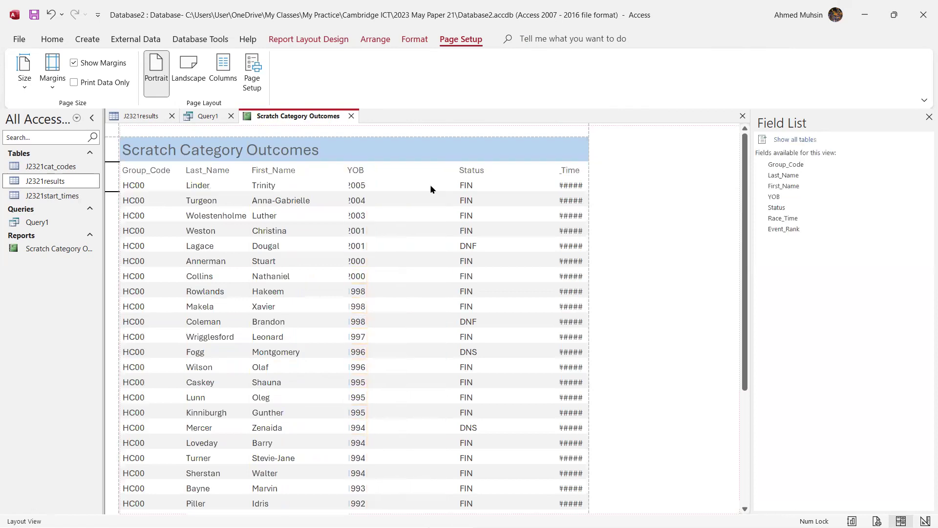
Move the Status heading and data together left, nearer to the YOB column.
{"action": "left_click", "coordinate": [470, 171]}
{"action": "left_click", "coordinate": [467, 186], "text": "shift"}
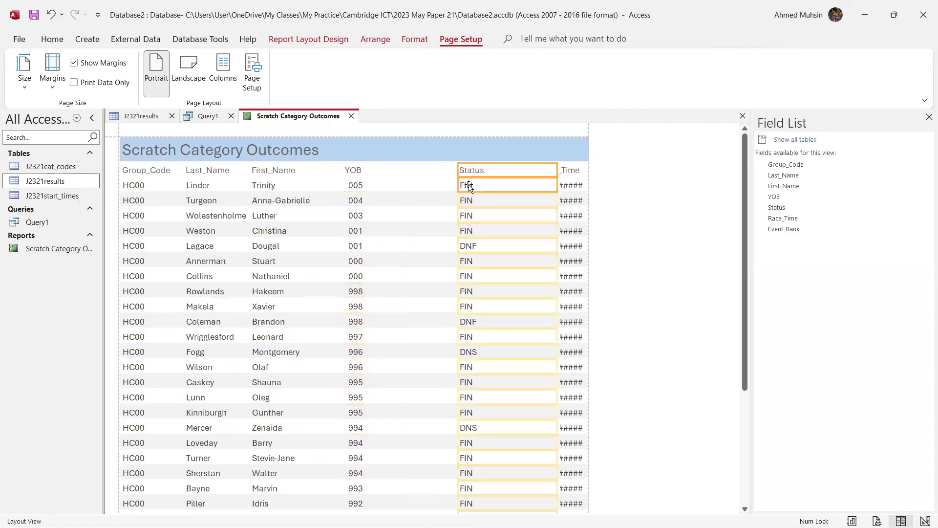
{"action": "key", "text": "Left"}
{"action": "key", "text": "Left"}
{"action": "key", "text": "Left"}
{"action": "key", "text": "Left"}
{"action": "key", "text": "Left"}
{"action": "key", "text": "Left"}
{"action": "key", "text": "Left"}
{"action": "key", "text": "Left"}
{"action": "key", "text": "Left"}
{"action": "key", "text": "Left"}
{"action": "key", "text": "Left"}
{"action": "key", "text": "Left"}
{"action": "key", "text": "Left"}
{"action": "key", "text": "Left"}
{"action": "key", "text": "Left"}
{"action": "key", "text": "Left"}
{"action": "key", "text": "Left"}
{"action": "key", "text": "Left"}
{"action": "key", "text": "Left"}
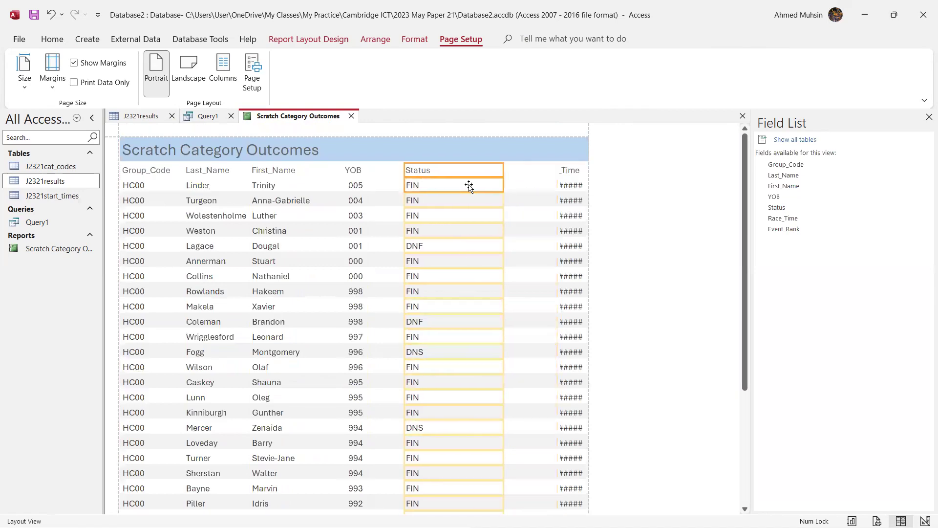
Widen the Race_Time heading and data so they show in full, and shift the column slightly left.
{"action": "left_click", "coordinate": [567, 170]}
{"action": "left_click_drag", "start_coordinate": [556, 171], "coordinate": [512, 184]}
{"action": "left_click", "coordinate": [567, 185]}
{"action": "left_click", "coordinate": [549, 173]}
{"action": "left_click", "coordinate": [551, 185], "text": "shift"}
{"action": "key", "text": "Left"}
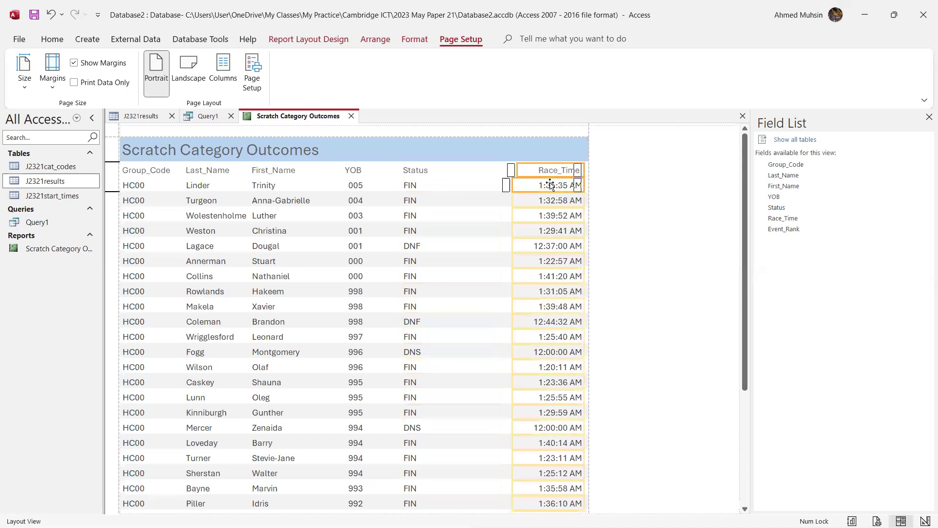
{"action": "left_click", "coordinate": [727, 233]}
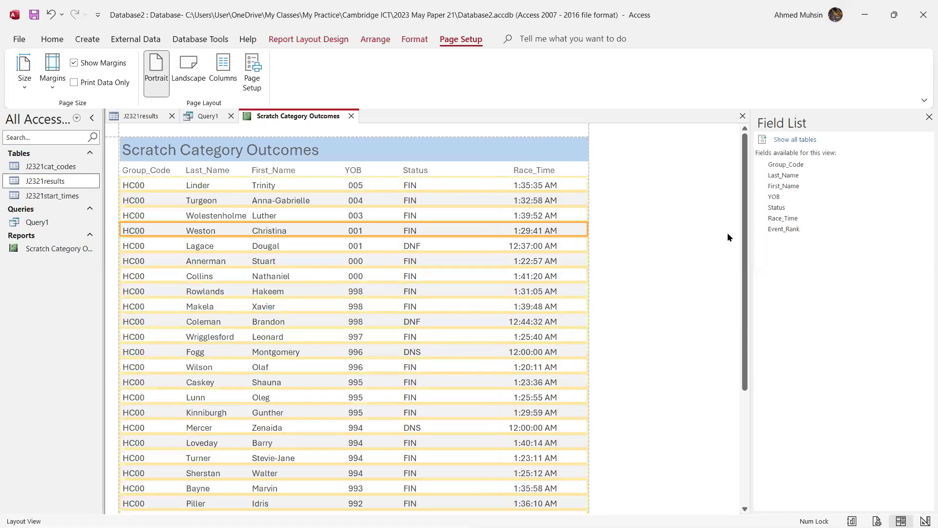
Adjust the adjoining edges of the First_Name and Last_Name data so the longest surnames show in full.
{"action": "scroll", "coordinate": [666, 246], "scroll_direction": "down", "scroll_amount": 5}
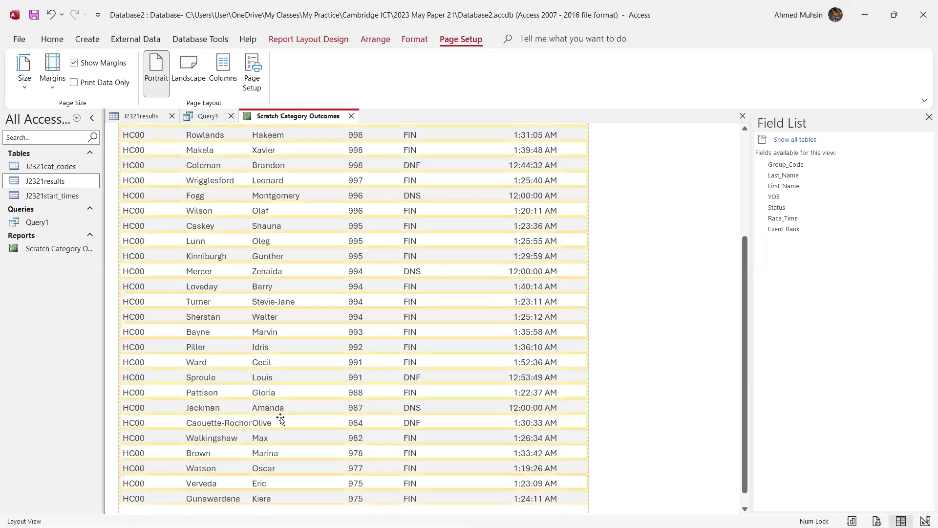
{"action": "left_click", "coordinate": [319, 300]}
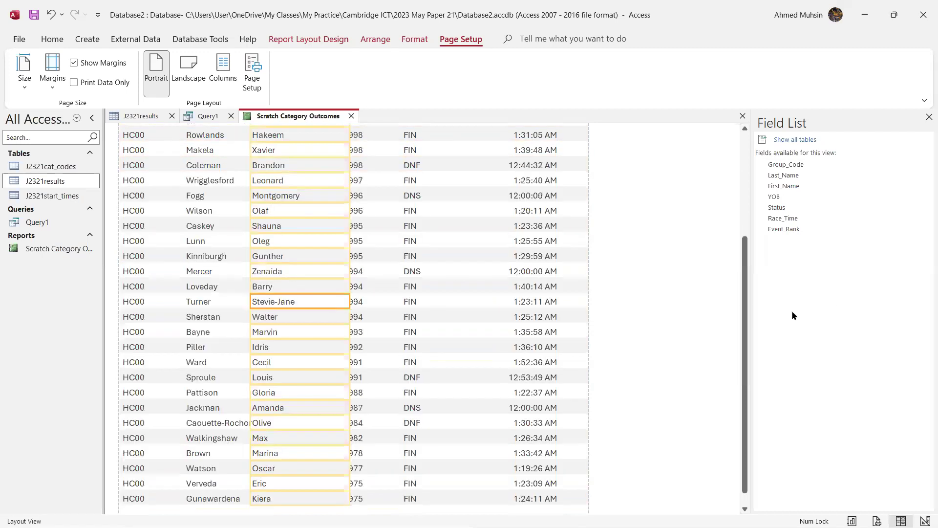
{"action": "scroll", "coordinate": [409, 256], "scroll_direction": "up", "scroll_amount": 5}
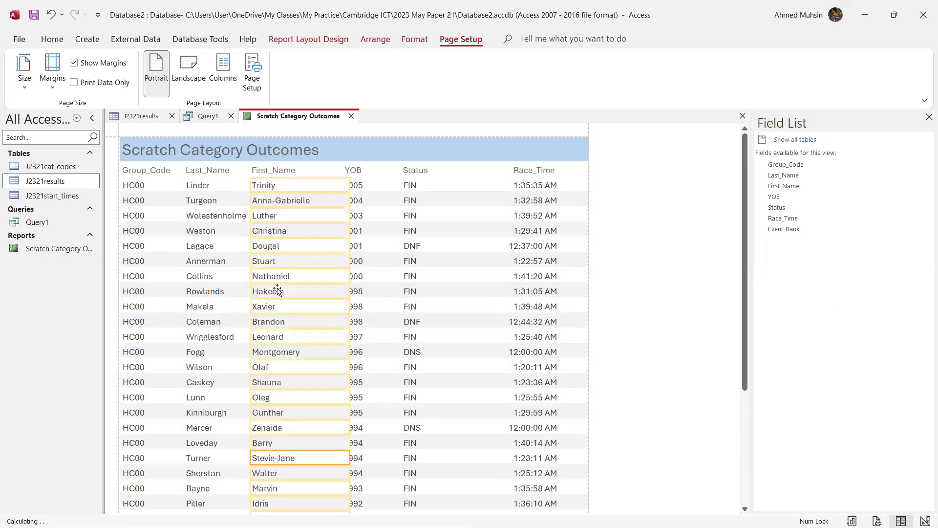
{"action": "left_click_drag", "start_coordinate": [250, 336], "coordinate": [260, 339]}
{"action": "scroll", "coordinate": [248, 352], "scroll_direction": "down", "scroll_amount": 5}
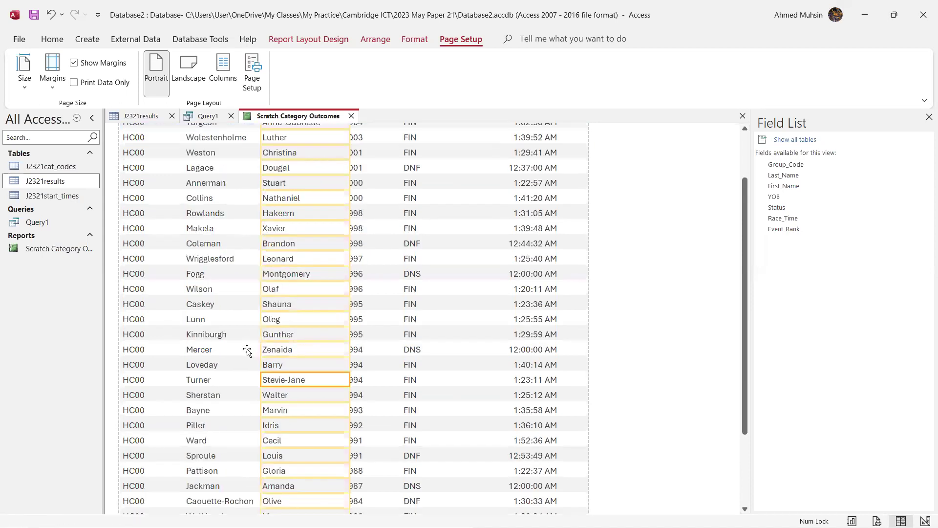
{"action": "left_click", "coordinate": [235, 448]}
{"action": "left_click_drag", "start_coordinate": [258, 450], "coordinate": [289, 455]}
{"action": "left_click", "coordinate": [662, 366]}
{"action": "scroll", "coordinate": [698, 304], "scroll_direction": "up", "scroll_amount": 5}
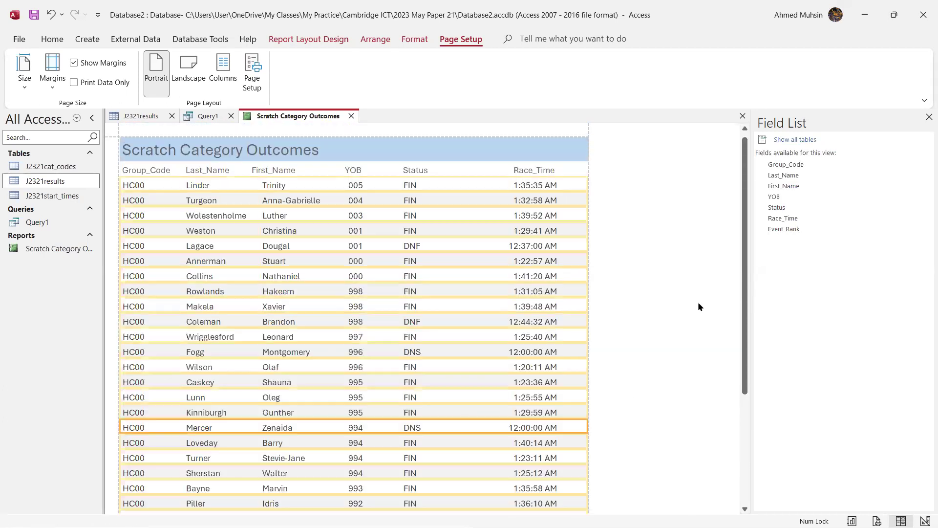
Consult question 20 in the exam PDF and add a Count Records total under the First_Name data in the Access report.
{"action": "key", "text": "alt+Tab"}
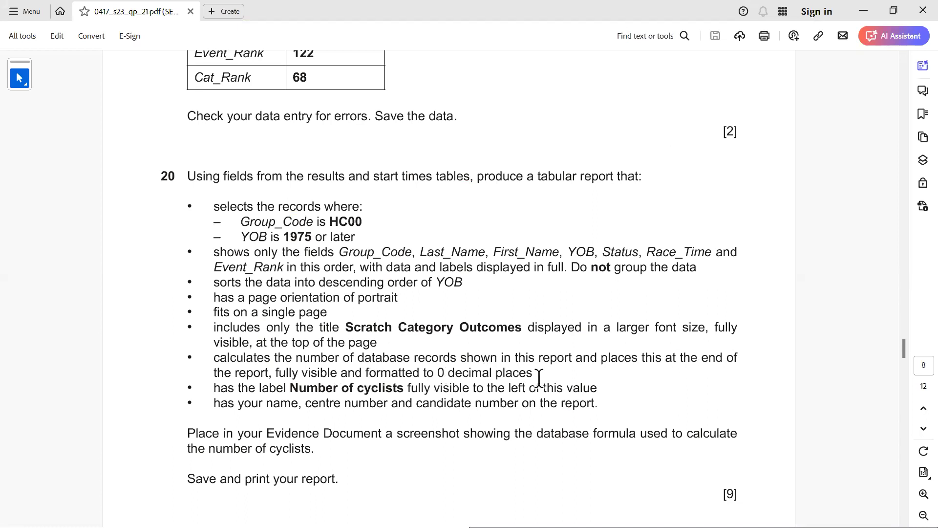
{"action": "key", "text": "alt+Tab"}
{"action": "left_click", "coordinate": [350, 223]}
{"action": "left_click", "coordinate": [583, 259]}
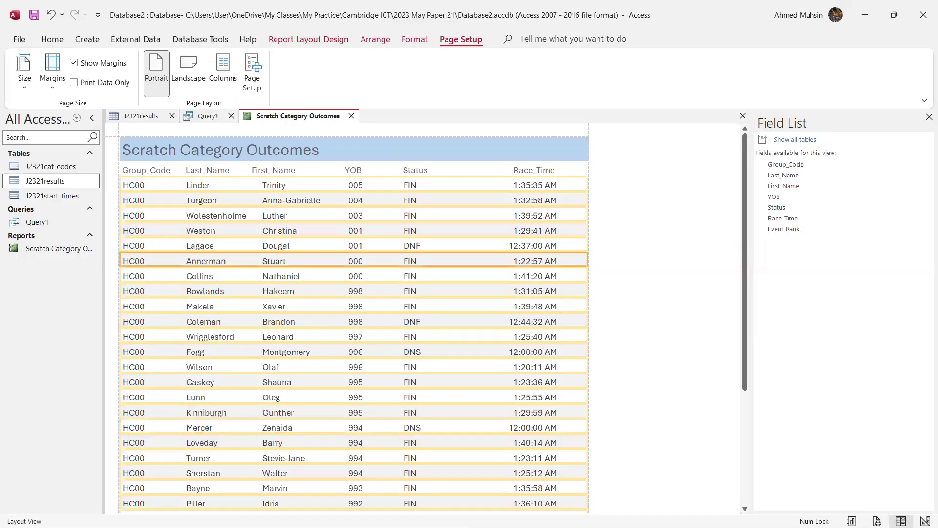
{"action": "left_click", "coordinate": [277, 186]}
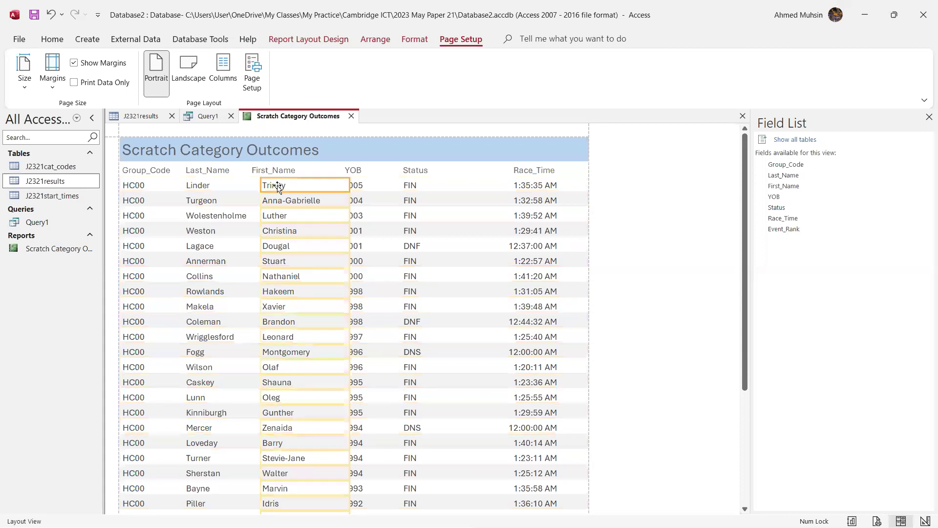
{"action": "left_click", "coordinate": [291, 44]}
{"action": "left_click", "coordinate": [194, 63]}
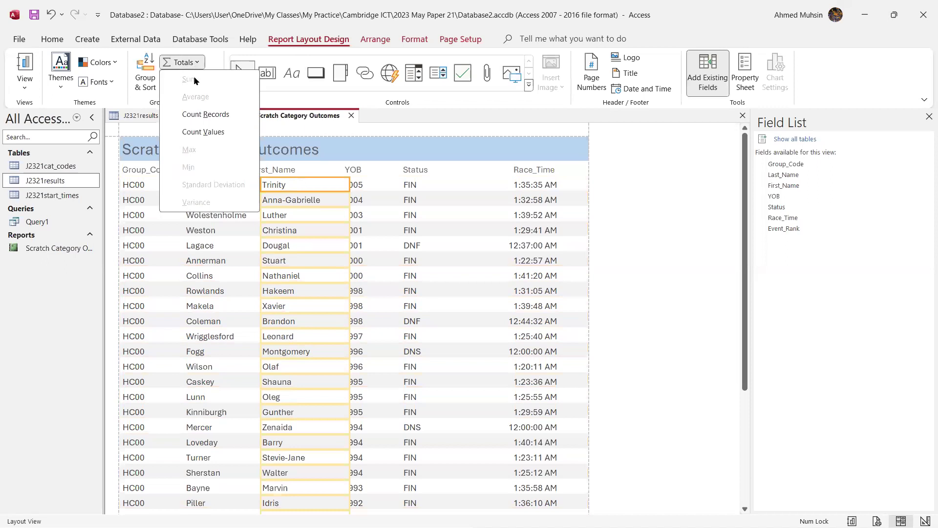
{"action": "left_click", "coordinate": [196, 64]}
{"action": "left_click", "coordinate": [198, 65]}
{"action": "left_click", "coordinate": [198, 115]}
{"action": "scroll", "coordinate": [398, 274], "scroll_direction": "down", "scroll_amount": 6}
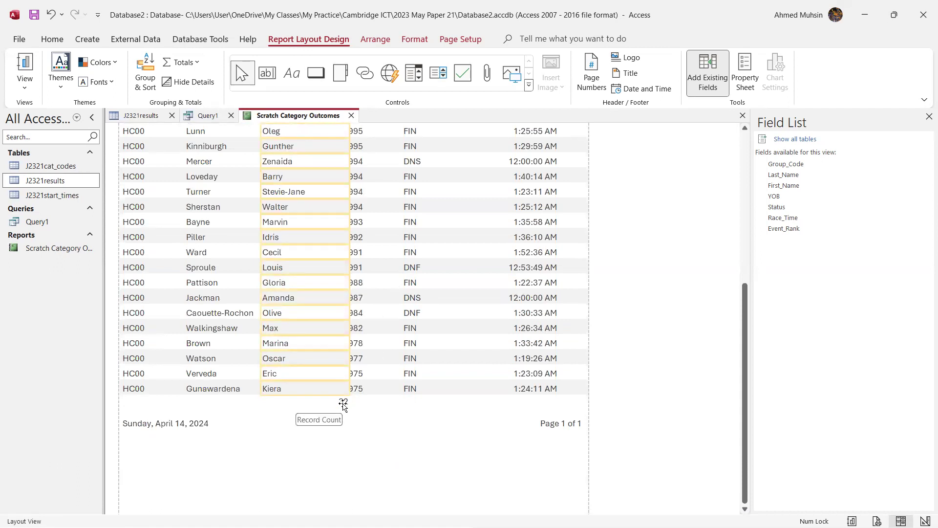
Switch to the exam PDF and read question 20's requirement for the label beside the record count.
{"action": "key", "text": "alt+Tab"}
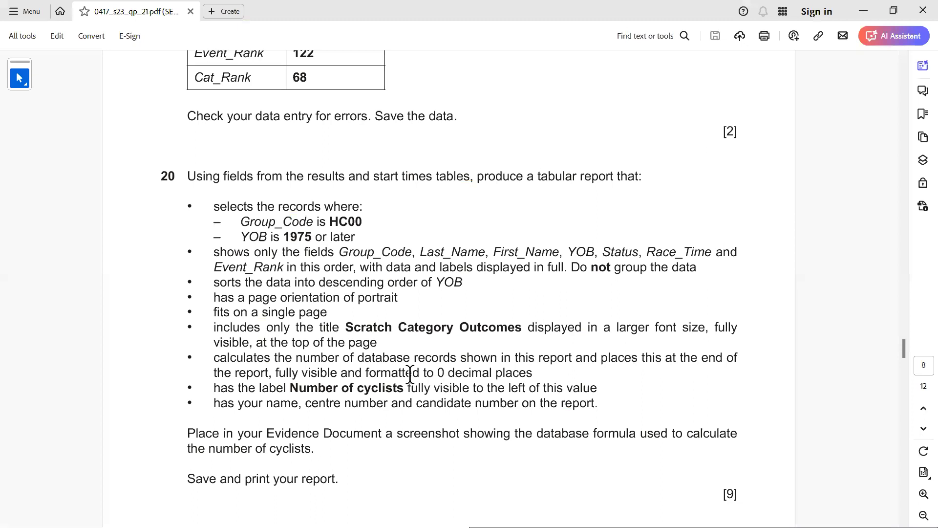
{"action": "left_click_drag", "start_coordinate": [238, 387], "coordinate": [615, 386]}
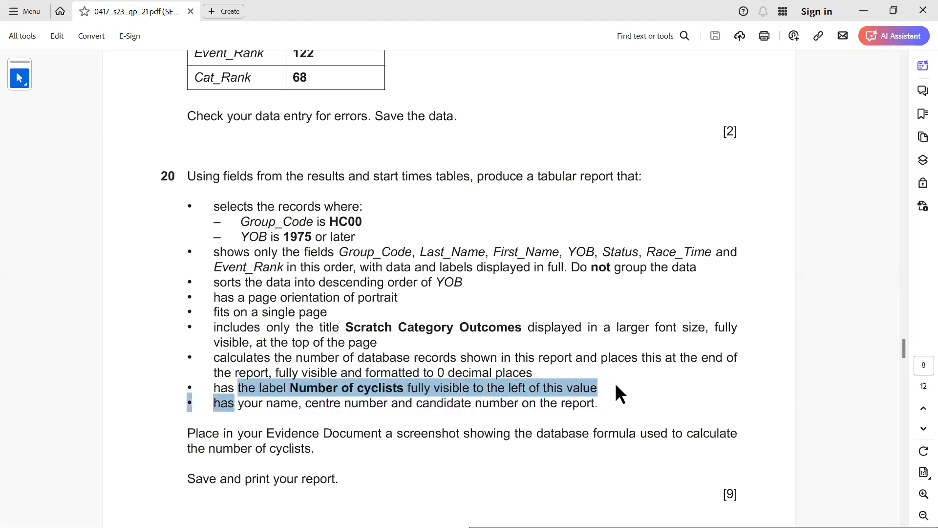
{"action": "key", "text": "alt+Tab"}
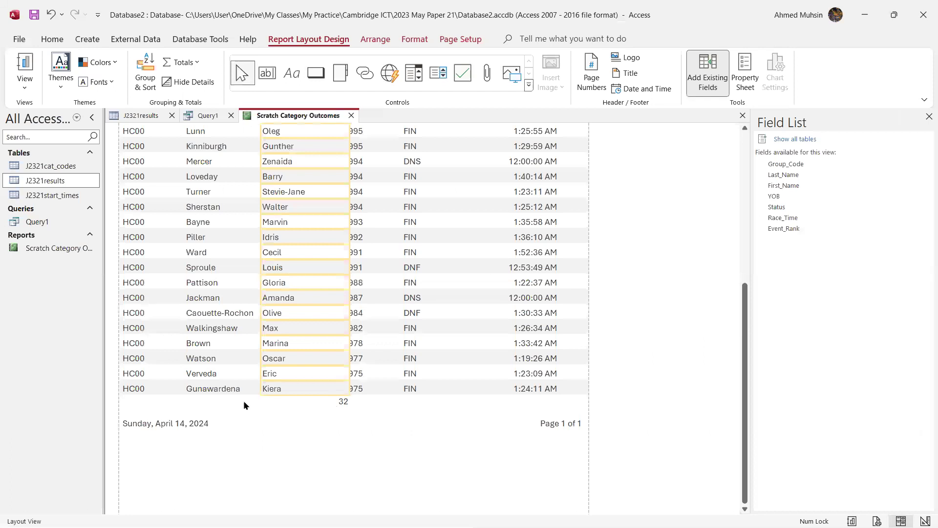
{"action": "key", "text": "alt+Tab"}
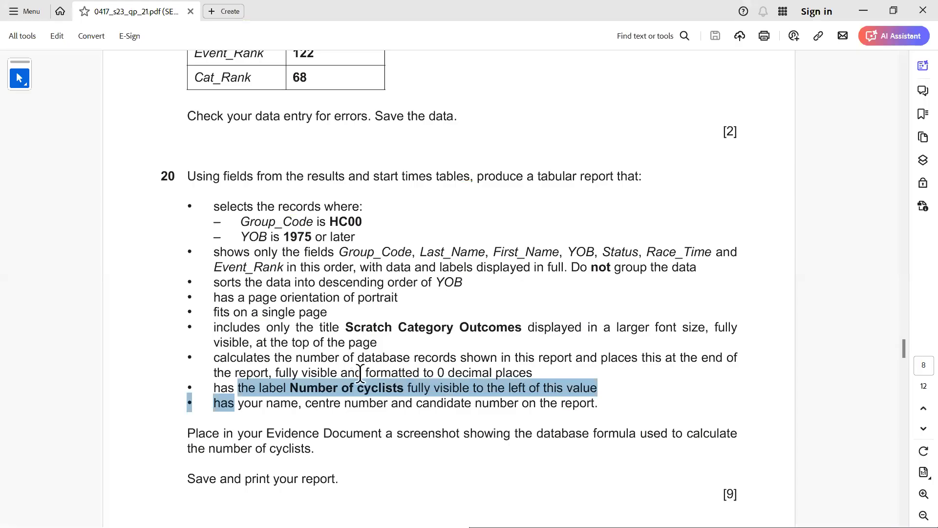
{"action": "key", "text": "alt+Tab"}
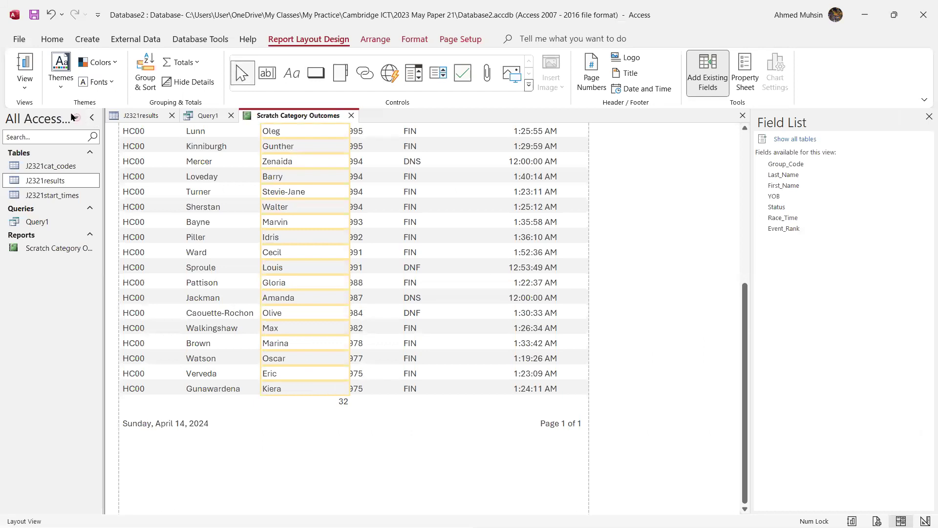
Open the report in Design View and increase the height of the report footer.
{"action": "left_click", "coordinate": [27, 94]}
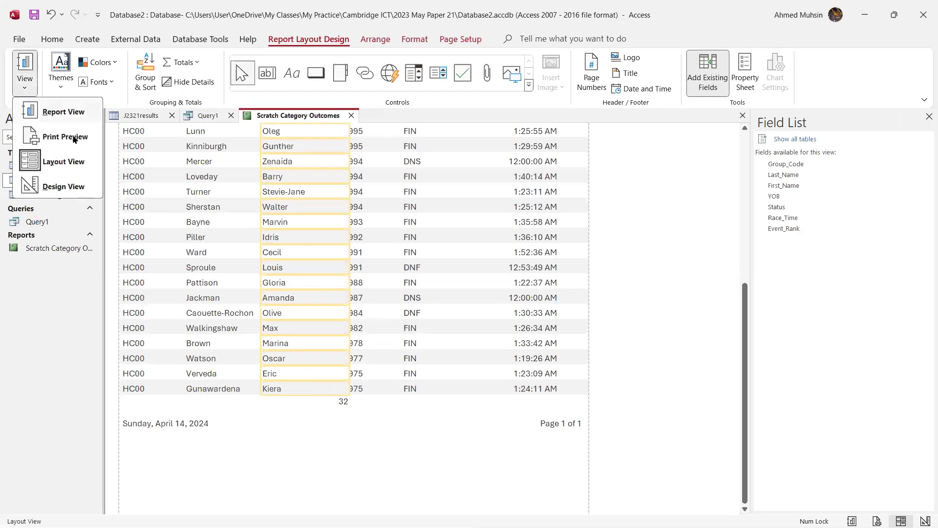
{"action": "left_click", "coordinate": [64, 187]}
{"action": "left_click", "coordinate": [300, 271]}
{"action": "left_click_drag", "start_coordinate": [360, 278], "coordinate": [360, 288]}
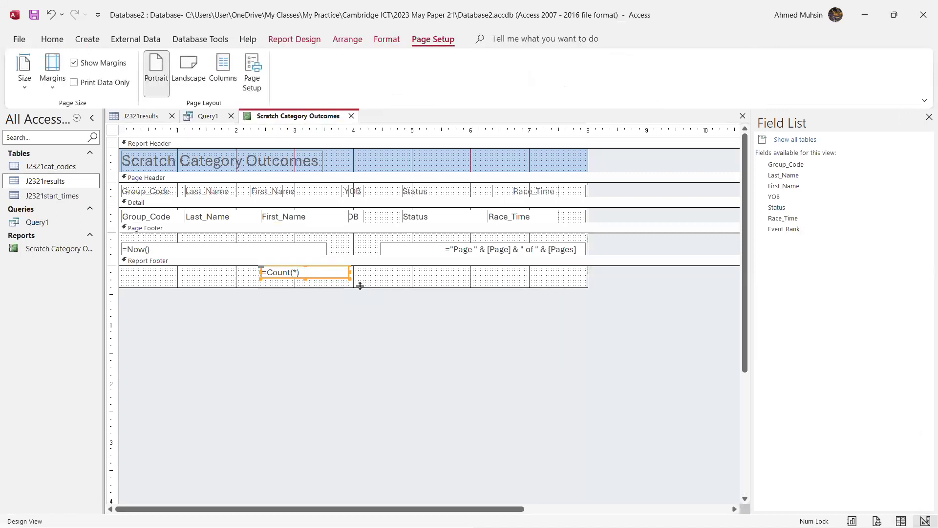
Add a label reading "Number of Cyclists" directly left of the =Count(*) box in the report footer.
{"action": "left_click", "coordinate": [270, 41]}
{"action": "left_click", "coordinate": [288, 76]}
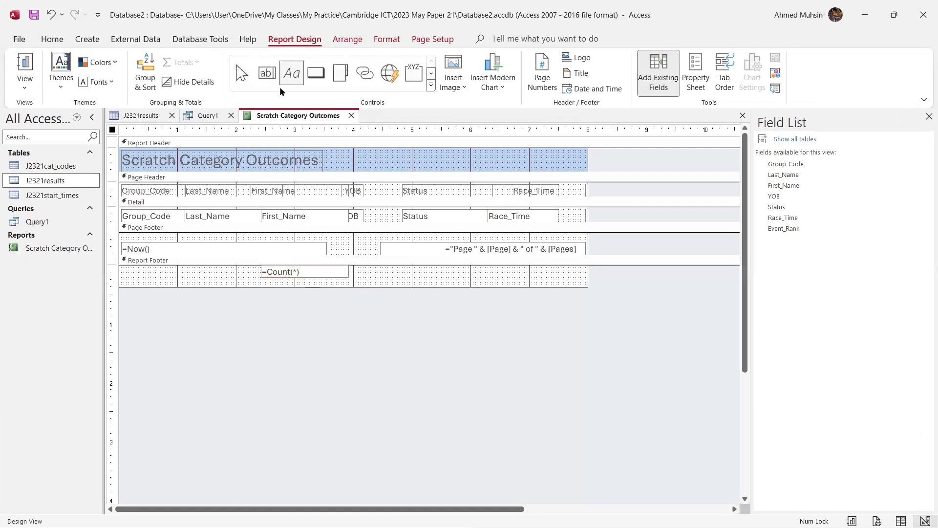
{"action": "left_click_drag", "start_coordinate": [179, 267], "coordinate": [261, 280]}
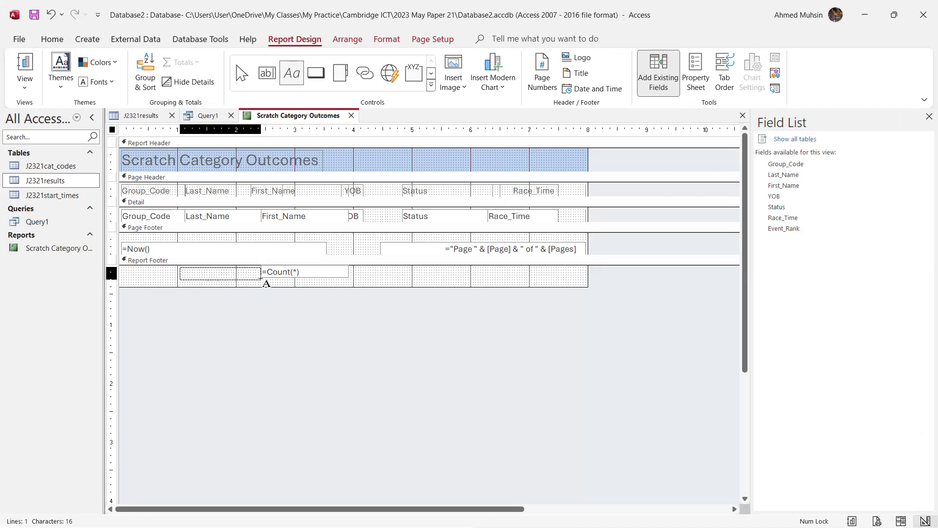
{"action": "type", "text": "Numbe"}
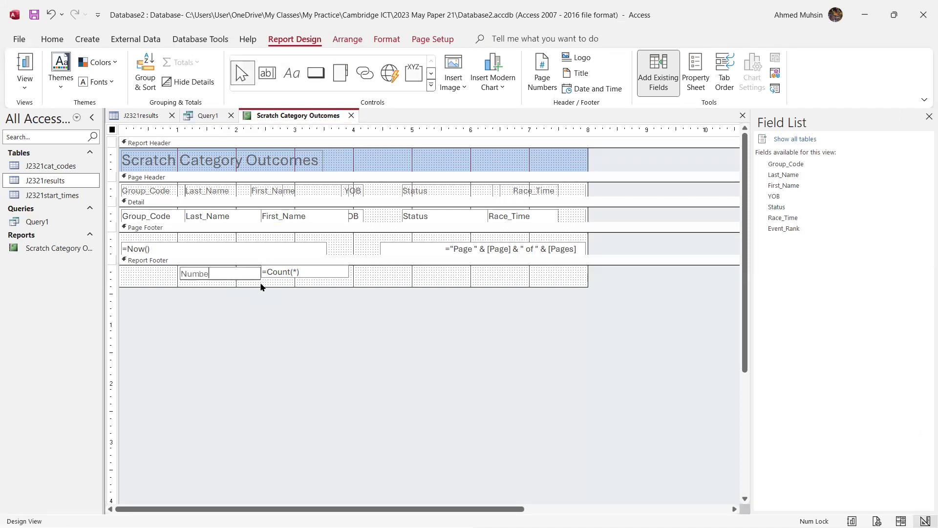
{"action": "type", "text": "r of Cyclists"}
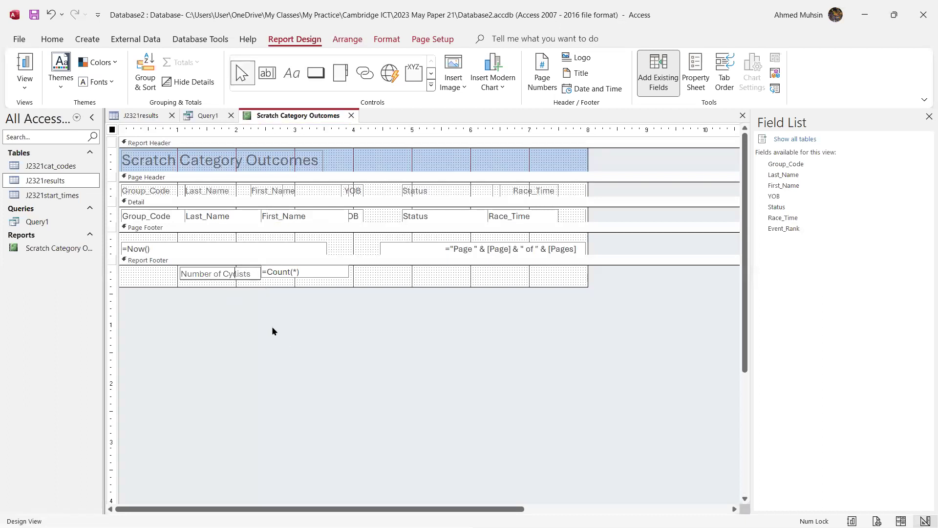
{"action": "key", "text": "BackSpace"}
{"action": "key", "text": "BackSpace"}
{"action": "key", "text": "Delete"}
{"action": "key", "text": "Delete"}
{"action": "key", "text": "Delete"}
{"action": "key", "text": "Delete"}
{"action": "key", "text": "BackSpace"}
{"action": "key", "text": "Delete"}
{"action": "type", "text": "Cyclists"}
{"action": "key", "text": "Return"}
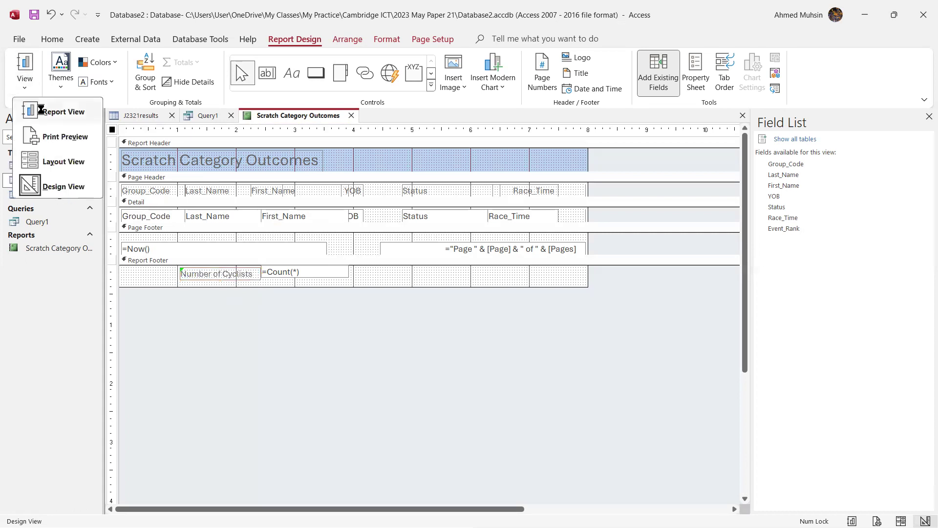
Show the report in Report View and check its final rows and count label against question 20 in the exam PDF.
{"action": "left_click", "coordinate": [30, 111]}
{"action": "scroll", "coordinate": [359, 334], "scroll_direction": "down", "scroll_amount": 5}
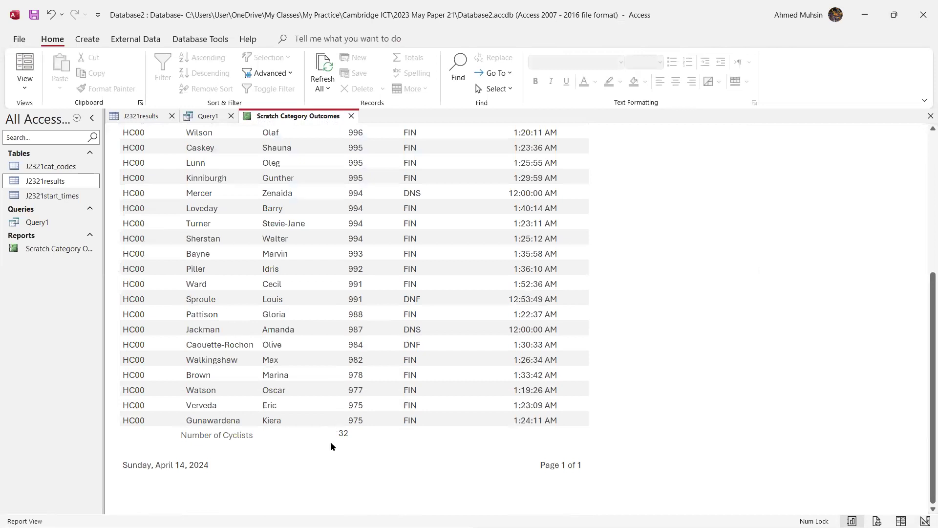
{"action": "key", "text": "alt+Tab"}
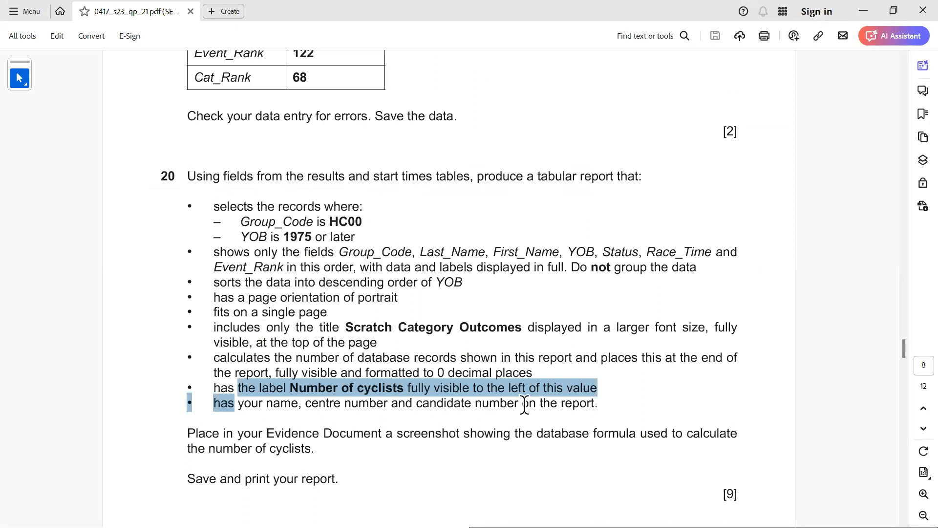
{"action": "key", "text": "alt+Tab"}
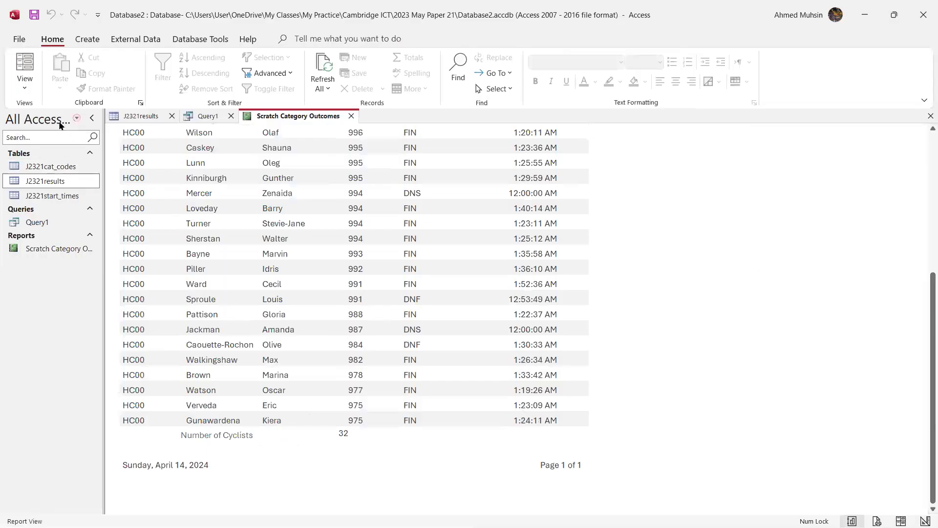
Open the Scratch Category Outcomes report in Design View and increase the height of the page footer.
{"action": "left_click", "coordinate": [25, 87]}
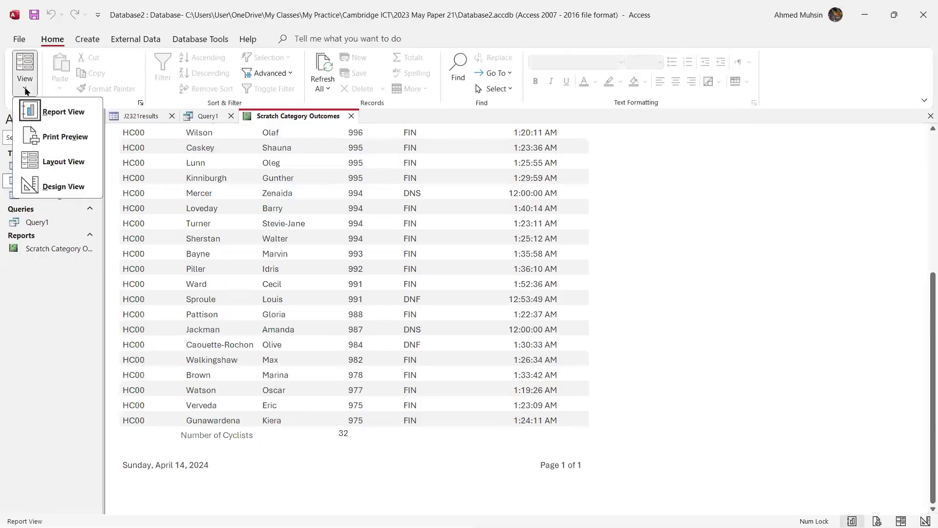
{"action": "left_click", "coordinate": [51, 187]}
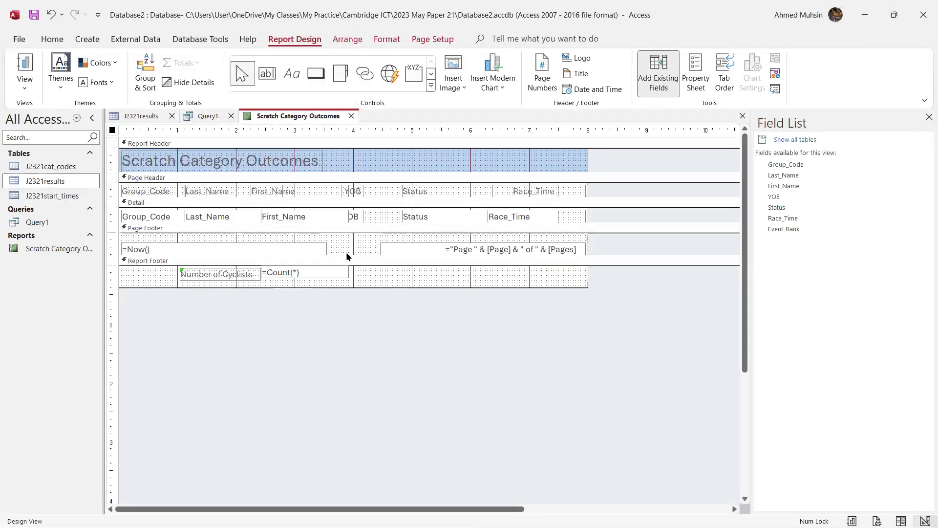
{"action": "left_click_drag", "start_coordinate": [347, 256], "coordinate": [348, 301]}
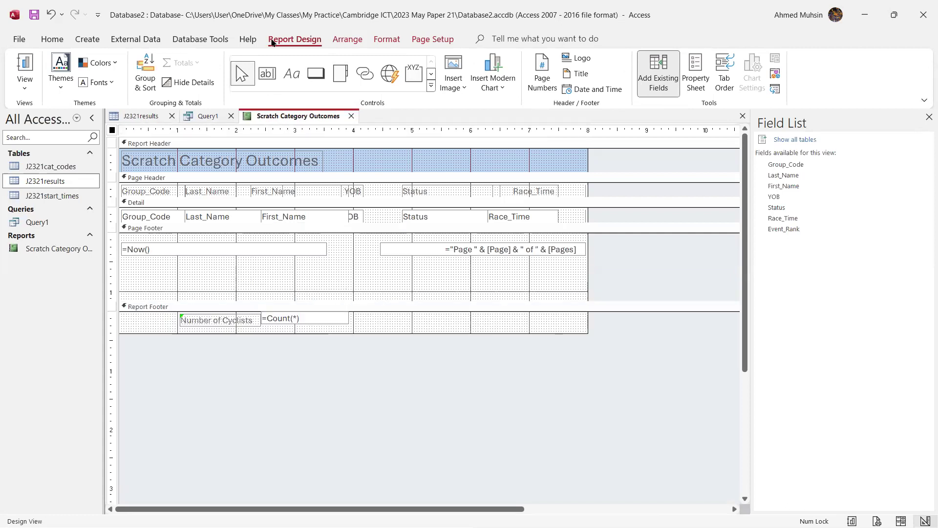
Add a label with the candidate's name, centre number and candidate number in the page footer, below the date and page number boxes.
{"action": "left_click", "coordinate": [291, 74]}
{"action": "left_click_drag", "start_coordinate": [269, 262], "coordinate": [453, 293]}
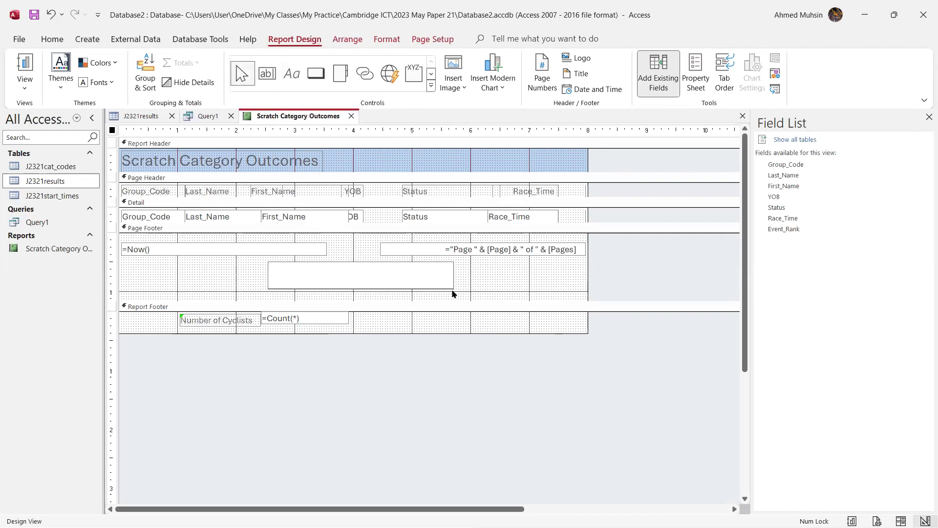
{"action": "key", "text": "alt+Tab"}
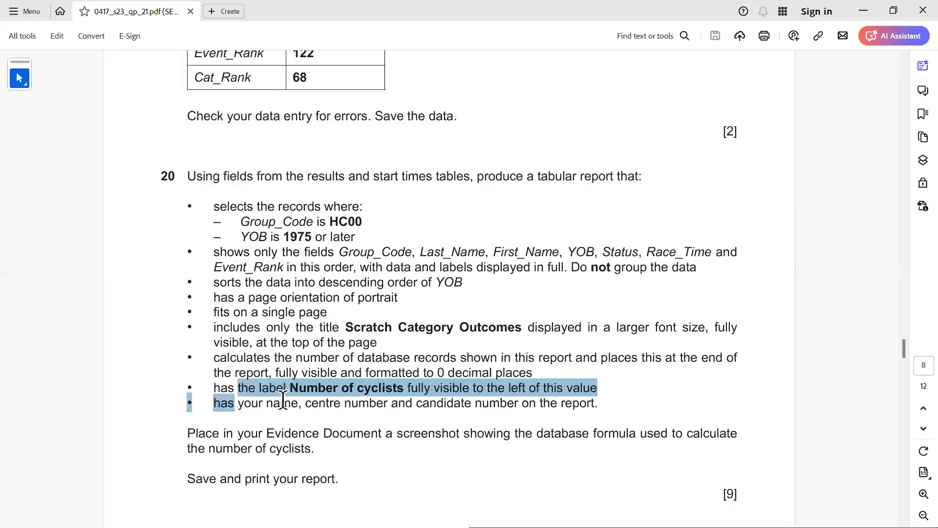
{"action": "key", "text": "alt+Tab"}
{"action": "type", "text": "Ahmed, 1234, 1234"}
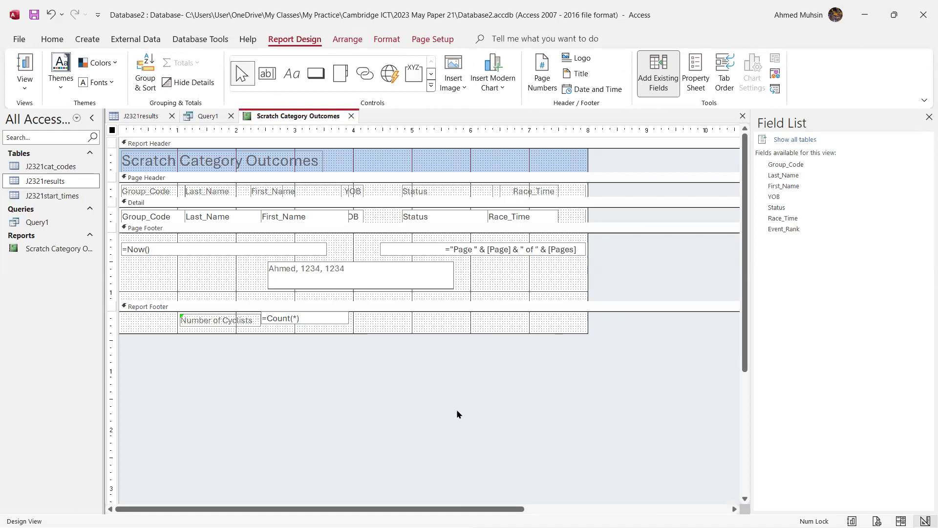
Show the report in Report View and check its footer against question 20's remaining requirements in the exam PDF.
{"action": "left_click", "coordinate": [21, 90]}
{"action": "left_click", "coordinate": [37, 112]}
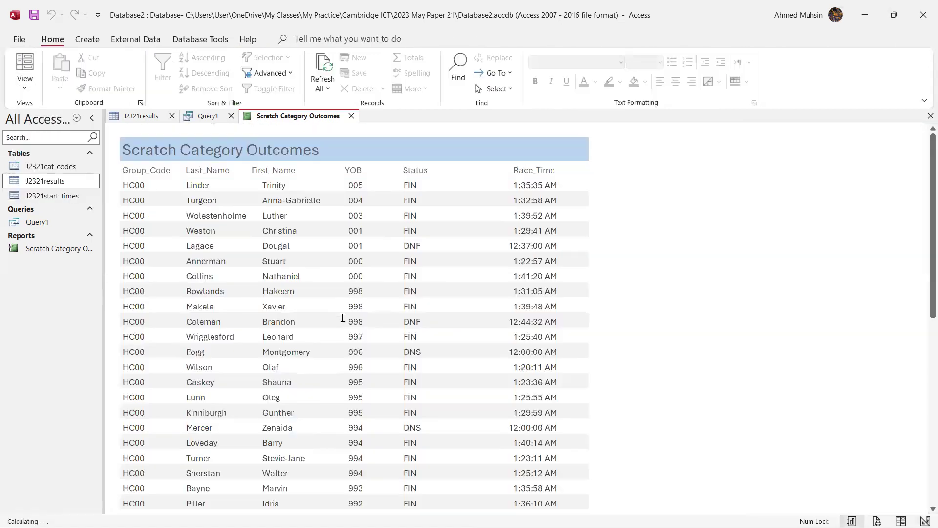
{"action": "scroll", "coordinate": [343, 318], "scroll_direction": "down", "scroll_amount": 7}
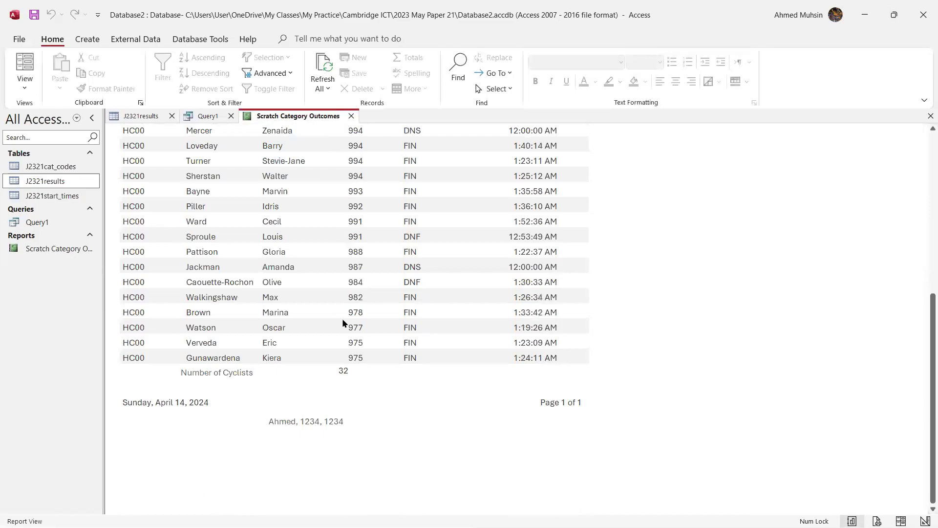
{"action": "key", "text": "alt+Tab"}
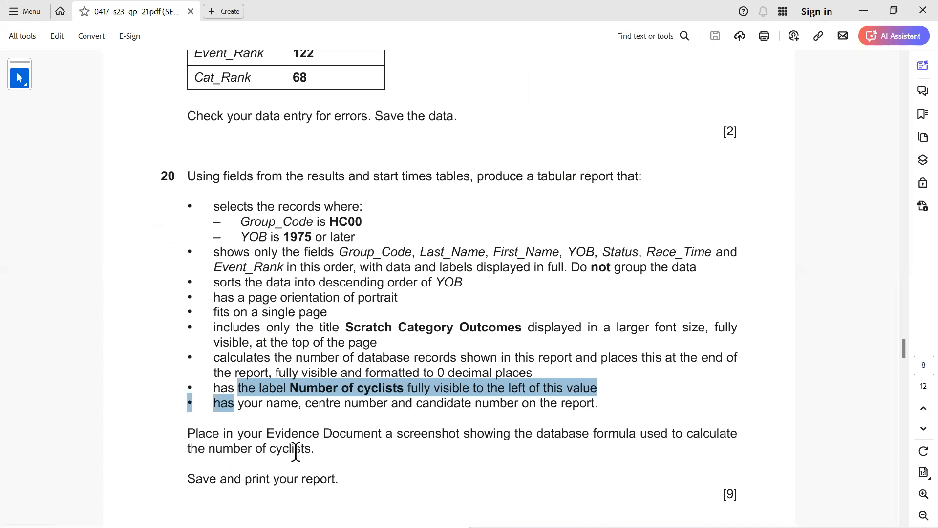
{"action": "key", "text": "alt+Tab"}
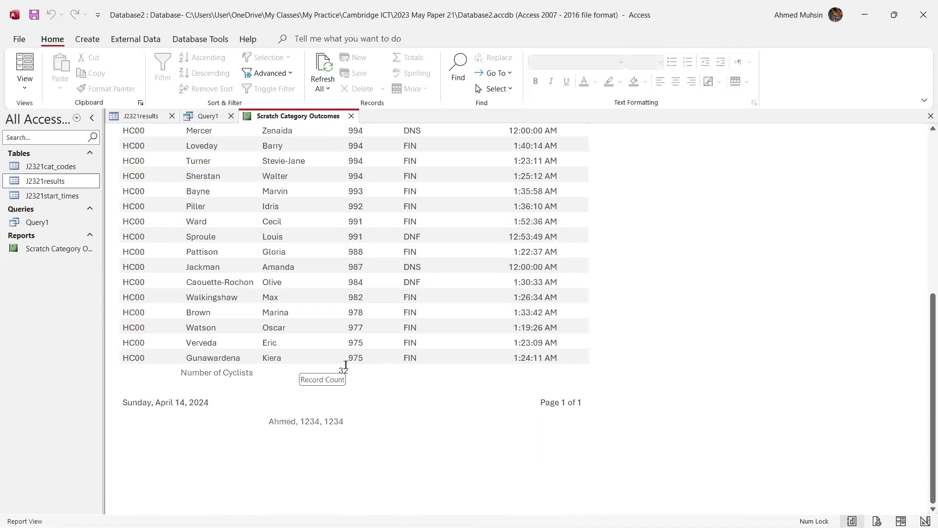
Return the report to Design View and inspect which Totals function the =Count(*) box in the report footer uses.
{"action": "left_click", "coordinate": [24, 85]}
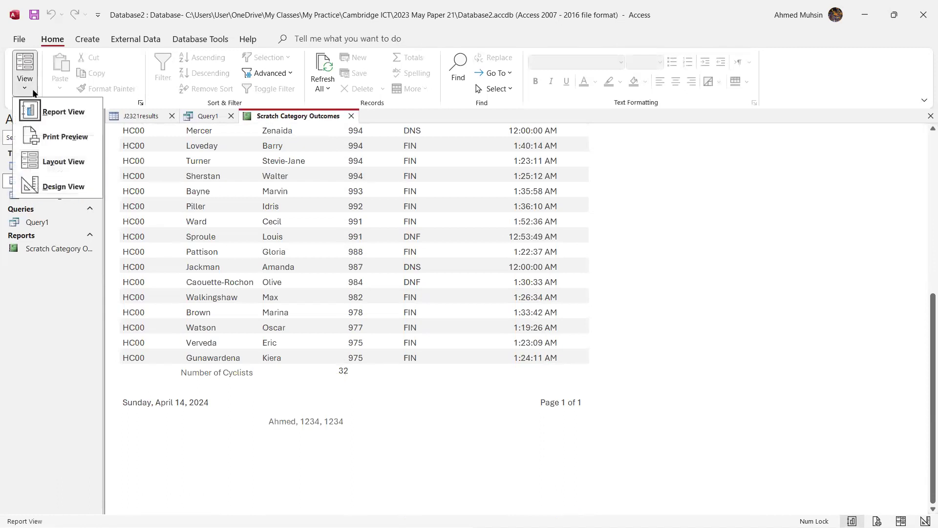
{"action": "left_click", "coordinate": [47, 186]}
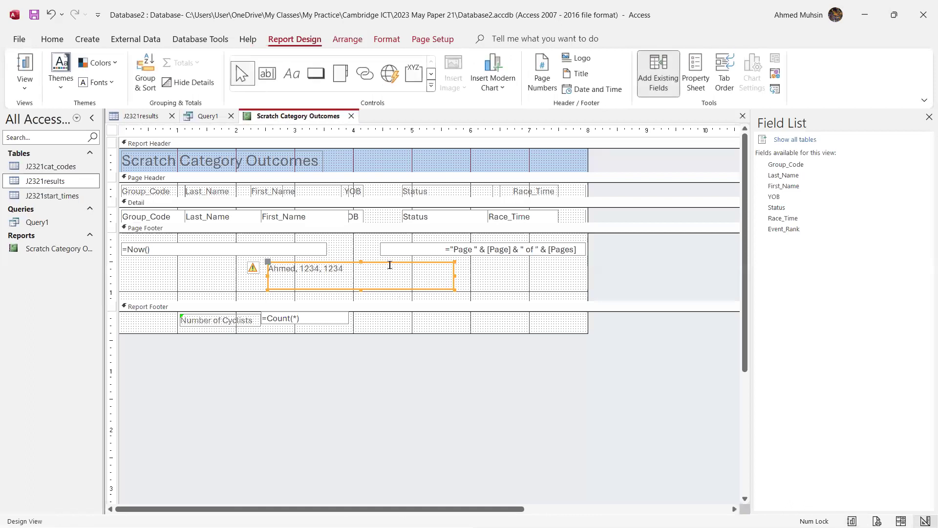
{"action": "left_click", "coordinate": [303, 320]}
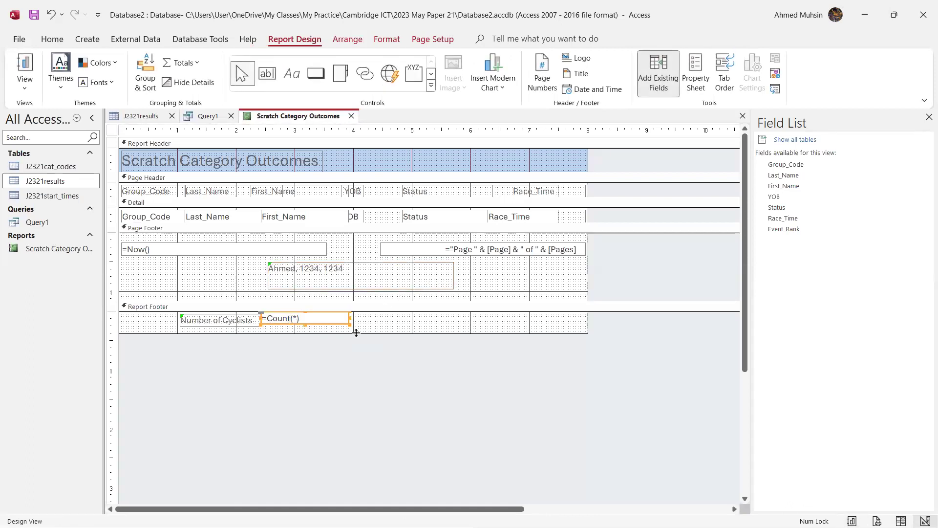
{"action": "left_click", "coordinate": [182, 63]}
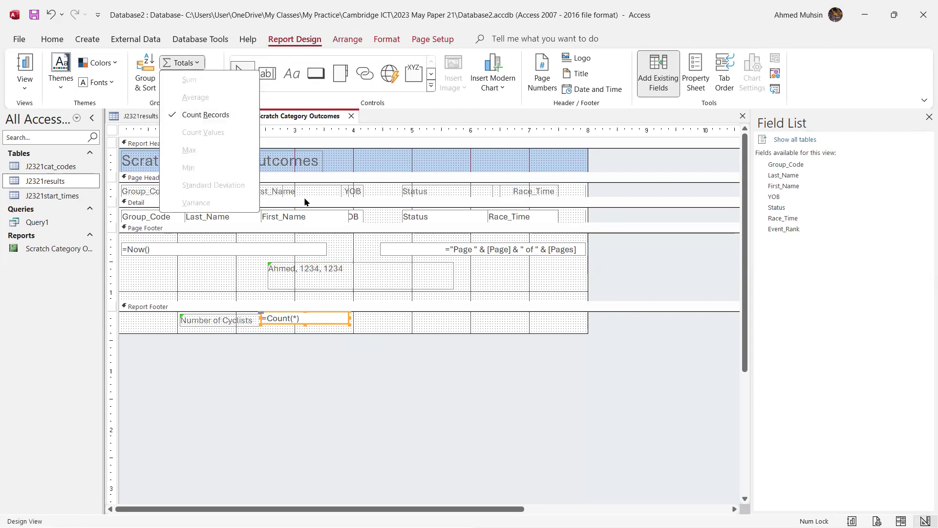
{"action": "left_click", "coordinate": [315, 445]}
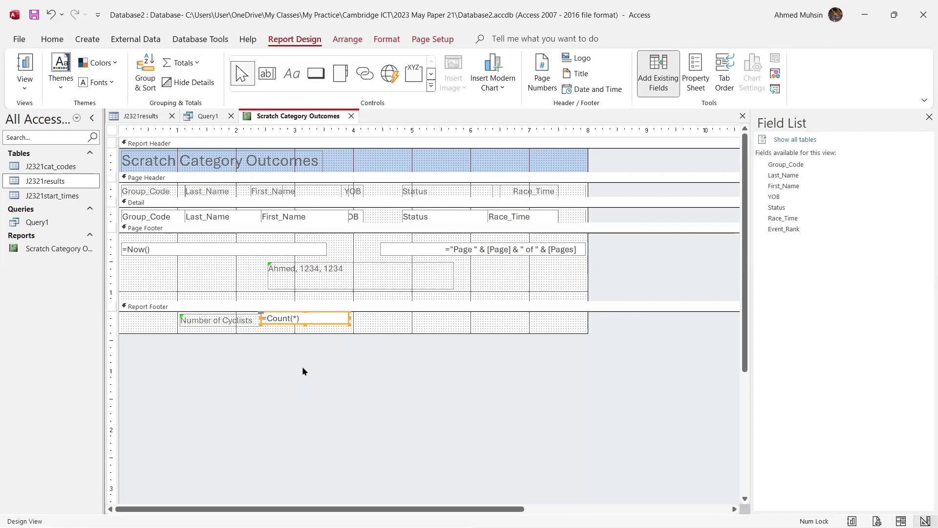
{"action": "left_click", "coordinate": [277, 362]}
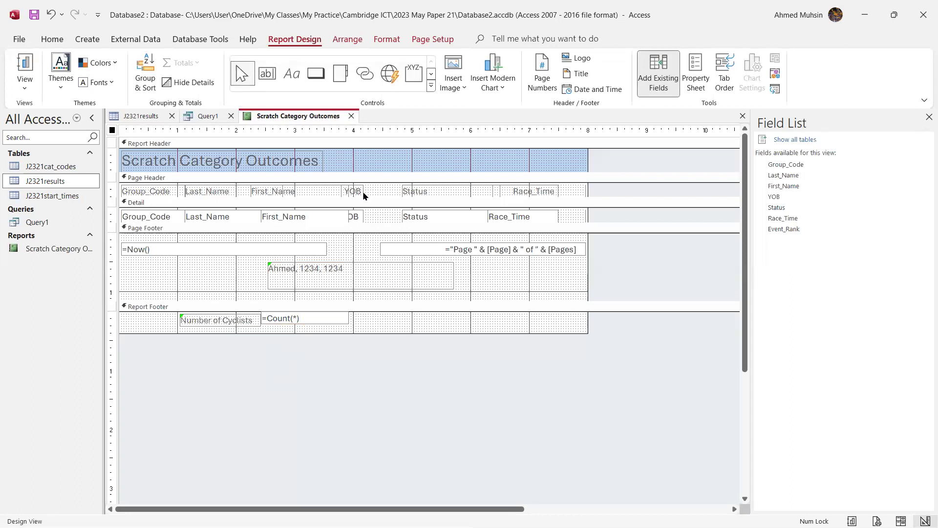
Capture a screenshot of the report design and paste it under "Step 20 evidence:" in the EVIDENCE 1234 Word document.
{"action": "key", "text": "super+shift+s"}
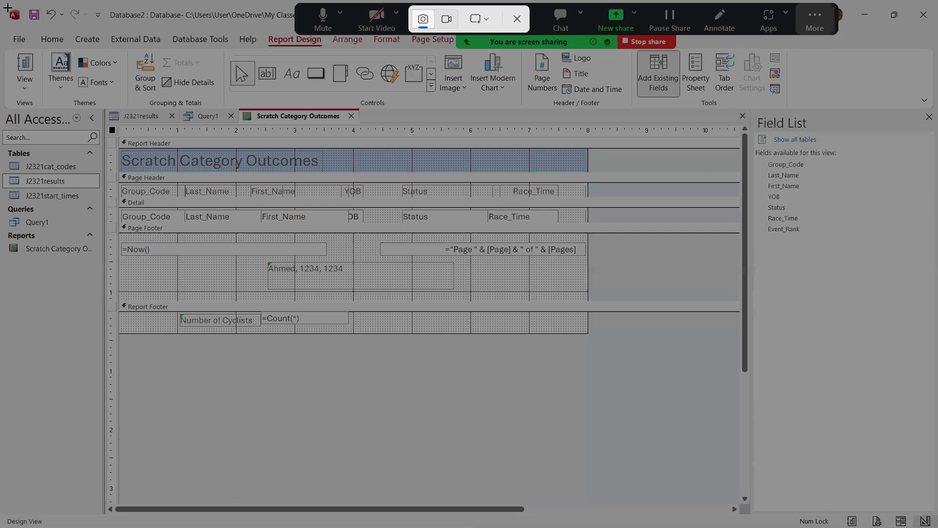
{"action": "key", "text": "Escape"}
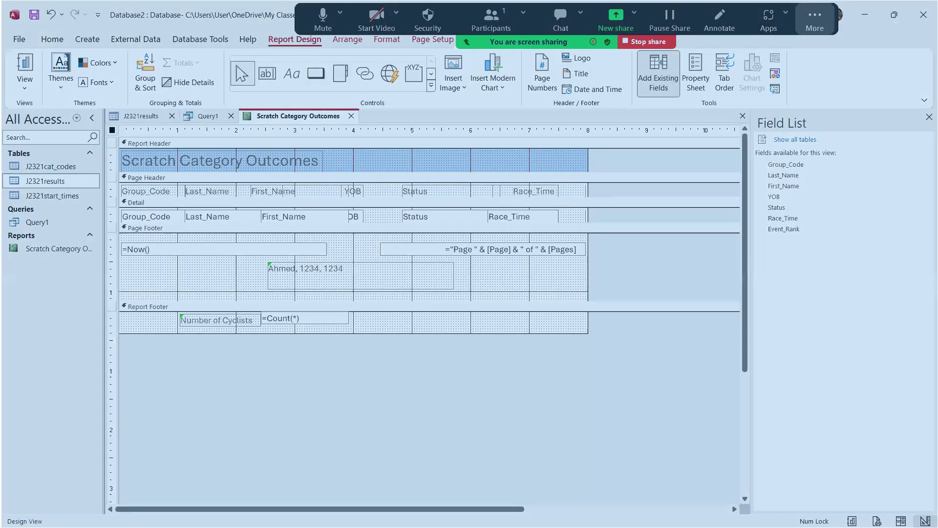
{"action": "key", "text": "alt+Tab"}
{"action": "key", "text": "alt+Tab"}
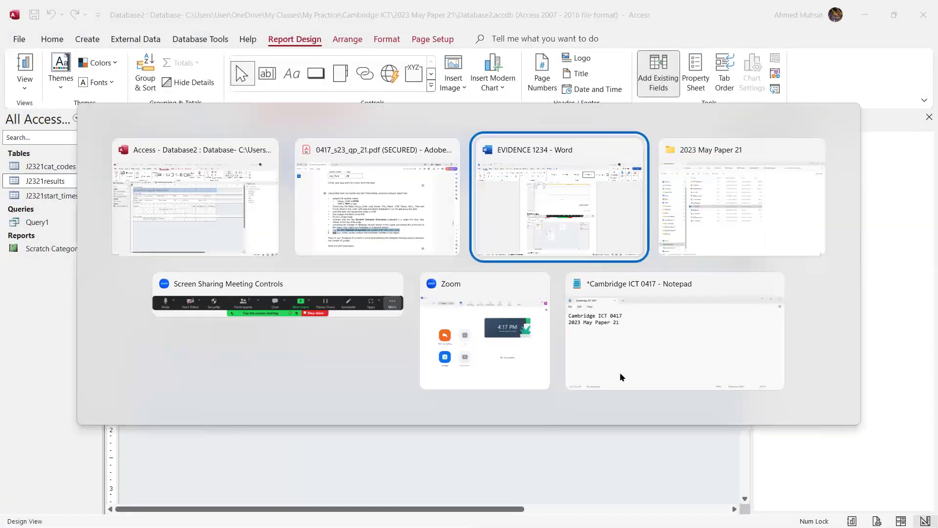
{"action": "scroll", "coordinate": [427, 358], "scroll_direction": "down", "scroll_amount": 3}
{"action": "left_click", "coordinate": [292, 372]}
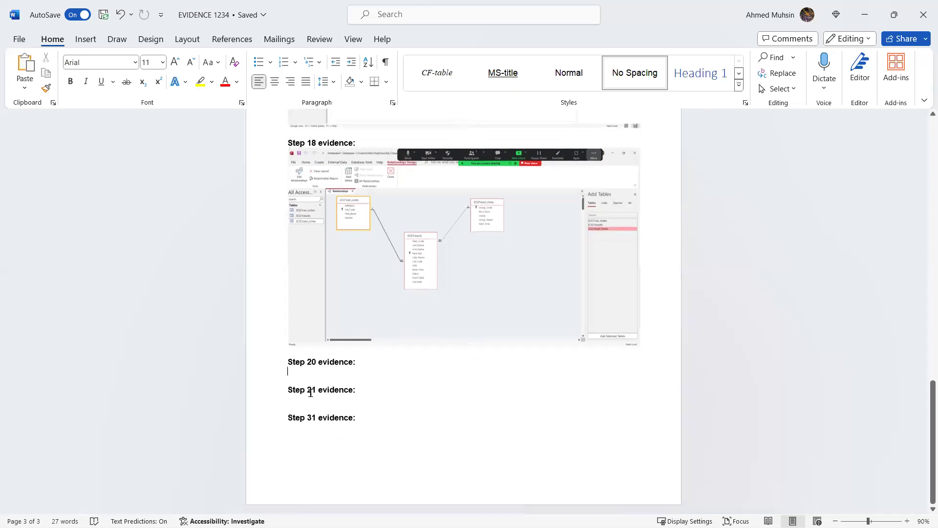
{"action": "key", "text": "ctrl+v"}
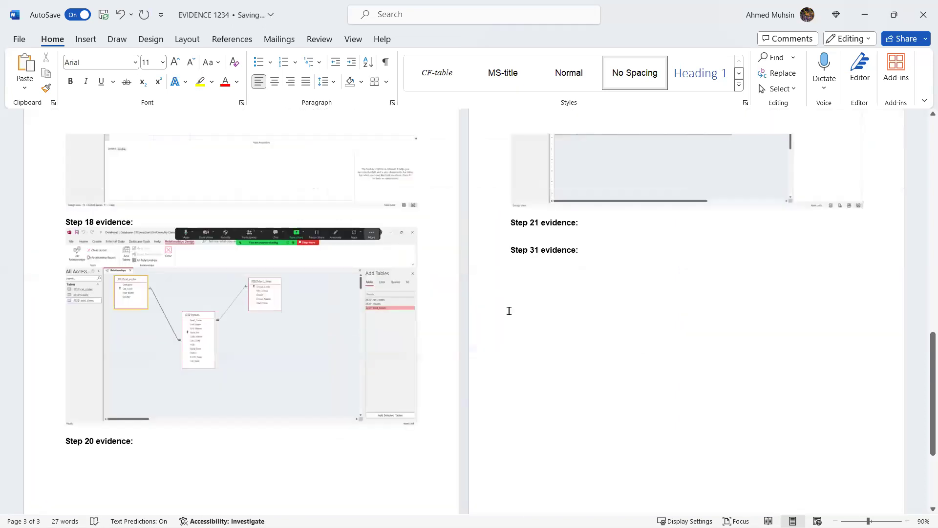
{"action": "scroll", "coordinate": [509, 311], "scroll_direction": "down", "scroll_amount": 4}
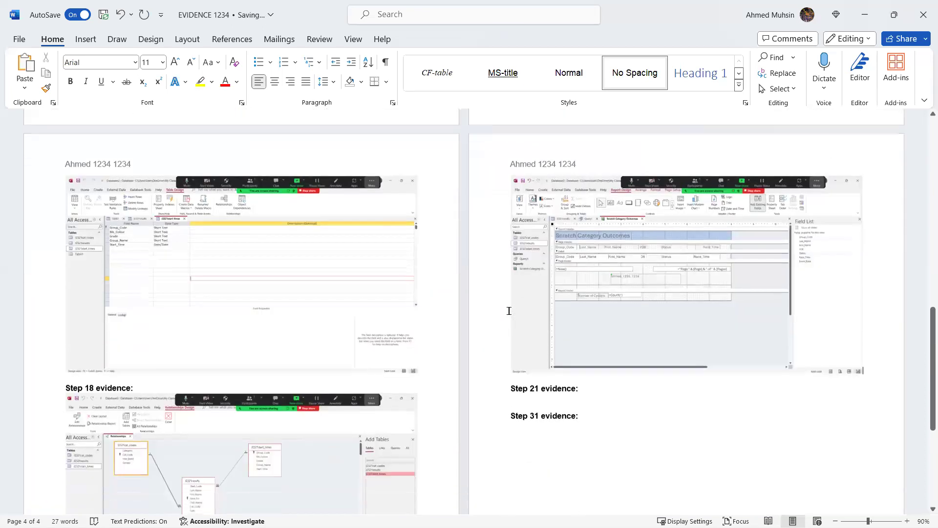
Switch to the exam PDF and read question 20's final instruction on saving and printing the report.
{"action": "key", "text": "alt+Tab"}
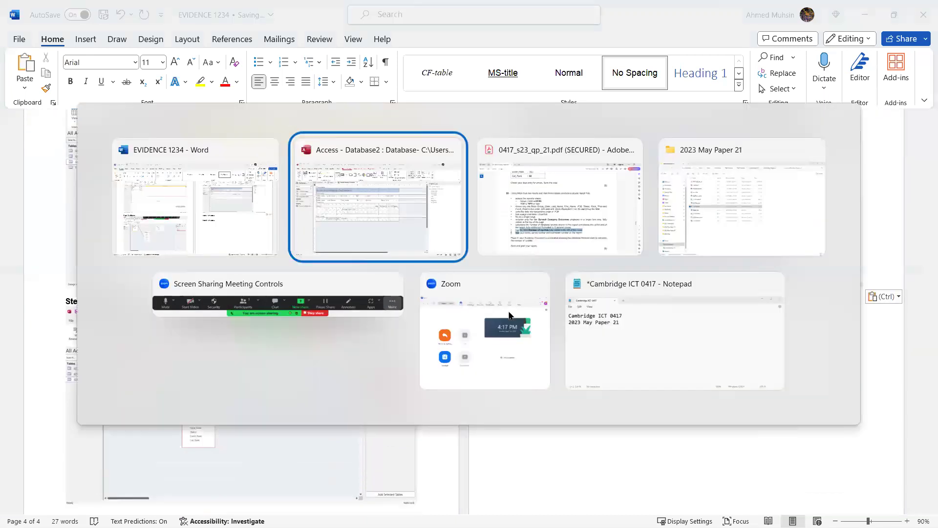
{"action": "key", "text": "alt+Tab"}
{"action": "key", "text": "Tab"}
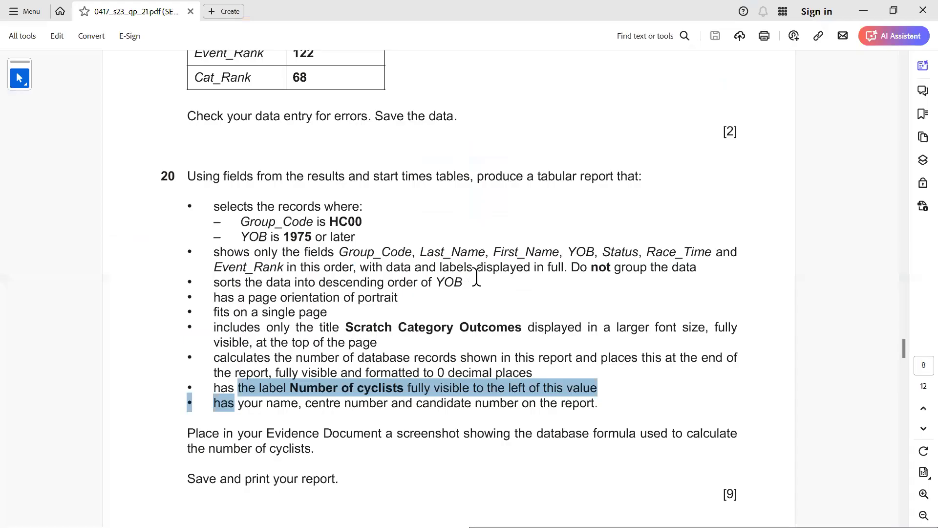
{"action": "scroll", "coordinate": [477, 277], "scroll_direction": "down", "scroll_amount": 3}
Return to Access, show the report in Report View and review the available printers in the Print dialog without printing.
{"action": "key", "text": "alt+Tab"}
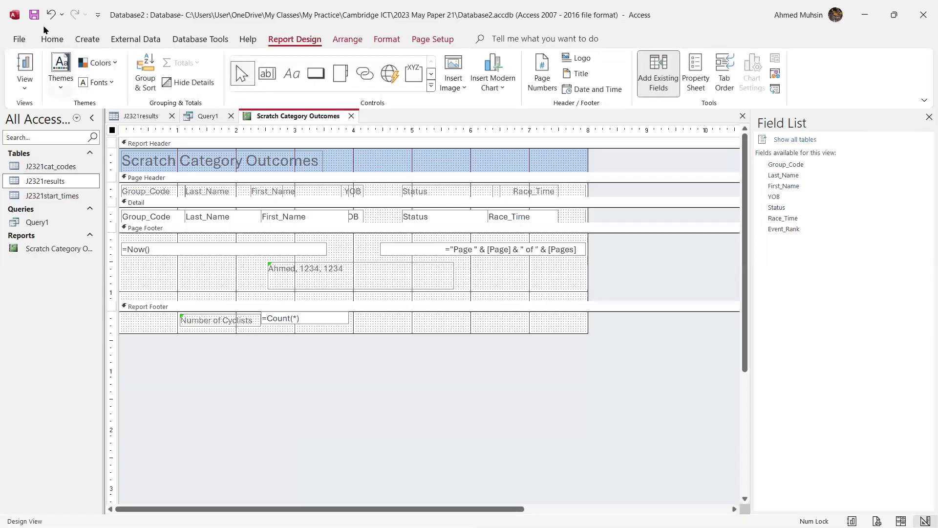
{"action": "left_click", "coordinate": [29, 87]}
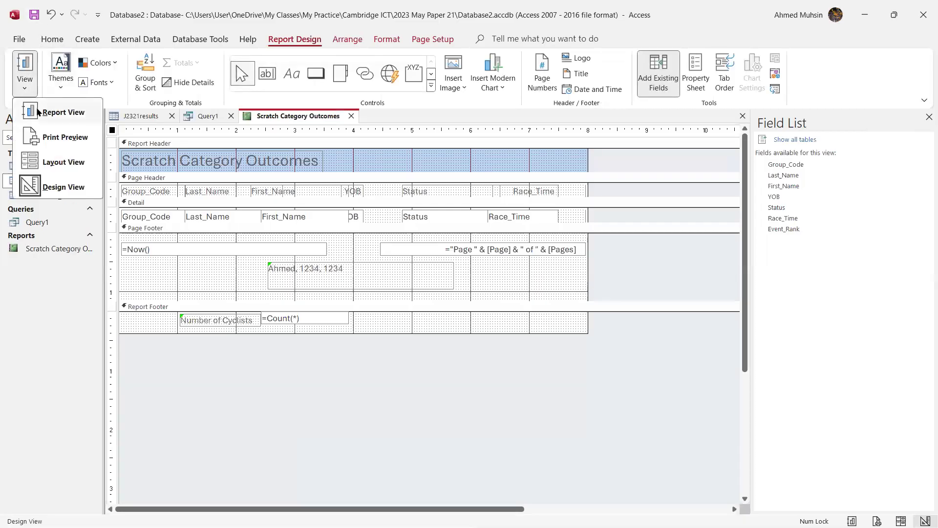
{"action": "left_click", "coordinate": [38, 109]}
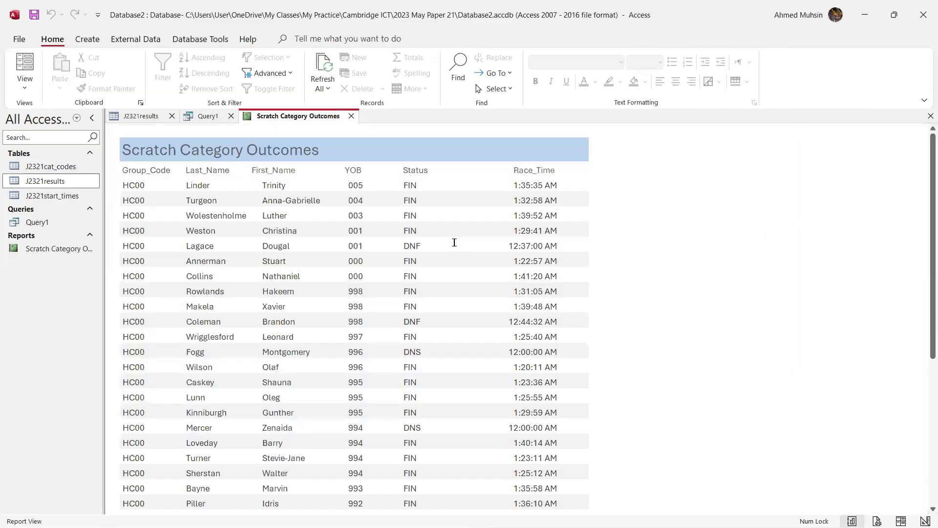
{"action": "key", "text": "ctrl+p"}
{"action": "left_click", "coordinate": [472, 154]}
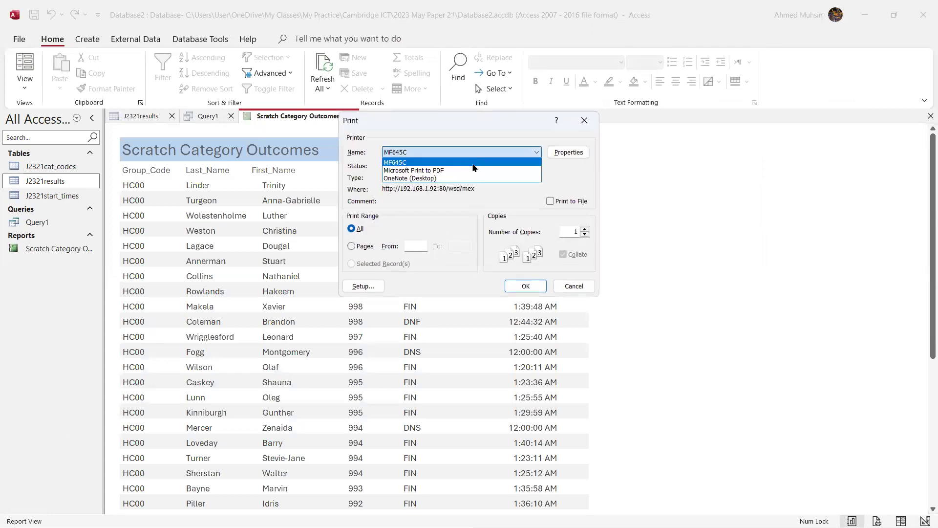
{"action": "left_click", "coordinate": [481, 147]}
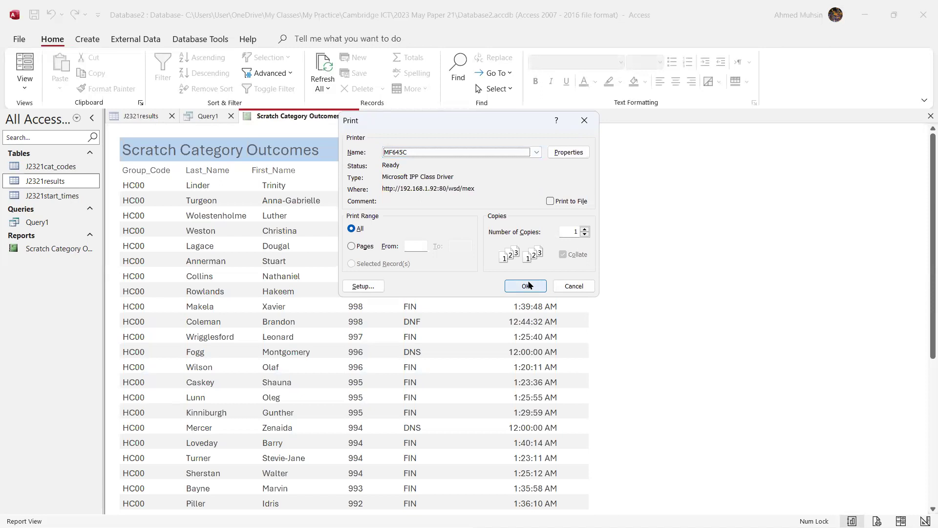
{"action": "left_click", "coordinate": [576, 286]}
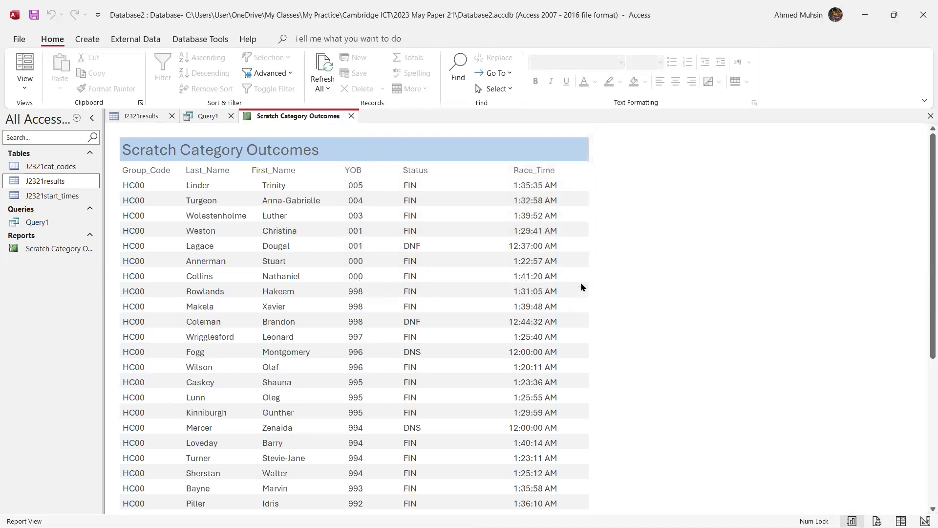
Switch to the exam PDF and read question 21's requirements, including the report type and record selection criteria.
{"action": "key", "text": "alt+Tab"}
{"action": "scroll", "coordinate": [422, 218], "scroll_direction": "down", "scroll_amount": 5}
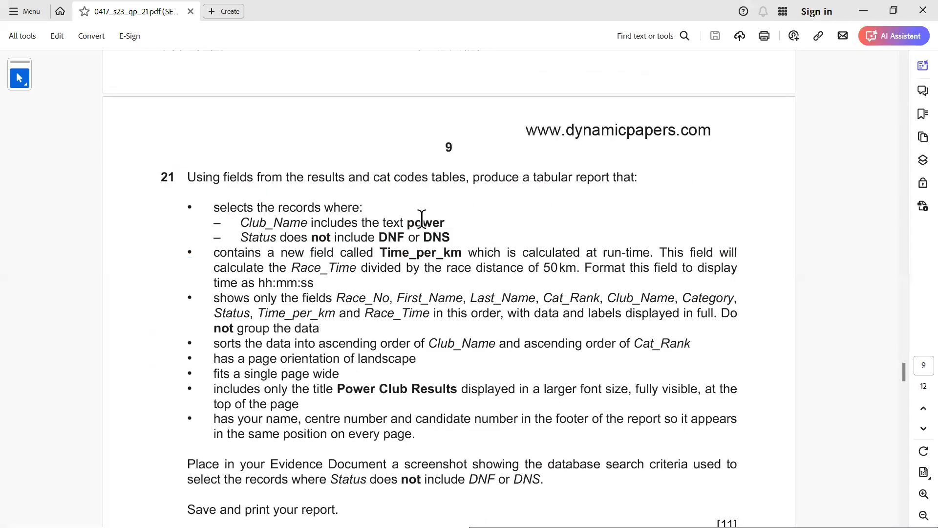
{"action": "scroll", "coordinate": [422, 217], "scroll_direction": "down", "scroll_amount": 1}
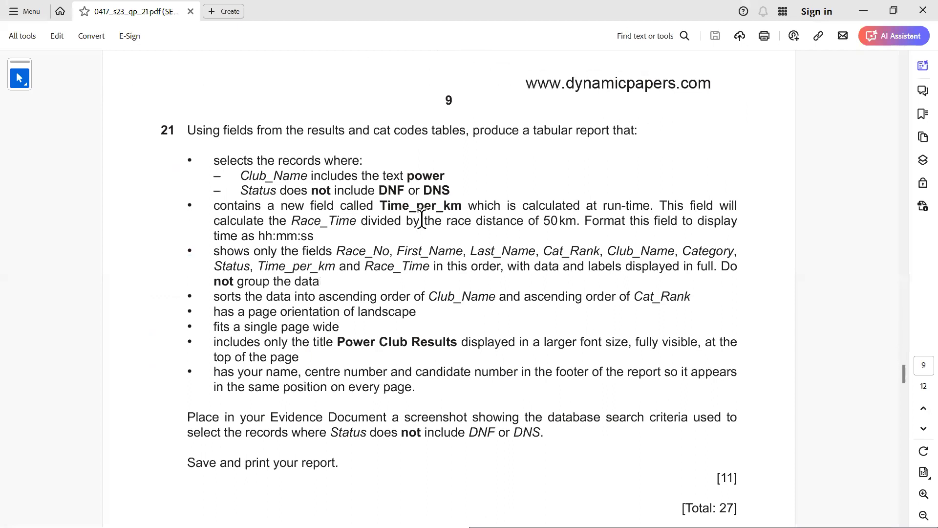
{"action": "left_click_drag", "start_coordinate": [536, 131], "coordinate": [603, 135]}
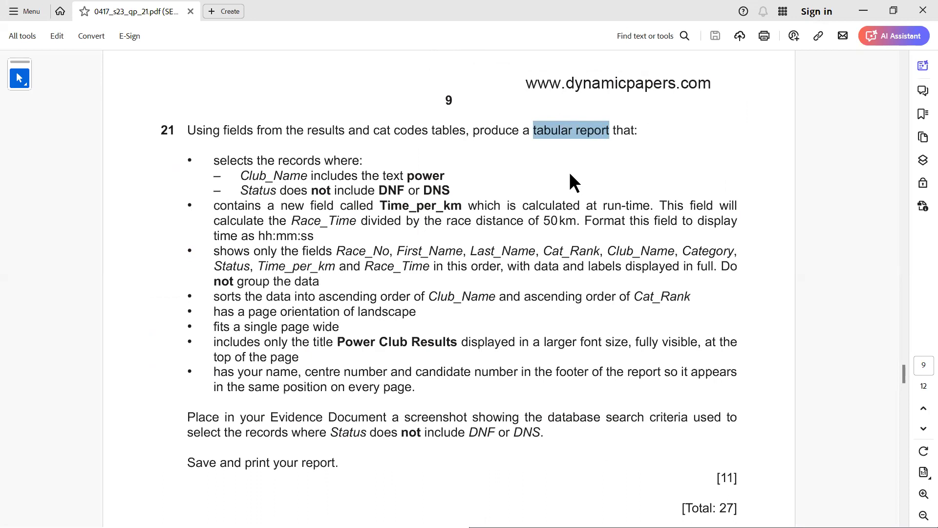
{"action": "left_click_drag", "start_coordinate": [275, 160], "coordinate": [450, 189]}
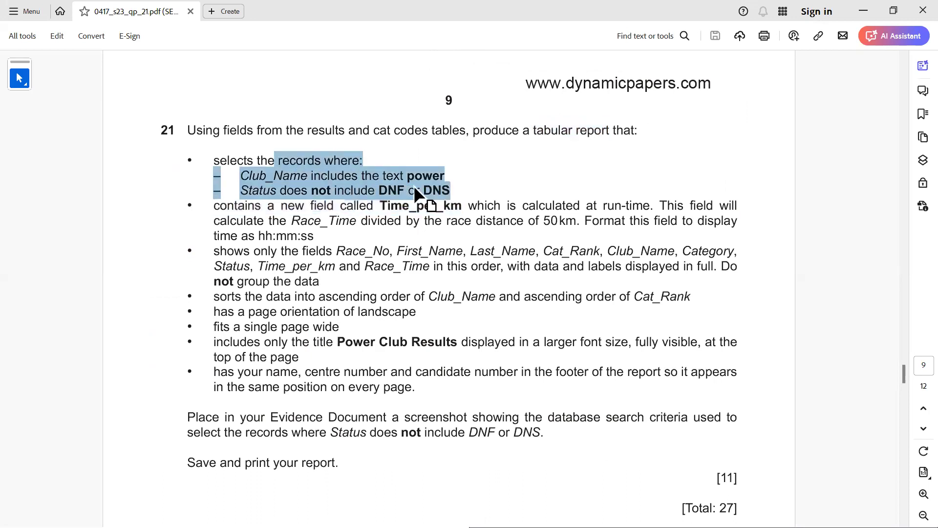
{"action": "left_click", "coordinate": [372, 187]}
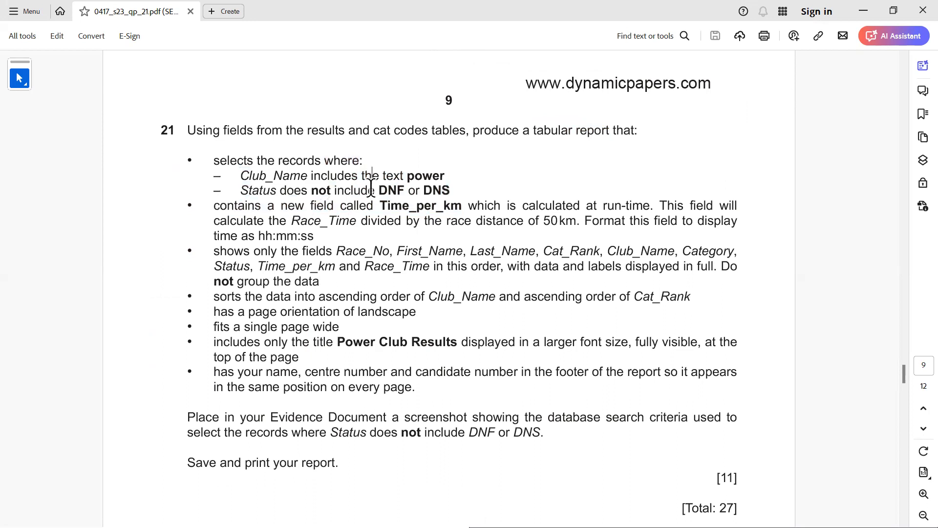
Read question 21's requirements for the new Time_per_km field, the fields to show and the Status criteria.
{"action": "left_click_drag", "start_coordinate": [281, 206], "coordinate": [470, 220]}
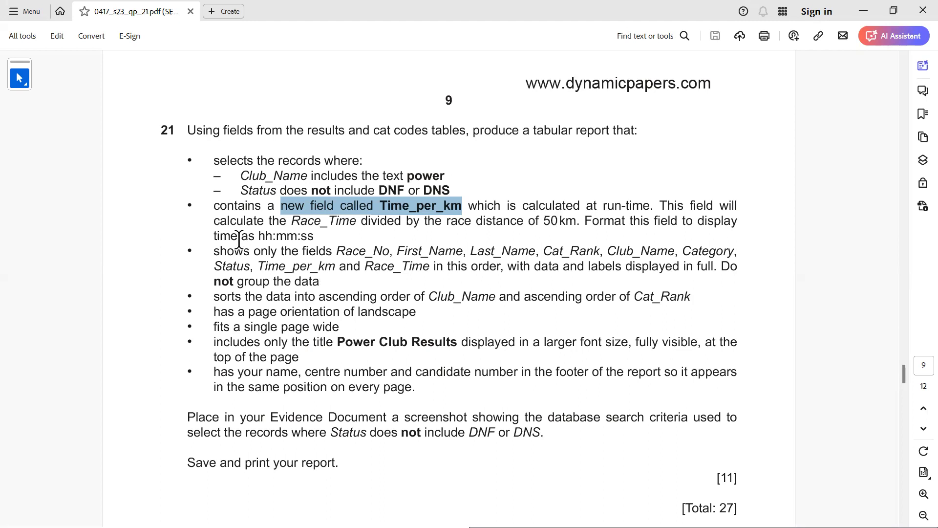
{"action": "left_click", "coordinate": [267, 211]}
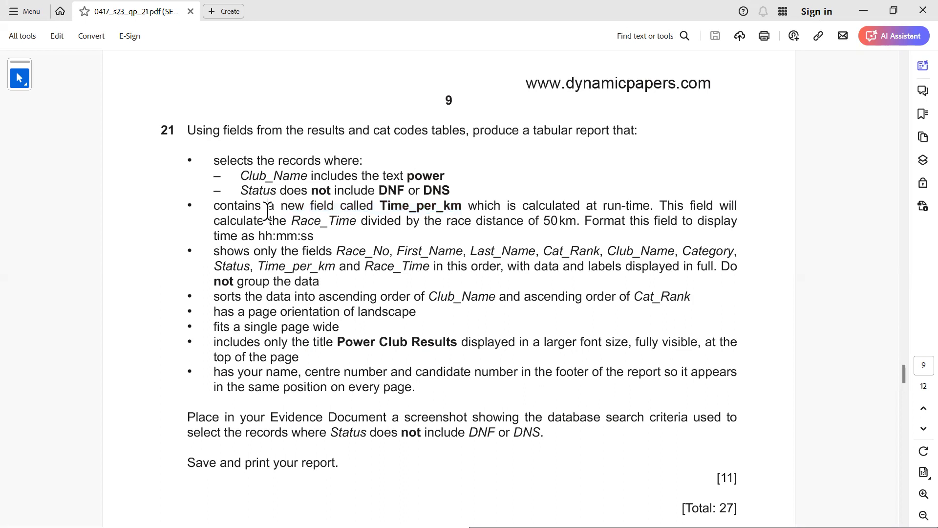
{"action": "left_click_drag", "start_coordinate": [219, 250], "coordinate": [416, 269]}
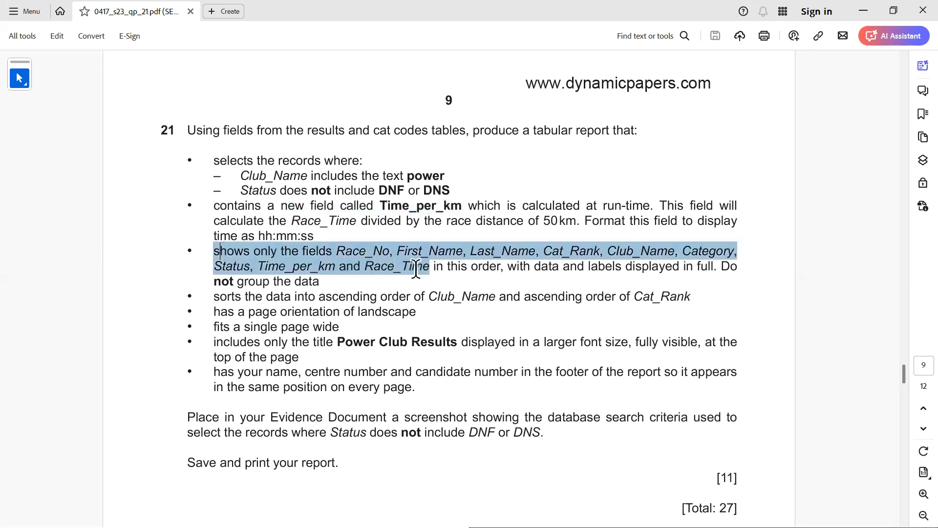
{"action": "left_click_drag", "start_coordinate": [232, 182], "coordinate": [456, 187]}
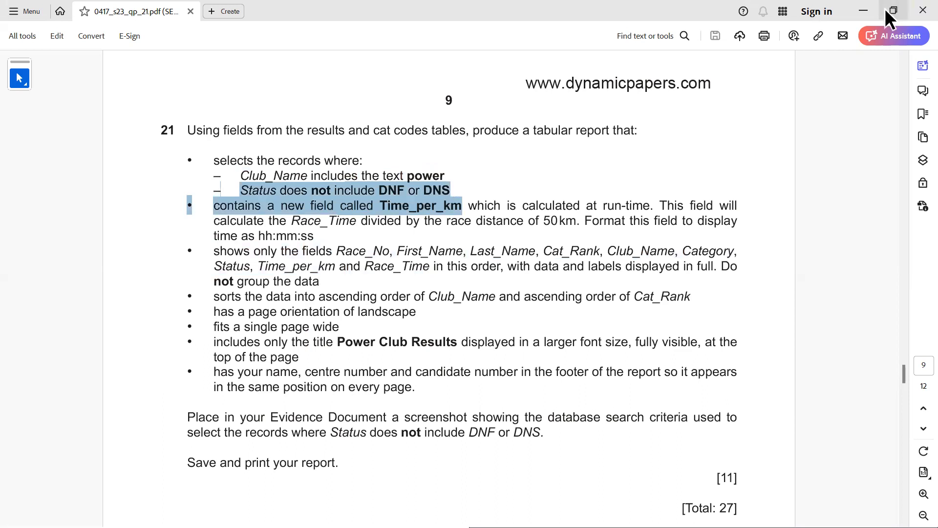
Switch to Access and create a new query in Design View.
{"action": "left_click", "coordinate": [859, 15]}
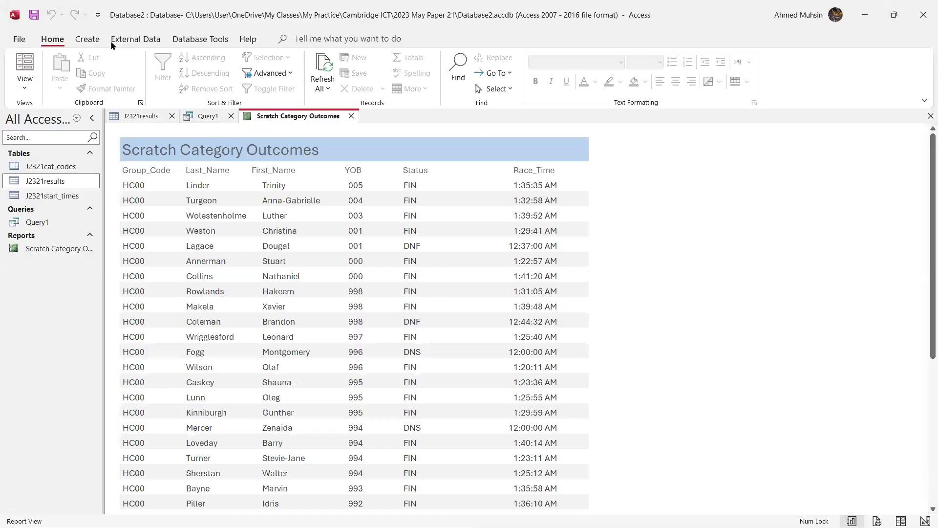
{"action": "left_click", "coordinate": [84, 39]}
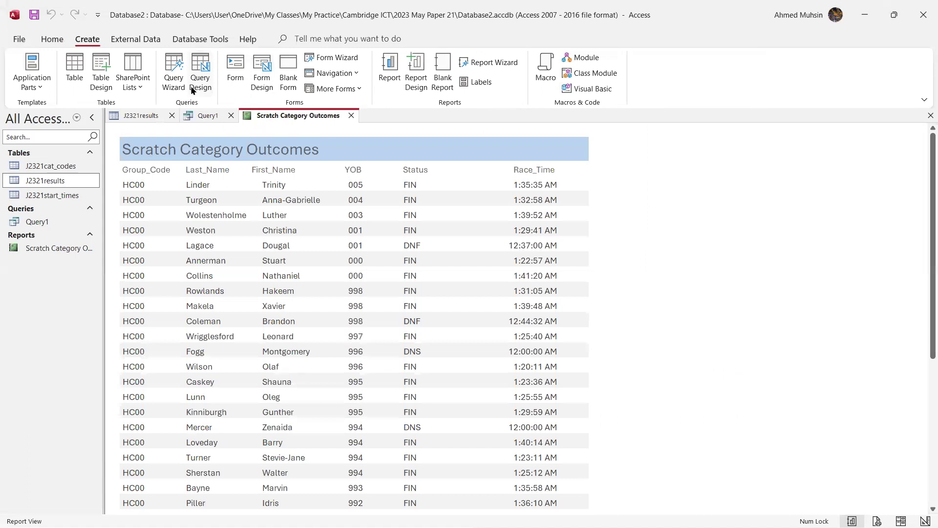
{"action": "left_click", "coordinate": [192, 89]}
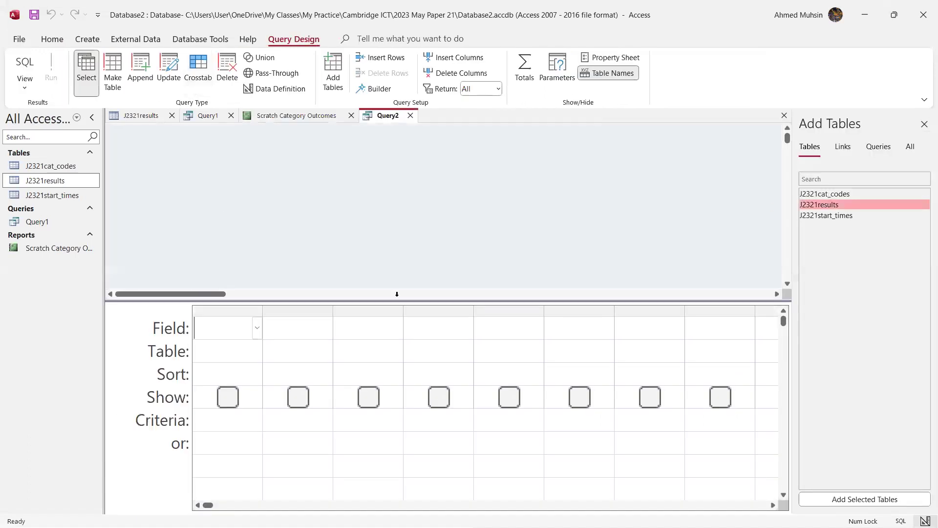
Define the calculated field "Time_Per_Km: [Race_Time]/50" in the first query column, checking its name in the exam PDF and widening the column to fit.
{"action": "left_click_drag", "start_coordinate": [262, 311], "coordinate": [404, 333]}
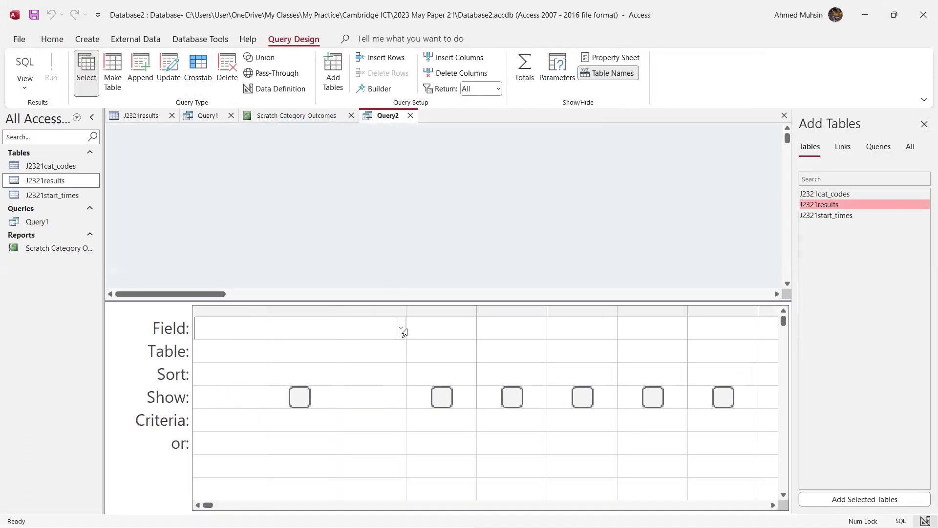
{"action": "key", "text": "alt+Tab"}
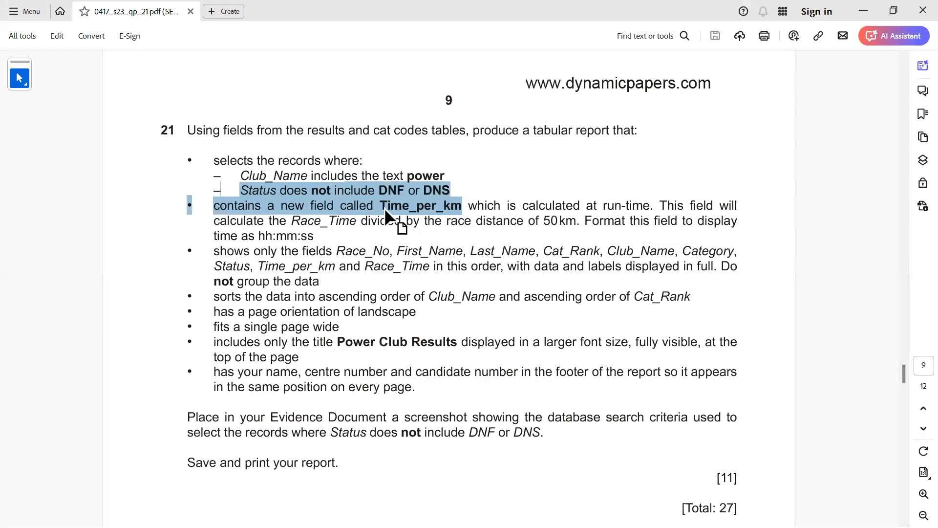
{"action": "left_click", "coordinate": [386, 211]}
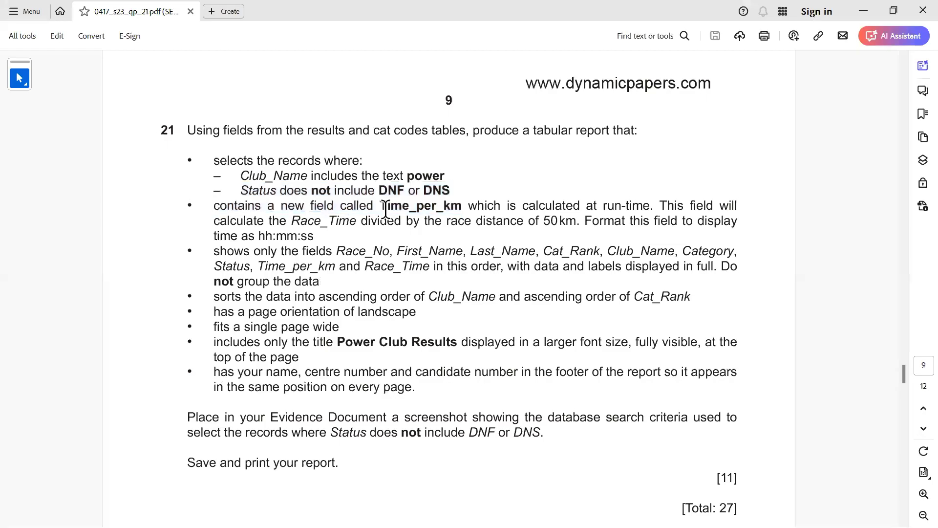
{"action": "key", "text": "alt+Tab"}
{"action": "type", "text": "Ti"}
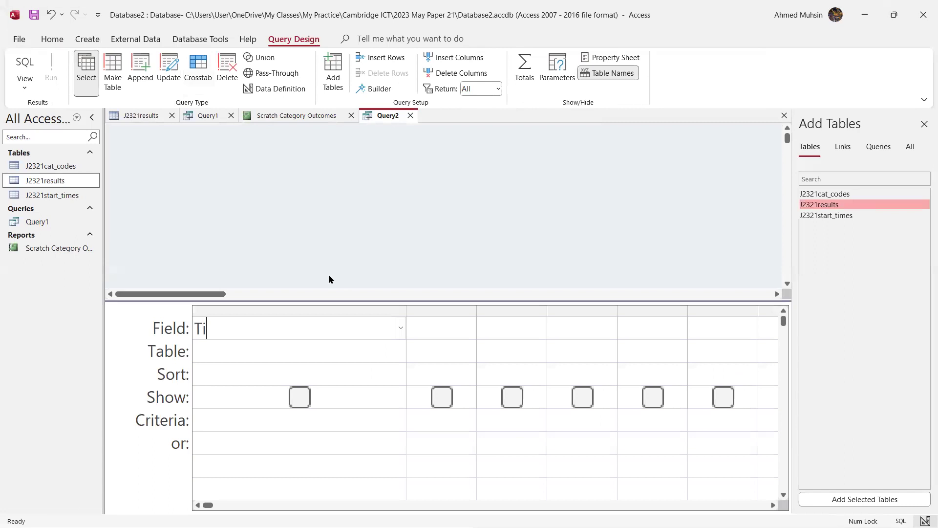
{"action": "type", "text": "me_Per_Km:"}
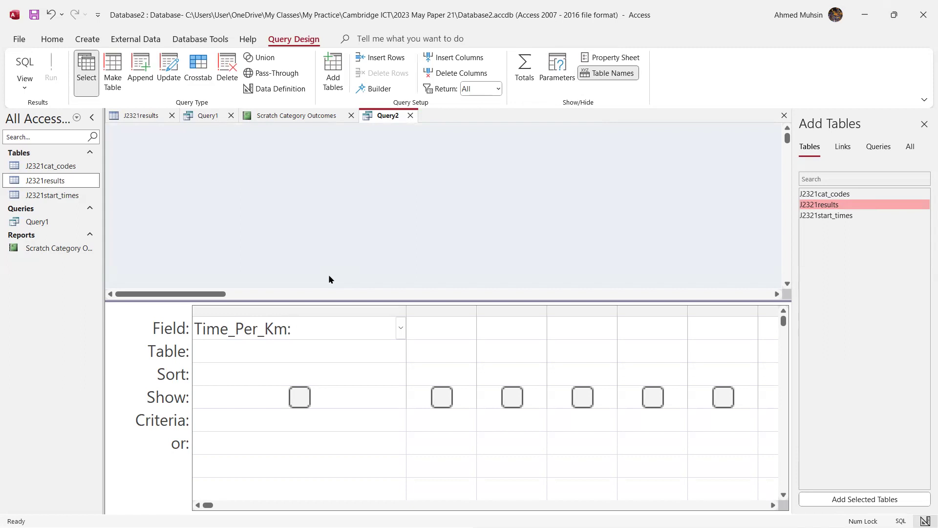
{"action": "type", "text": "[Race_Time"}
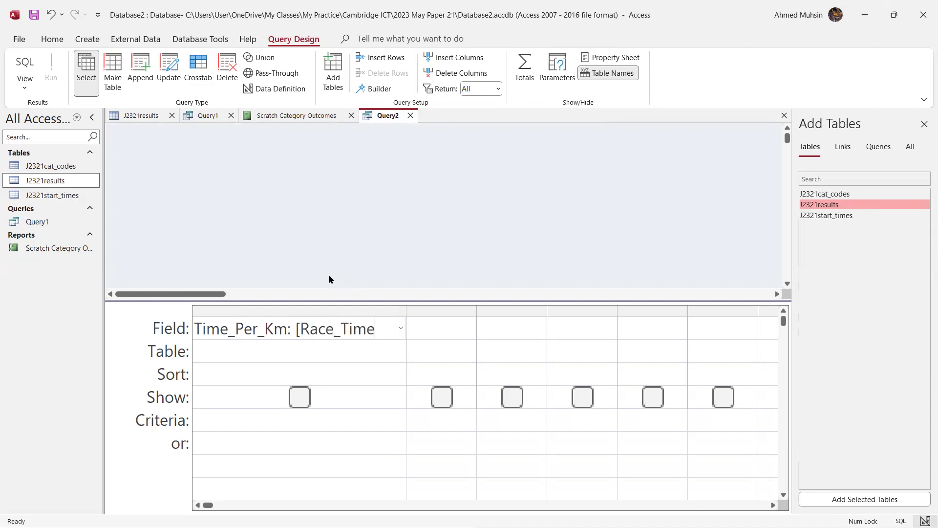
{"action": "type", "text": "]/50"}
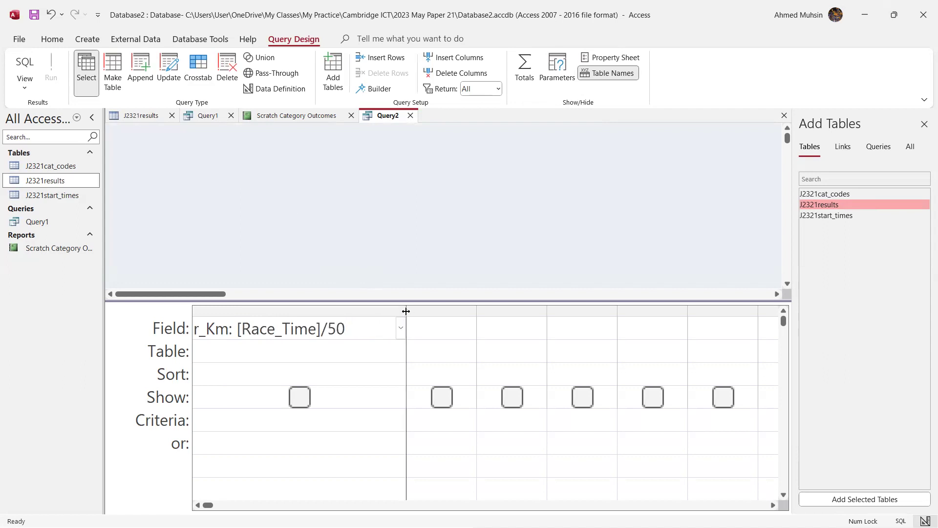
{"action": "left_click_drag", "start_coordinate": [406, 311], "coordinate": [423, 311]}
{"action": "left_click", "coordinate": [355, 333]}
Check the required hh:mm:ss format in the exam PDF and set the Time_Per_Km field's Format property to Long Time in Access.
{"action": "key", "text": "alt+Tab"}
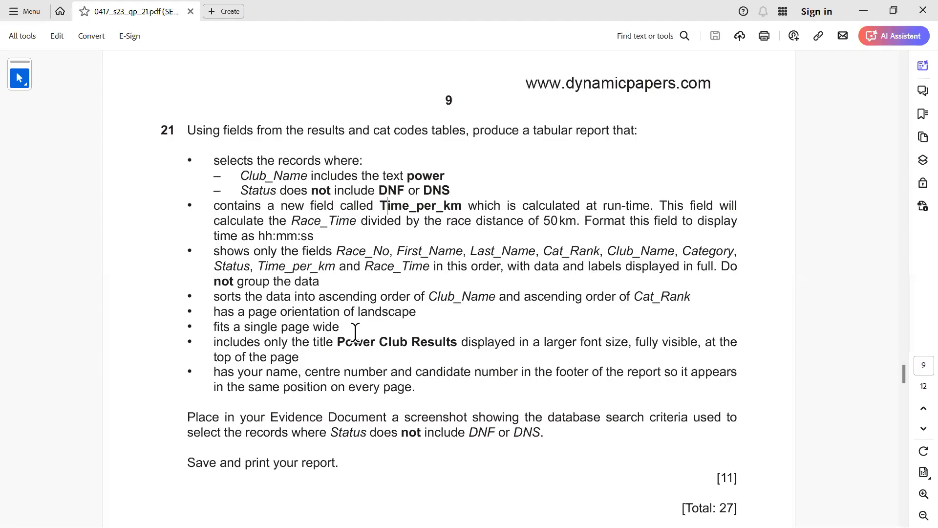
{"action": "left_click_drag", "start_coordinate": [258, 236], "coordinate": [316, 235]}
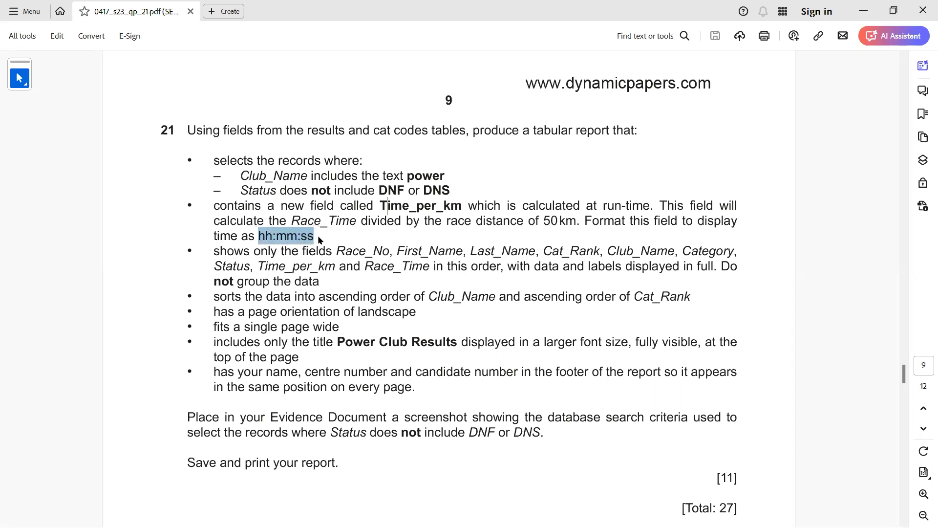
{"action": "key", "text": "alt+Tab"}
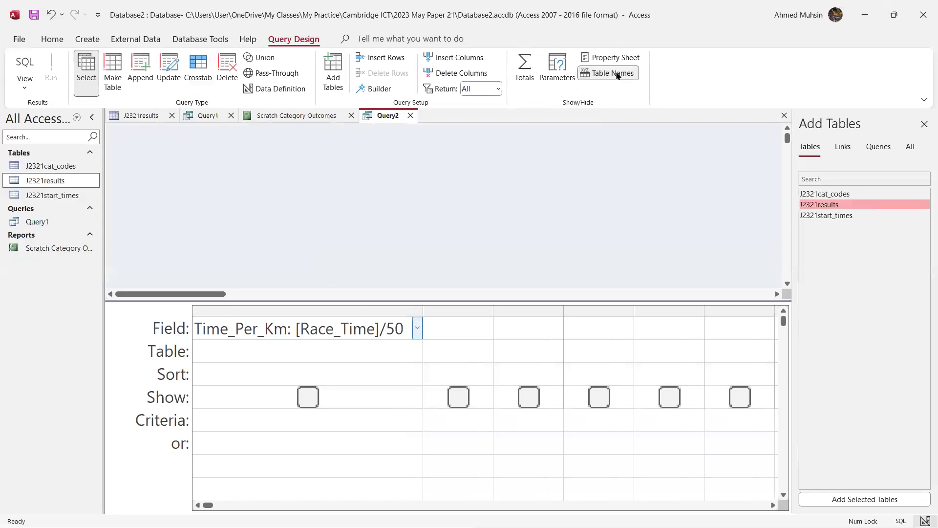
{"action": "left_click", "coordinate": [319, 328]}
{"action": "left_click", "coordinate": [604, 57]}
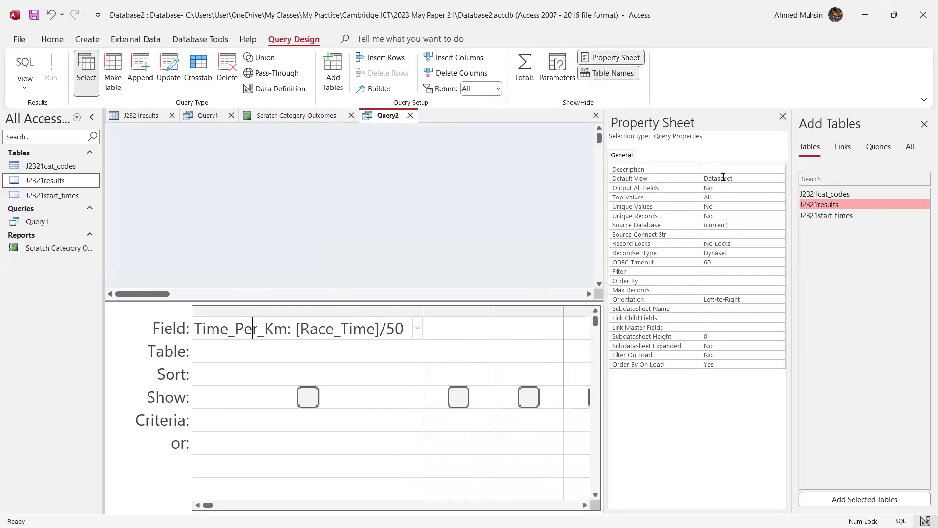
{"action": "left_click", "coordinate": [353, 353]}
{"action": "left_click", "coordinate": [354, 329]}
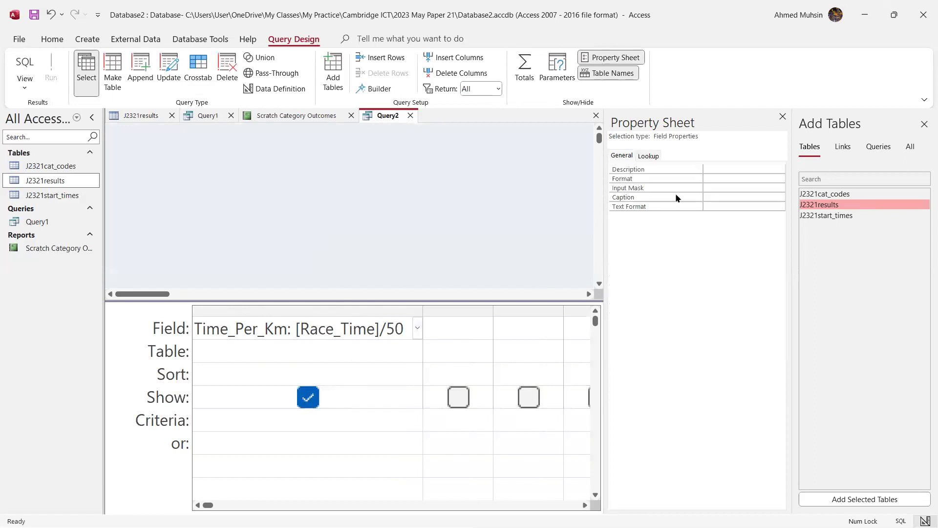
{"action": "left_click", "coordinate": [718, 178]}
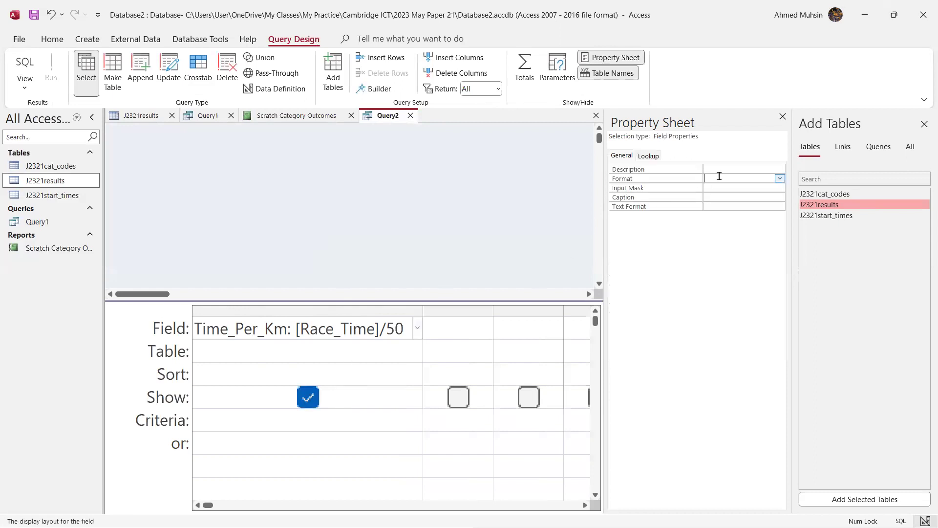
{"action": "left_click", "coordinate": [780, 179]}
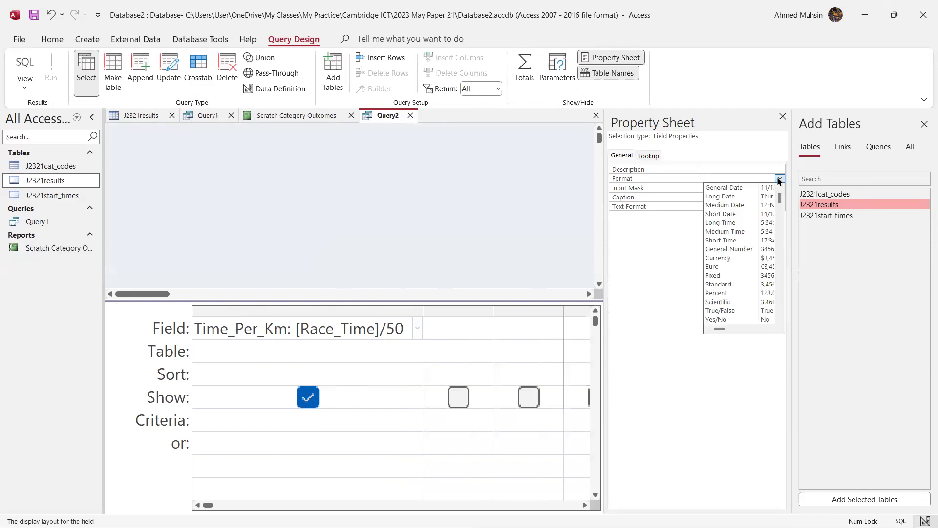
{"action": "left_click", "coordinate": [762, 225]}
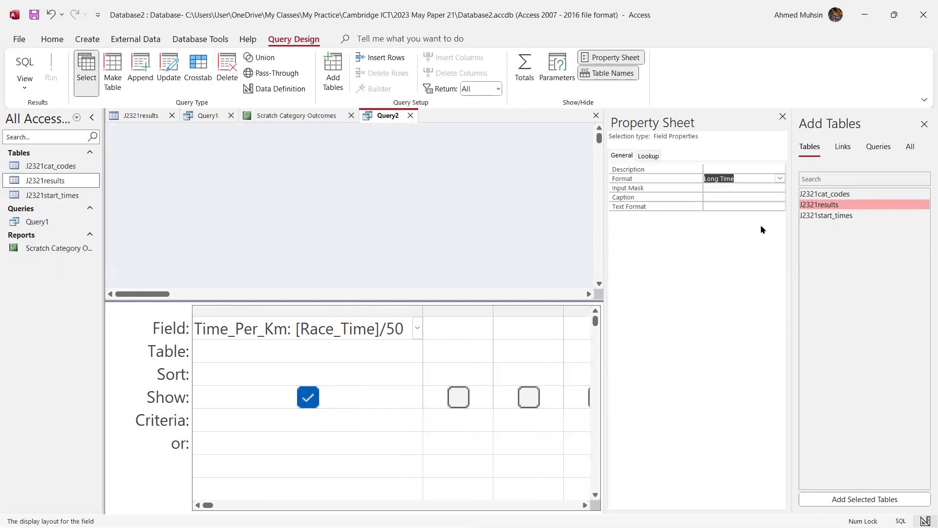
Look at the query's available views and close its property sheet.
{"action": "left_click", "coordinate": [455, 329]}
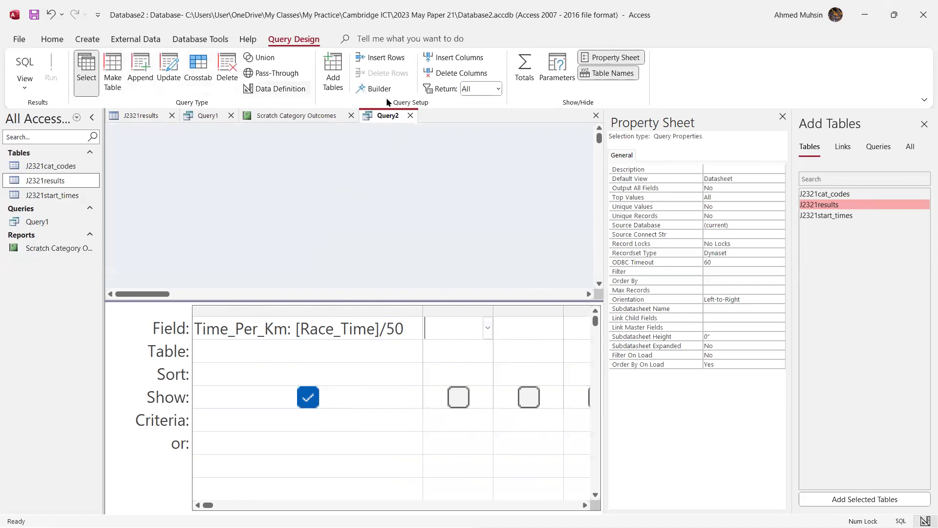
{"action": "left_click", "coordinate": [22, 89]}
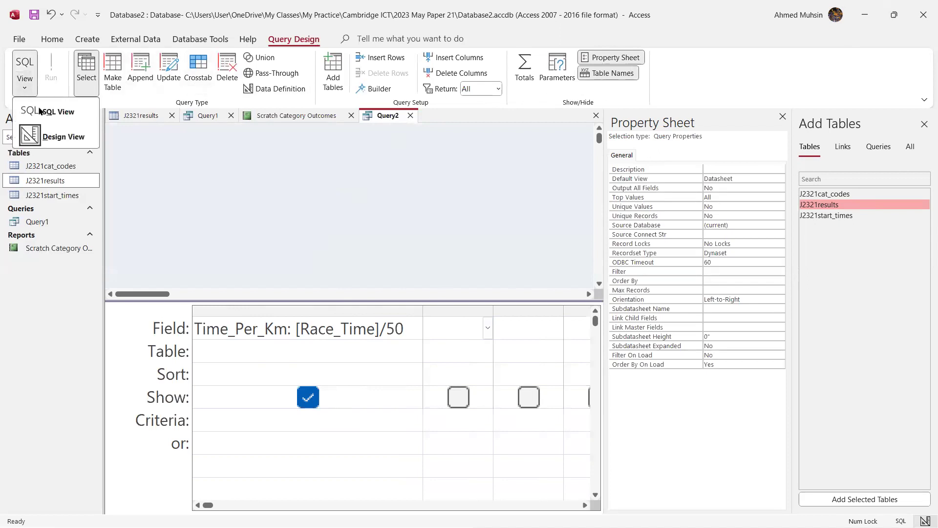
{"action": "key", "text": "Escape"}
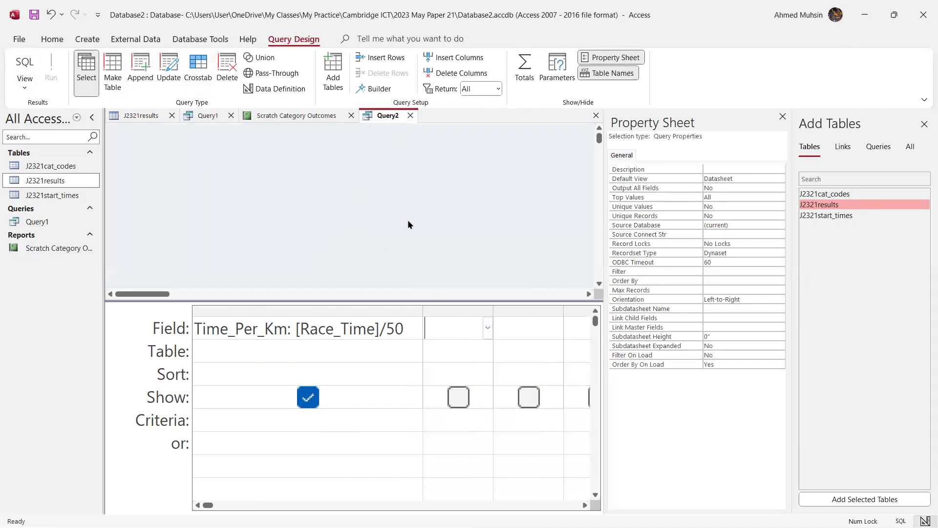
{"action": "left_click", "coordinate": [783, 116]}
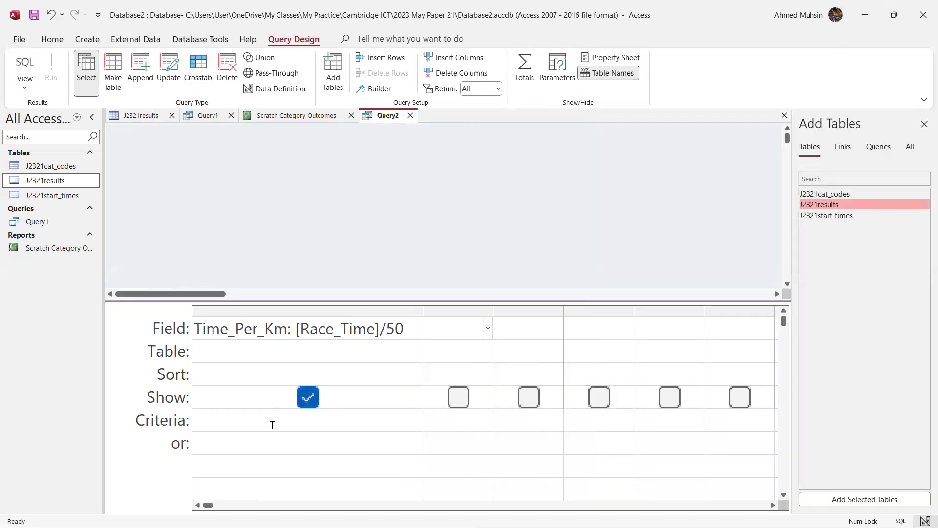
Widen the empty second column of the query grid.
{"action": "left_click", "coordinate": [259, 355]}
{"action": "left_click", "coordinate": [386, 329]}
{"action": "left_click", "coordinate": [435, 331]}
{"action": "left_click_drag", "start_coordinate": [492, 311], "coordinate": [547, 315]}
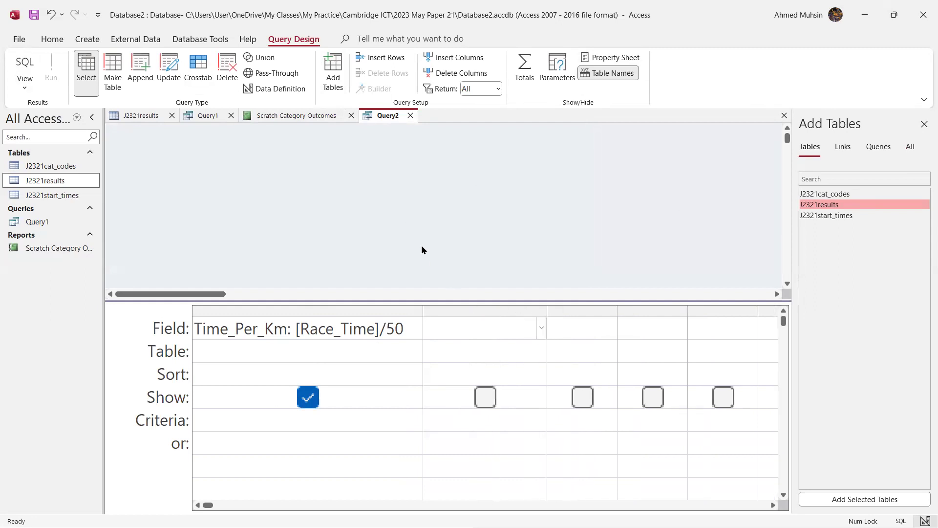
{"action": "left_click", "coordinate": [53, 40]}
{"action": "left_click", "coordinate": [294, 40]}
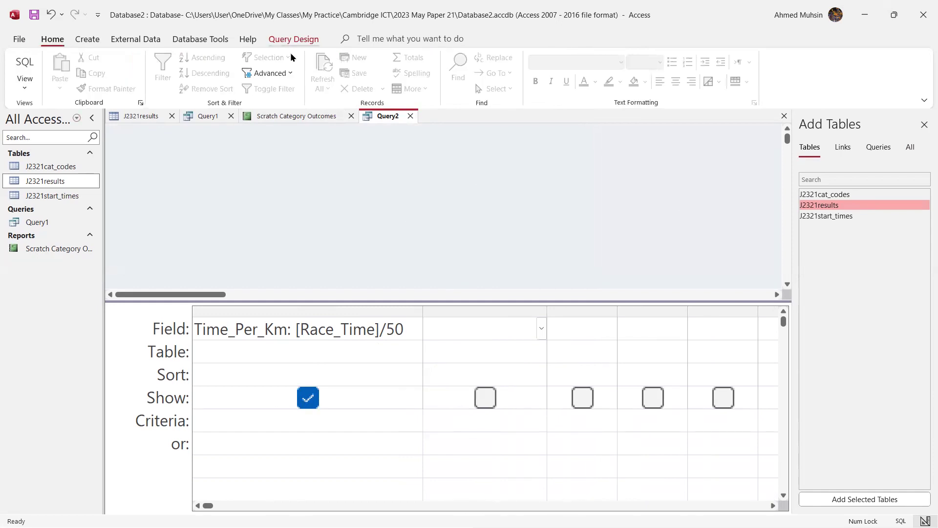
{"action": "left_click", "coordinate": [448, 321]}
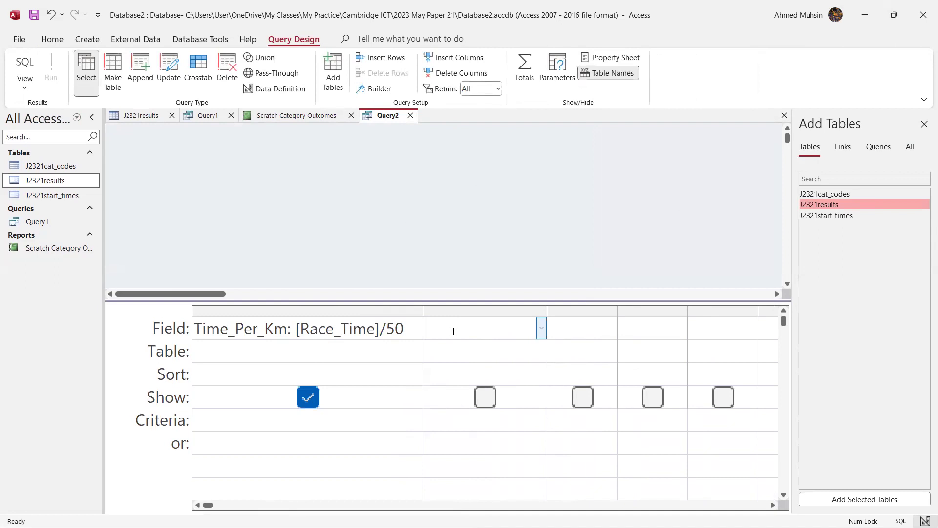
{"action": "left_click", "coordinate": [244, 335]}
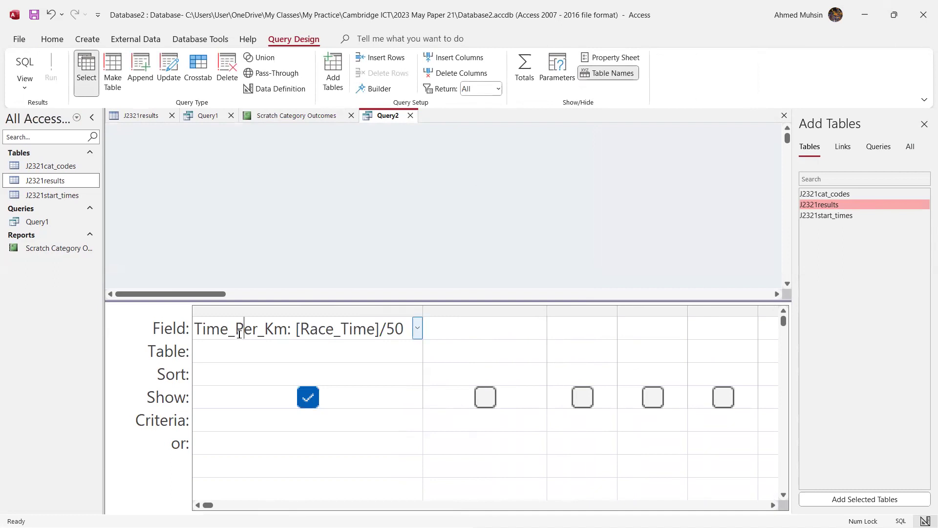
{"action": "left_click", "coordinate": [335, 335]}
{"action": "left_click", "coordinate": [457, 335]}
{"action": "left_click", "coordinate": [386, 331]}
{"action": "left_click", "coordinate": [462, 333]}
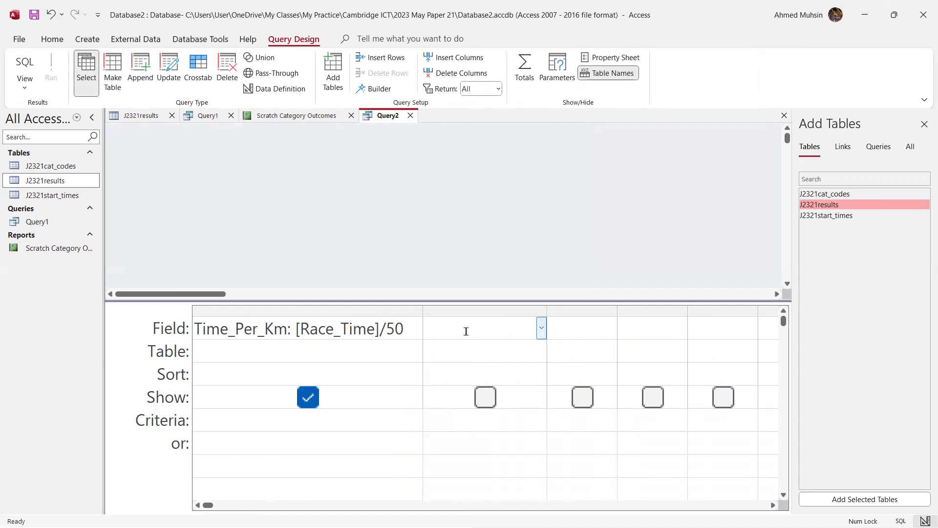
Check the required tables in the exam PDF, add J2321results and J2321cat_codes to the Access query, and enlarge their field lists.
{"action": "key", "text": "alt+Tab"}
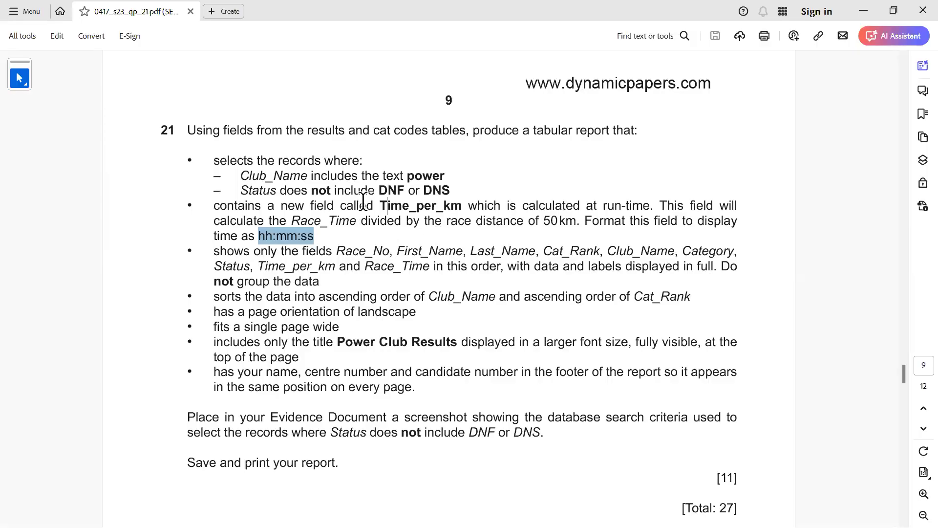
{"action": "left_click", "coordinate": [319, 131]}
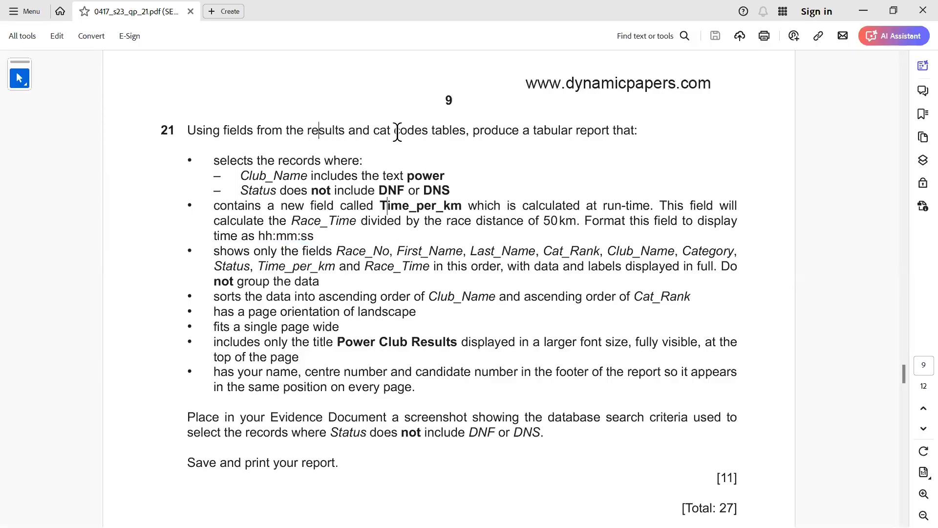
{"action": "key", "text": "alt+Tab"}
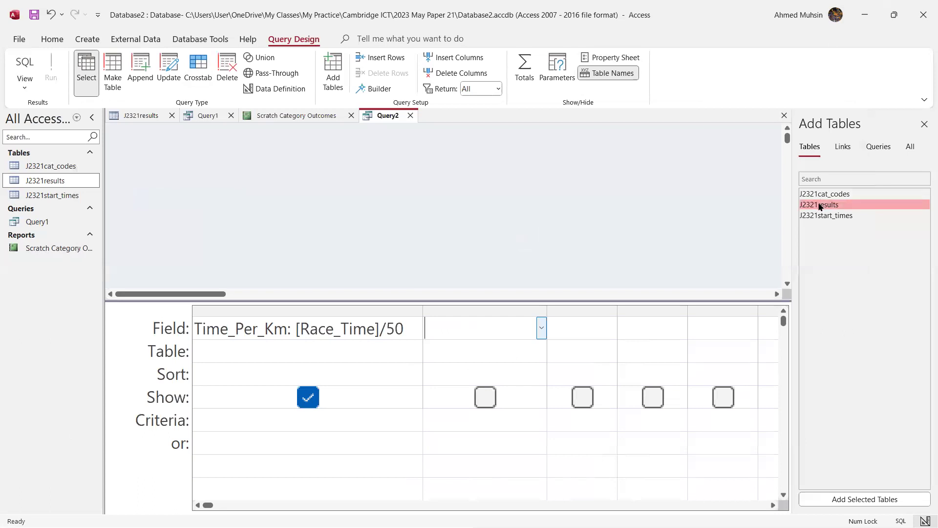
{"action": "double_click", "coordinate": [820, 205]}
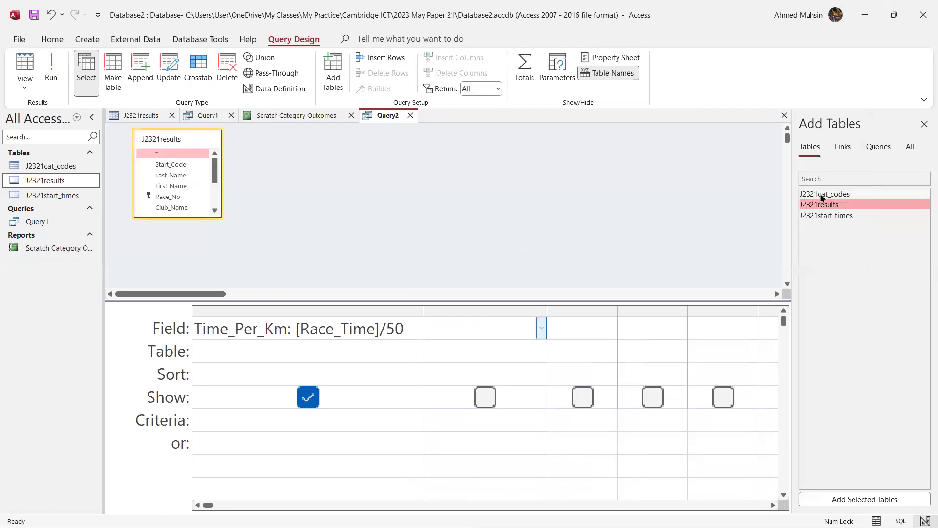
{"action": "double_click", "coordinate": [822, 195]}
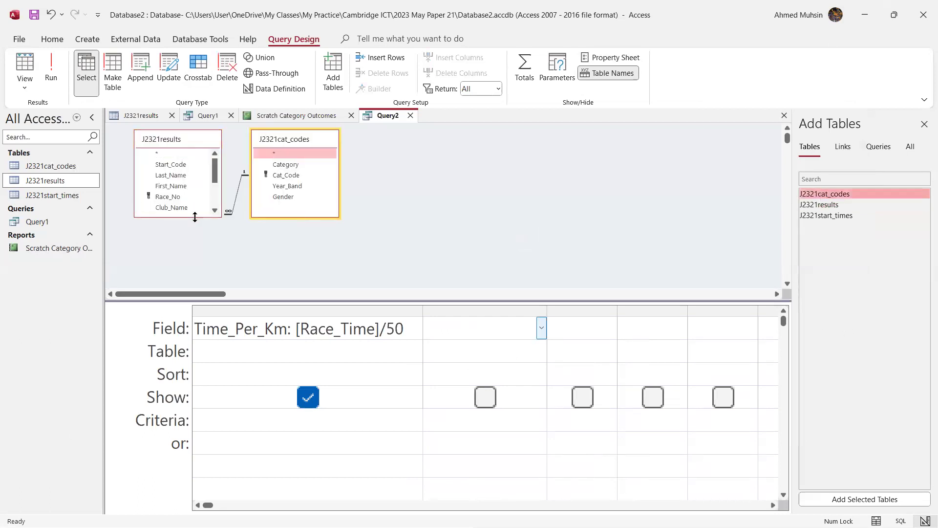
{"action": "left_click_drag", "start_coordinate": [196, 217], "coordinate": [194, 288]}
{"action": "left_click_drag", "start_coordinate": [309, 214], "coordinate": [313, 248]}
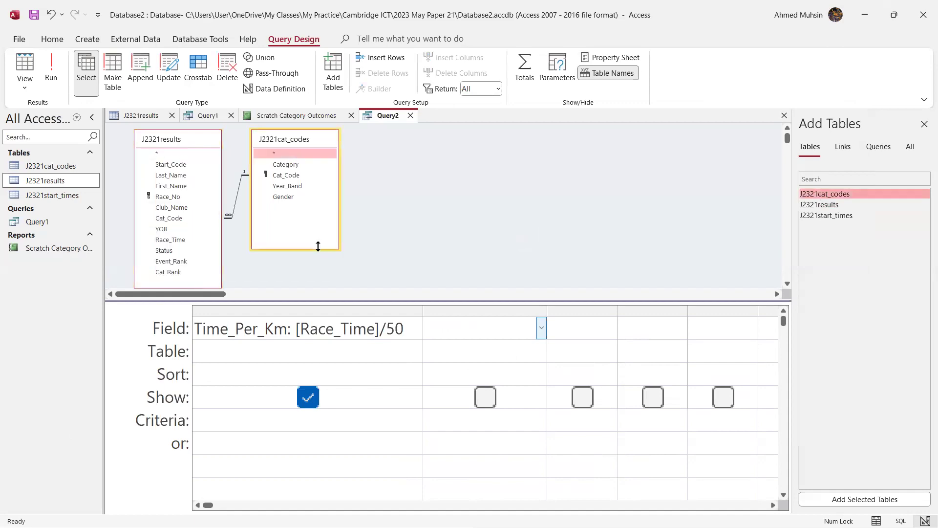
Check the required field order in the exam PDF and add Race_No, First_Name and Last_Name from J2321results to the Access query grid.
{"action": "key", "text": "alt+Tab"}
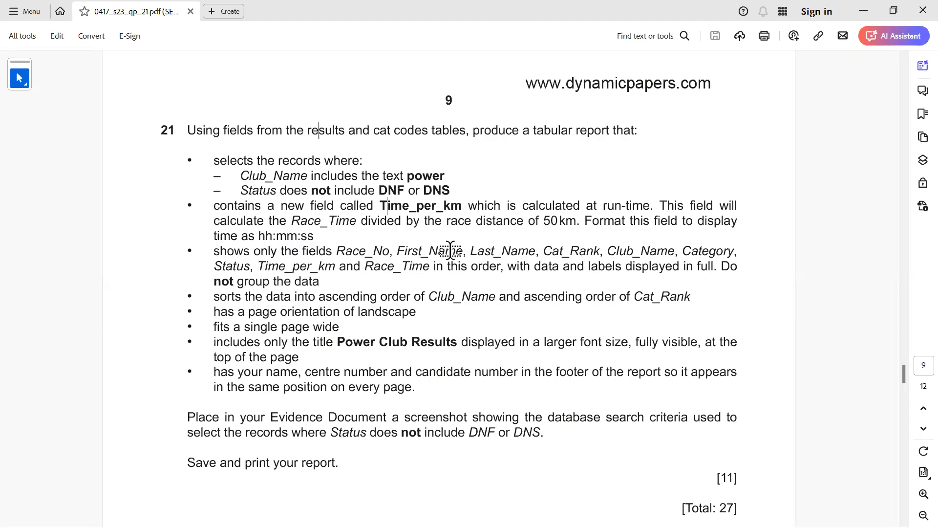
{"action": "key", "text": "alt+Tab"}
{"action": "double_click", "coordinate": [174, 197]}
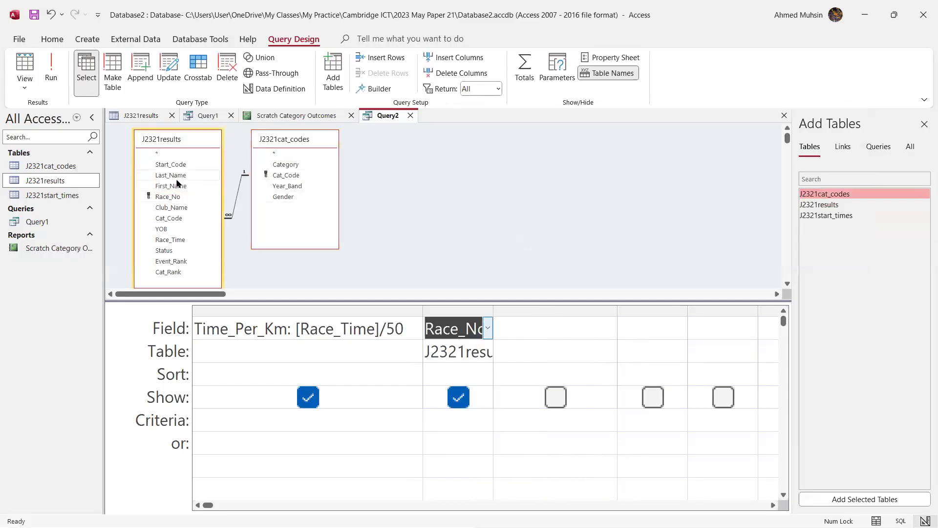
{"action": "double_click", "coordinate": [178, 186]}
{"action": "double_click", "coordinate": [180, 176]}
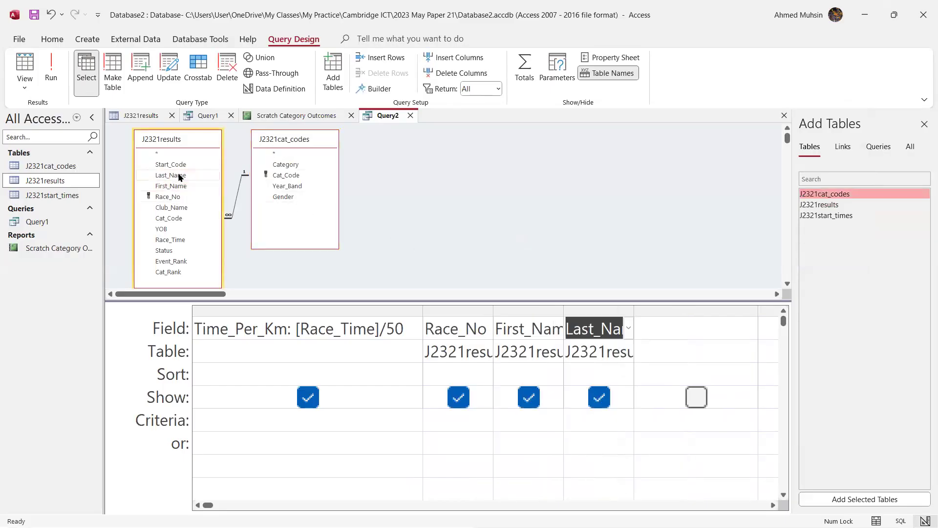
Check the following fields in the exam PDF and add Cat_Rank and Club_Name from J2321results to the Access query grid.
{"action": "key", "text": "alt+Tab"}
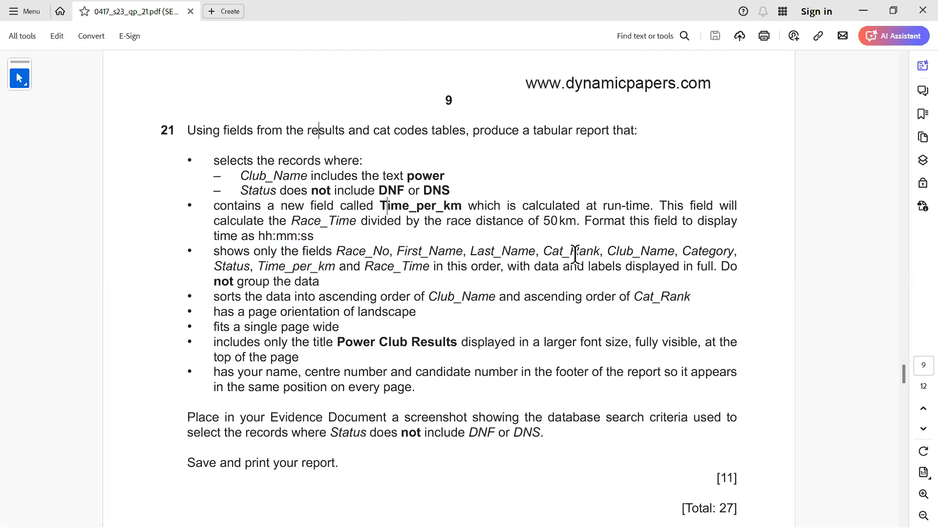
{"action": "key", "text": "alt+Tab"}
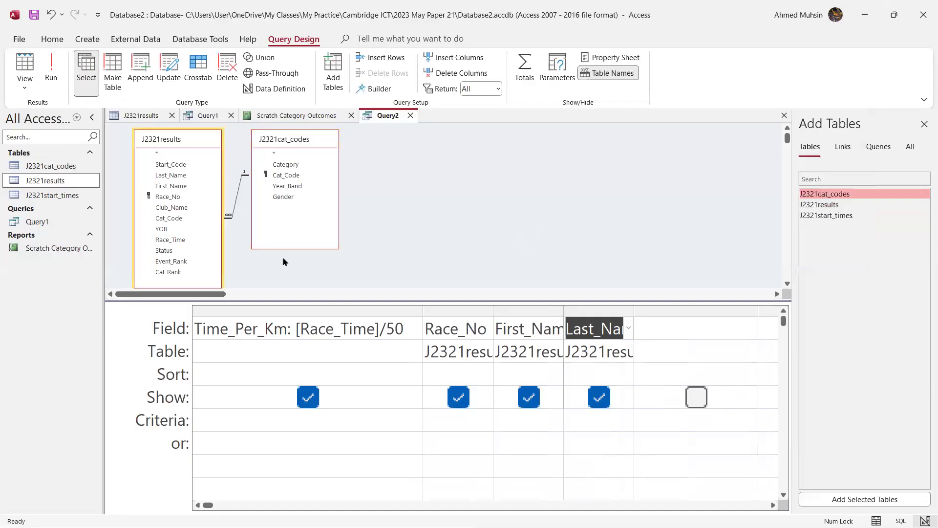
{"action": "double_click", "coordinate": [172, 272]}
{"action": "double_click", "coordinate": [174, 209]}
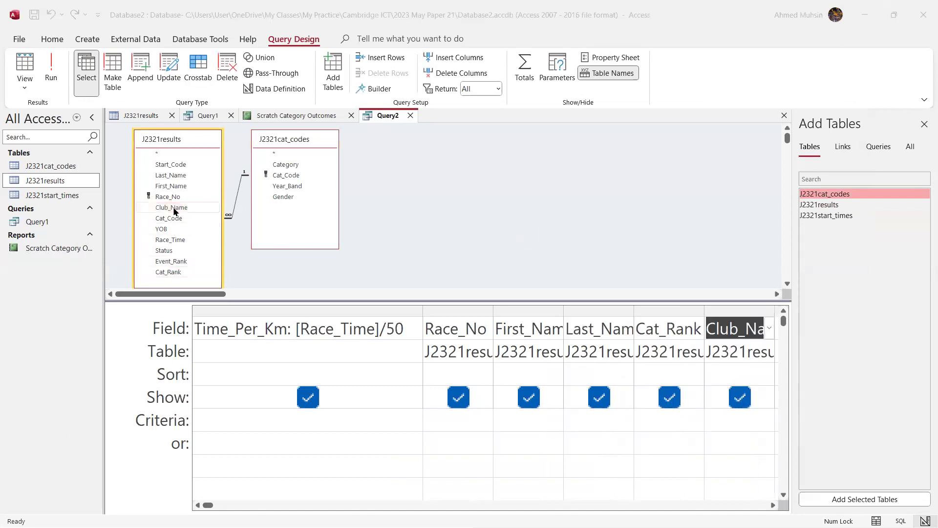
Following the exam PDF's field list, add Category from J2321cat_codes plus Status and Race_Time from J2321results, and fit the Race_Time column's width.
{"action": "key", "text": "alt+Tab"}
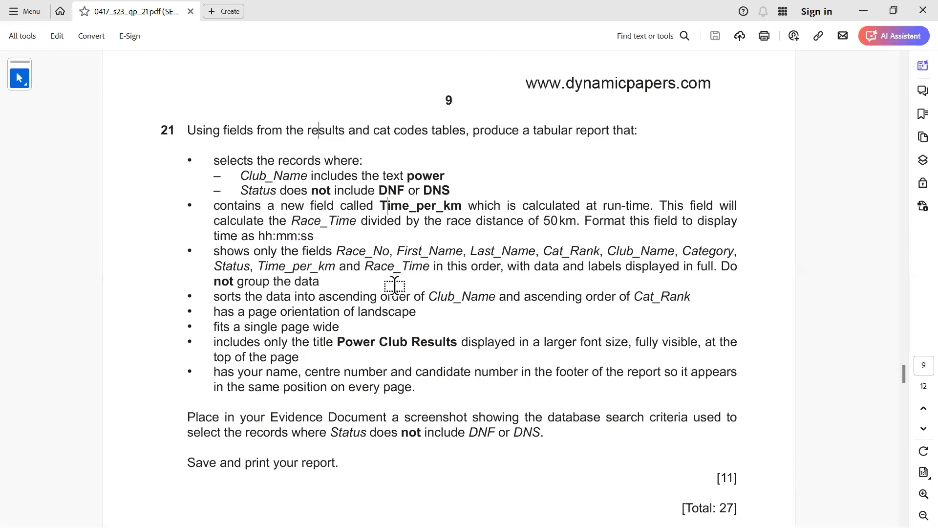
{"action": "key", "text": "alt+Tab"}
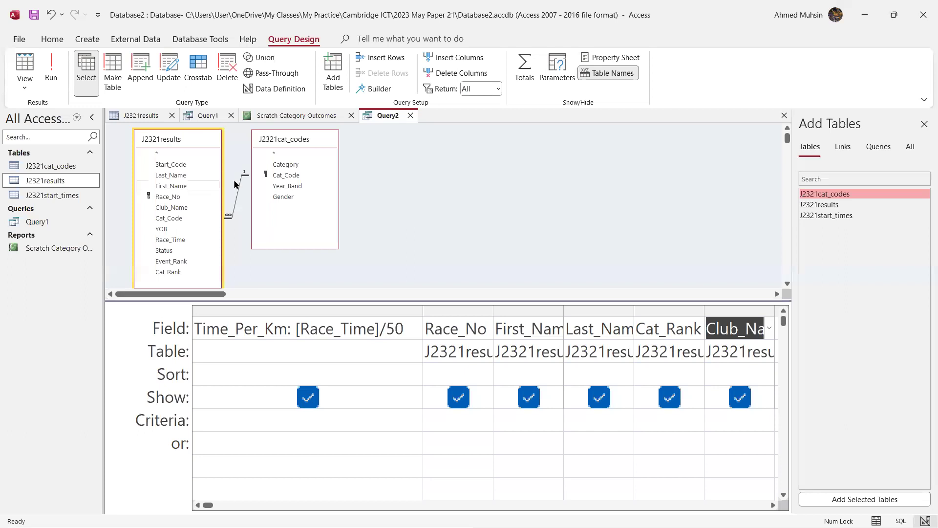
{"action": "left_click", "coordinate": [288, 168]}
{"action": "left_click", "coordinate": [171, 251]}
{"action": "key", "text": "alt+Tab"}
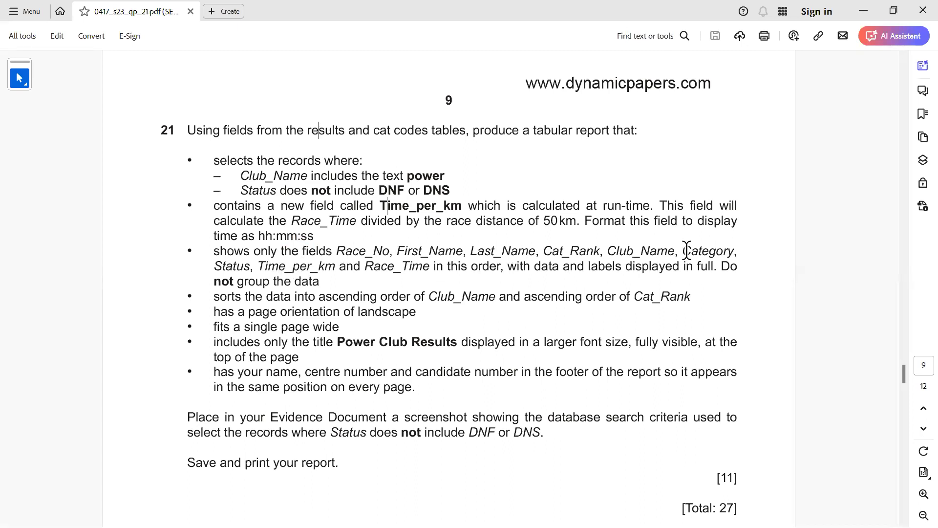
{"action": "left_click_drag", "start_coordinate": [262, 268], "coordinate": [333, 268]}
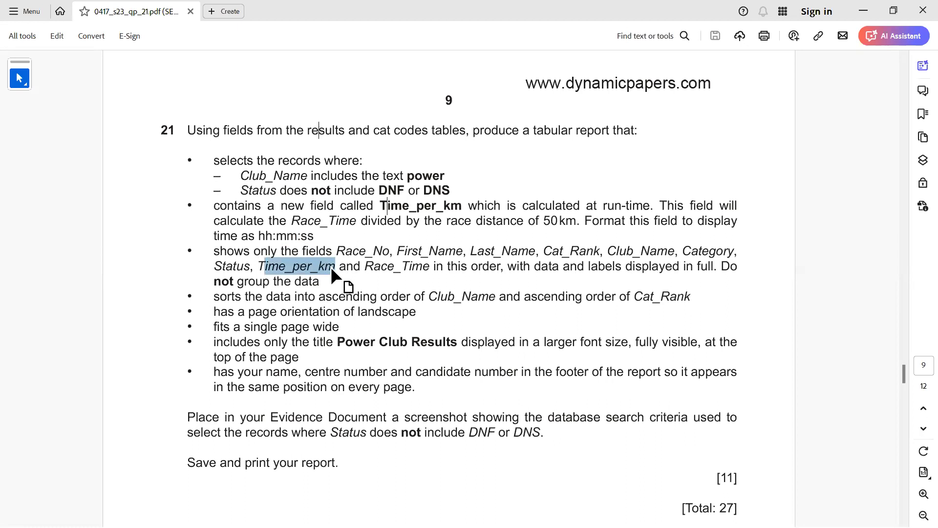
{"action": "left_click_drag", "start_coordinate": [373, 268], "coordinate": [438, 282]}
{"action": "key", "text": "alt+Tab"}
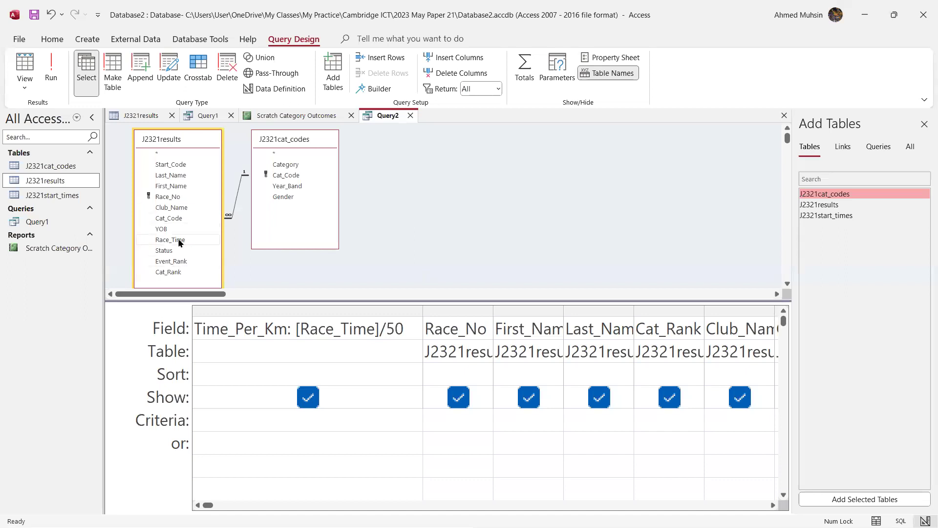
{"action": "left_click", "coordinate": [774, 506]}
{"action": "left_click", "coordinate": [773, 506]}
{"action": "left_click", "coordinate": [774, 506]}
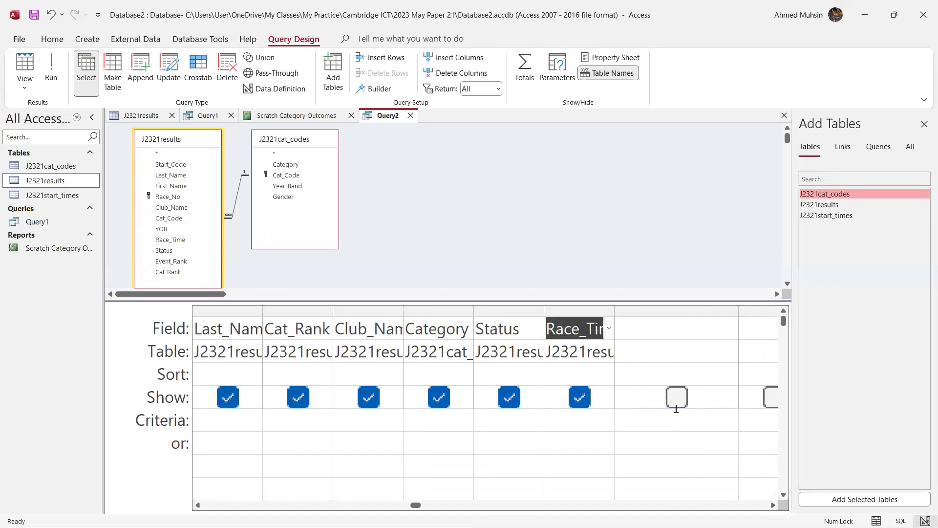
{"action": "double_click", "coordinate": [615, 311]}
Check the club condition in the exam PDF, set the Club_Name criterion to "*power*" in Access, and adjust that column's width.
{"action": "key", "text": "alt+Tab"}
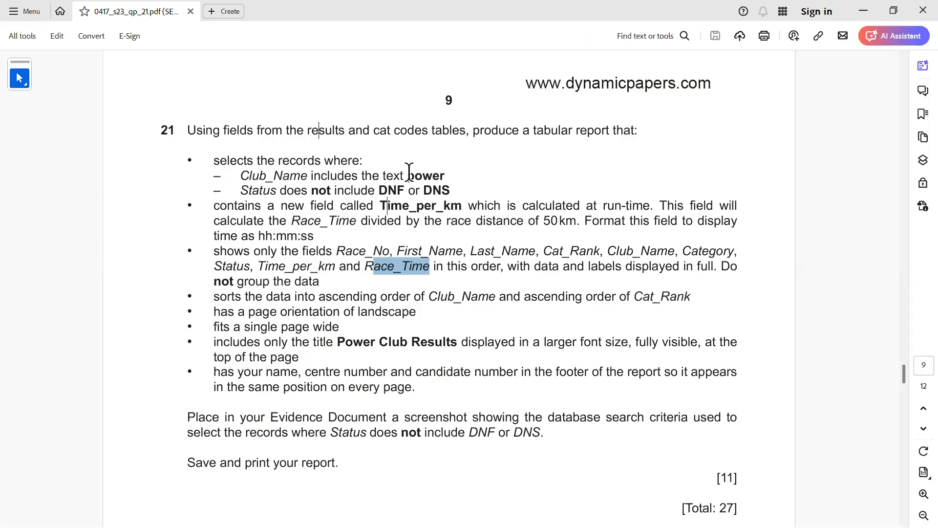
{"action": "key", "text": "alt+Tab"}
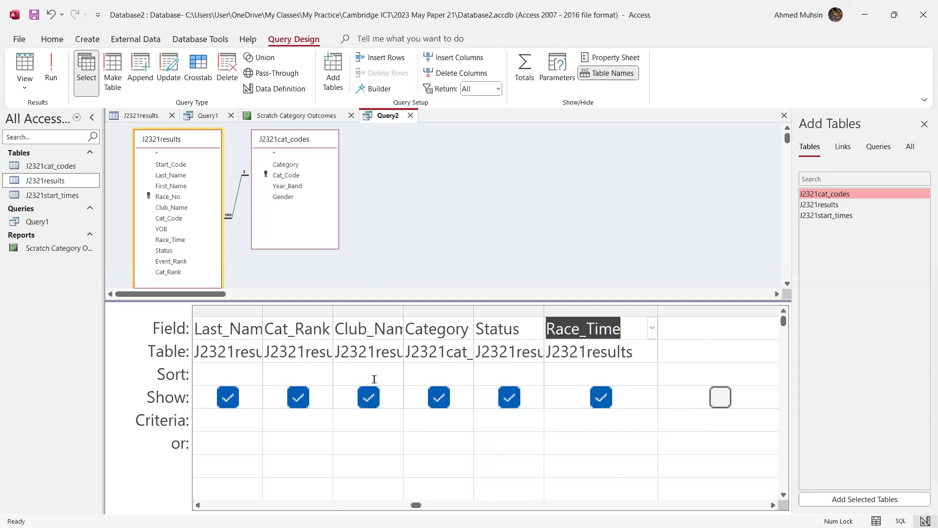
{"action": "left_click", "coordinate": [405, 311]}
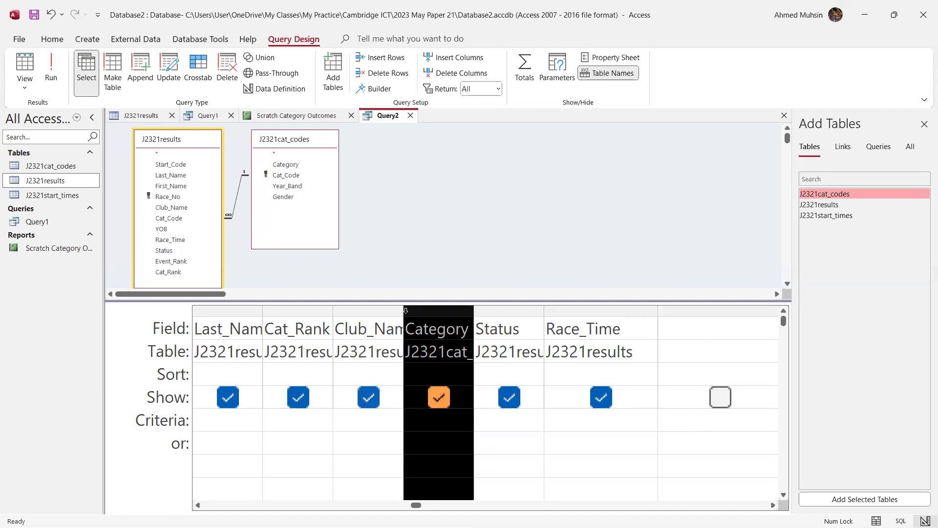
{"action": "left_click_drag", "start_coordinate": [404, 311], "coordinate": [473, 310]}
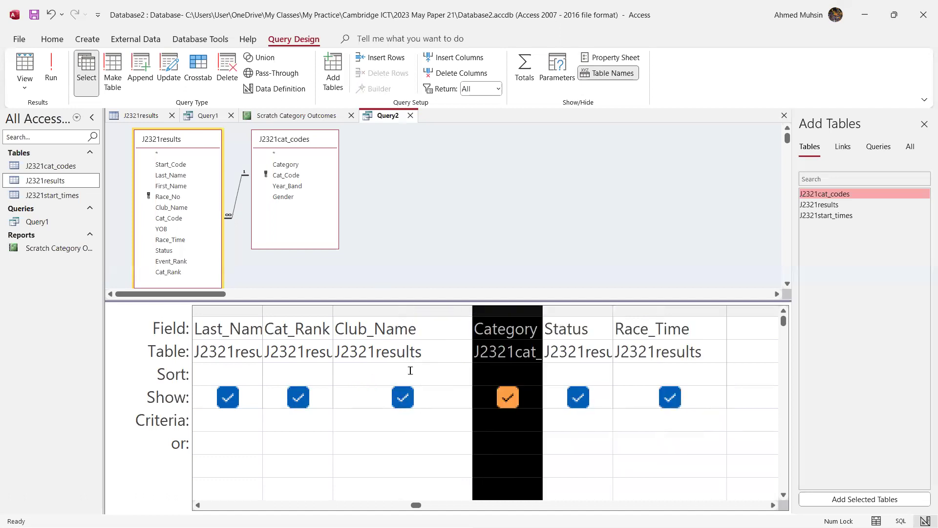
{"action": "left_click", "coordinate": [391, 419]}
{"action": "type", "text": "\"\""}
{"action": "key", "text": "Left"}
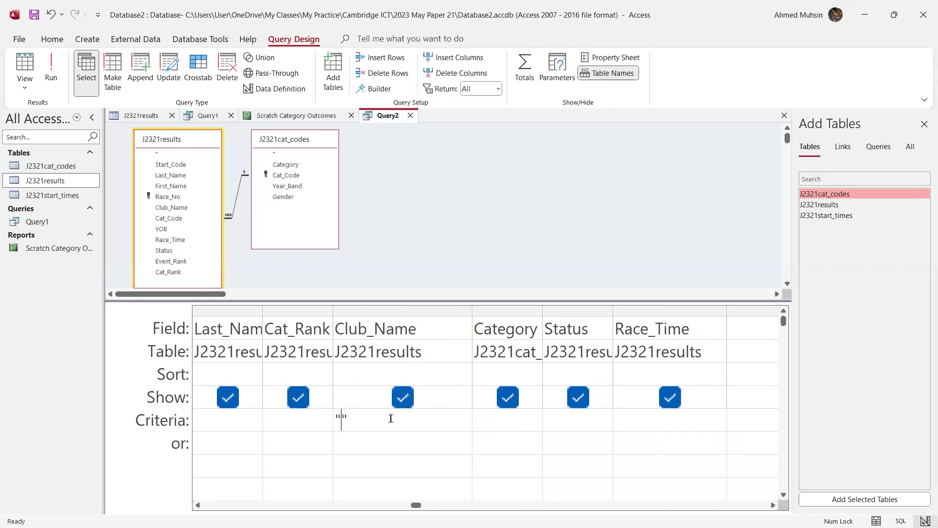
{"action": "type", "text": "*power*"}
{"action": "left_click_drag", "start_coordinate": [472, 311], "coordinate": [429, 311]}
Check the status condition in the exam PDF and set the Status criterion to NOT "DNS" AND NOT "DNF", widening the column to fit.
{"action": "key", "text": "alt+Tab"}
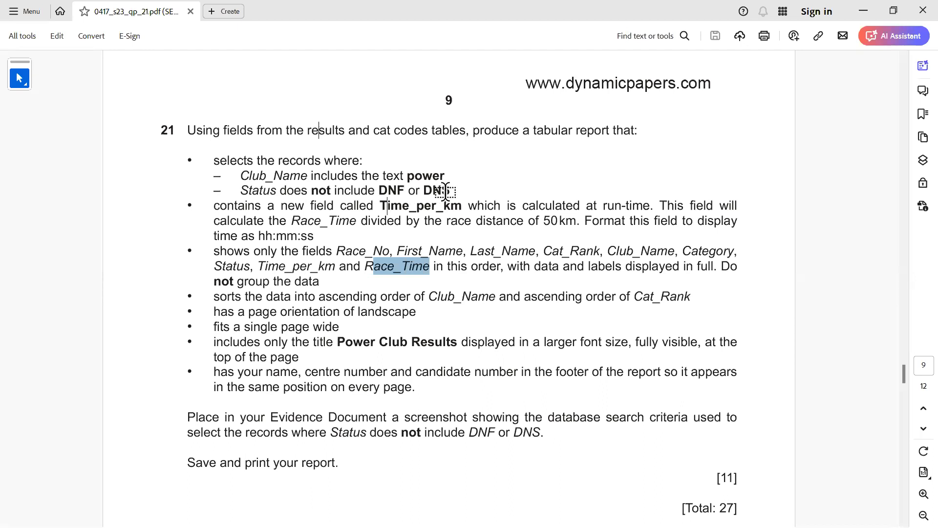
{"action": "key", "text": "alt+Tab"}
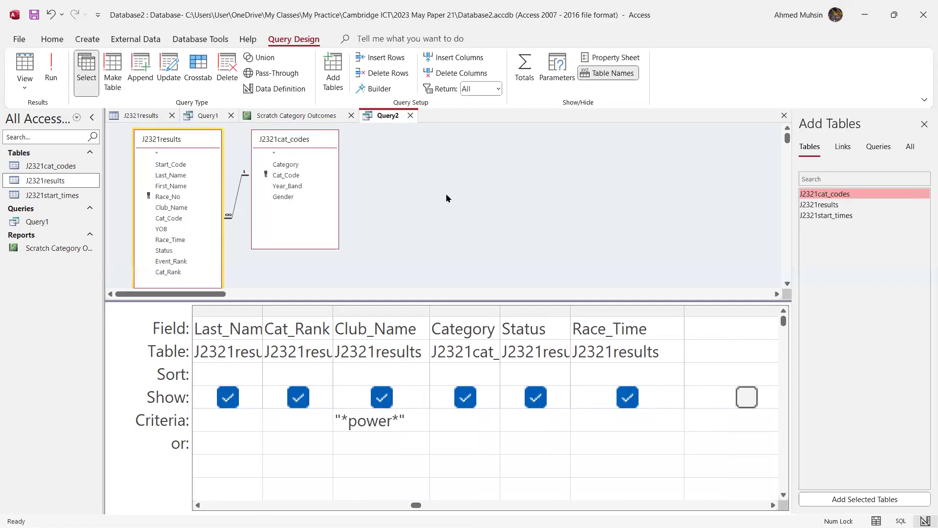
{"action": "left_click_drag", "start_coordinate": [572, 307], "coordinate": [668, 307]}
{"action": "left_click", "coordinate": [569, 417]}
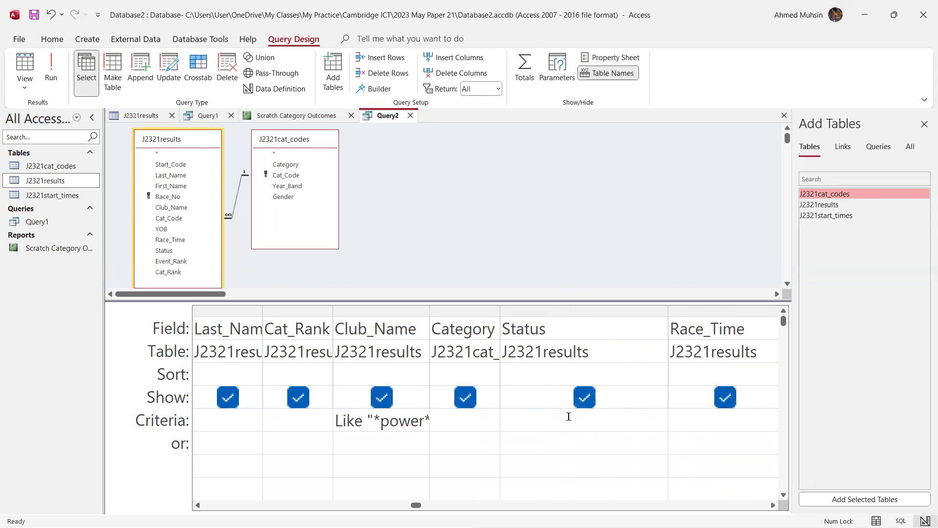
{"action": "key", "text": "Caps_Lock"}
{"action": "type", "text": "BOT"}
{"action": "key", "text": "BackSpace"}
{"action": "key", "text": "BackSpace"}
{"action": "key", "text": "BackSpace"}
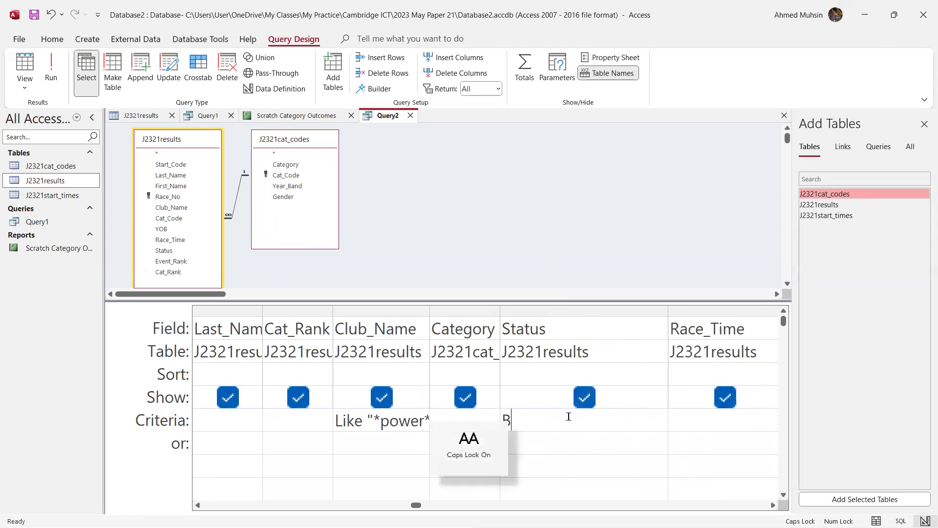
{"action": "type", "text": "NOT \"DNS"}
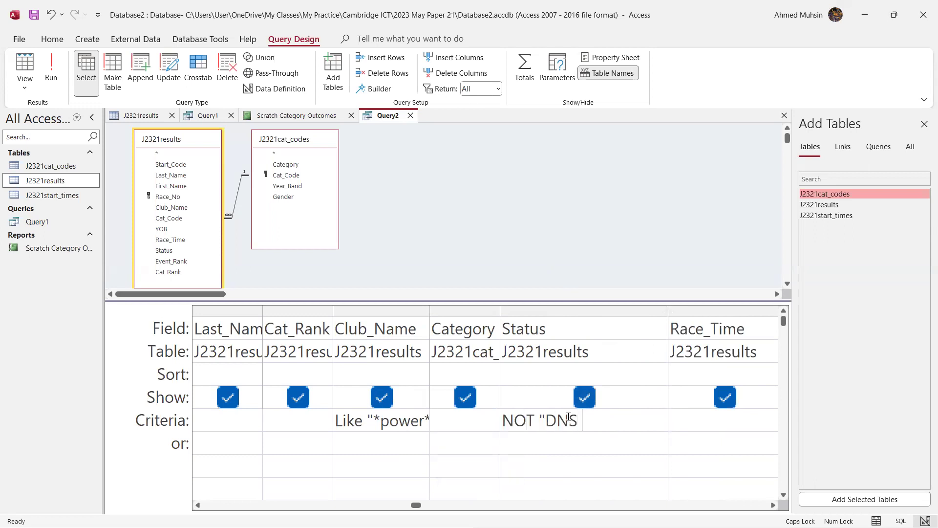
{"action": "type", "text": "\" AND NOT"}
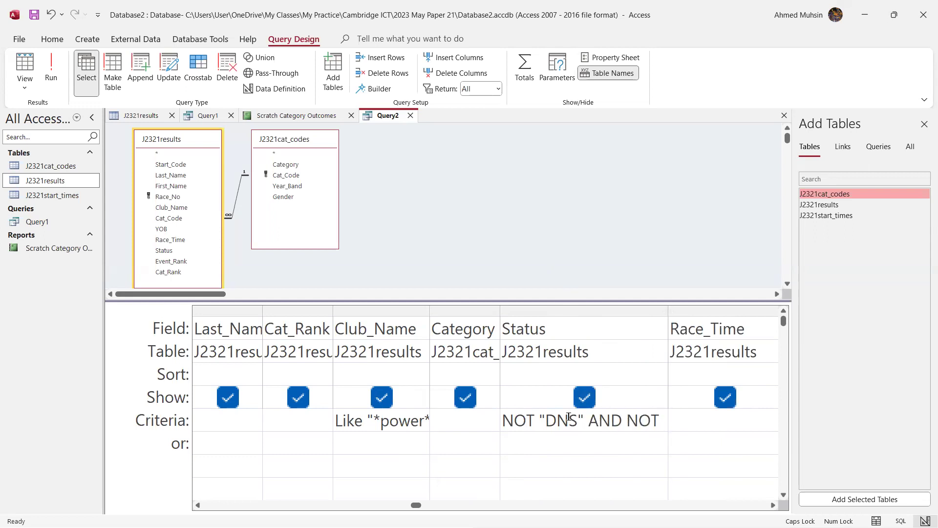
{"action": "type", "text": " \"DNF\""}
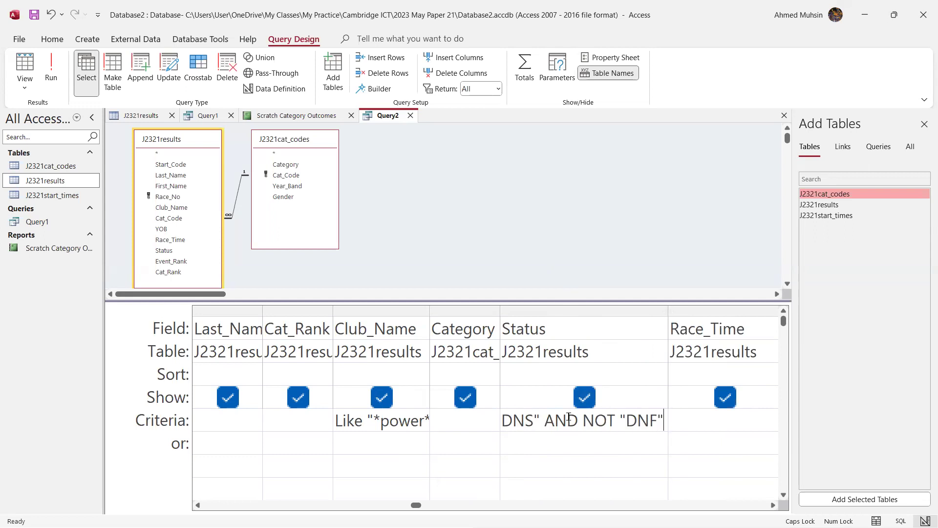
{"action": "left_click_drag", "start_coordinate": [669, 311], "coordinate": [749, 311]}
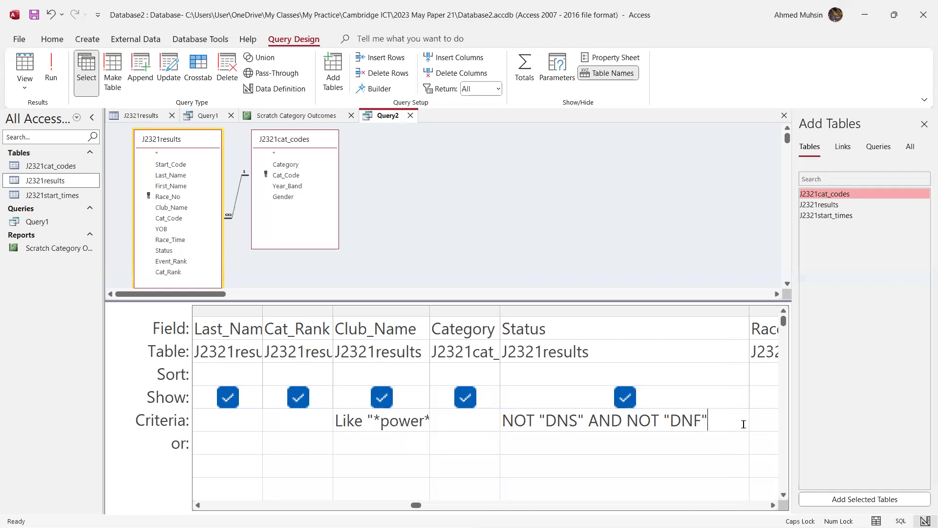
Review the record selection and Time_per_km requirements of question 21 in the exam PDF and return to the Access query.
{"action": "key", "text": "alt+Tab"}
{"action": "left_click_drag", "start_coordinate": [330, 180], "coordinate": [335, 187]}
{"action": "left_click", "coordinate": [335, 204]}
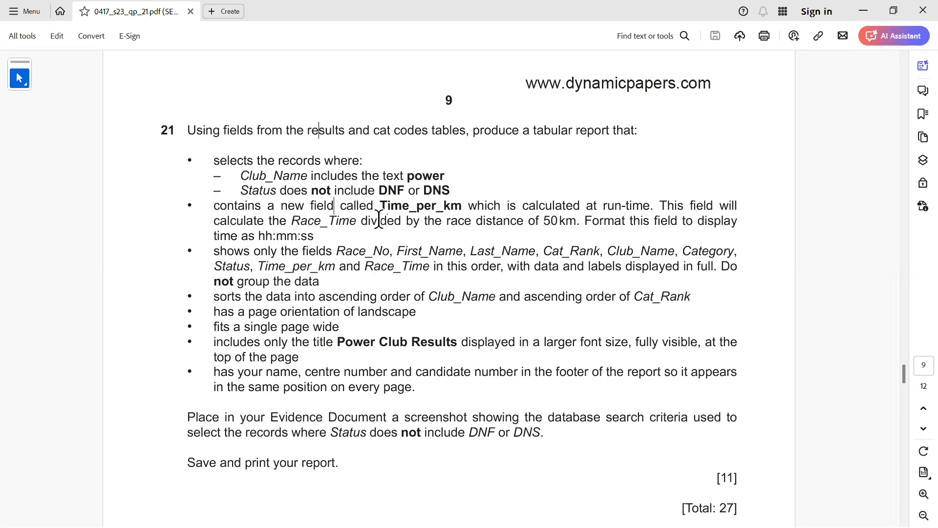
{"action": "left_click_drag", "start_coordinate": [381, 206], "coordinate": [465, 210]}
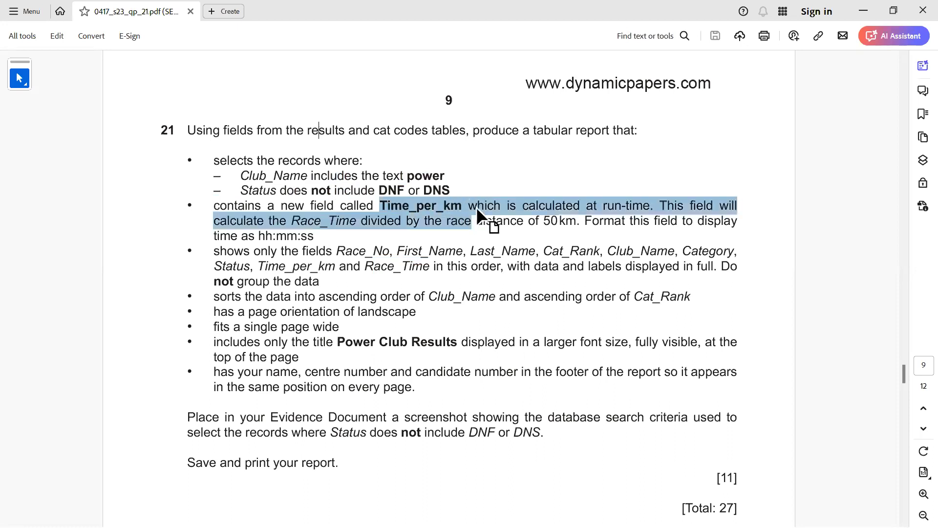
{"action": "left_click", "coordinate": [476, 205]}
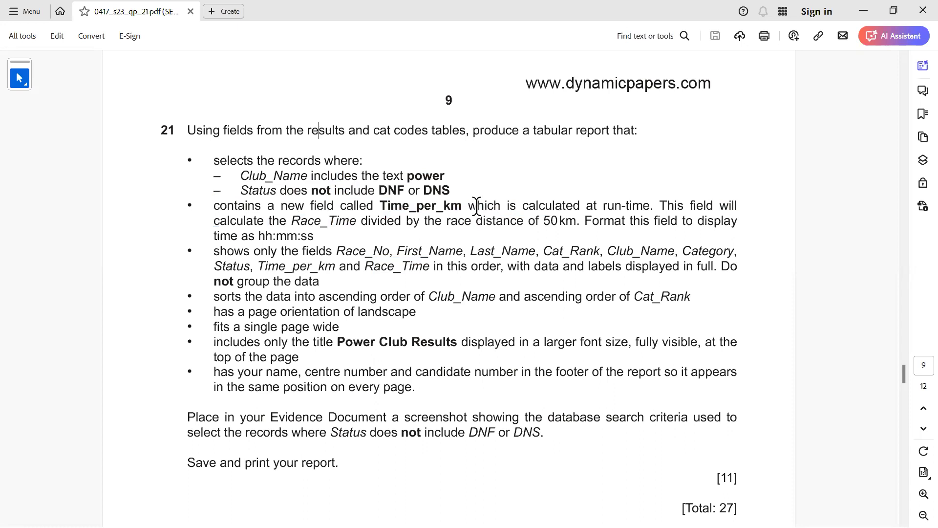
{"action": "key", "text": "alt+Tab"}
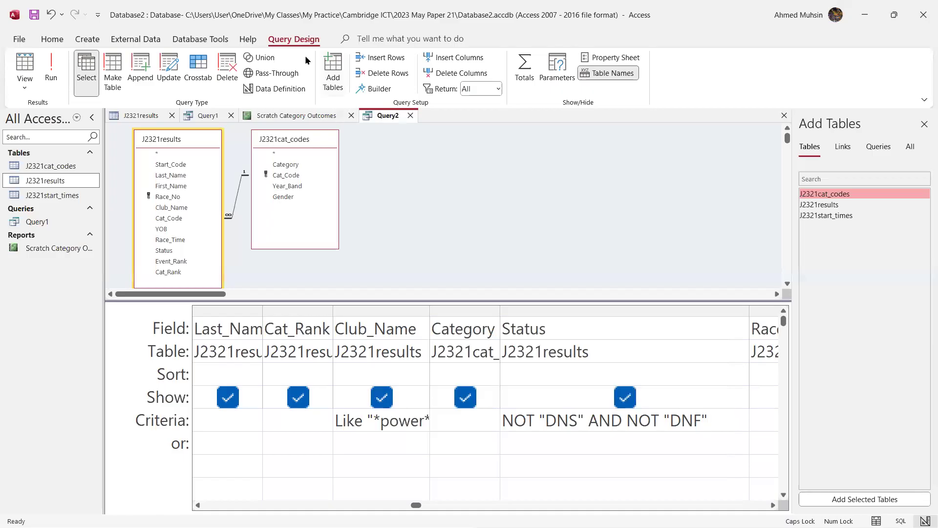
Run the query and save it as Query2.
{"action": "left_click", "coordinate": [57, 78]}
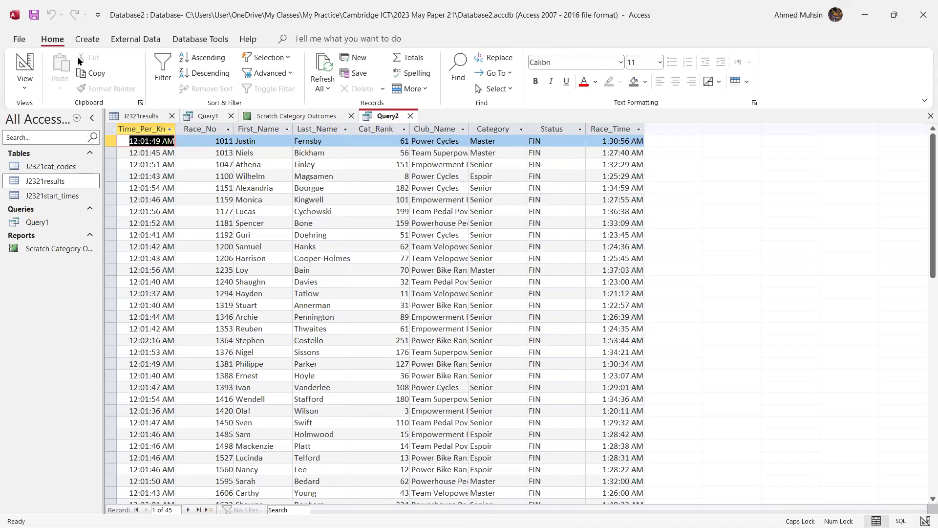
{"action": "left_click", "coordinate": [37, 19]}
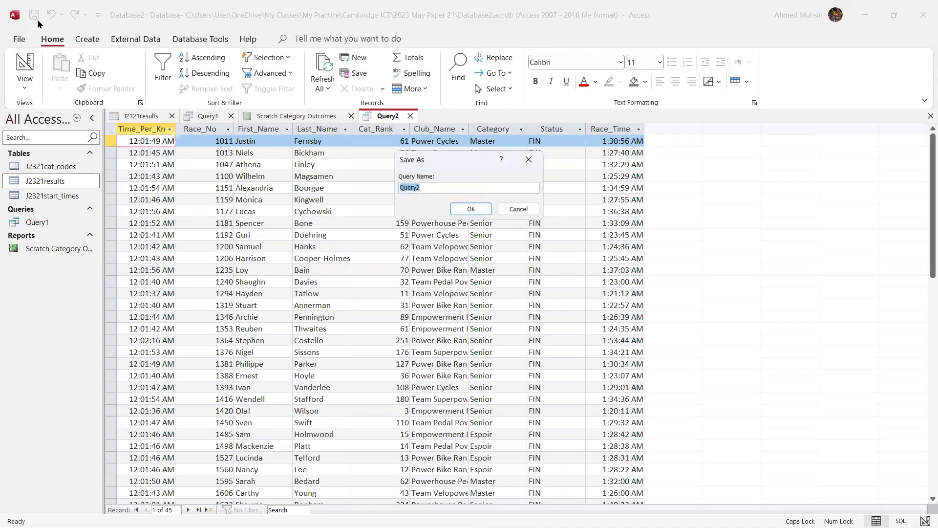
{"action": "left_click", "coordinate": [470, 209]}
Start the Report Wizard on Query2 and add Race_No, First_Name, Last_Name, Cat_Rank, Club_Name, Category and Status in that order.
{"action": "left_click", "coordinate": [88, 39]}
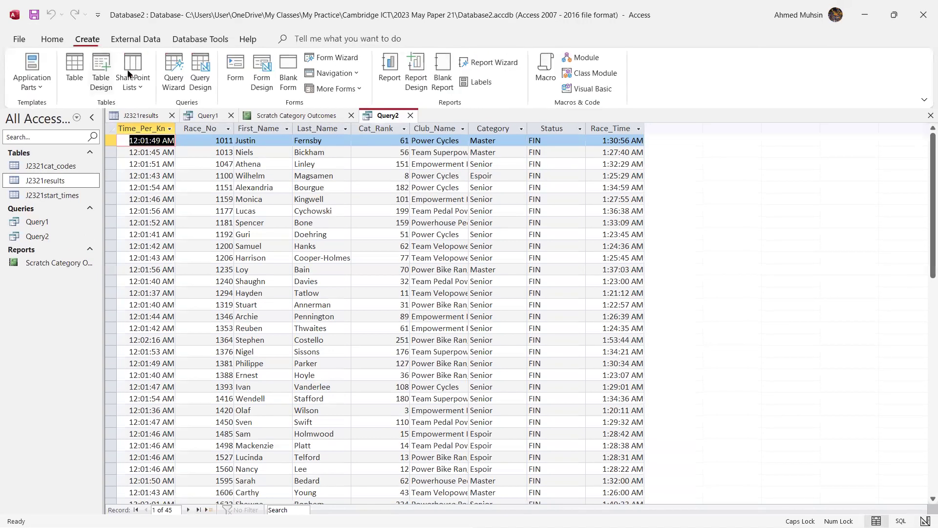
{"action": "left_click", "coordinate": [486, 63]}
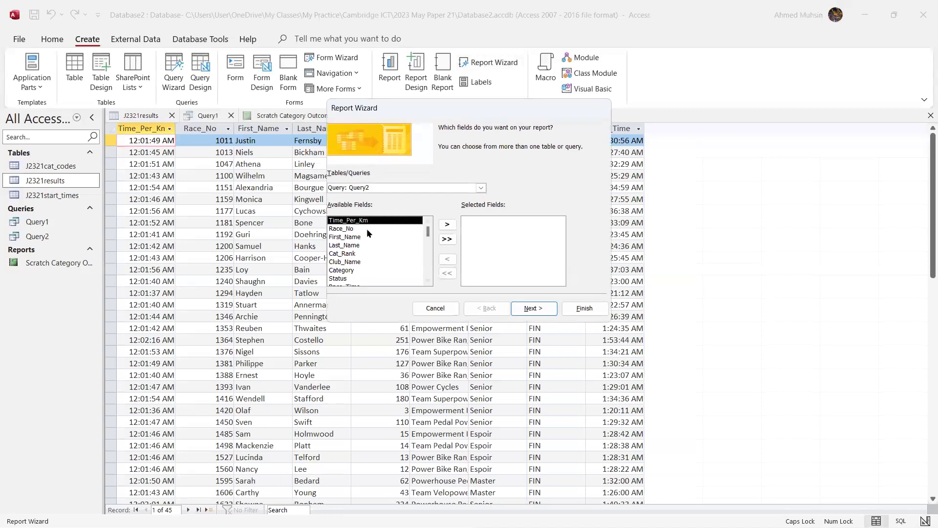
{"action": "left_click", "coordinate": [368, 229]}
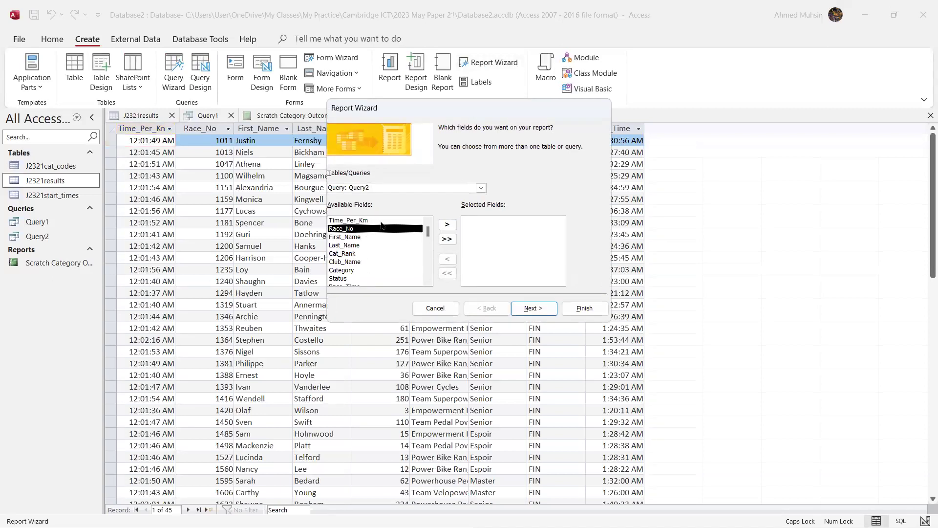
{"action": "left_click", "coordinate": [378, 221]}
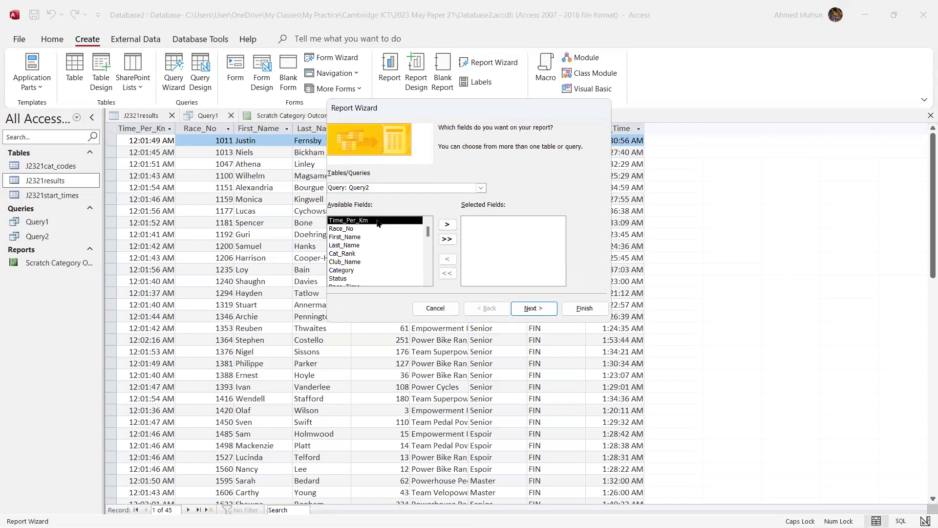
{"action": "left_click", "coordinate": [355, 230]}
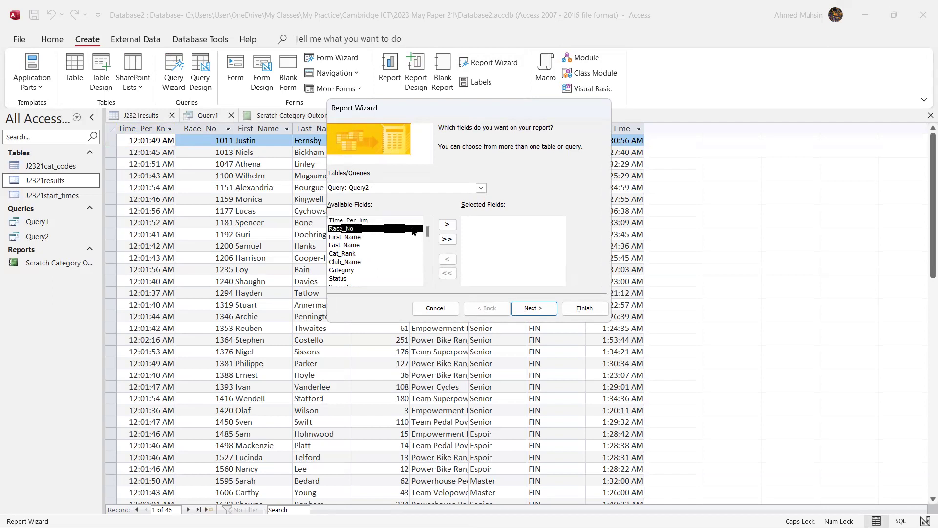
{"action": "left_click", "coordinate": [445, 225]}
{"action": "left_click", "coordinate": [444, 224]}
{"action": "left_click", "coordinate": [444, 226]}
{"action": "left_click", "coordinate": [444, 225]}
{"action": "left_click", "coordinate": [445, 225]}
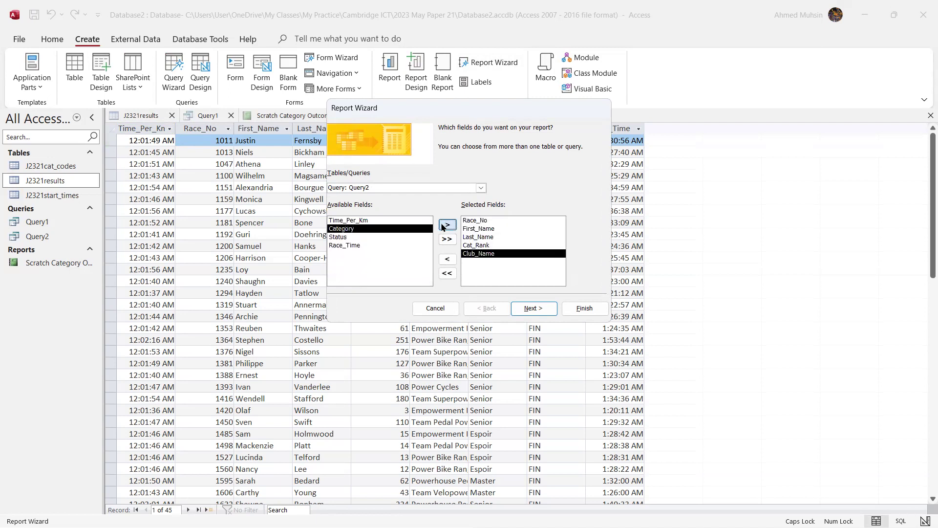
{"action": "left_click", "coordinate": [445, 224]}
{"action": "left_click", "coordinate": [445, 224]}
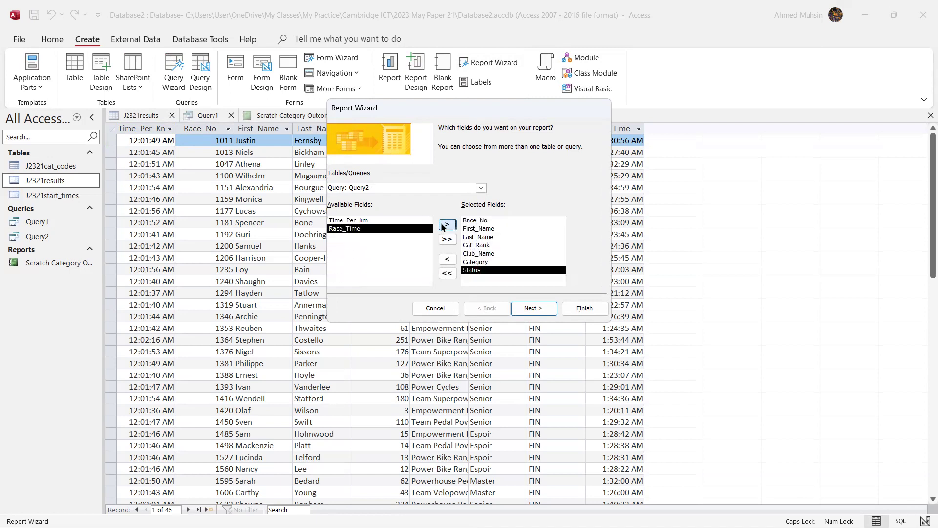
Complete the report's field list with Time_Per_Km followed by Race_Time and continue to the data view choice.
{"action": "left_click", "coordinate": [348, 221]}
{"action": "double_click", "coordinate": [368, 222]}
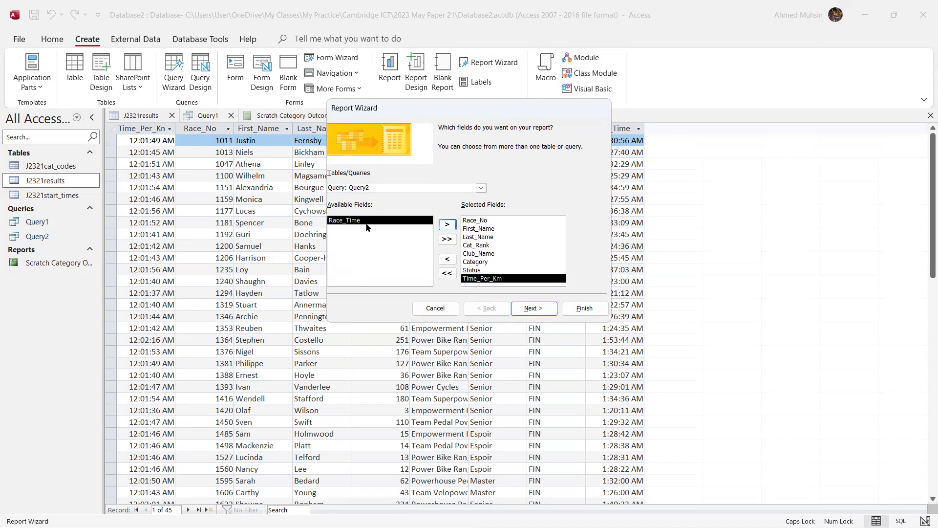
{"action": "left_click", "coordinate": [448, 225]}
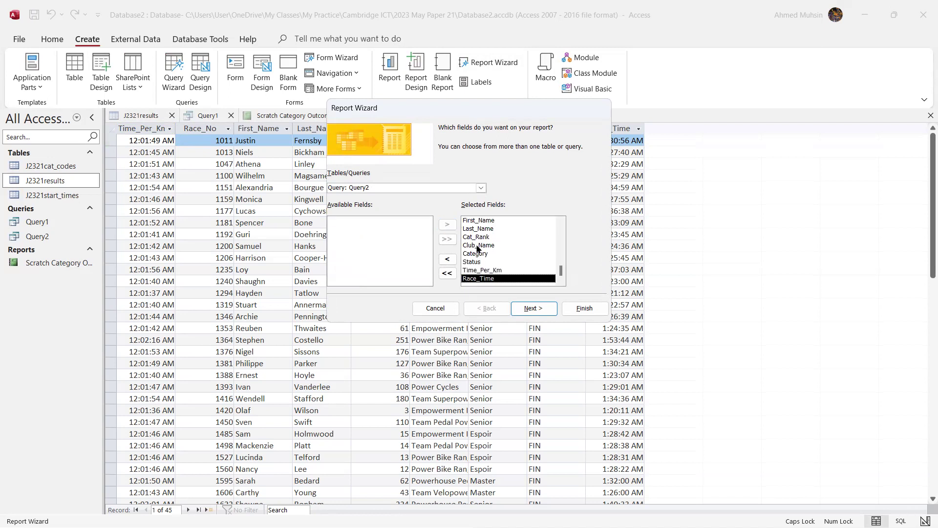
{"action": "scroll", "coordinate": [486, 233], "scroll_direction": "up", "scroll_amount": 1}
{"action": "left_click", "coordinate": [536, 307]}
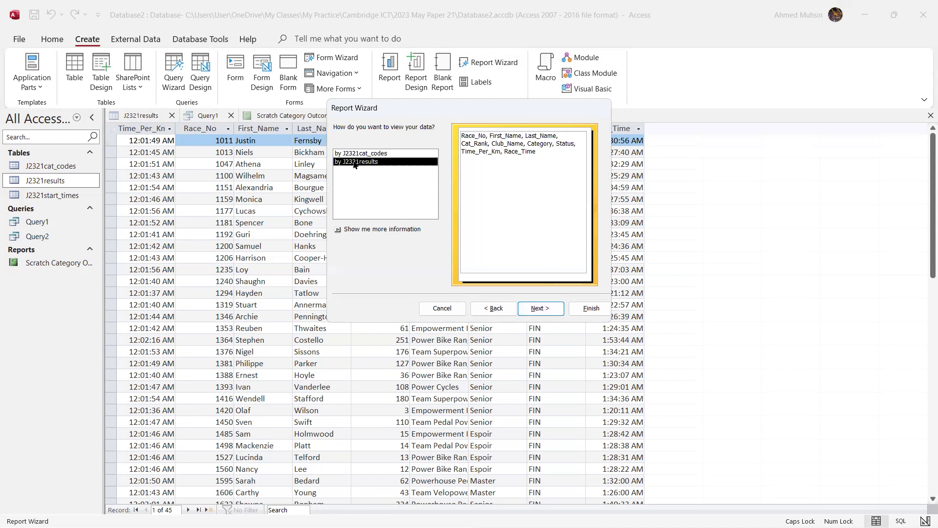
View the data by J2321results, check the grouping condition in the exam PDF, and continue without any grouping or sorting.
{"action": "left_click", "coordinate": [533, 306]}
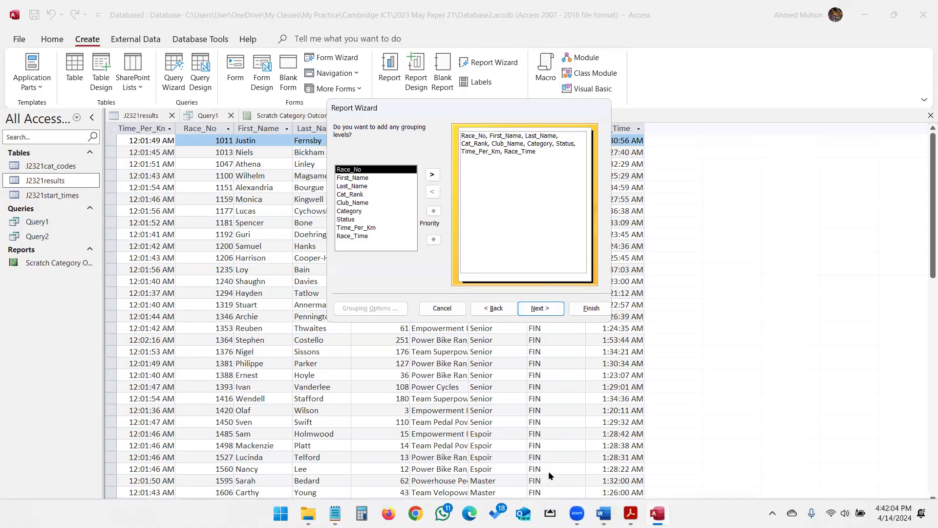
{"action": "left_click", "coordinate": [631, 513]}
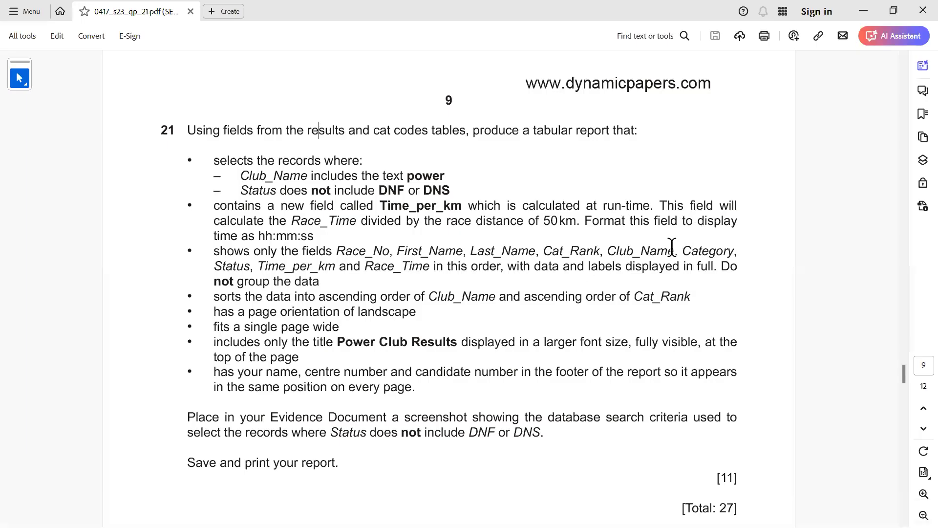
{"action": "left_click_drag", "start_coordinate": [720, 266], "coordinate": [325, 283]}
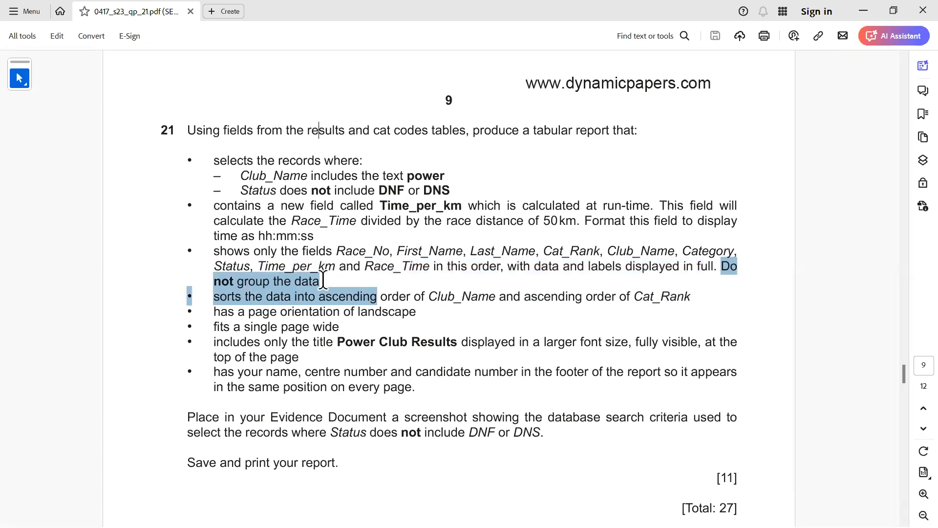
{"action": "key", "text": "alt+Tab"}
{"action": "left_click", "coordinate": [551, 310]}
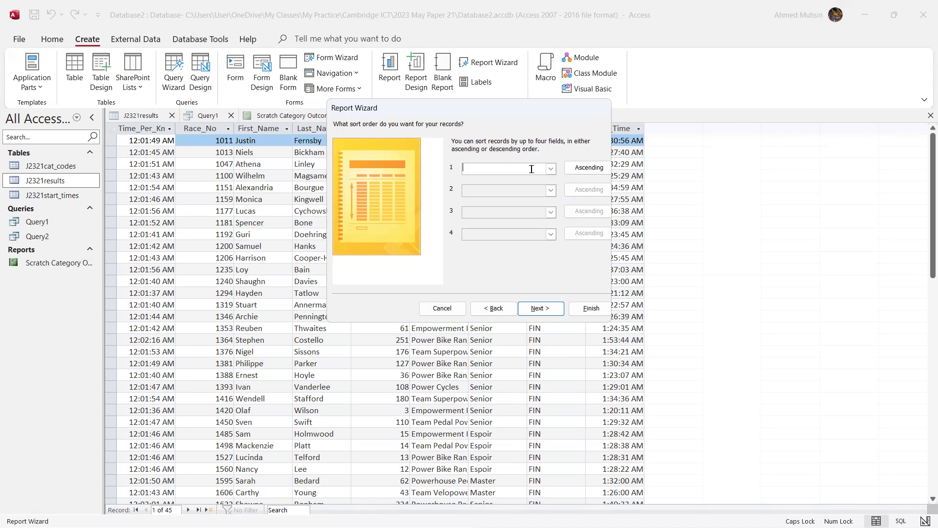
{"action": "left_click", "coordinate": [541, 307]}
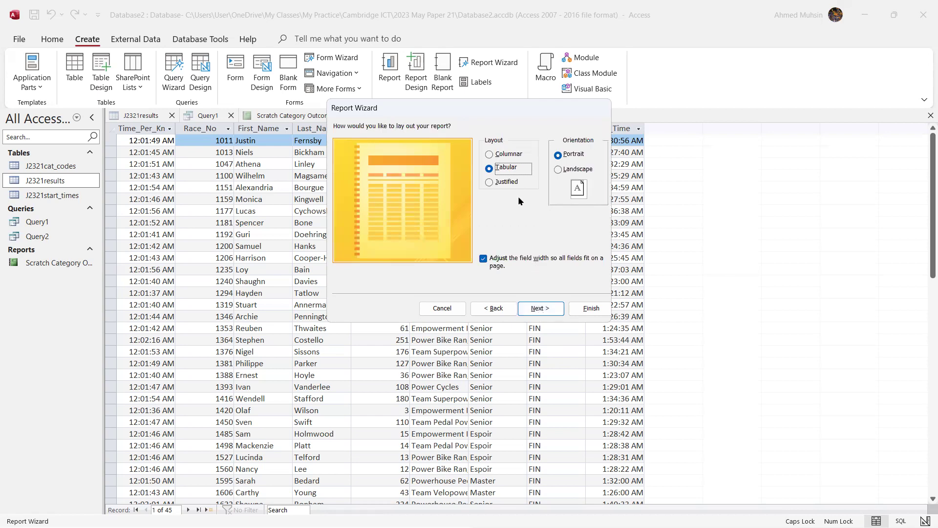
Check layout and orientation in the exam PDF, keep the Tabular layout, set Landscape, and turn off adjusting field widths to fit the page.
{"action": "key", "text": "alt+Tab"}
{"action": "left_click", "coordinate": [552, 137]}
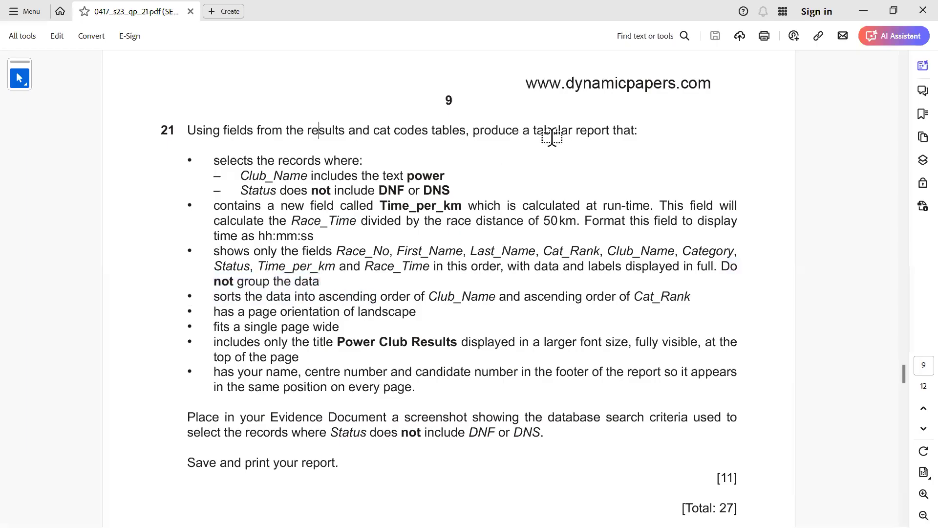
{"action": "key", "text": "alt+Tab"}
{"action": "key", "text": "alt+Tab"}
{"action": "double_click", "coordinate": [391, 311]}
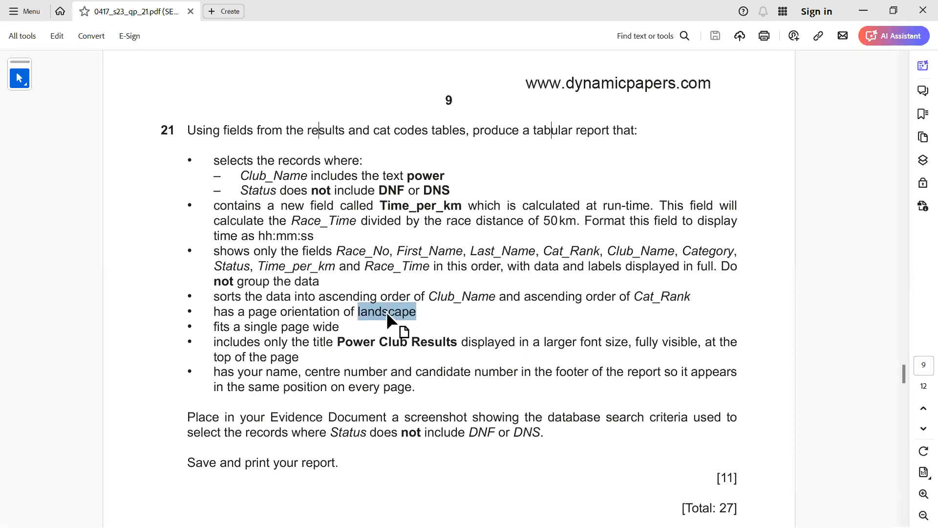
{"action": "key", "text": "alt+Tab"}
{"action": "left_click", "coordinate": [557, 169]}
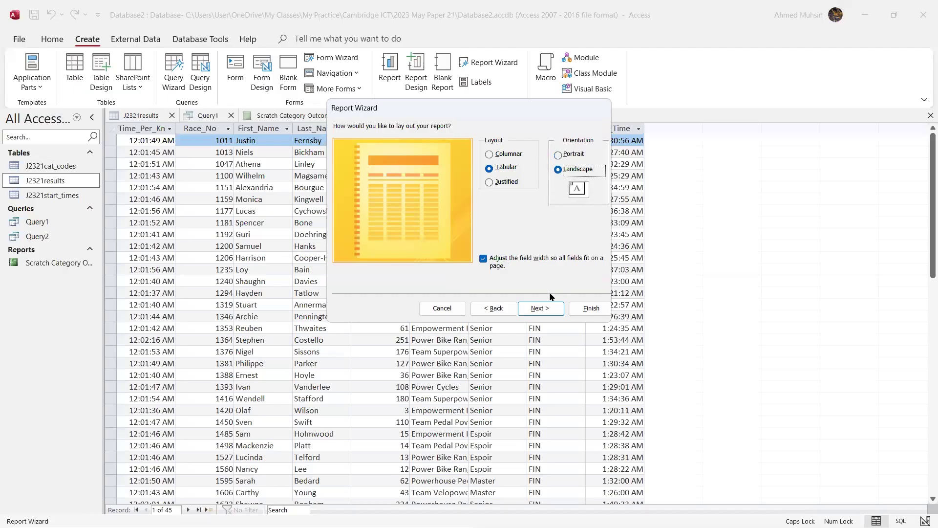
{"action": "left_click", "coordinate": [483, 259]}
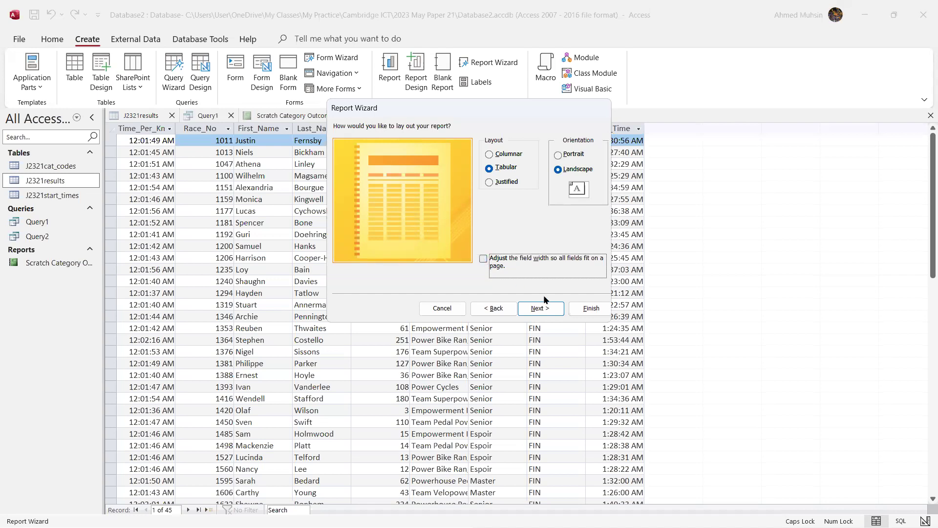
{"action": "left_click", "coordinate": [555, 309]}
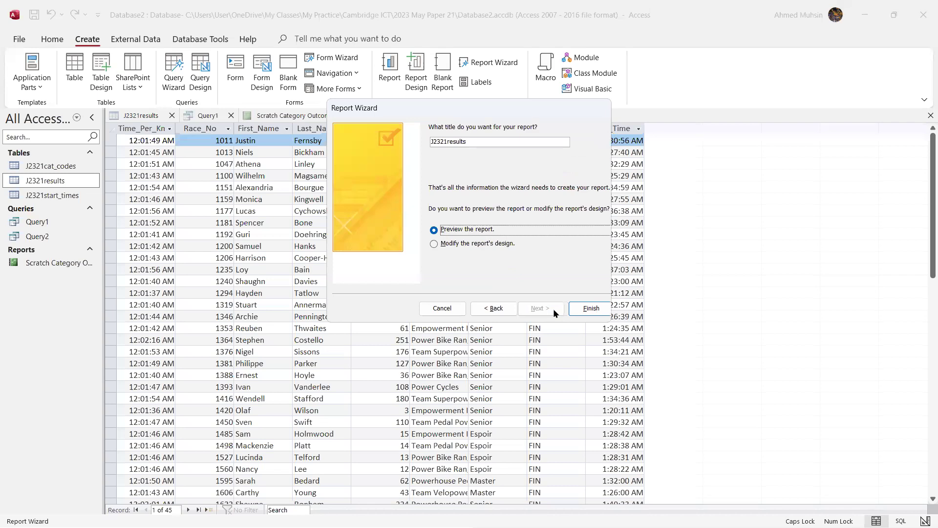
Select the report's default title for replacement and look up the required title in the exam PDF.
{"action": "double_click", "coordinate": [472, 145]}
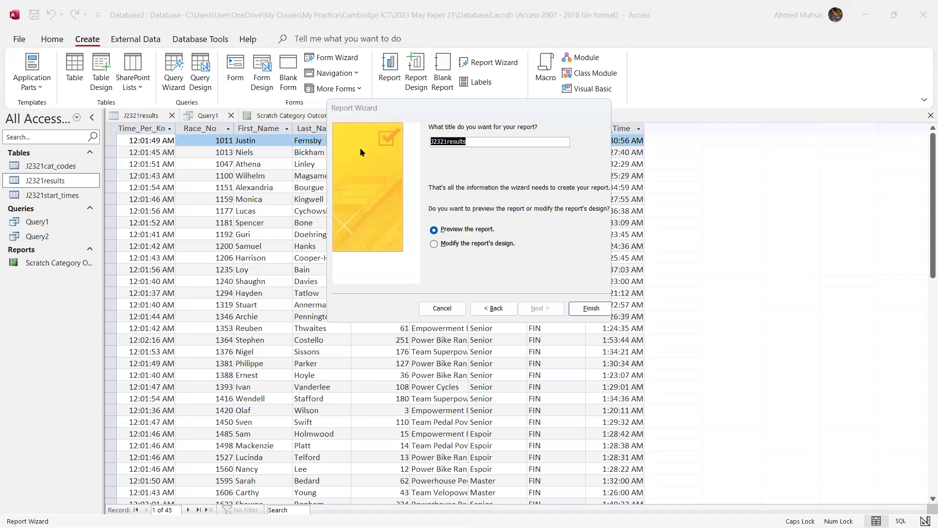
{"action": "key", "text": "alt+Tab"}
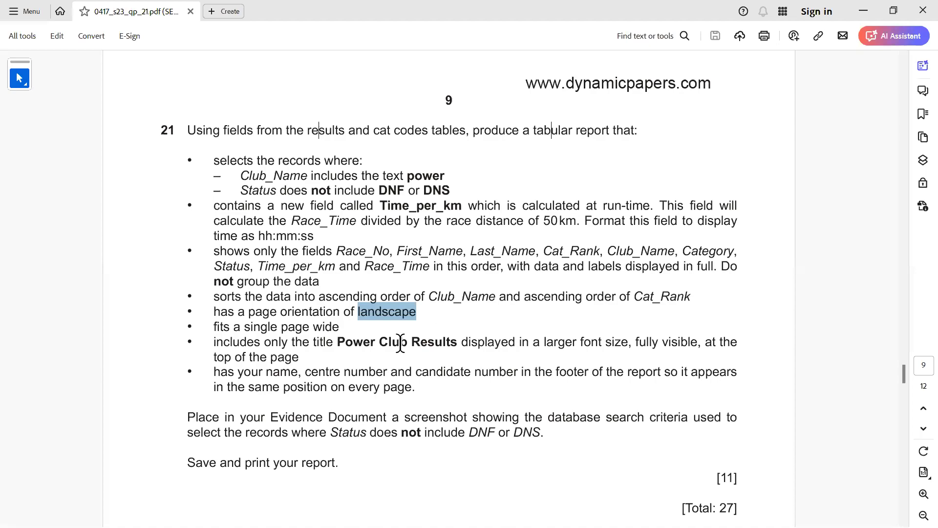
{"action": "key", "text": "alt+Tab"}
{"action": "type", "text": "p"}
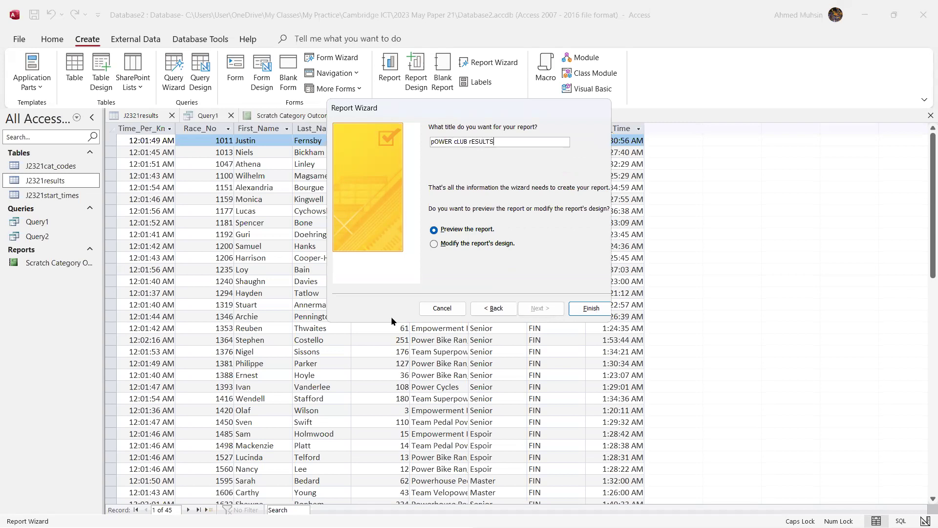
{"action": "key", "text": "Caps_Lock"}
{"action": "key", "text": "BackSpace"}
{"action": "key", "text": "BackSpace"}
{"action": "key", "text": "BackSpace"}
{"action": "key", "text": "BackSpace"}
{"action": "key", "text": "BackSpace"}
{"action": "key", "text": "BackSpace"}
{"action": "key", "text": "BackSpace"}
{"action": "key", "text": "BackSpace"}
{"action": "key", "text": "BackSpace"}
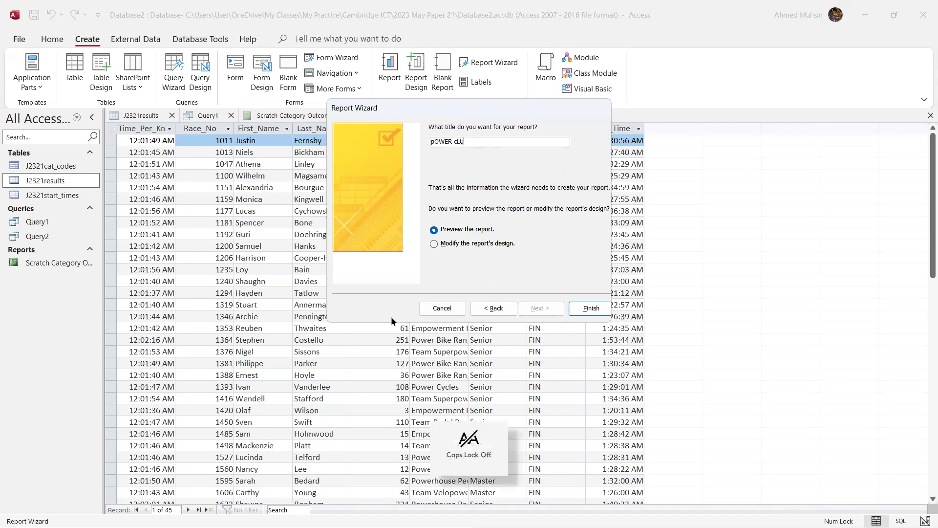
Title the report "Power Club Results" and finish the wizard with a preview of the report.
{"action": "type", "text": "Power Club Results"}
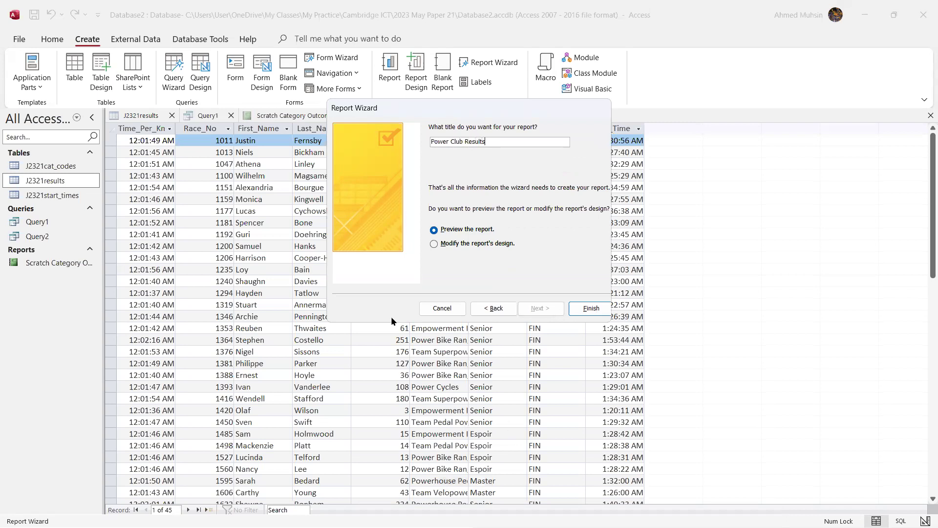
{"action": "left_click", "coordinate": [577, 307]}
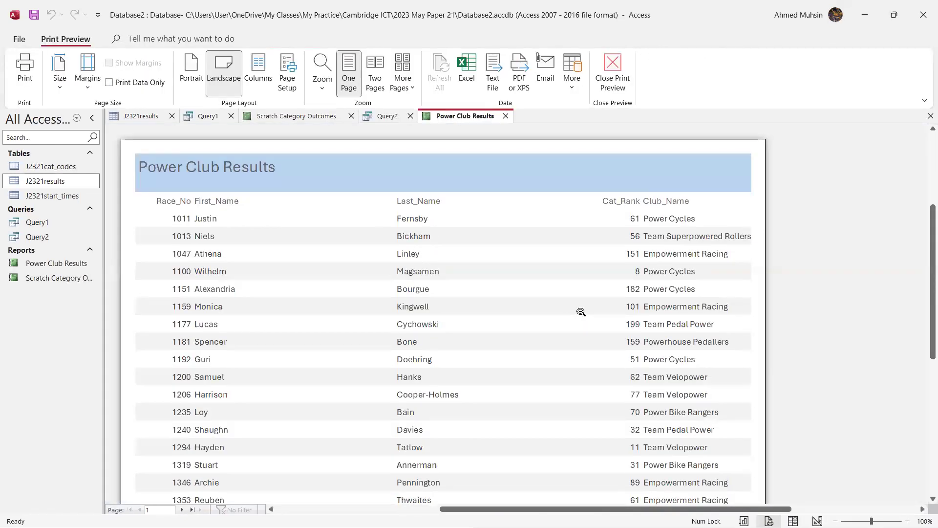
Review the Power Club Results report in print preview, close the preview and open the report in Layout View.
{"action": "scroll", "coordinate": [581, 310], "scroll_direction": "down", "scroll_amount": 5}
{"action": "scroll", "coordinate": [581, 311], "scroll_direction": "up", "scroll_amount": 10}
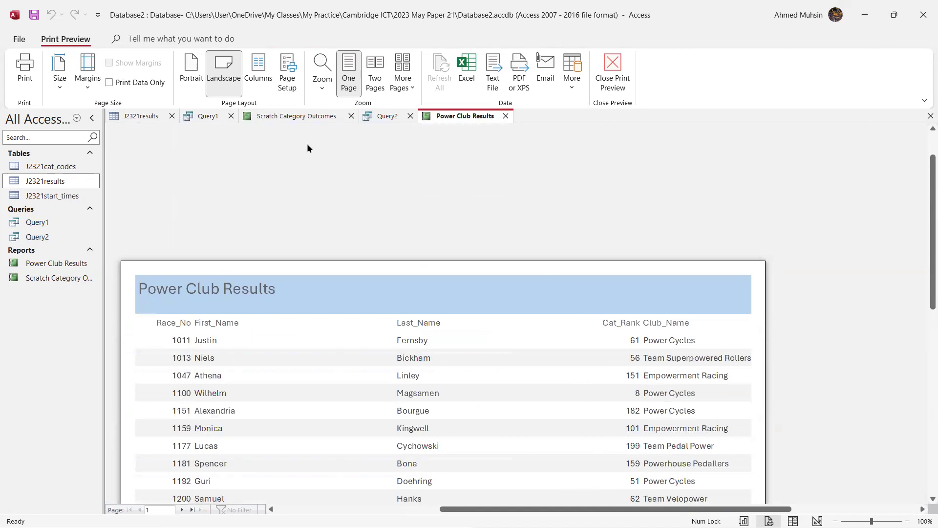
{"action": "right_click", "coordinate": [227, 106]}
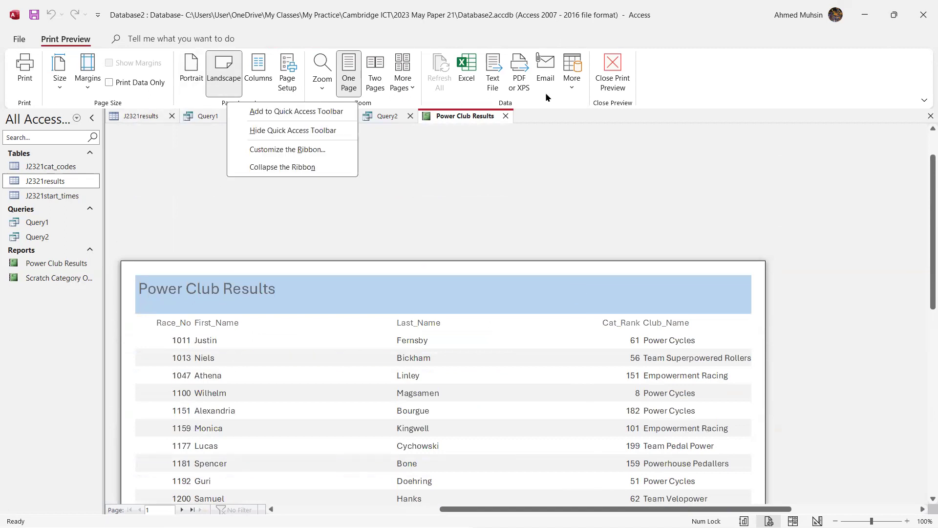
{"action": "left_click", "coordinate": [625, 83]}
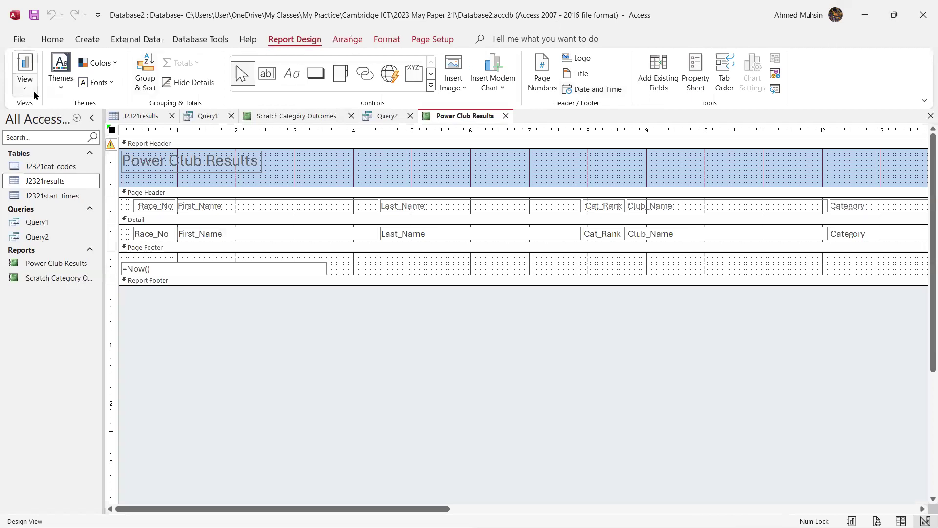
{"action": "left_click", "coordinate": [33, 90]}
{"action": "left_click", "coordinate": [58, 137]}
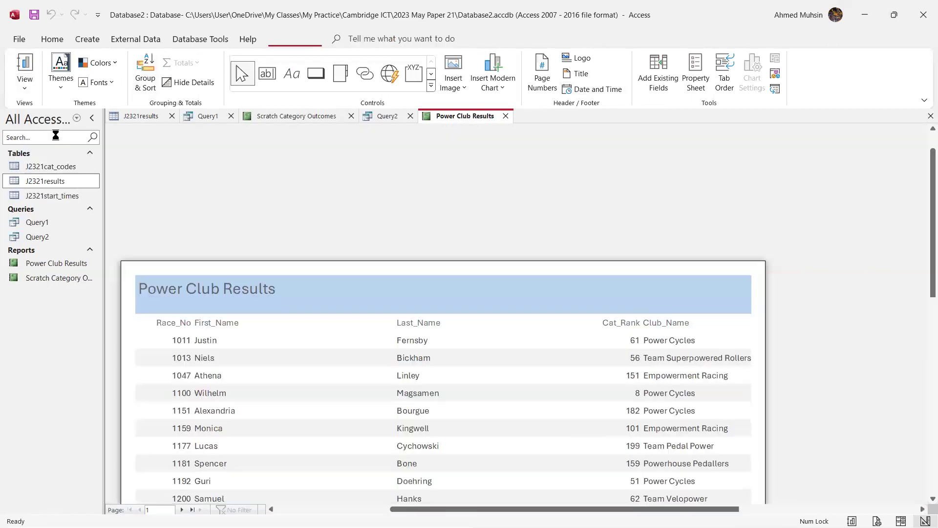
{"action": "scroll", "coordinate": [424, 271], "scroll_direction": "down", "scroll_amount": 2}
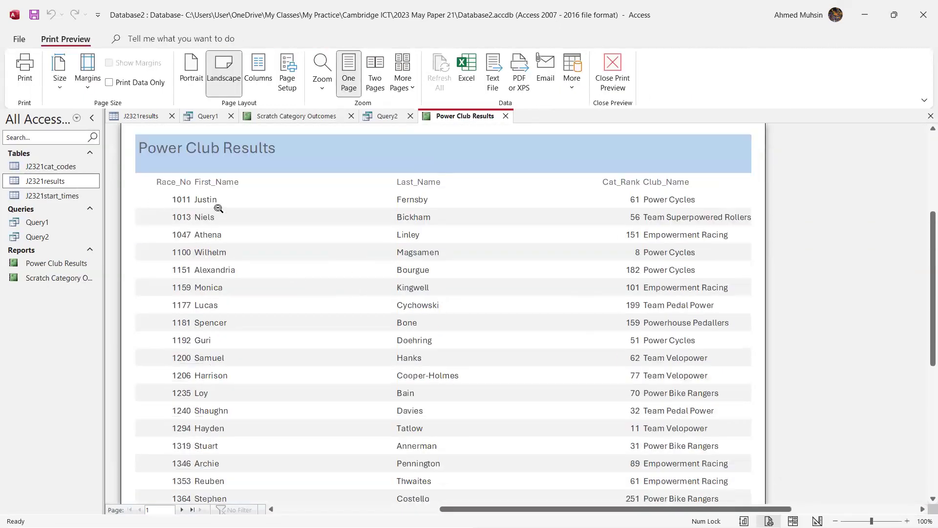
{"action": "left_click", "coordinate": [608, 78]}
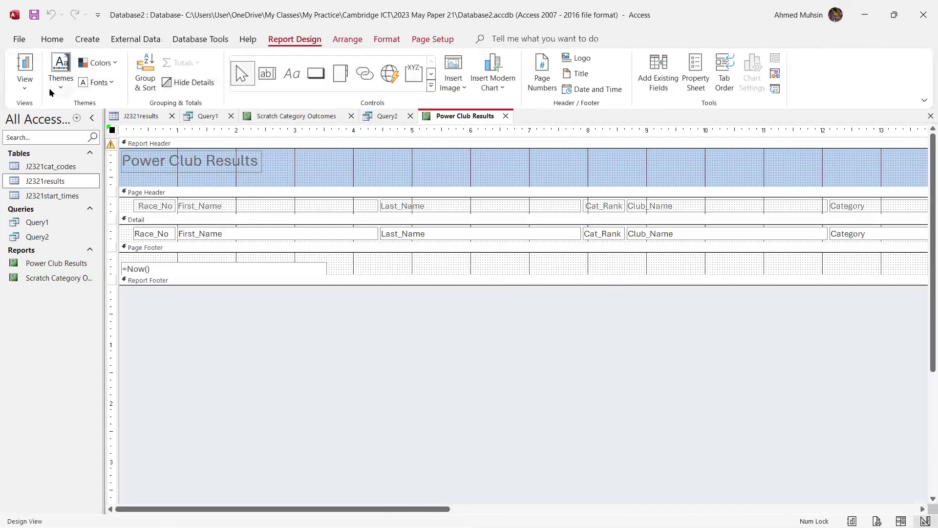
{"action": "left_click", "coordinate": [36, 90]}
{"action": "left_click", "coordinate": [54, 157]}
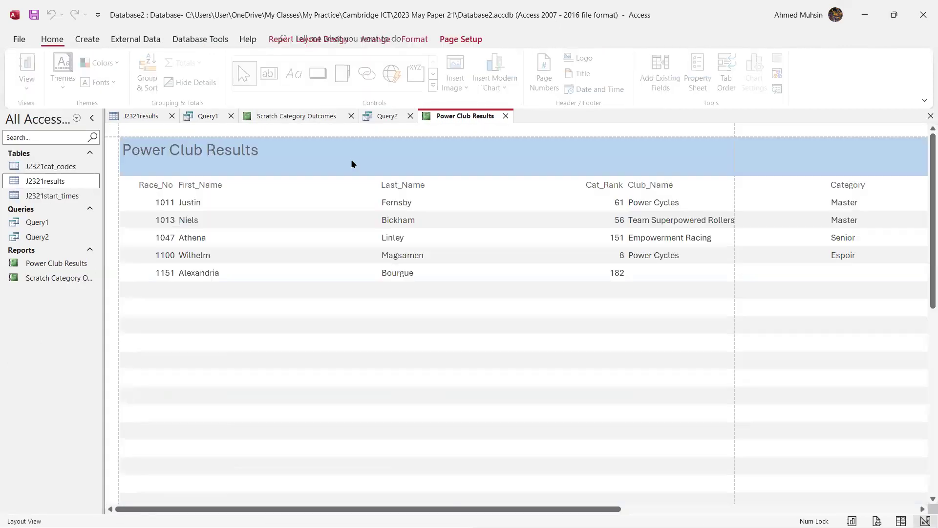
Narrow the First_Name column in the report so it just fits the first names.
{"action": "left_click", "coordinate": [239, 197]}
{"action": "left_click_drag", "start_coordinate": [377, 258], "coordinate": [262, 257]}
{"action": "scroll", "coordinate": [313, 292], "scroll_direction": "down", "scroll_amount": 2}
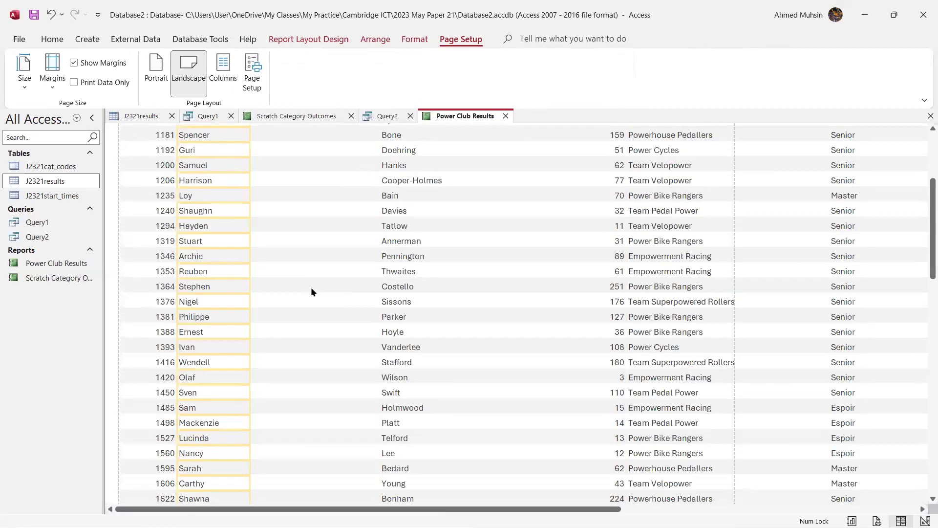
Move the Last_Name heading and its data next to the First_Name column.
{"action": "left_click", "coordinate": [411, 171]}
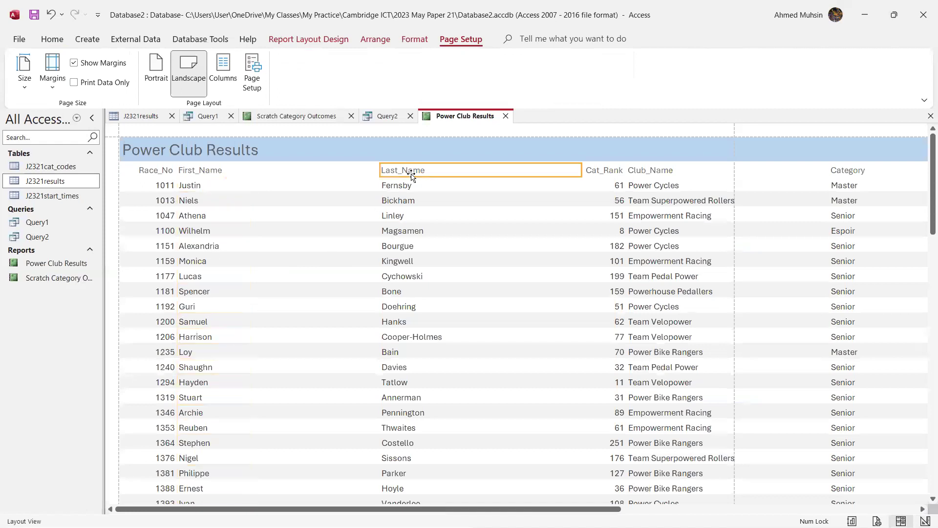
{"action": "left_click", "coordinate": [408, 189]}
{"action": "key", "text": "Left"}
{"action": "key", "text": "Left"}
{"action": "key", "text": "Left"}
{"action": "key", "text": "Left"}
{"action": "key", "text": "Left"}
{"action": "key", "text": "Left"}
{"action": "key", "text": "Left"}
{"action": "key", "text": "Left"}
{"action": "key", "text": "Left"}
{"action": "key", "text": "Left"}
{"action": "key", "text": "Left"}
{"action": "key", "text": "Left"}
{"action": "key", "text": "Left"}
{"action": "key", "text": "Left"}
{"action": "key", "text": "Left"}
{"action": "key", "text": "Left"}
{"action": "key", "text": "Left"}
{"action": "key", "text": "Left"}
{"action": "key", "text": "Left"}
{"action": "key", "text": "Left"}
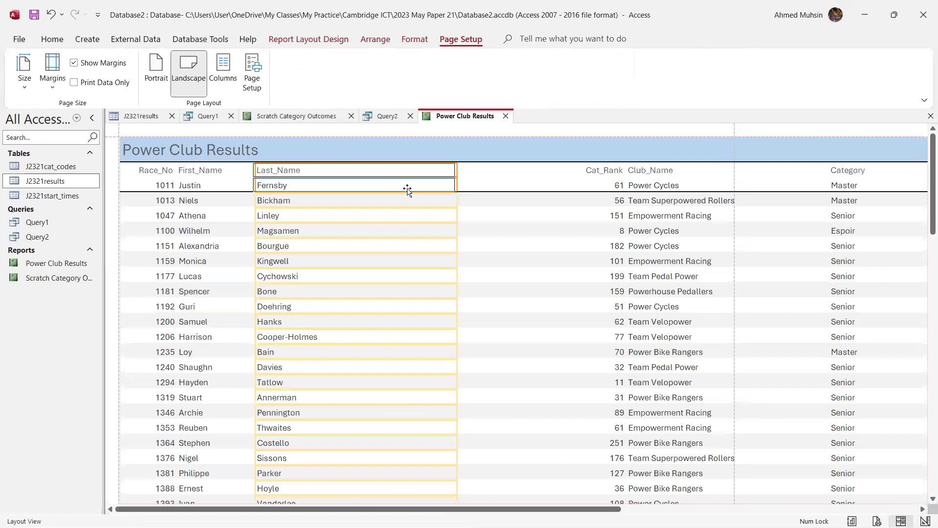
{"action": "key", "text": "Left"}
{"action": "key", "text": "Left"}
{"action": "key", "text": "Left"}
{"action": "key", "text": "Left"}
{"action": "left_click", "coordinate": [404, 230]}
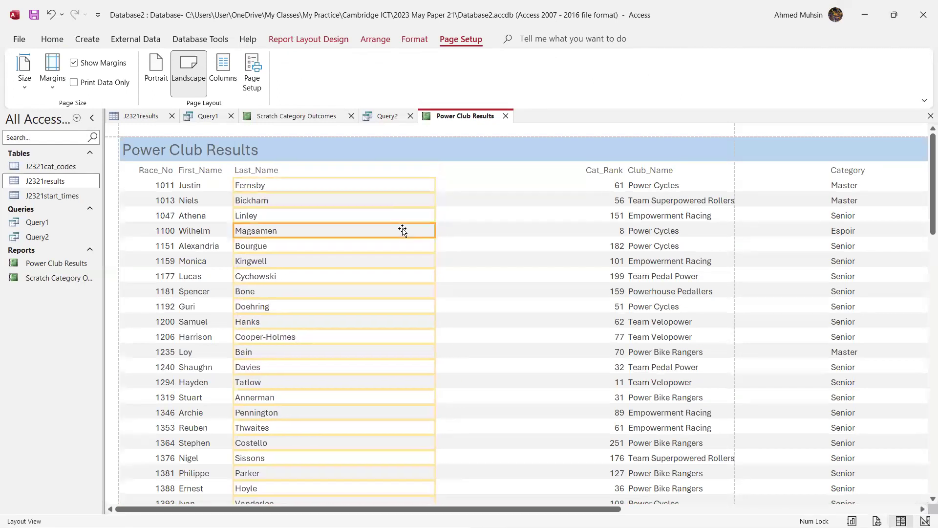
Narrow the Last_Name column to fit its longest surname, checking the records further down the report.
{"action": "left_click", "coordinate": [421, 170]}
{"action": "left_click_drag", "start_coordinate": [433, 195], "coordinate": [330, 215]}
{"action": "scroll", "coordinate": [346, 269], "scroll_direction": "down", "scroll_amount": 5}
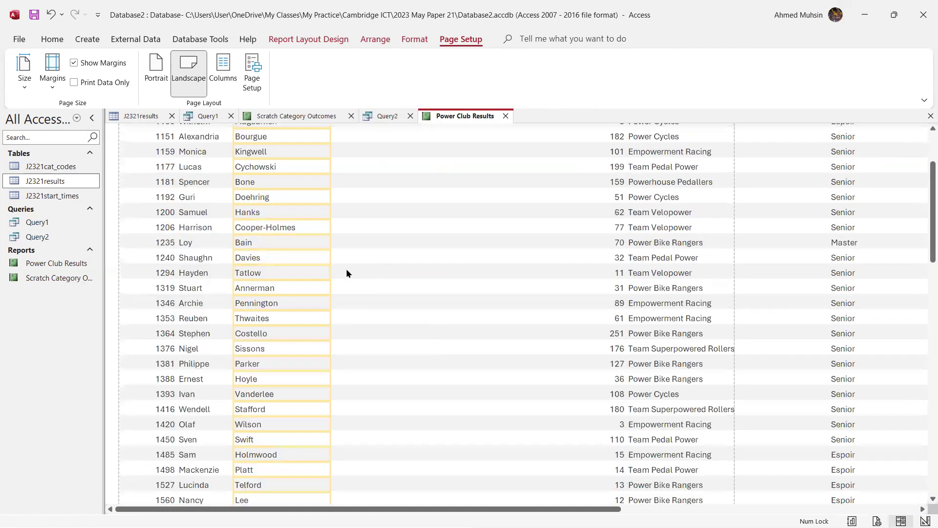
{"action": "scroll", "coordinate": [337, 276], "scroll_direction": "up", "scroll_amount": 2}
{"action": "left_click_drag", "start_coordinate": [327, 283], "coordinate": [303, 285]}
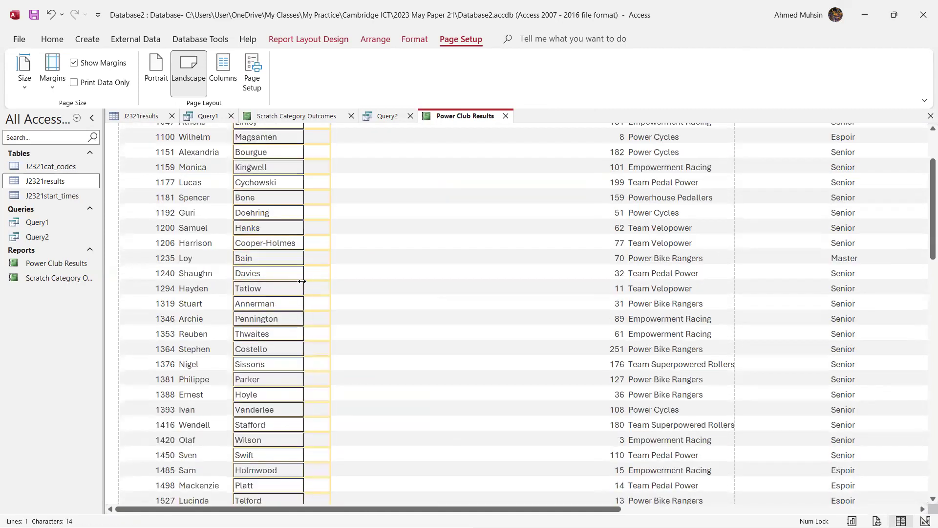
{"action": "scroll", "coordinate": [316, 287], "scroll_direction": "down", "scroll_amount": 4}
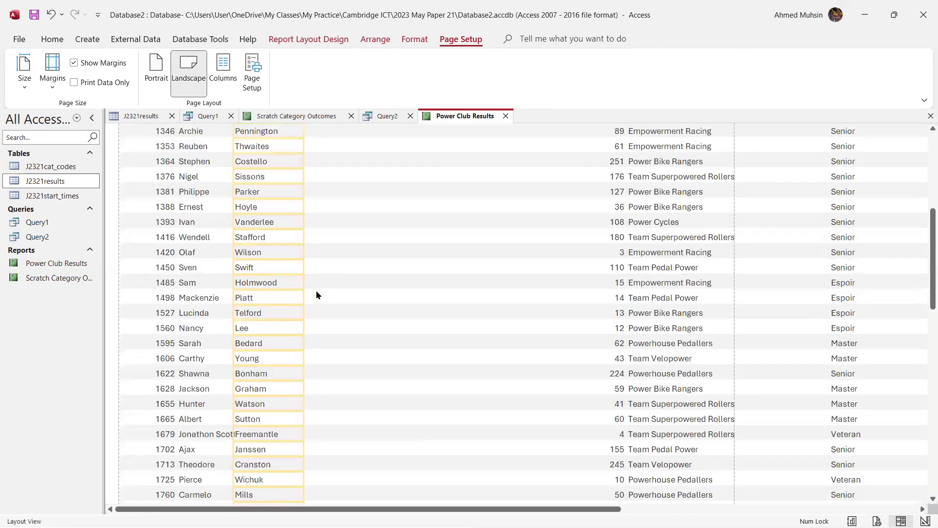
Move the Cat_Rank heading and its data next to the Last_Name column.
{"action": "left_click", "coordinate": [596, 170]}
{"action": "left_click", "coordinate": [601, 185], "text": "shift"}
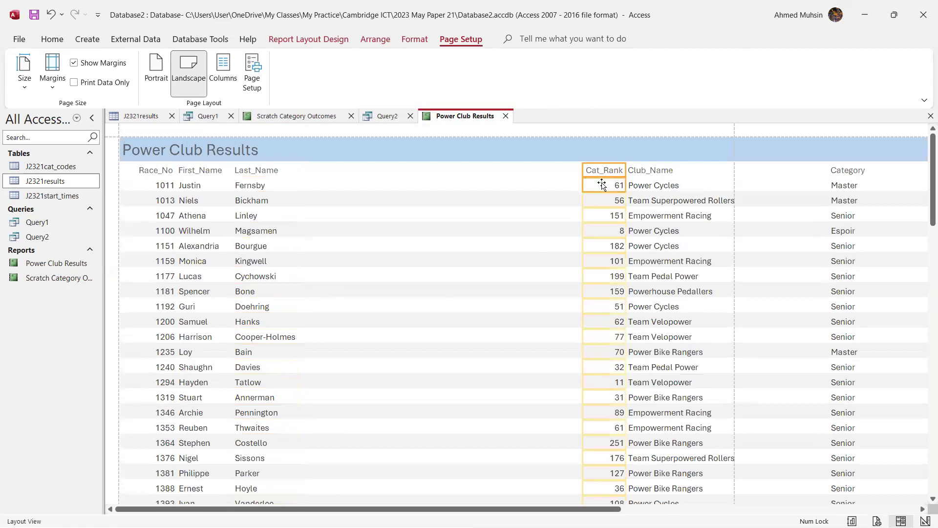
{"action": "key", "text": "Left"}
{"action": "key", "text": "Left"}
{"action": "key", "text": "Left"}
{"action": "key", "text": "Left"}
{"action": "key", "text": "Left"}
{"action": "key", "text": "Left"}
{"action": "key", "text": "Left"}
{"action": "key", "text": "Left"}
{"action": "key", "text": "Left"}
{"action": "key", "text": "Left"}
{"action": "key", "text": "Left"}
{"action": "key", "text": "Left"}
{"action": "key", "text": "Left"}
{"action": "key", "text": "Left"}
{"action": "key", "text": "Left"}
{"action": "key", "text": "Left"}
{"action": "key", "text": "Left"}
{"action": "key", "text": "Left"}
{"action": "key", "text": "Left"}
{"action": "key", "text": "Left"}
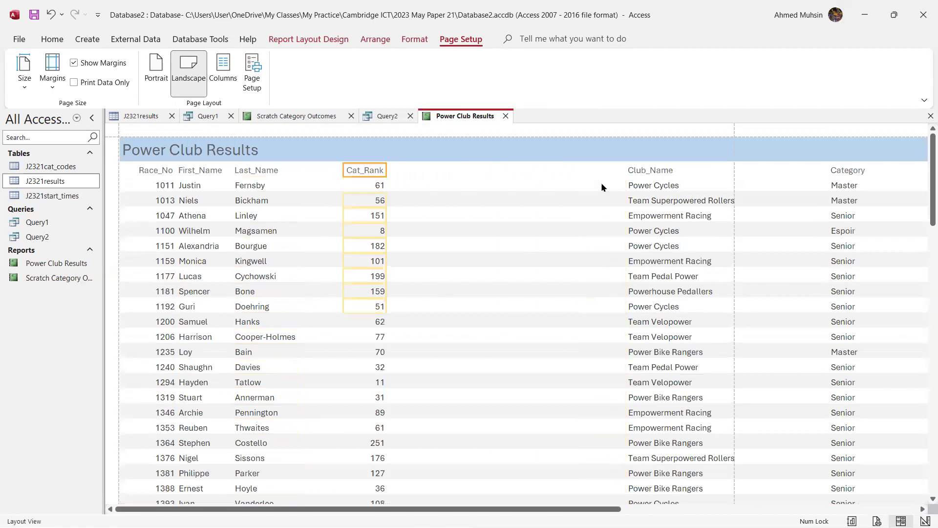
{"action": "key", "text": "Left"}
{"action": "key", "text": "Left"}
{"action": "key", "text": "Left"}
{"action": "key", "text": "Left"}
{"action": "key", "text": "Left"}
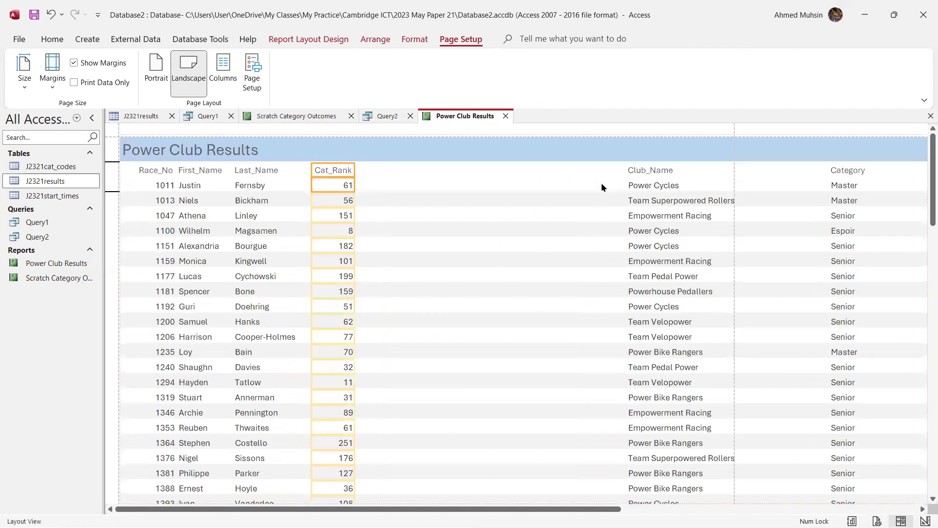
Move the Club_Name heading and data next to Cat_Rank and narrow the column to fit the longest club name.
{"action": "left_click", "coordinate": [637, 174]}
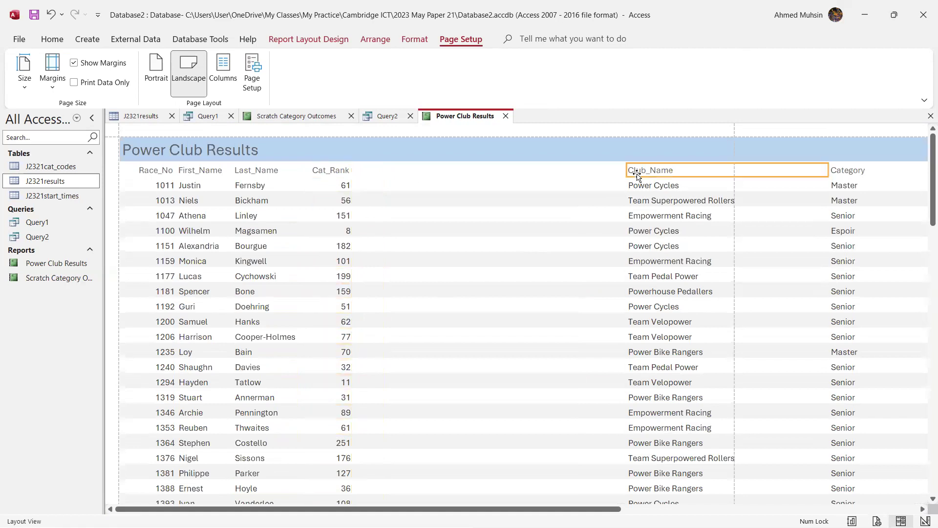
{"action": "left_click", "coordinate": [643, 185], "text": "ctrl"}
{"action": "key", "text": "Left"}
{"action": "key", "text": "Left"}
{"action": "key", "text": "Left"}
{"action": "key", "text": "Left"}
{"action": "key", "text": "Left"}
{"action": "key", "text": "Left"}
{"action": "key", "text": "Left"}
{"action": "key", "text": "Left"}
{"action": "key", "text": "Left"}
{"action": "key", "text": "Left"}
{"action": "key", "text": "Left"}
{"action": "key", "text": "Left"}
{"action": "key", "text": "Left"}
{"action": "key", "text": "Left"}
{"action": "key", "text": "Left"}
{"action": "key", "text": "Left"}
{"action": "key", "text": "Left"}
{"action": "key", "text": "Left"}
{"action": "key", "text": "Left"}
{"action": "key", "text": "Left"}
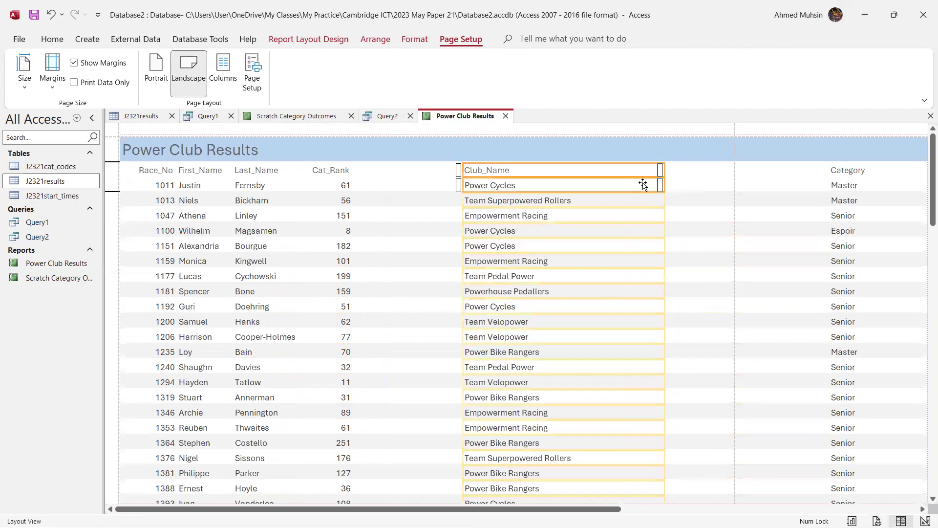
{"action": "key", "text": "Left"}
{"action": "key", "text": "Left"}
{"action": "key", "text": "Left"}
{"action": "key", "text": "Left"}
{"action": "key", "text": "Left"}
{"action": "key", "text": "Left"}
{"action": "key", "text": "Left"}
{"action": "key", "text": "Left"}
{"action": "key", "text": "Left"}
{"action": "key", "text": "Left"}
{"action": "key", "text": "Left"}
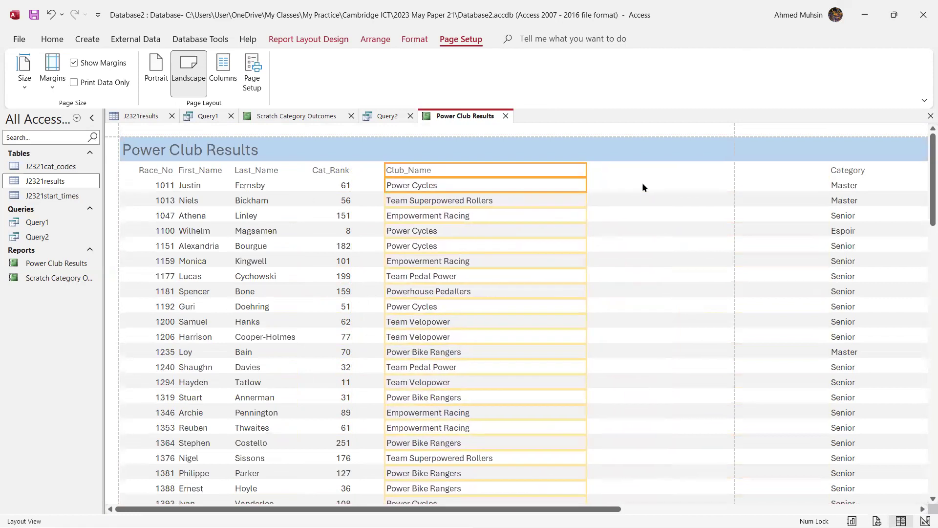
{"action": "scroll", "coordinate": [584, 328], "scroll_direction": "down", "scroll_amount": 4}
{"action": "left_click_drag", "start_coordinate": [585, 331], "coordinate": [501, 331]}
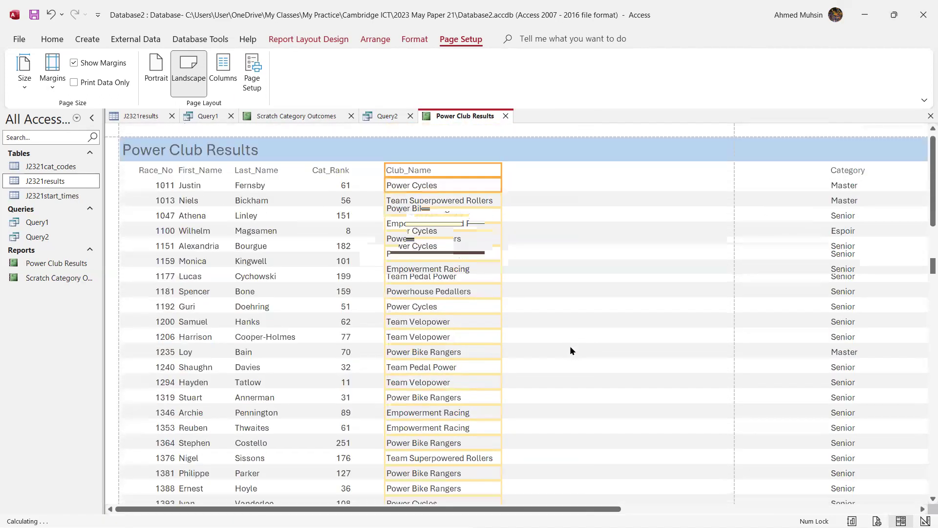
Move the Category heading and data next to Club_Name and narrow the column to fit its values.
{"action": "left_click", "coordinate": [833, 170]}
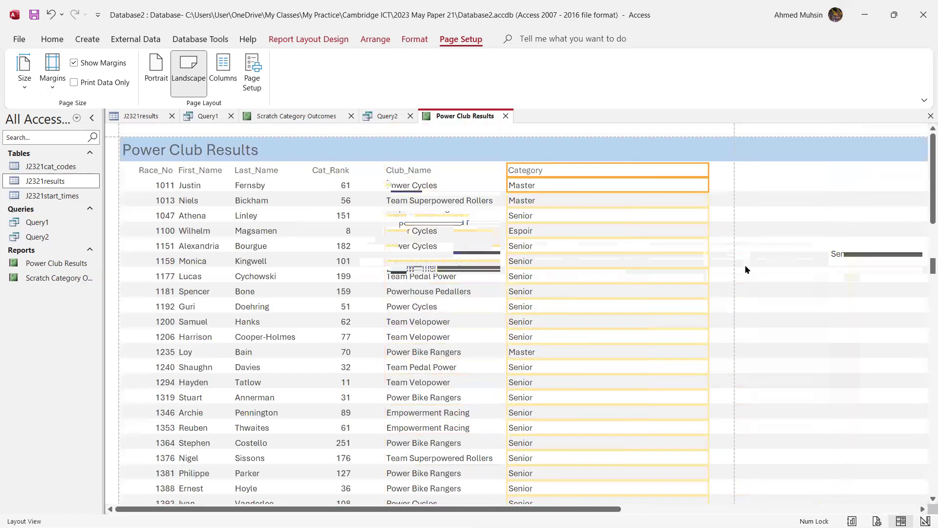
{"action": "left_click_drag", "start_coordinate": [709, 274], "coordinate": [573, 299]}
{"action": "scroll", "coordinate": [595, 295], "scroll_direction": "down", "scroll_amount": 2}
{"action": "scroll", "coordinate": [594, 294], "scroll_direction": "up", "scroll_amount": 2}
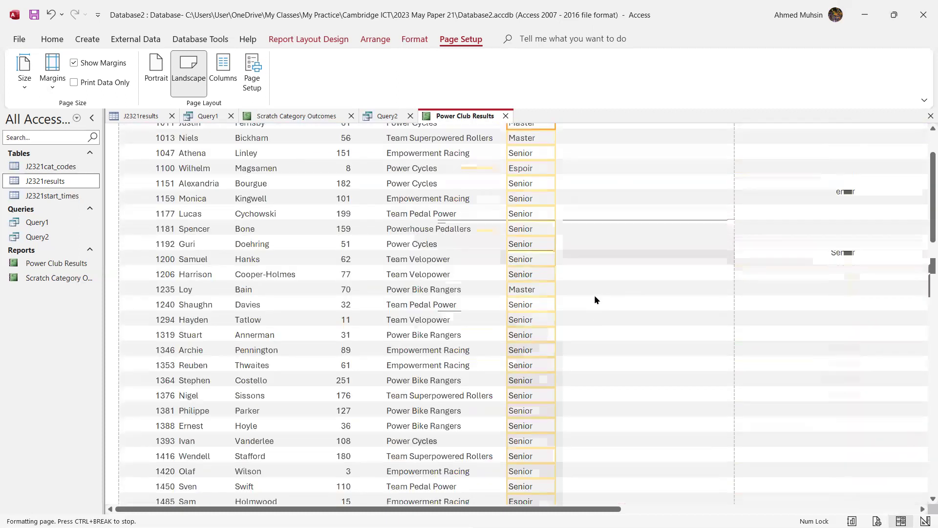
Move the Status heading and data next to Category and narrow the column to the width of its heading.
{"action": "left_click_drag", "start_coordinate": [592, 508], "coordinate": [817, 509]}
{"action": "left_click", "coordinate": [676, 169]}
{"action": "left_click", "coordinate": [677, 186]}
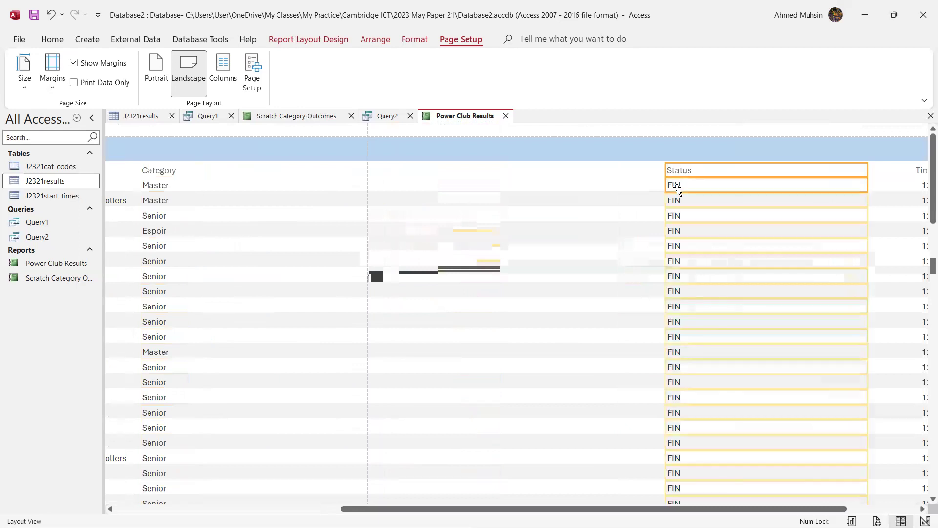
{"action": "mouse_move", "coordinate": [677, 187]}
{"action": "left_mouse_down"}
{"action": "mouse_move", "coordinate": [400, 189]}
{"action": "mouse_move", "coordinate": [677, 189]}
{"action": "left_mouse_up"}
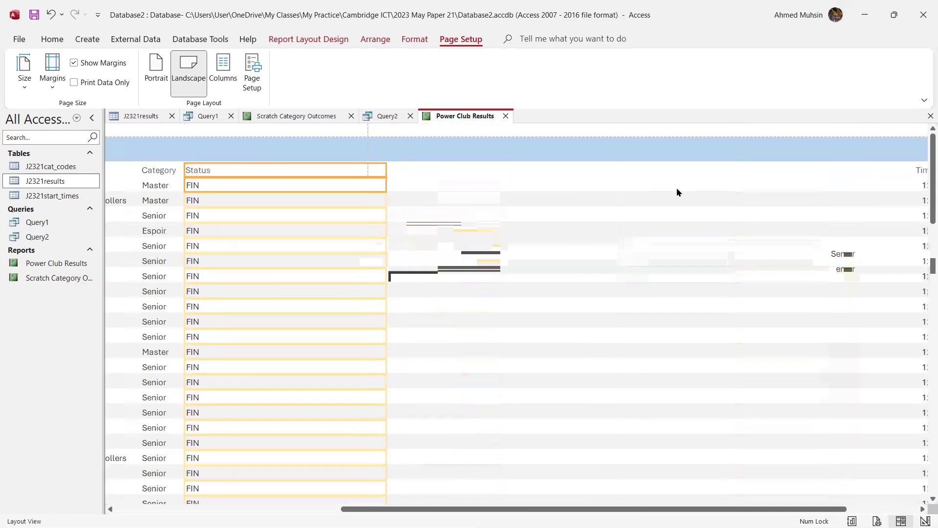
{"action": "left_click", "coordinate": [382, 279]}
{"action": "left_click_drag", "start_coordinate": [383, 279], "coordinate": [209, 294]}
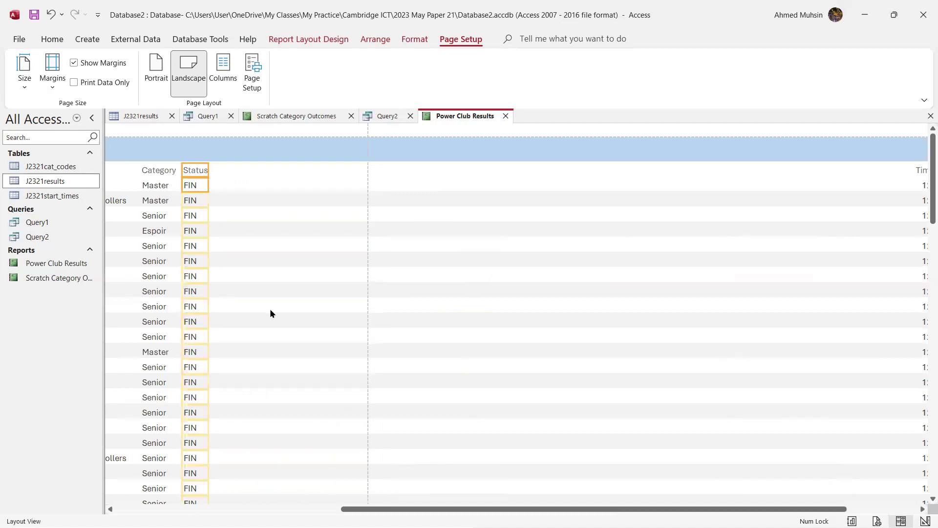
{"action": "scroll", "coordinate": [270, 309], "scroll_direction": "down", "scroll_amount": 5}
Move the Time_Per_Km heading and data next to Status and narrow the column to fit the times.
{"action": "left_click_drag", "start_coordinate": [772, 510], "coordinate": [844, 510]}
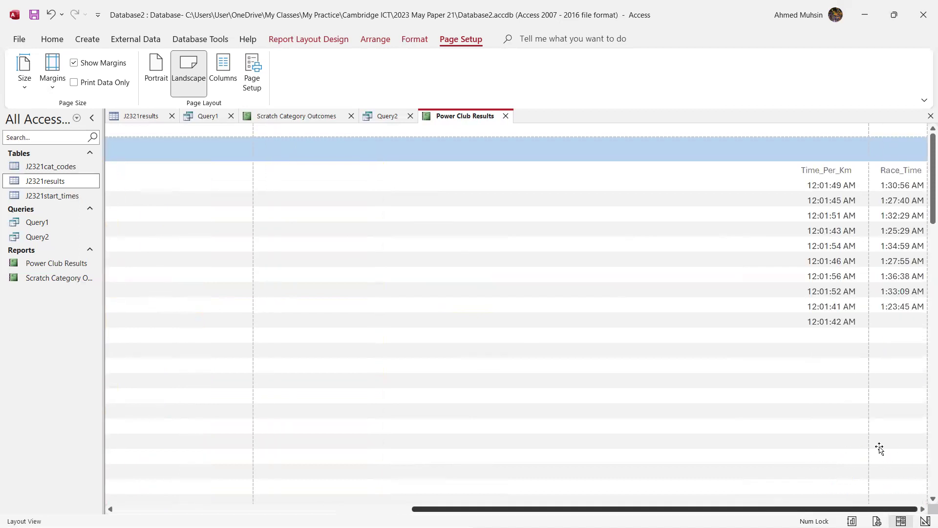
{"action": "left_click", "coordinate": [826, 172]}
{"action": "left_click", "coordinate": [826, 194], "text": "shift"}
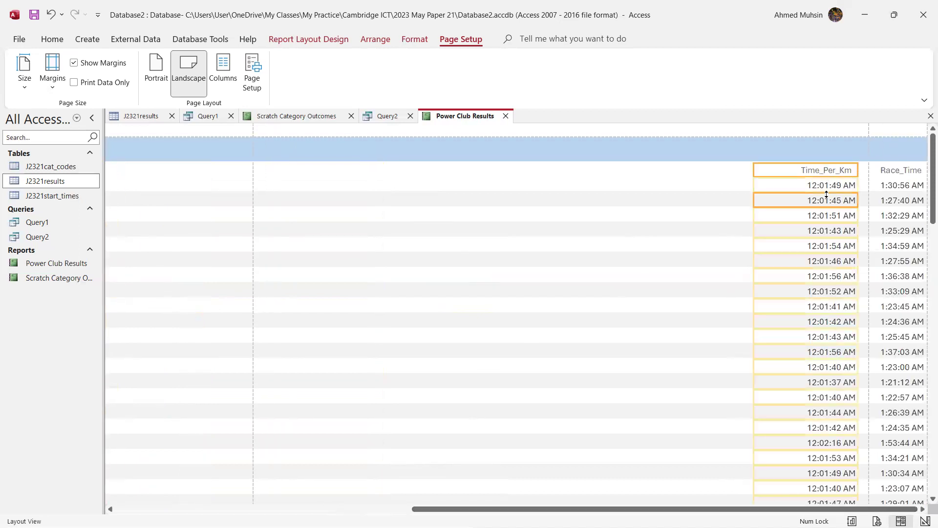
{"action": "left_click_drag", "start_coordinate": [827, 195], "coordinate": [205, 195]}
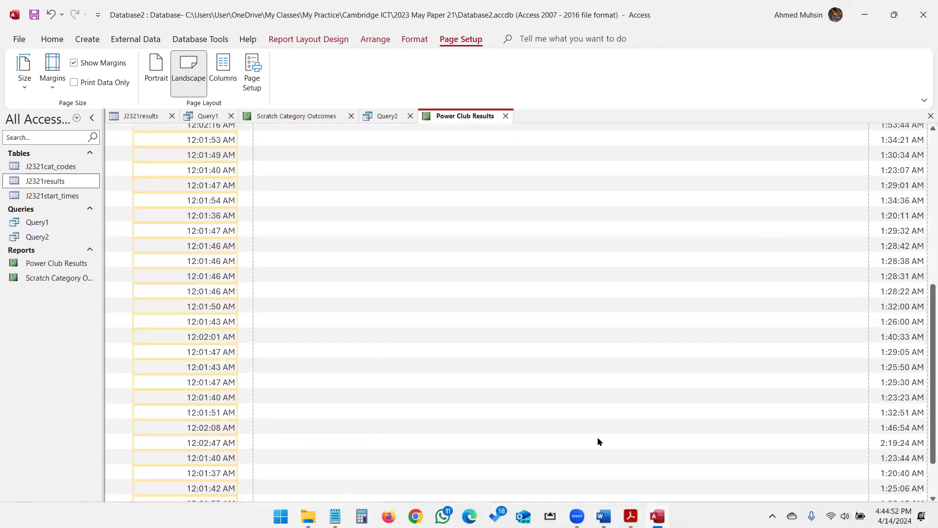
{"action": "left_click_drag", "start_coordinate": [581, 509], "coordinate": [419, 509]}
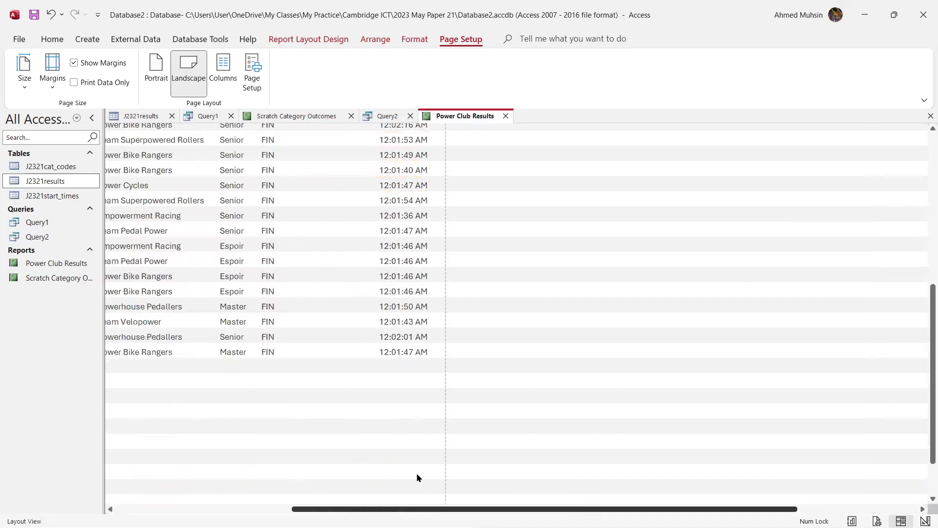
{"action": "scroll", "coordinate": [405, 279], "scroll_direction": "up", "scroll_amount": 6}
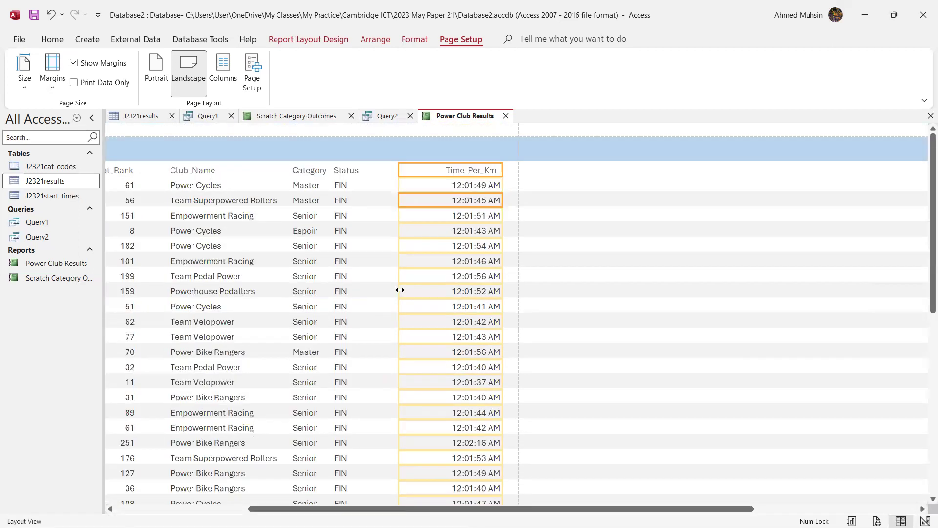
{"action": "left_click_drag", "start_coordinate": [400, 290], "coordinate": [440, 294]}
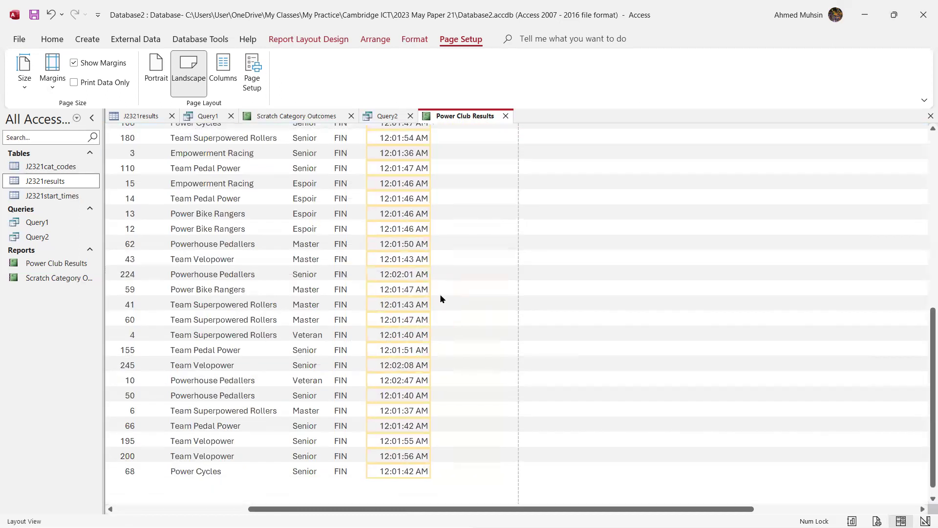
{"action": "scroll", "coordinate": [878, 353], "scroll_direction": "up", "scroll_amount": 15}
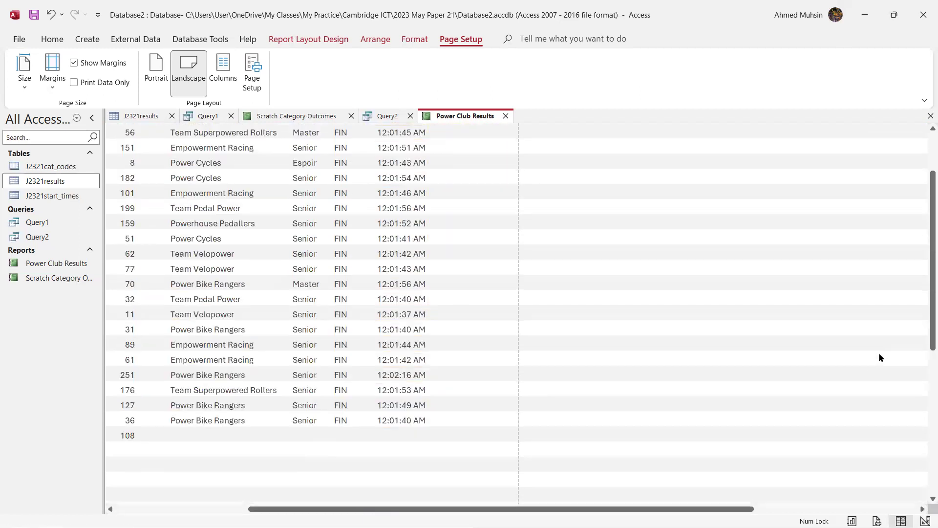
Move the Race_Time heading and data next to Time_Per_Km so that all columns fit within the first page's width.
{"action": "left_click_drag", "start_coordinate": [614, 511], "coordinate": [778, 511]}
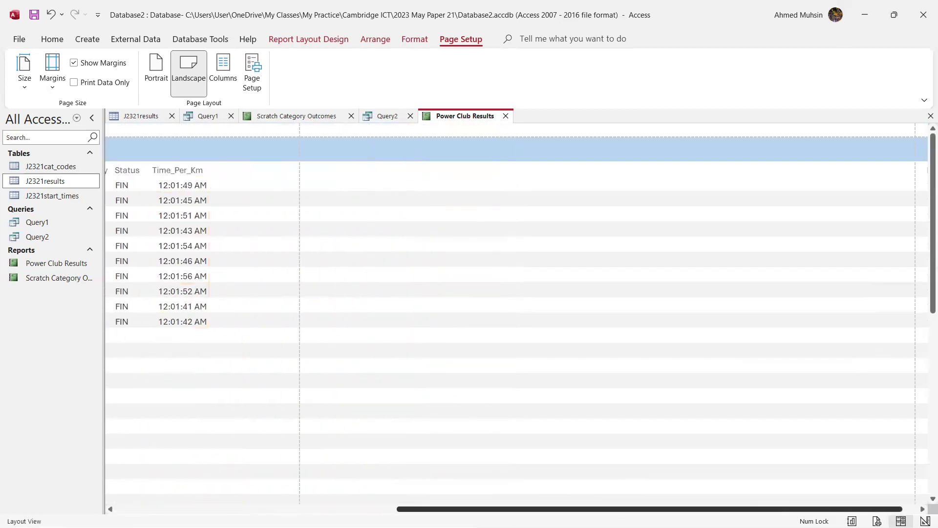
{"action": "left_click", "coordinate": [908, 178]}
{"action": "left_click", "coordinate": [906, 171]}
{"action": "left_click", "coordinate": [903, 184], "text": "ctrl"}
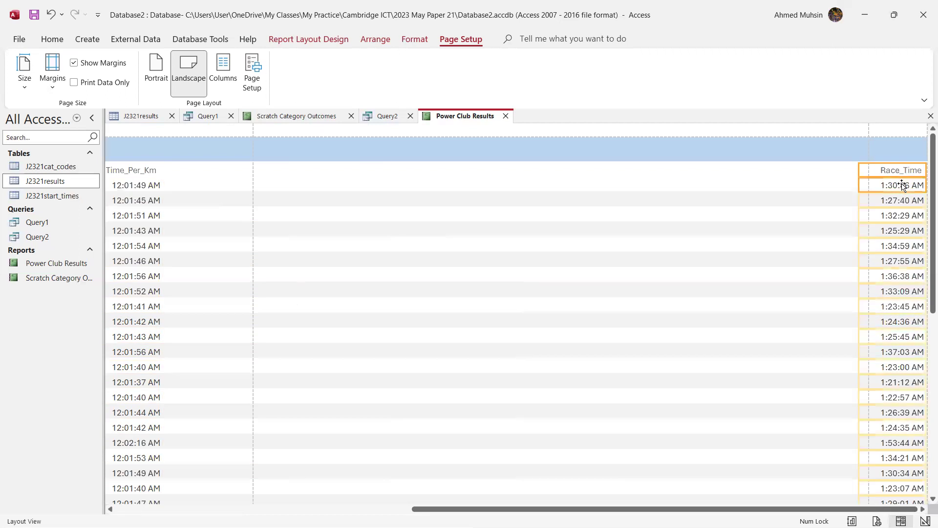
{"action": "left_click_drag", "start_coordinate": [903, 185], "coordinate": [274, 185]}
{"action": "key", "text": "Left"}
{"action": "key", "text": "Left"}
{"action": "key", "text": "Left"}
{"action": "key", "text": "Left"}
{"action": "key", "text": "Left"}
{"action": "key", "text": "Left"}
{"action": "key", "text": "Left"}
{"action": "key", "text": "Left"}
{"action": "key", "text": "Left"}
{"action": "key", "text": "Left"}
{"action": "key", "text": "Left"}
{"action": "key", "text": "Left"}
{"action": "key", "text": "Left"}
{"action": "key", "text": "Left"}
{"action": "key", "text": "Left"}
{"action": "key", "text": "Left"}
{"action": "key", "text": "Left"}
{"action": "key", "text": "Left"}
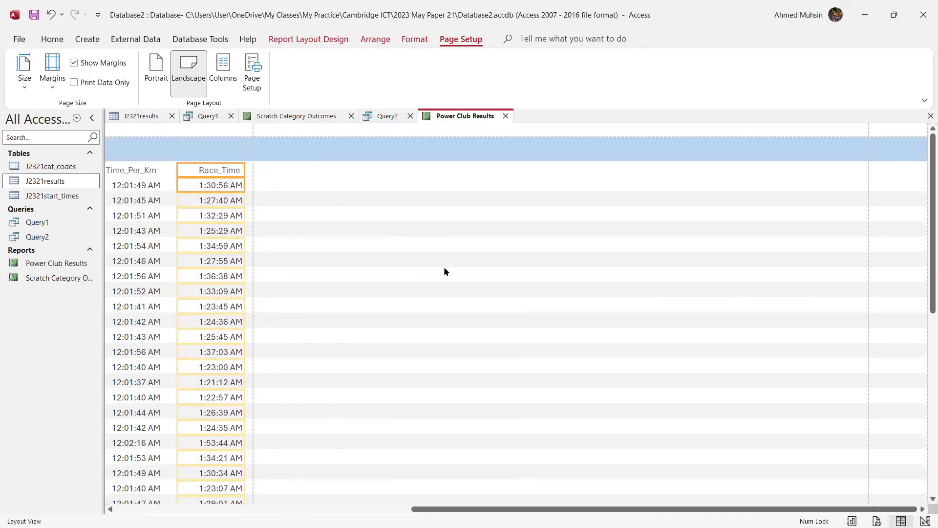
{"action": "left_click_drag", "start_coordinate": [471, 509], "coordinate": [54, 506]}
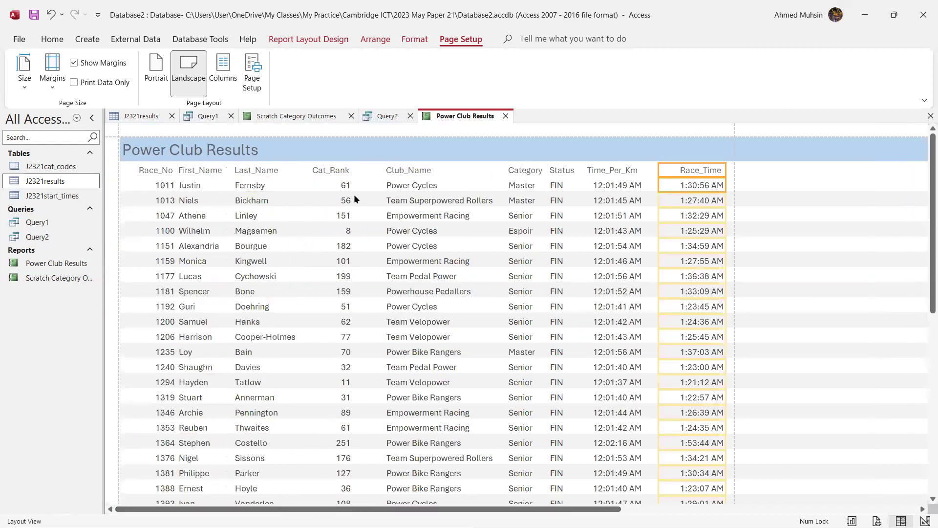
Sort the report records into ascending order of Club_Name, checking question 21's requirements in the PDF.
{"action": "left_click", "coordinate": [58, 41]}
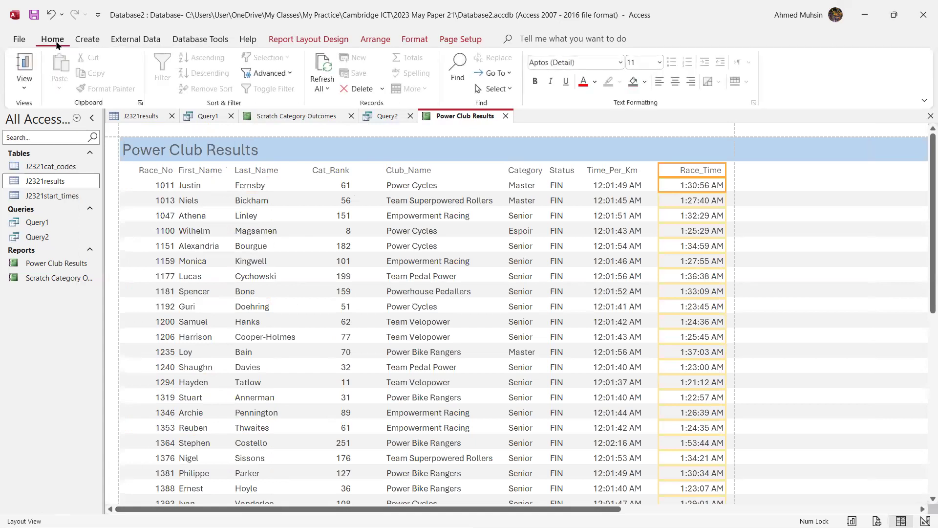
{"action": "left_click", "coordinate": [214, 188]}
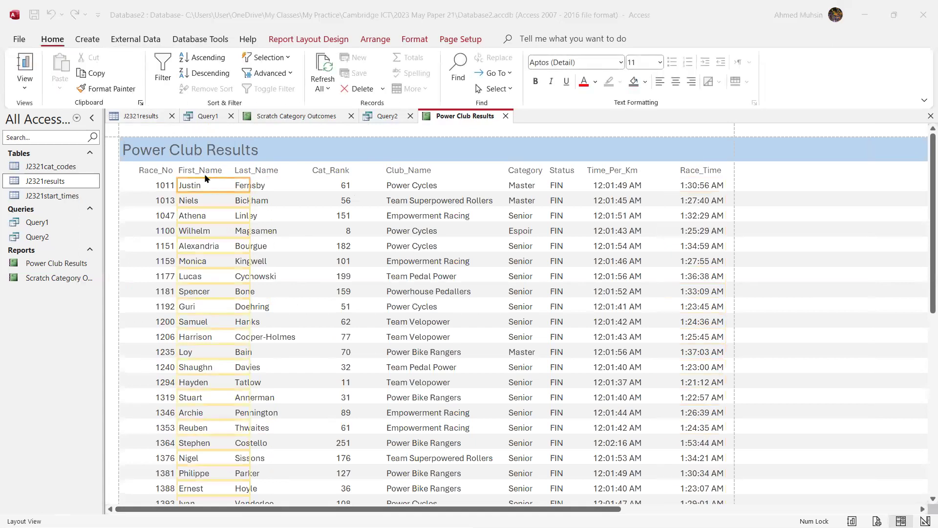
{"action": "key", "text": "alt+Tab"}
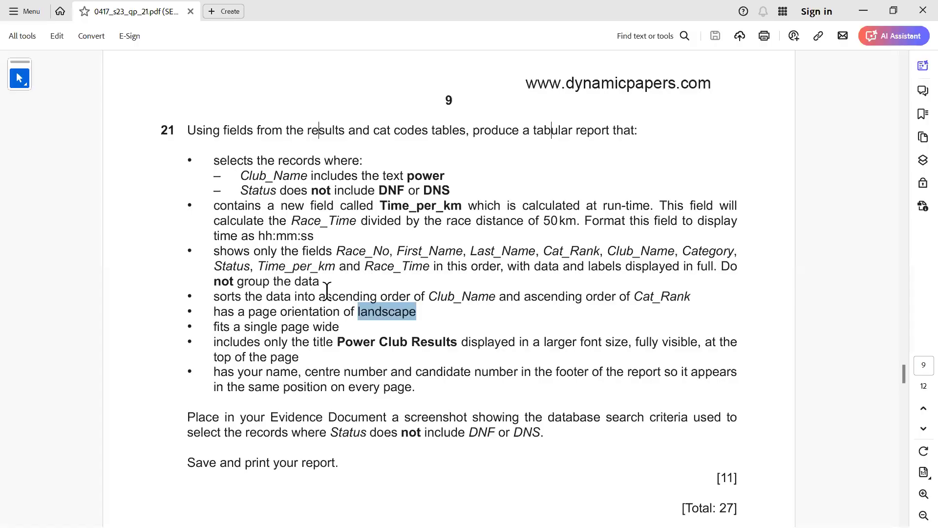
{"action": "key", "text": "alt+Tab"}
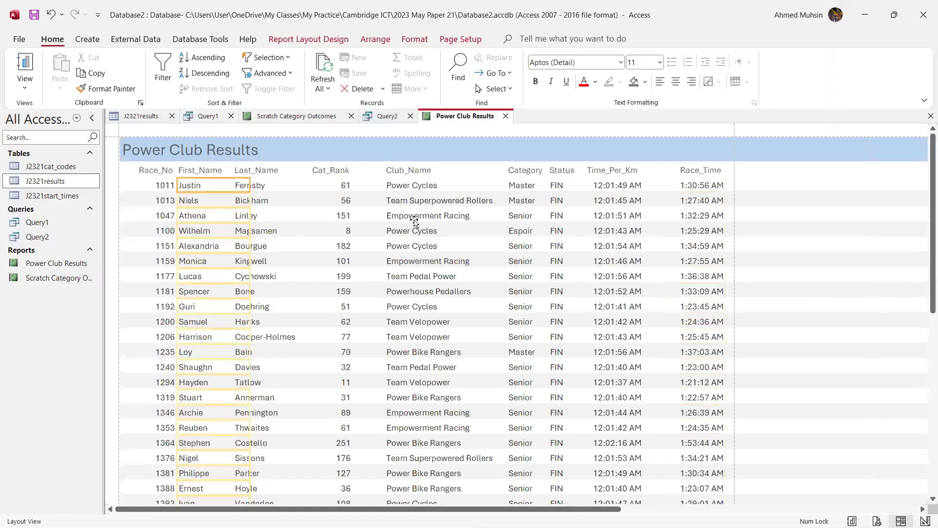
{"action": "left_click", "coordinate": [408, 171]}
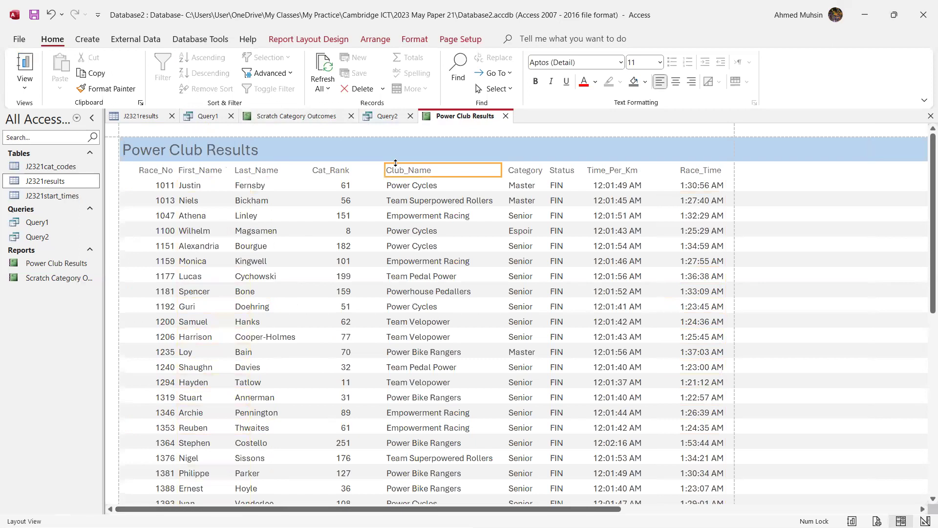
{"action": "left_click", "coordinate": [402, 186]}
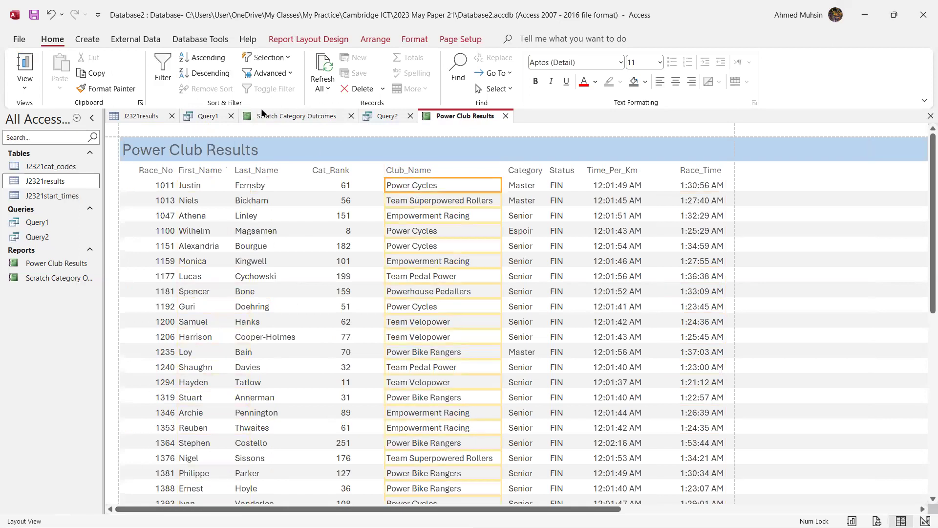
{"action": "left_click", "coordinate": [219, 62]}
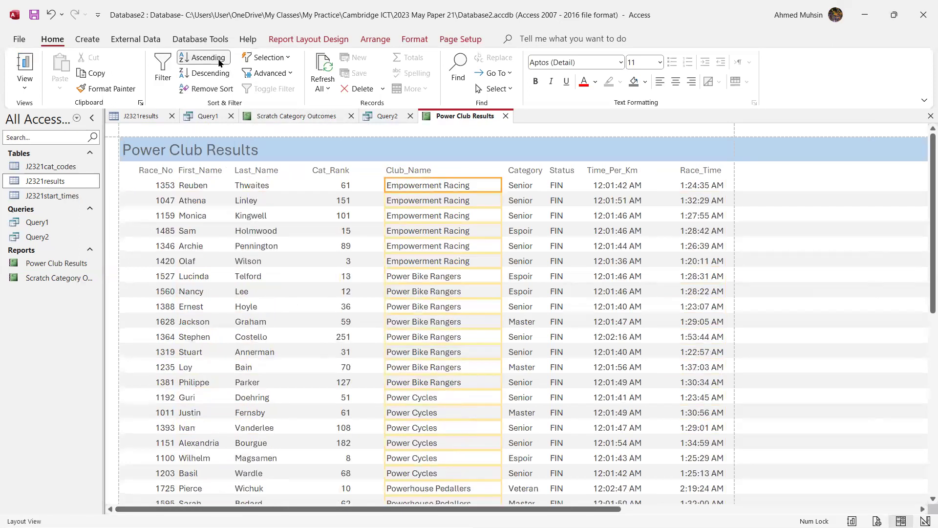
Sort the report records into ascending order of Cat_Rank, checking the required sort order in the question paper.
{"action": "key", "text": "alt+Tab"}
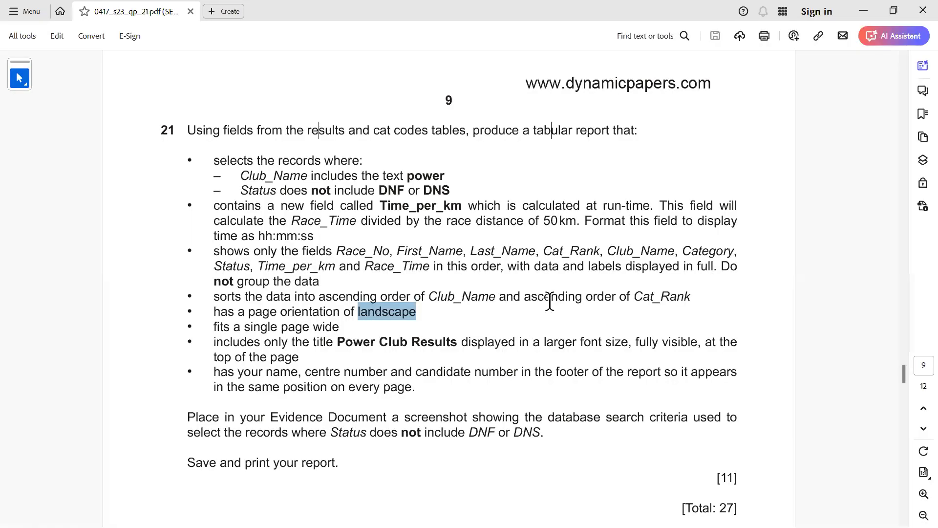
{"action": "key", "text": "alt+Tab"}
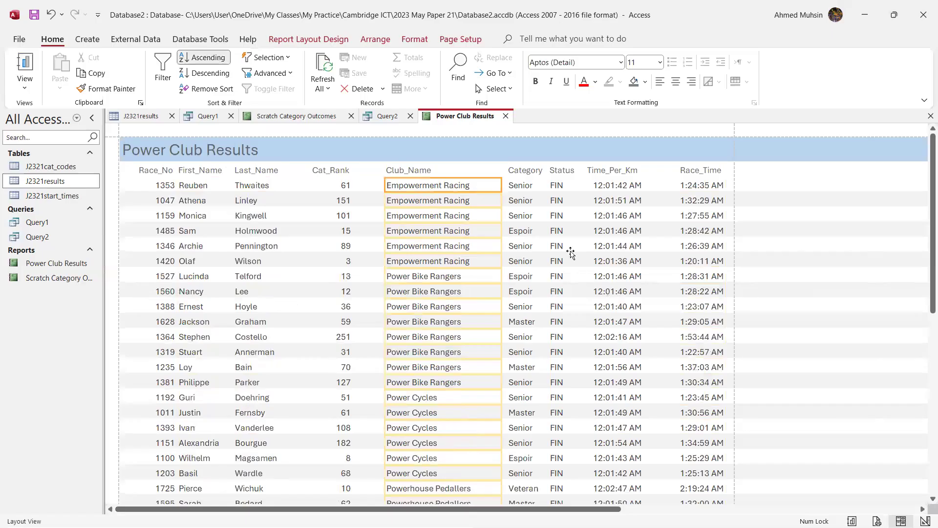
{"action": "left_click", "coordinate": [332, 185]}
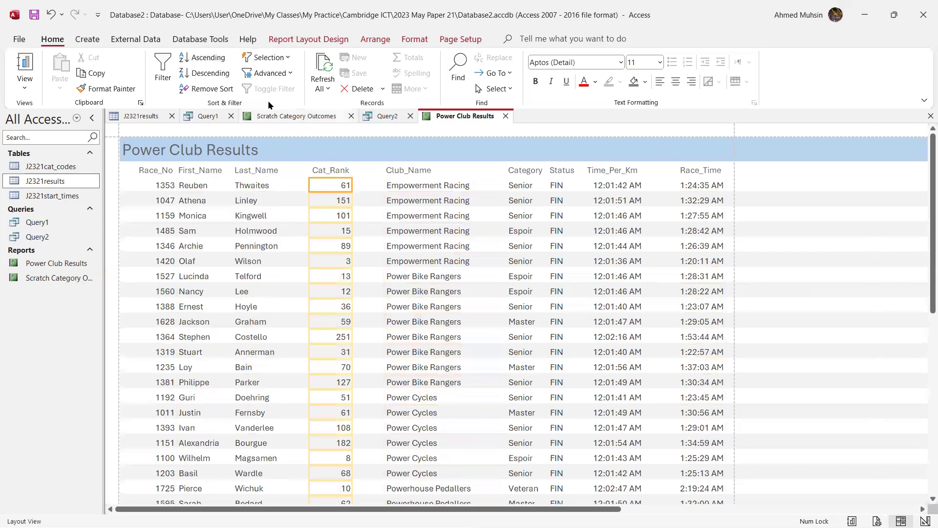
{"action": "left_click", "coordinate": [209, 58]}
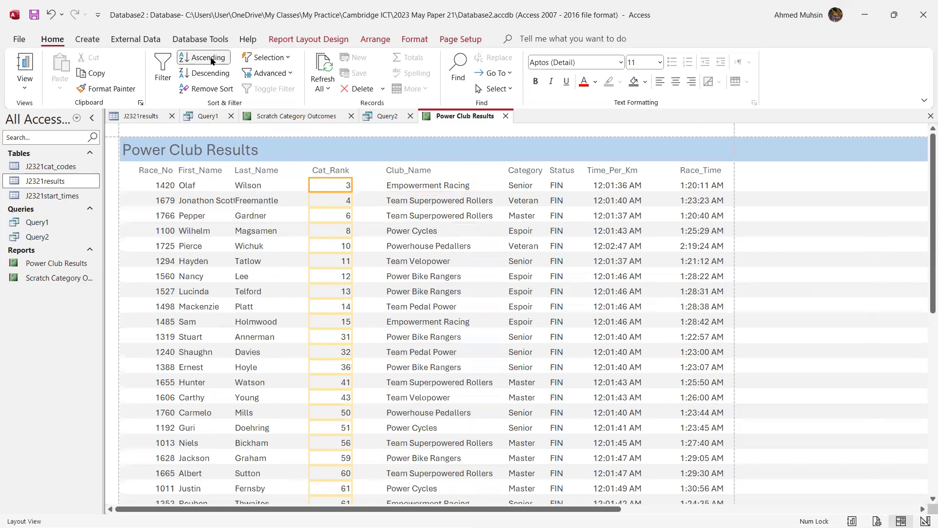
{"action": "key", "text": "alt+Tab"}
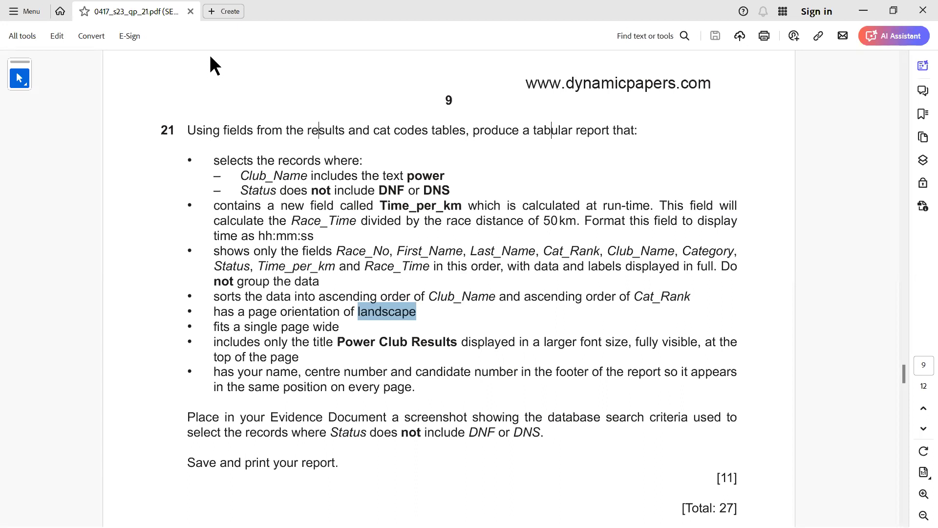
{"action": "key", "text": "alt+Tab"}
{"action": "left_click", "coordinate": [406, 185]}
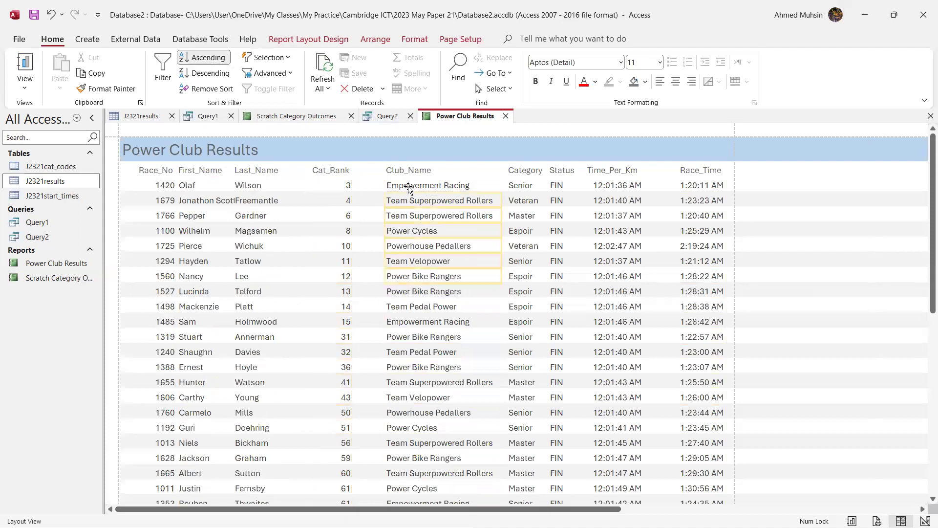
{"action": "left_click", "coordinate": [280, 73]}
{"action": "left_click", "coordinate": [291, 145]}
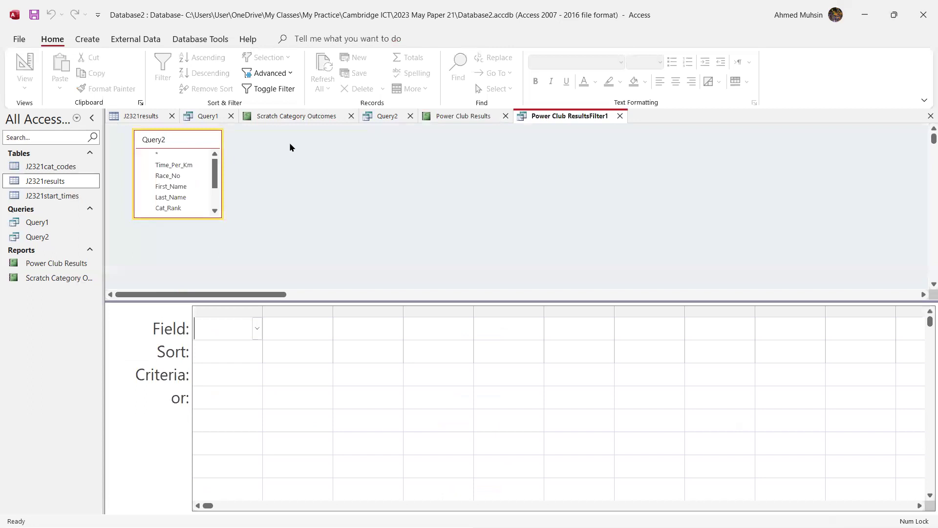
{"action": "left_click", "coordinate": [620, 116]}
Open the report's advanced filter/sort grid and add Club_Name as the first field with an ascending sort.
{"action": "left_click", "coordinate": [346, 186]}
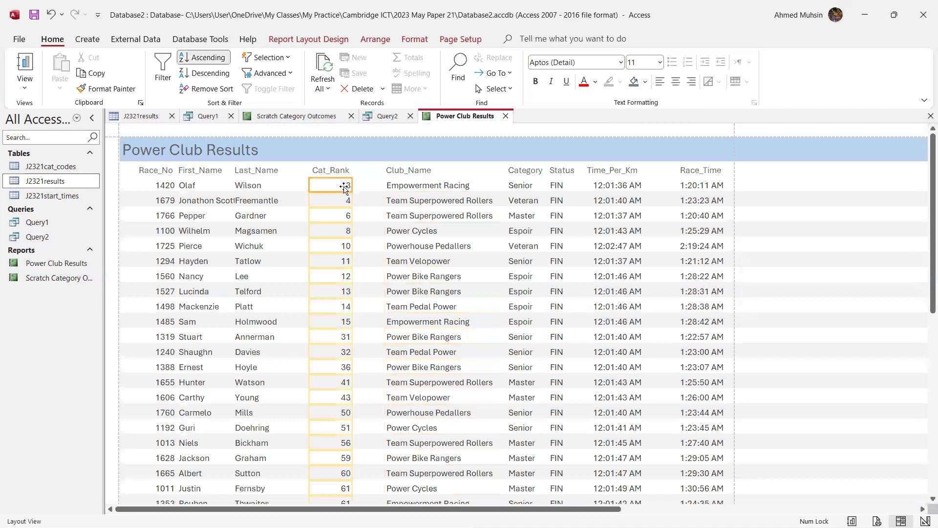
{"action": "left_click", "coordinate": [417, 199]}
{"action": "left_click", "coordinate": [417, 185]}
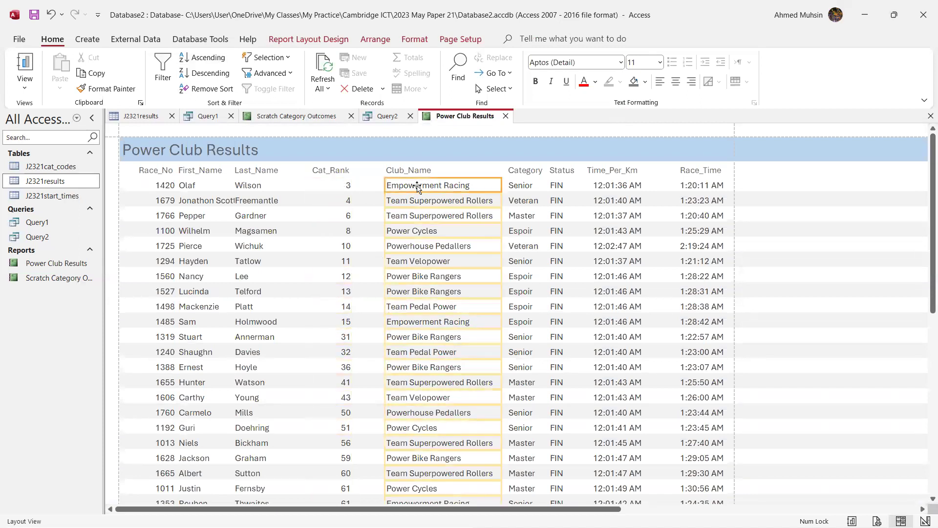
{"action": "left_click", "coordinate": [291, 75]}
{"action": "left_click", "coordinate": [297, 142]}
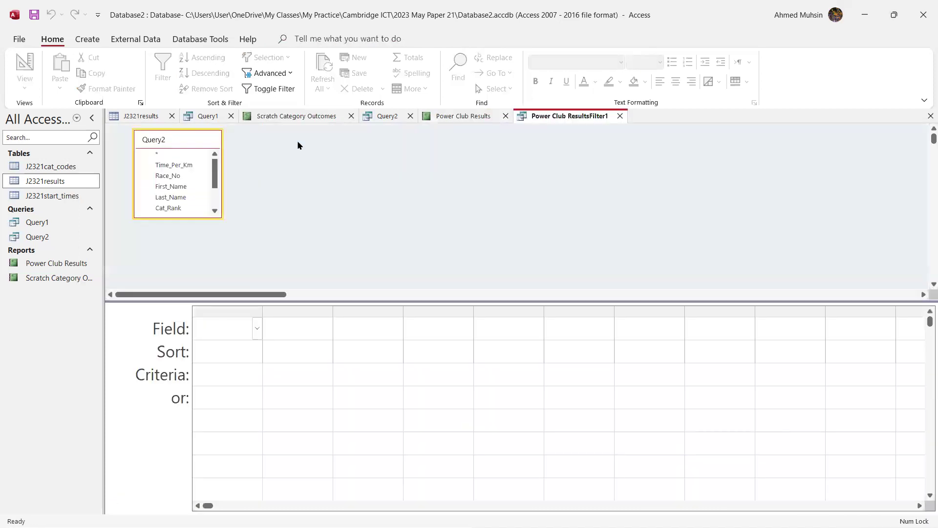
{"action": "left_click_drag", "start_coordinate": [263, 311], "coordinate": [324, 311]}
{"action": "left_click", "coordinate": [317, 328]}
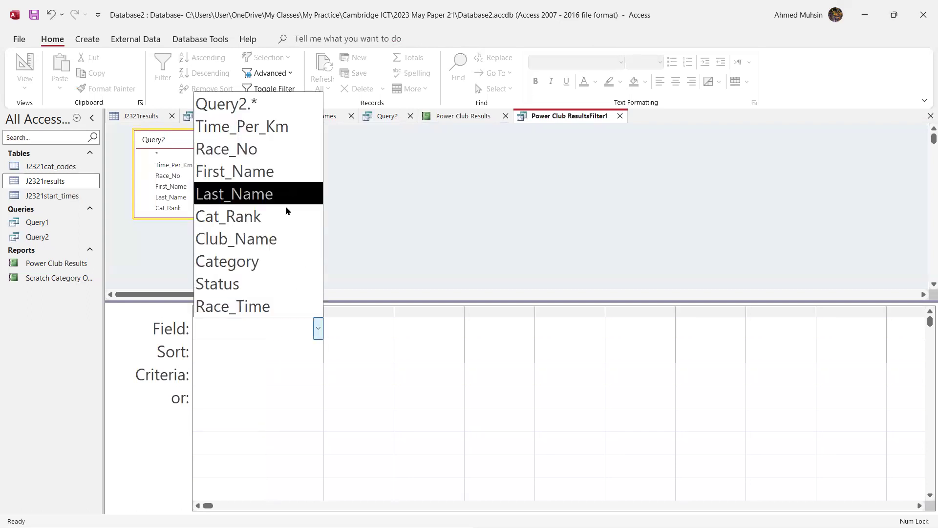
{"action": "left_click", "coordinate": [283, 241]}
{"action": "left_click", "coordinate": [321, 359]}
{"action": "left_click", "coordinate": [319, 356]}
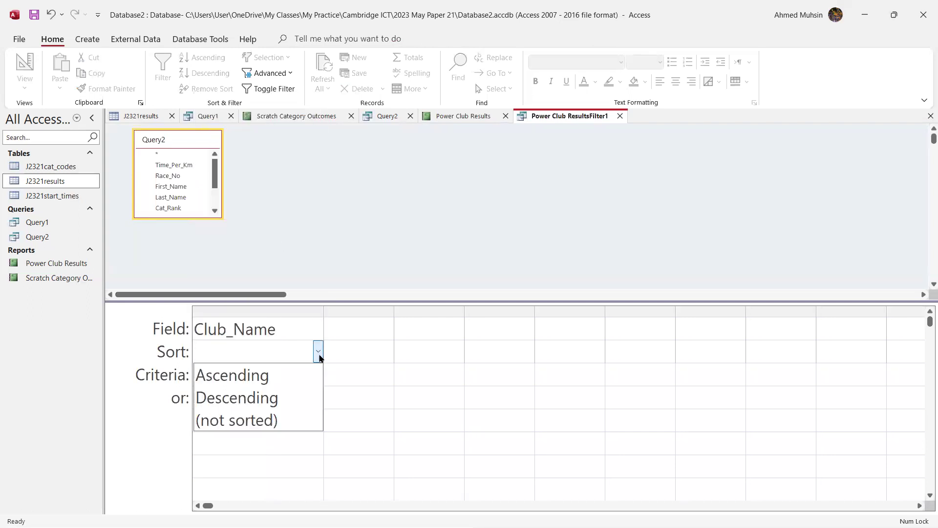
{"action": "left_click", "coordinate": [301, 376]}
Add Cat_Rank as the second field with an ascending sort and apply the filter/sort to the report.
{"action": "left_click", "coordinate": [352, 329]}
{"action": "left_click_drag", "start_coordinate": [393, 310], "coordinate": [426, 310]}
{"action": "double_click", "coordinate": [176, 210]}
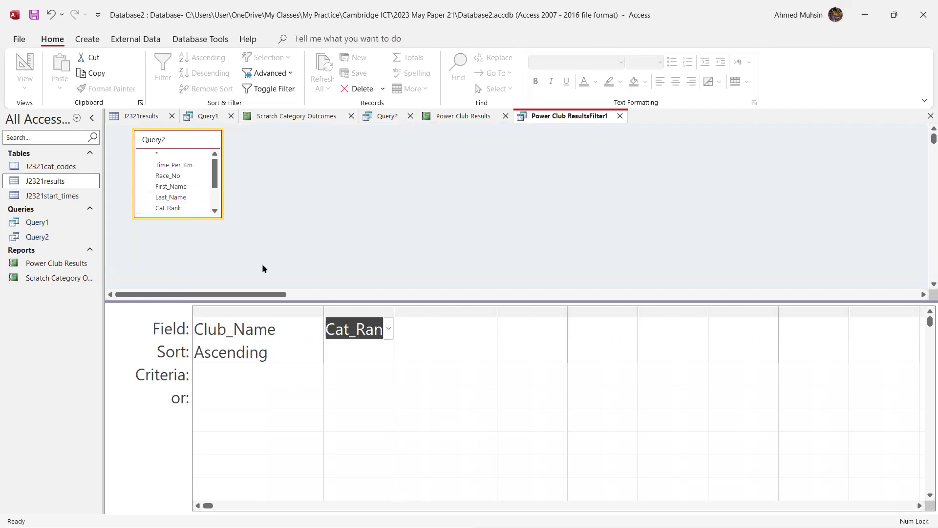
{"action": "left_click", "coordinate": [388, 351]}
{"action": "left_click", "coordinate": [379, 379]}
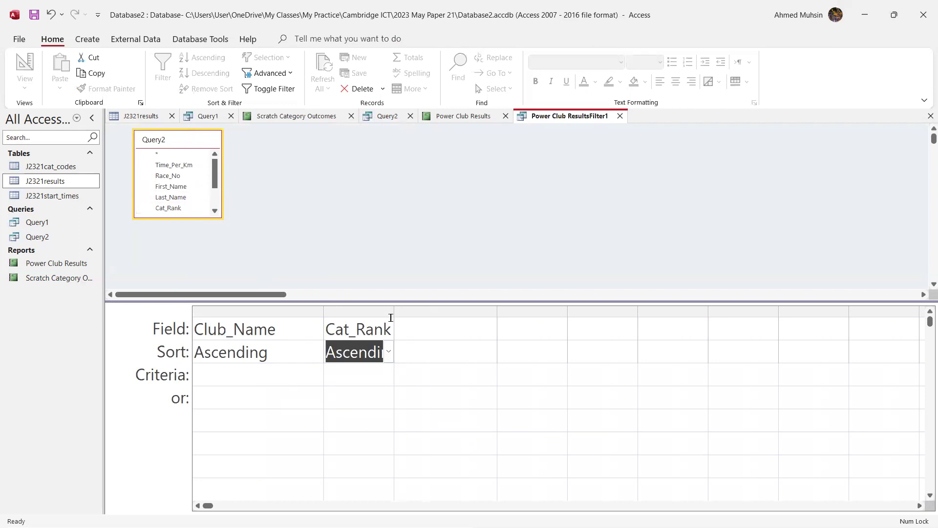
{"action": "left_click_drag", "start_coordinate": [394, 311], "coordinate": [455, 313]}
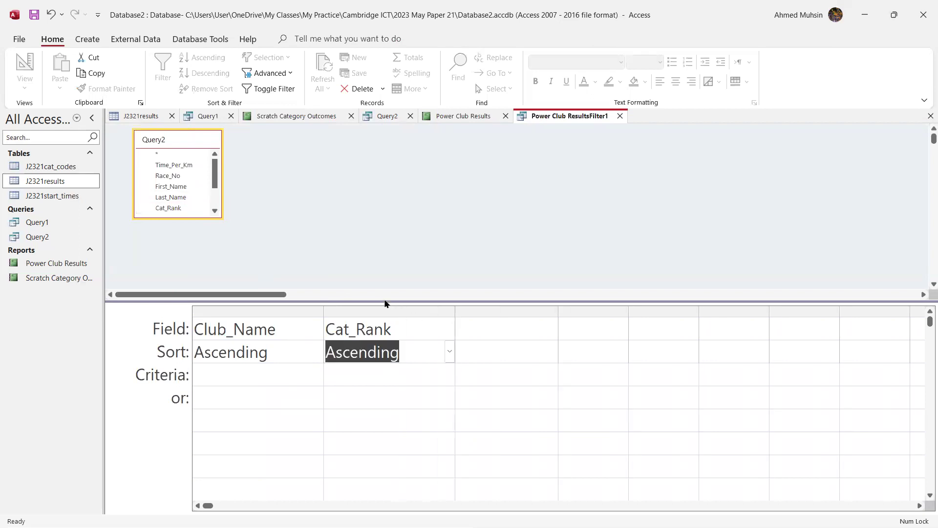
{"action": "right_click", "coordinate": [380, 224]}
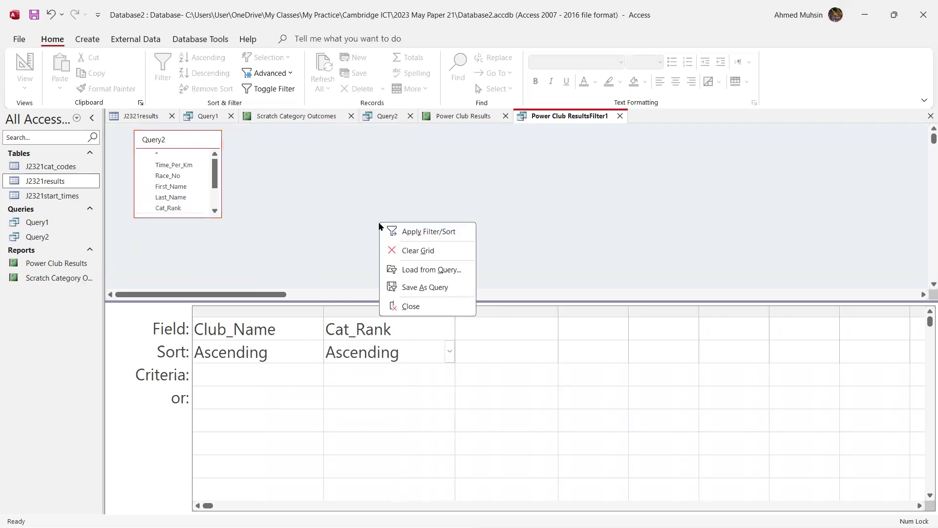
{"action": "left_click", "coordinate": [397, 231]}
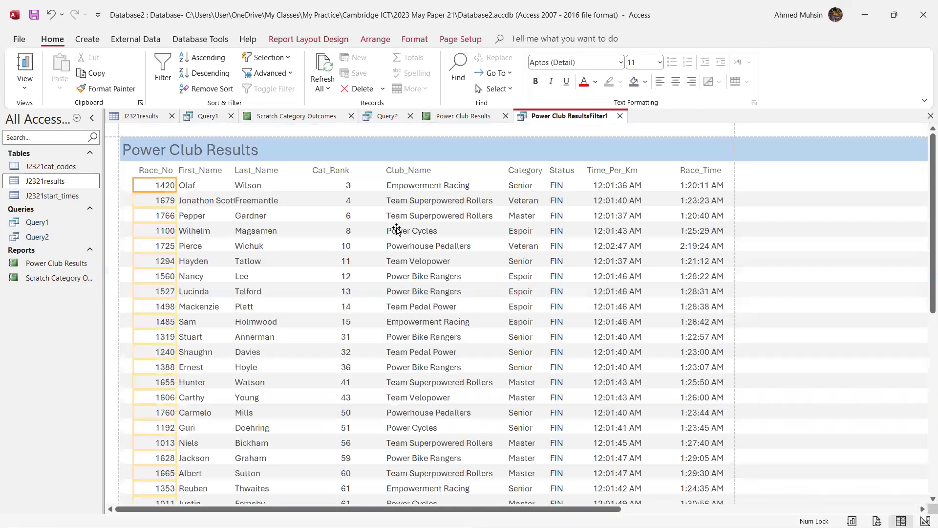
{"action": "left_click", "coordinate": [407, 259]}
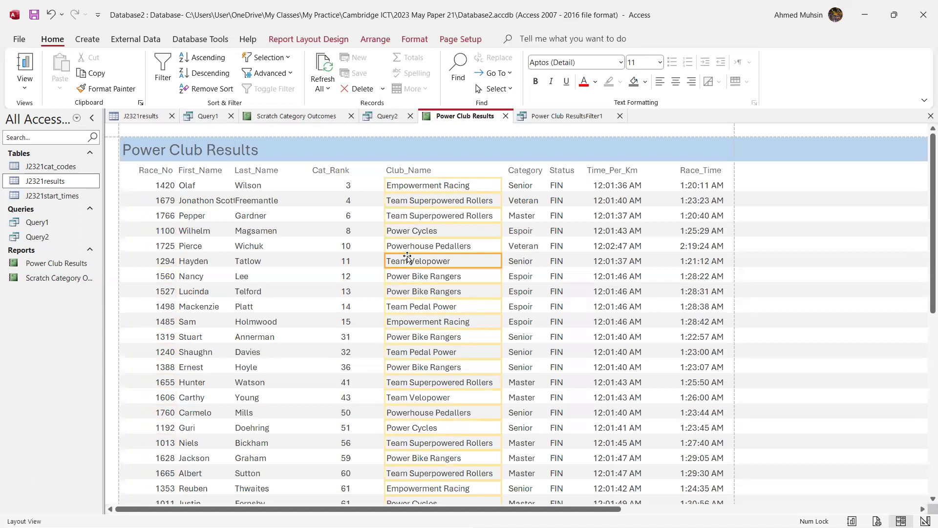
Check the footer requirement in the question paper, open the report in Design View and increase the Page Footer's height.
{"action": "key", "text": "alt+Tab"}
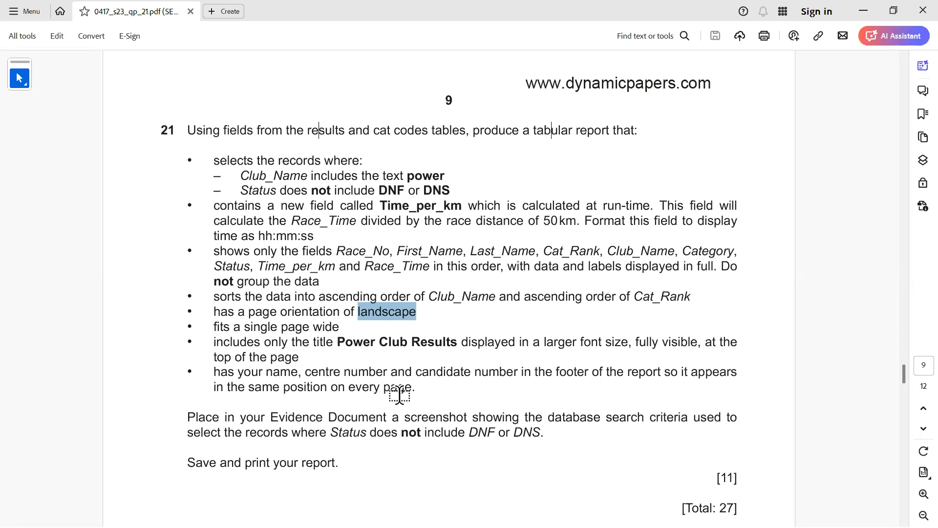
{"action": "key", "text": "alt+Tab"}
{"action": "left_click", "coordinate": [25, 81]}
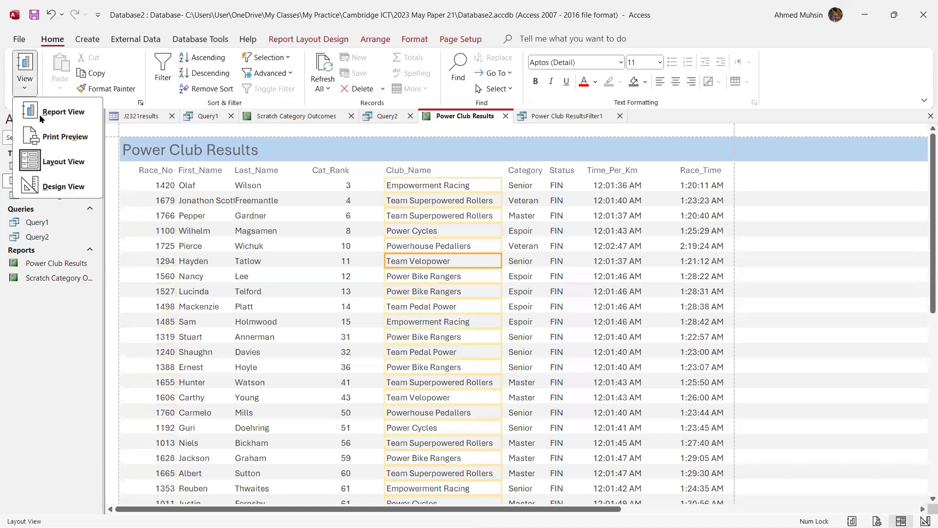
{"action": "left_click", "coordinate": [45, 185]}
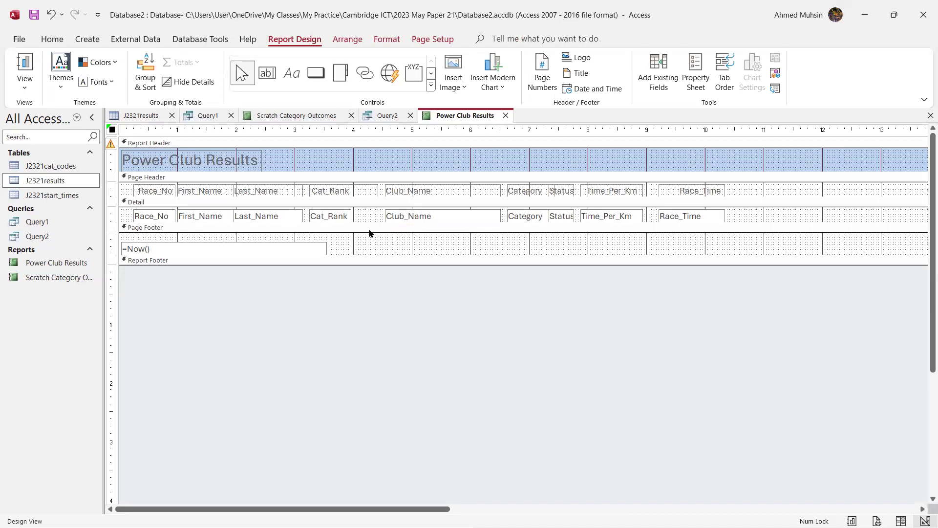
{"action": "left_click_drag", "start_coordinate": [383, 254], "coordinate": [383, 278]}
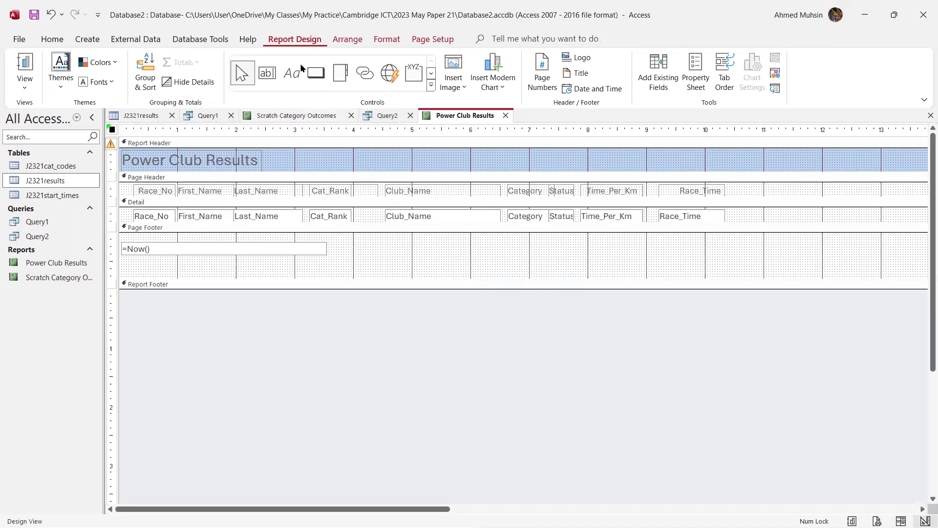
Add a label beside the date field in the Page Footer with the candidate's name, centre number and candidate number, and save the report.
{"action": "left_click", "coordinate": [293, 74]}
{"action": "left_click_drag", "start_coordinate": [339, 245], "coordinate": [616, 265]}
{"action": "key", "text": "alt+Tab"}
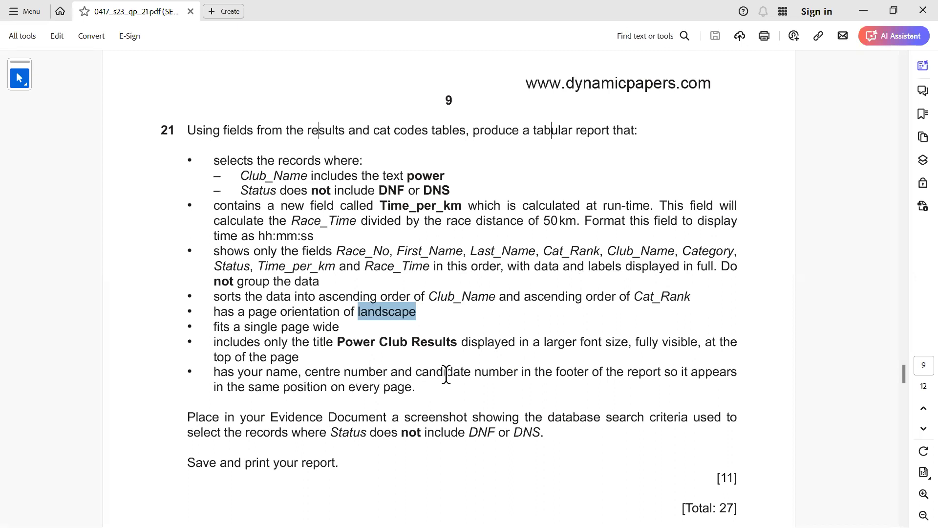
{"action": "key", "text": "alt+Tab"}
{"action": "type", "text": "Ahmed 1234 1234"}
{"action": "key", "text": "alt+Tab"}
{"action": "key", "text": "alt+Tab"}
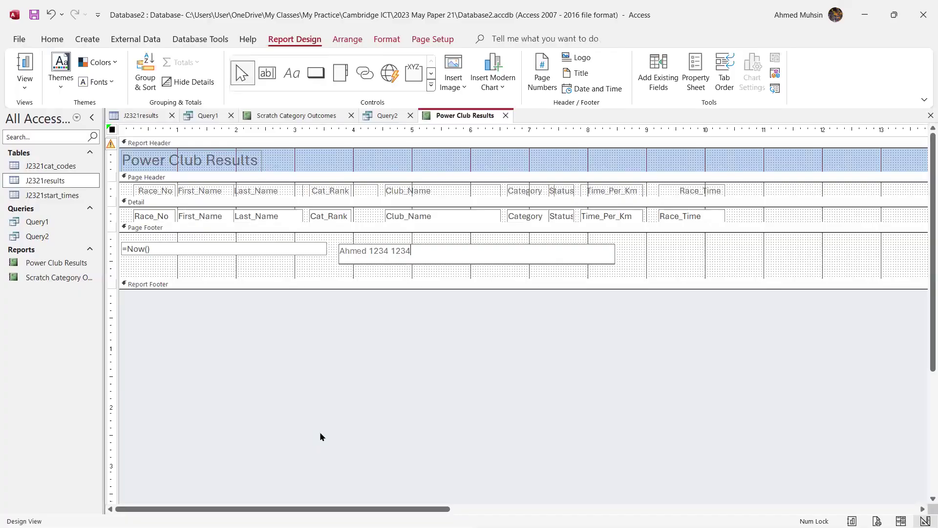
{"action": "left_click", "coordinate": [32, 20]}
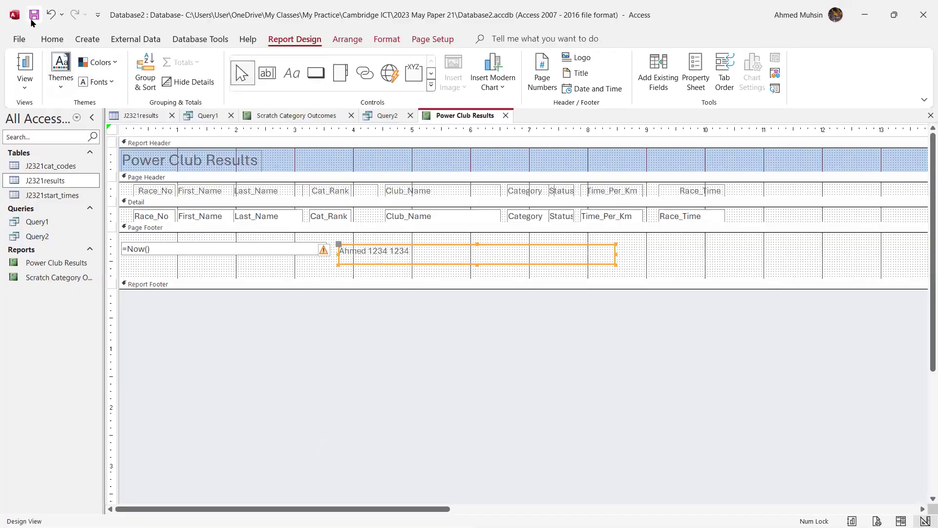
Open Query2 in Design View and capture a full-screen screenshot of its Club_Name and Status search criteria.
{"action": "left_click", "coordinate": [379, 119]}
{"action": "left_click", "coordinate": [28, 92]}
{"action": "left_click", "coordinate": [39, 159]}
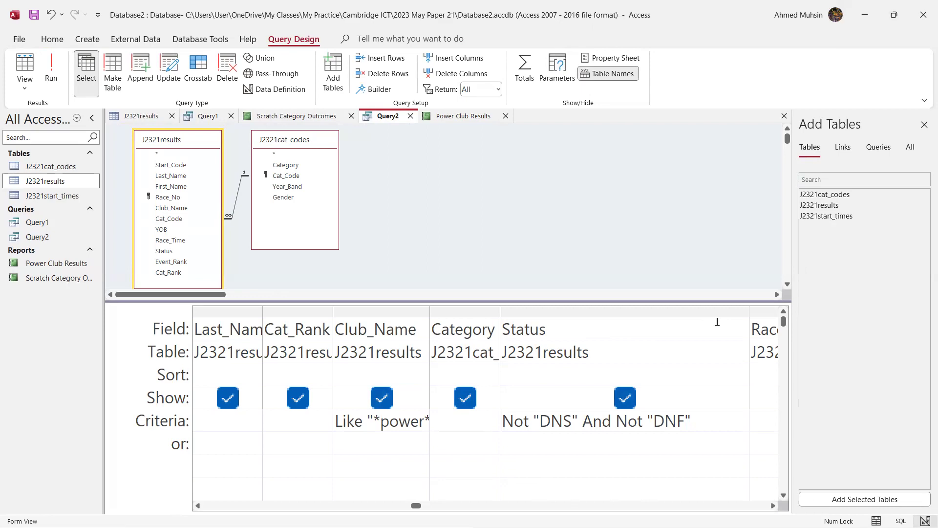
{"action": "key", "text": "super+shift+s"}
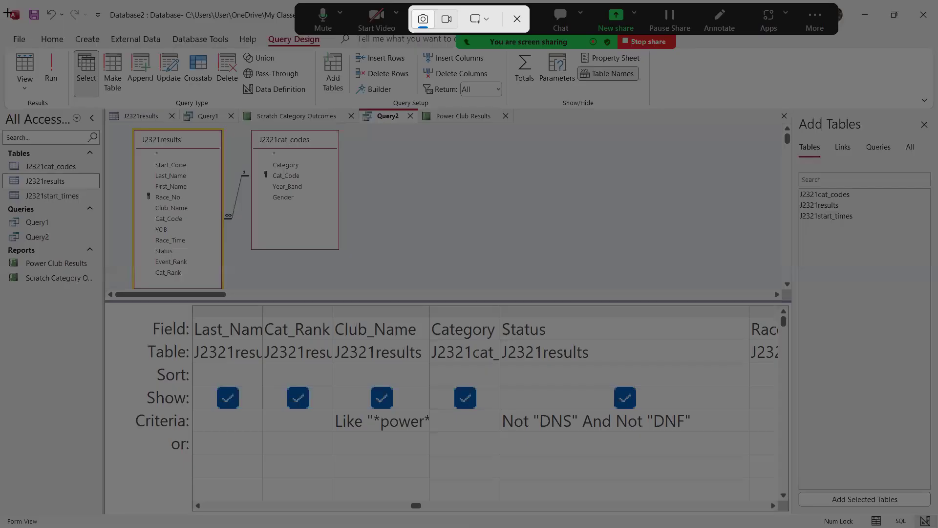
{"action": "left_click_drag", "start_coordinate": [1, 1], "coordinate": [937, 527]}
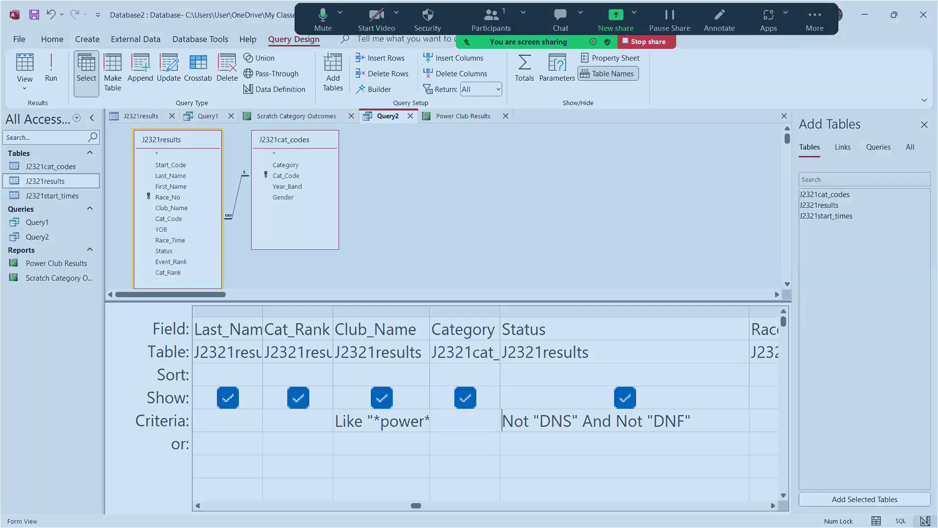
Switch to the EVIDENCE 1234 document in Word and paste the query criteria screenshot beneath the Step 21 evidence heading.
{"action": "key", "text": "alt+Tab"}
{"action": "key", "text": "alt+Tab"}
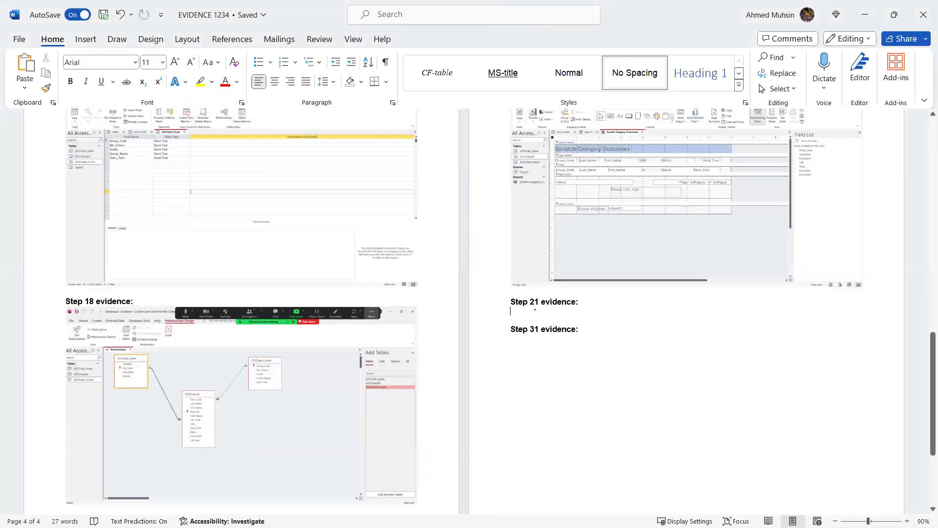
{"action": "key", "text": "ctrl+v"}
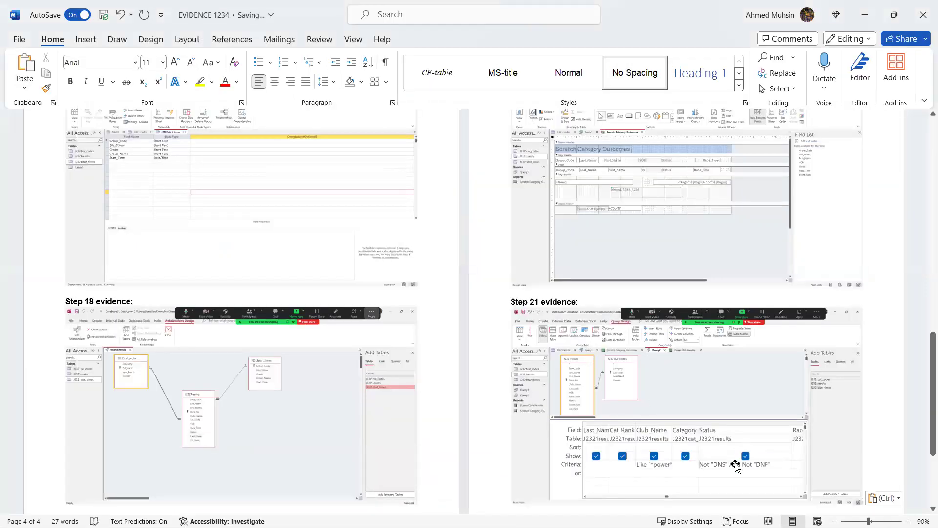
Switch to the question paper PDF and check question 21's closing instructions on evidence, saving and printing.
{"action": "key", "text": "alt+Tab"}
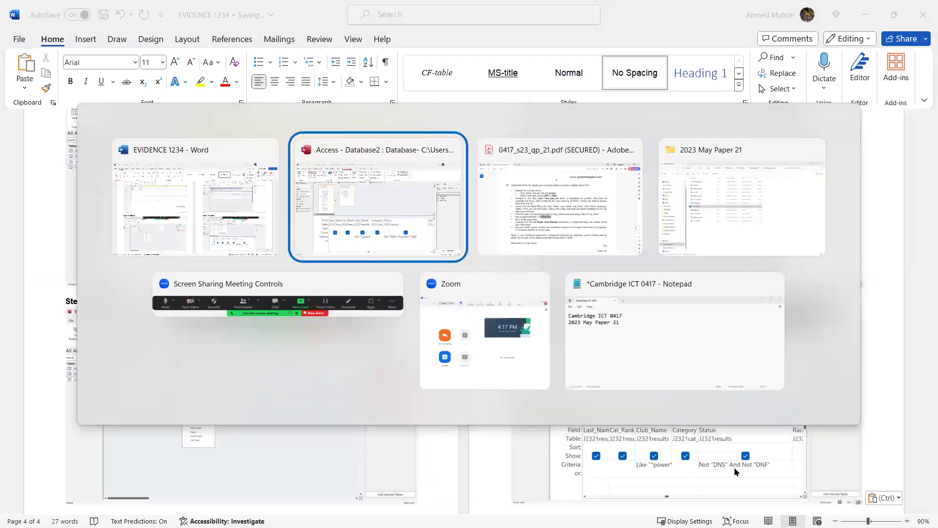
{"action": "key", "text": "alt+Tab"}
{"action": "key", "text": "Tab"}
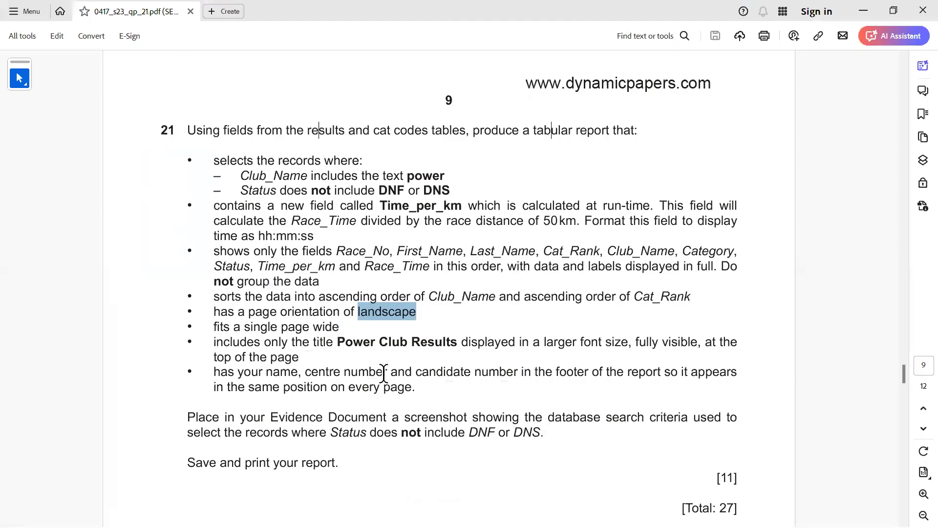
Return to Access, show the Power Club Results report in Print Preview, and bring up the Print dialog but cancel it.
{"action": "key", "text": "alt+Tab"}
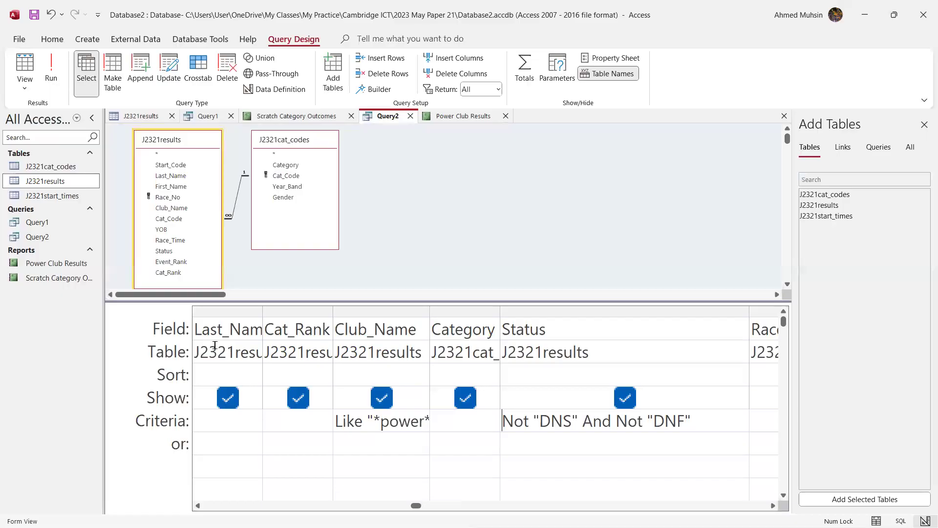
{"action": "key", "text": "alt"}
{"action": "left_click", "coordinate": [464, 117]}
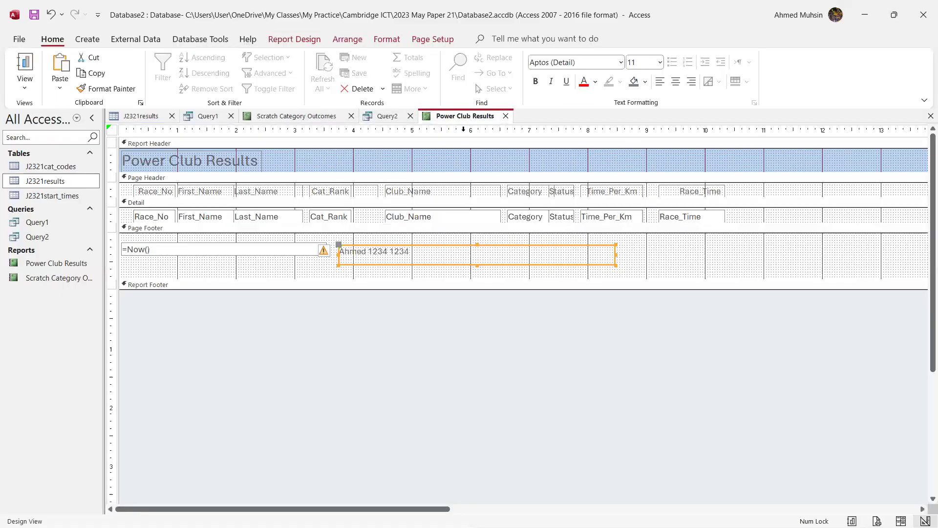
{"action": "left_click", "coordinate": [30, 87]}
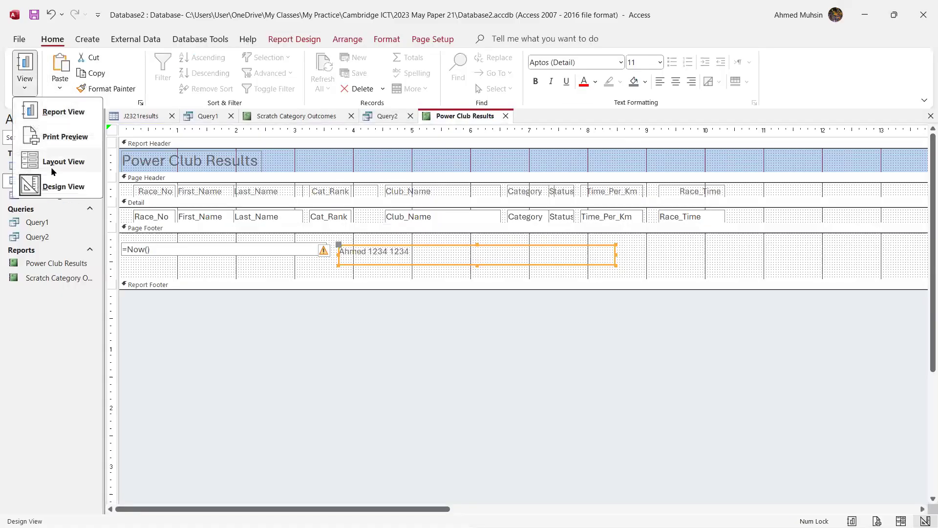
{"action": "left_click", "coordinate": [55, 138]}
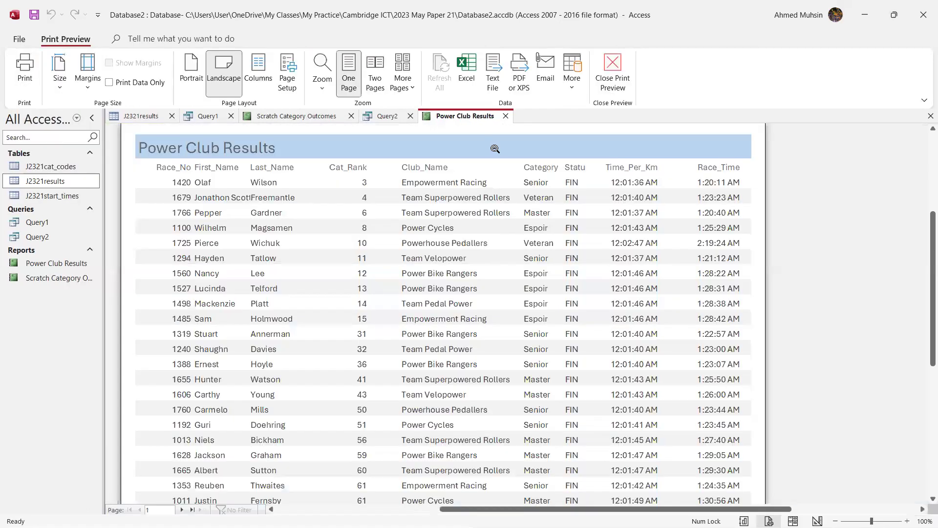
{"action": "left_click", "coordinate": [24, 81]}
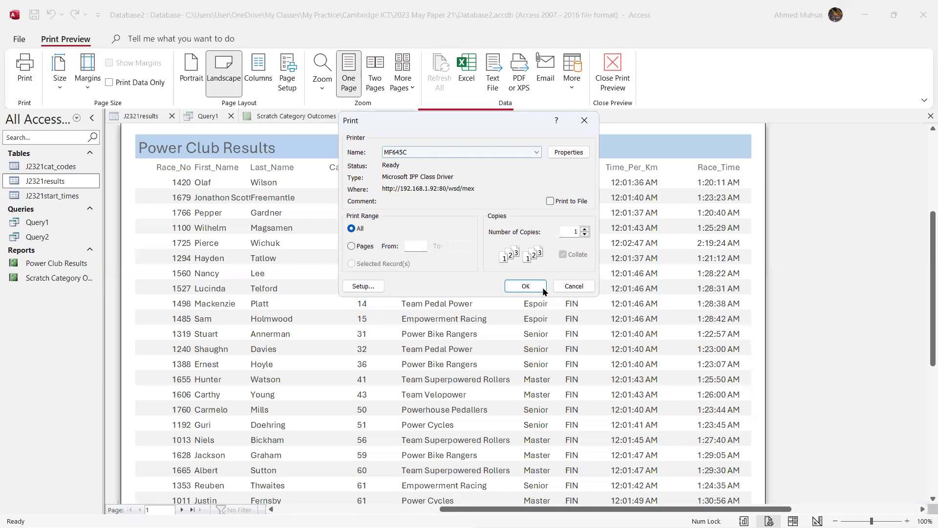
{"action": "left_click", "coordinate": [559, 286]}
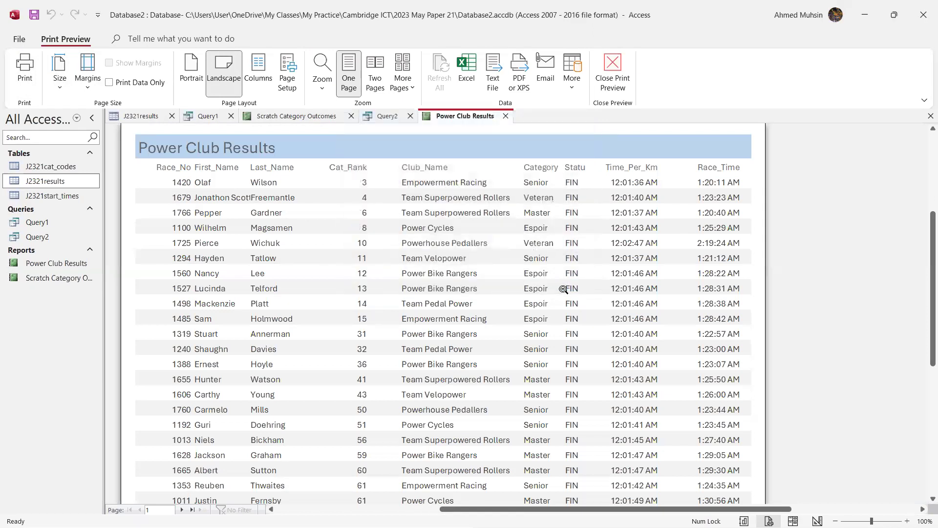
Return to the question paper and read the Task 4 – Presentation instructions from question 22 through question 27.
{"action": "key", "text": "alt+Tab"}
{"action": "left_click_drag", "start_coordinate": [685, 392], "coordinate": [736, 391]}
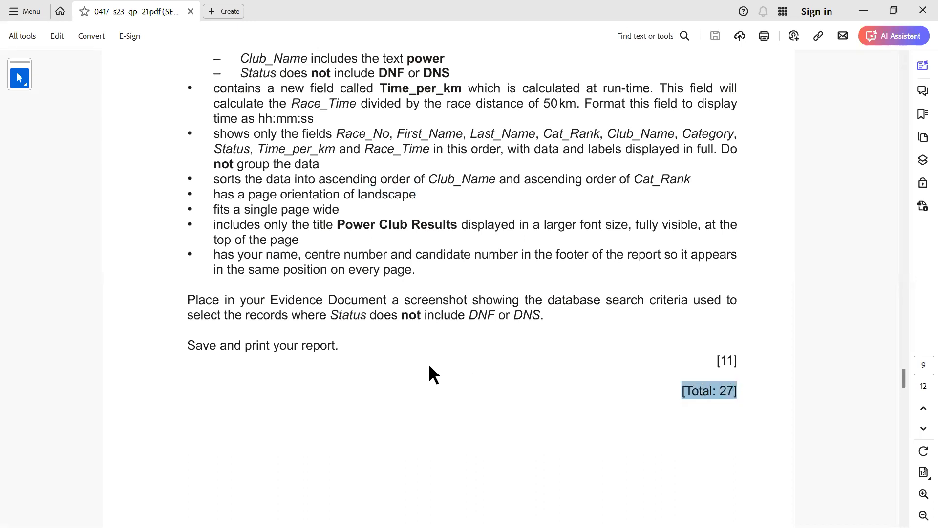
{"action": "scroll", "coordinate": [426, 359], "scroll_direction": "down", "scroll_amount": 10}
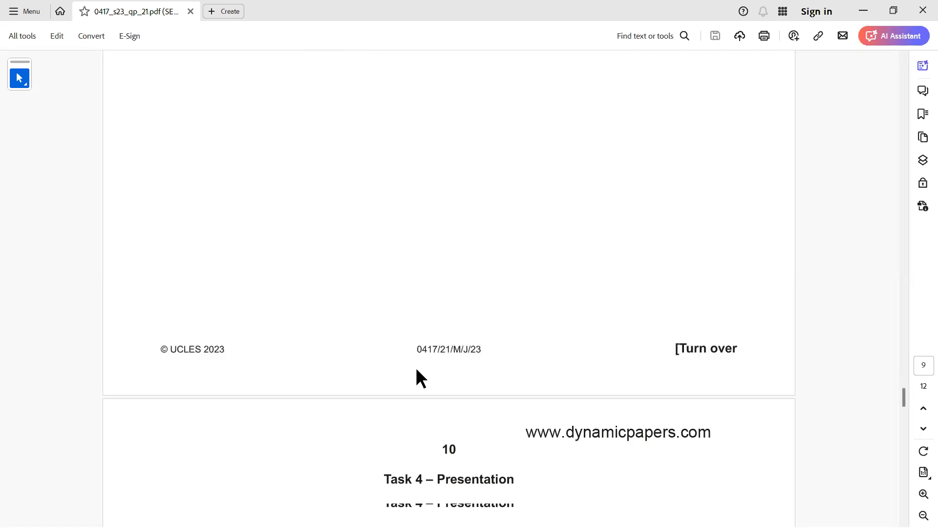
{"action": "scroll", "coordinate": [413, 367], "scroll_direction": "down", "scroll_amount": 6}
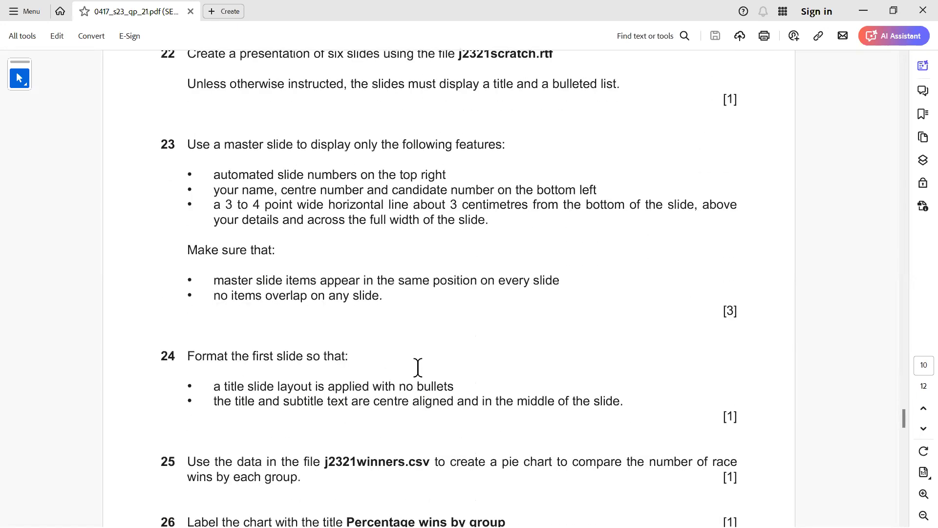
{"action": "scroll", "coordinate": [418, 367], "scroll_direction": "down", "scroll_amount": 2}
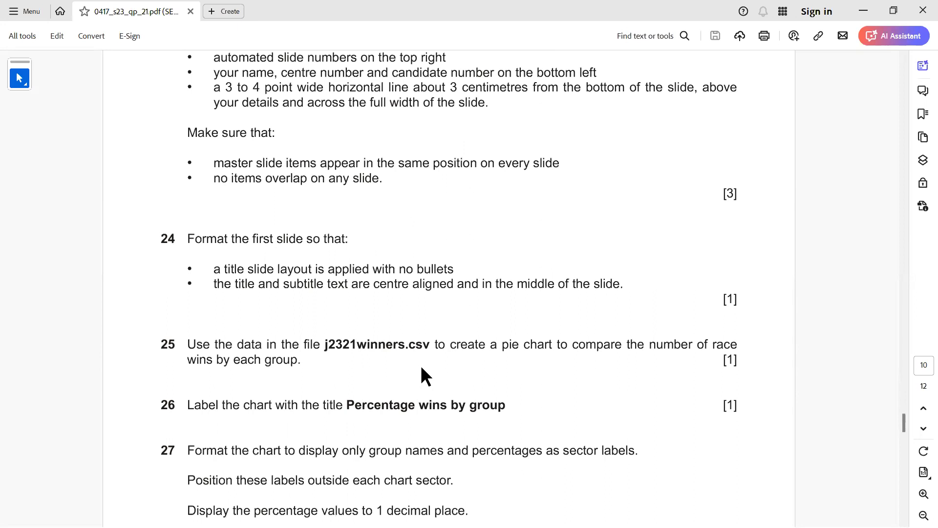
{"action": "scroll", "coordinate": [421, 365], "scroll_direction": "up", "scroll_amount": 6}
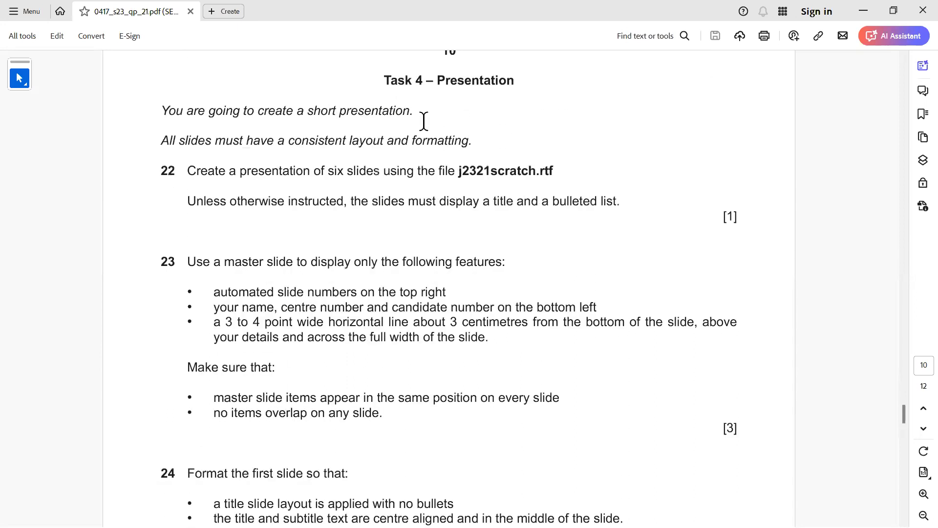